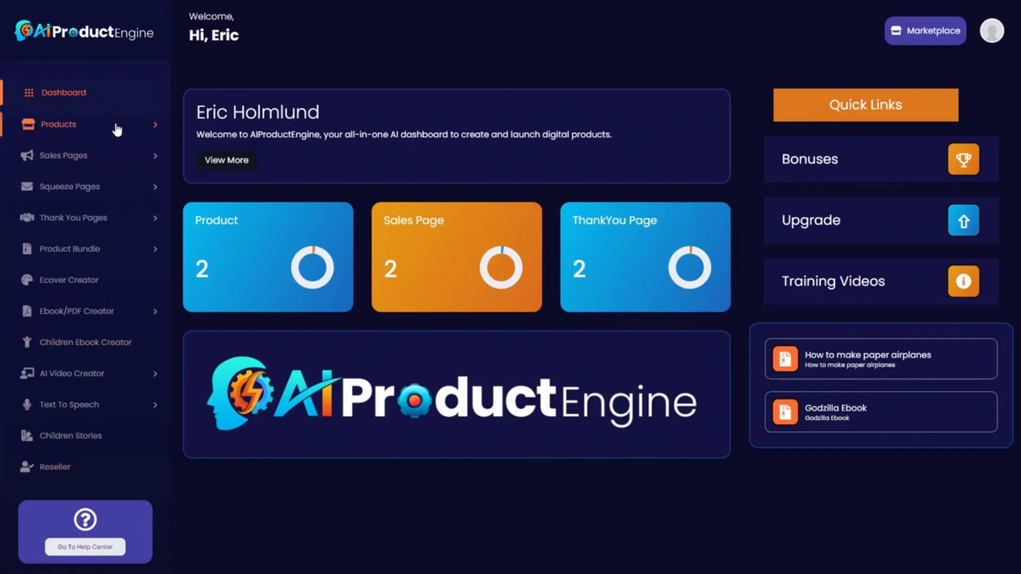
# - Start adding a product named "Hack Your Sleep" in category Ebook/PDF, described as "An ebook about how to hack your sleep to get better rest every night."
pyautogui.click(155, 128)
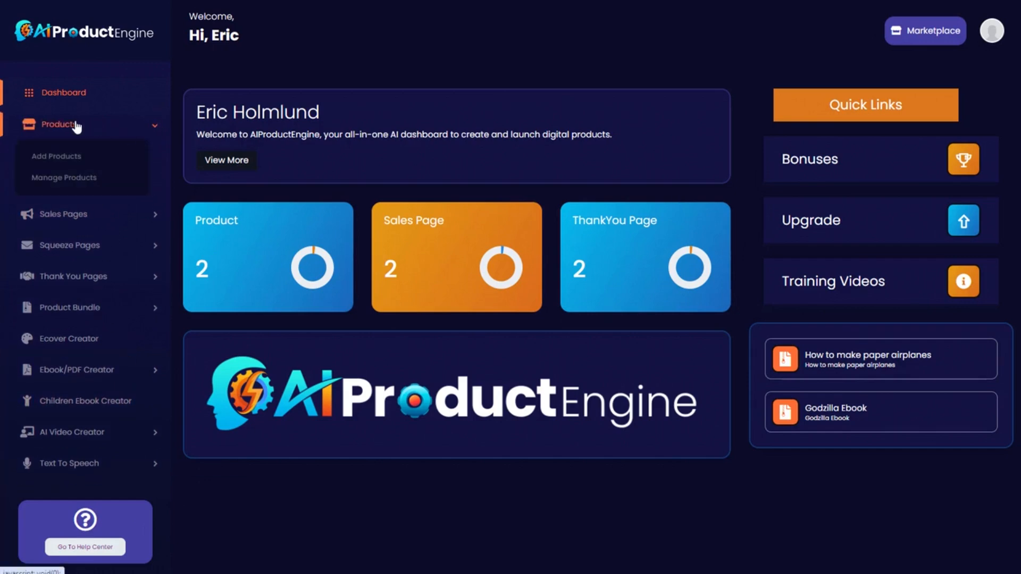
pyautogui.click(64, 158)
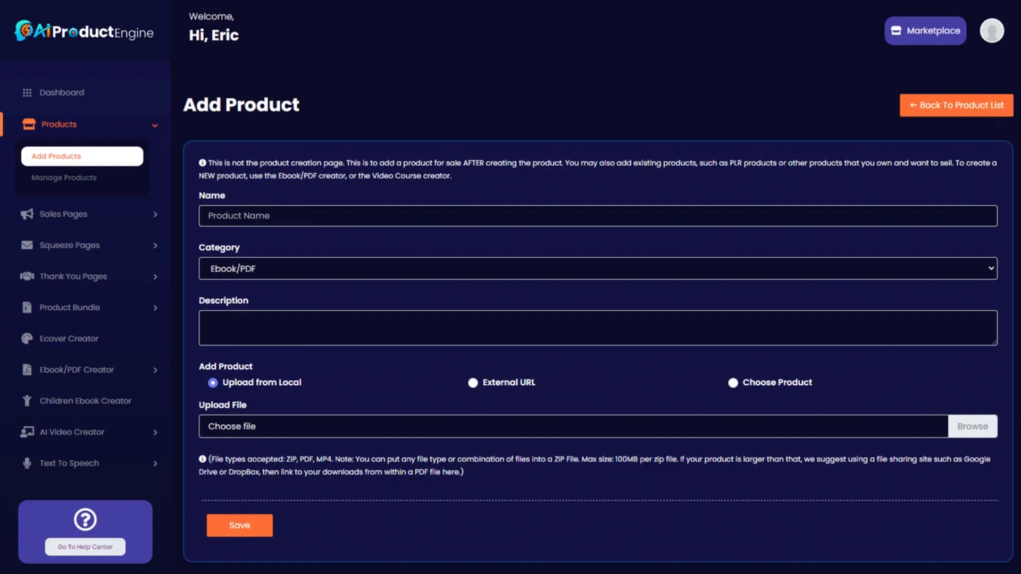
pyautogui.write('Hack Your Sleep')
pyautogui.click(280, 270)
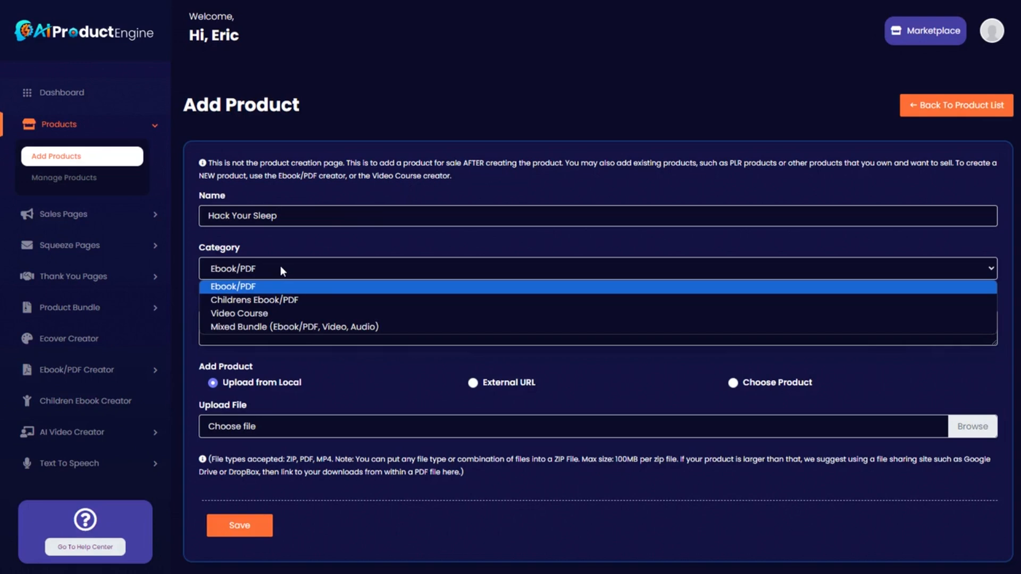
pyautogui.click(239, 288)
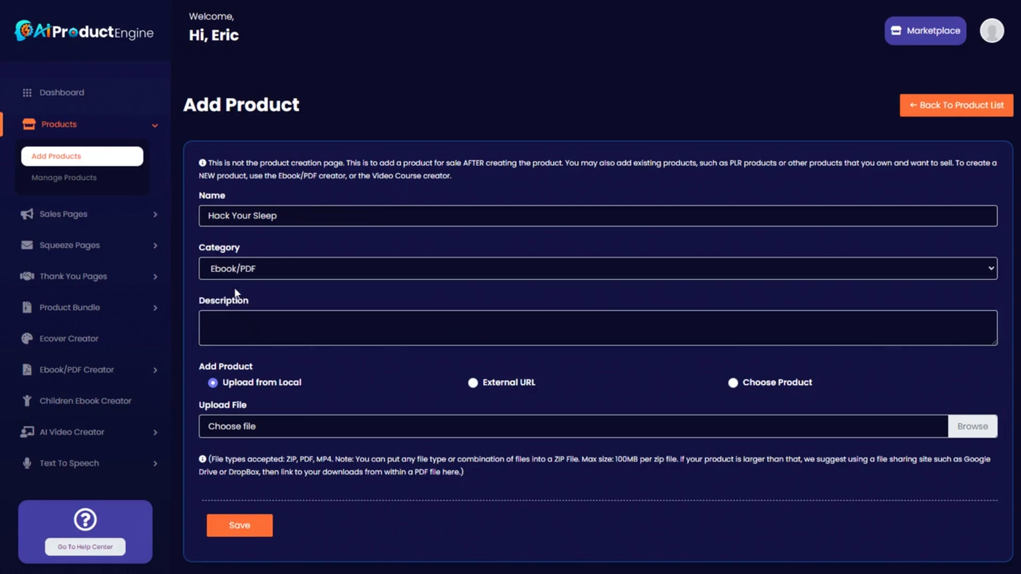
pyautogui.write('An ebook about how to hack your sleep to get better rest every night.')
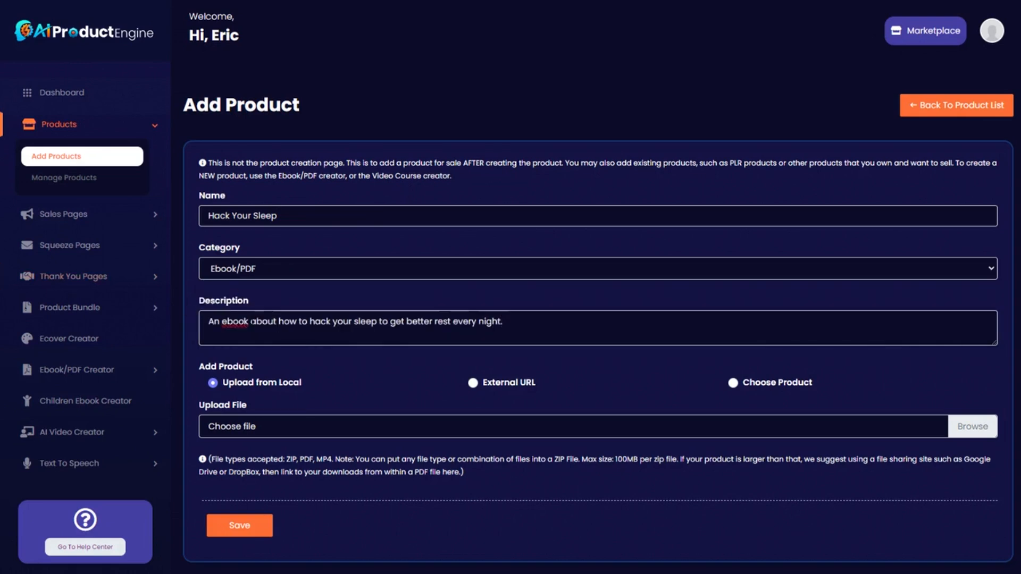
# - Look at the External URL and Choose Product source options, including the list of existing products
pyautogui.scroll(-1, 214, 379)
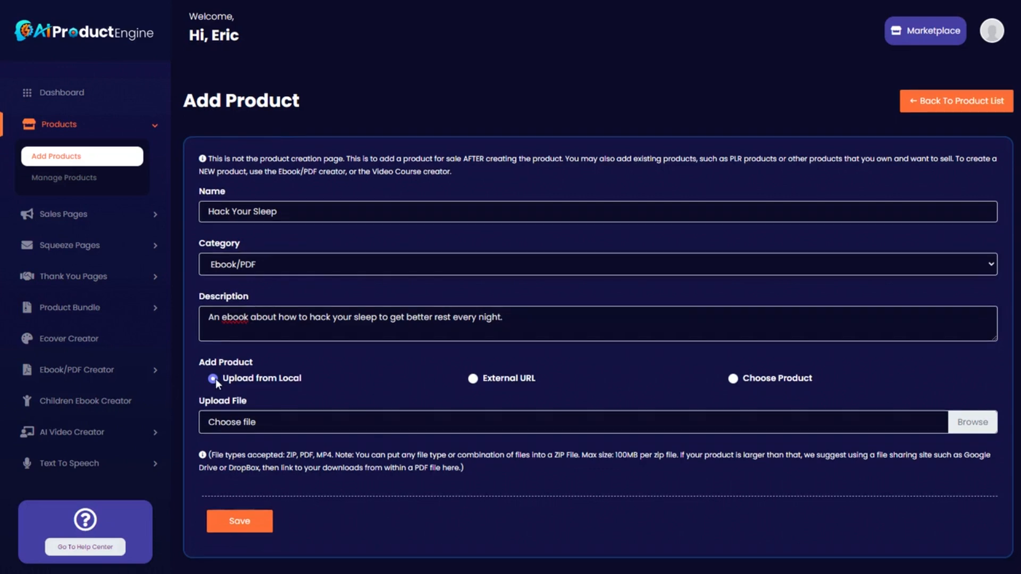
pyautogui.click(473, 379)
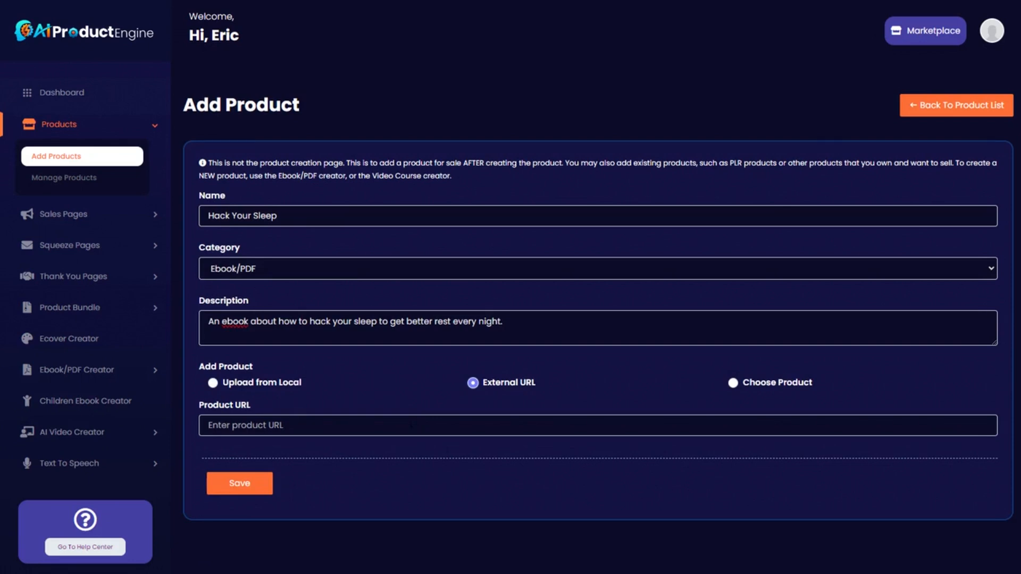
pyautogui.click(733, 384)
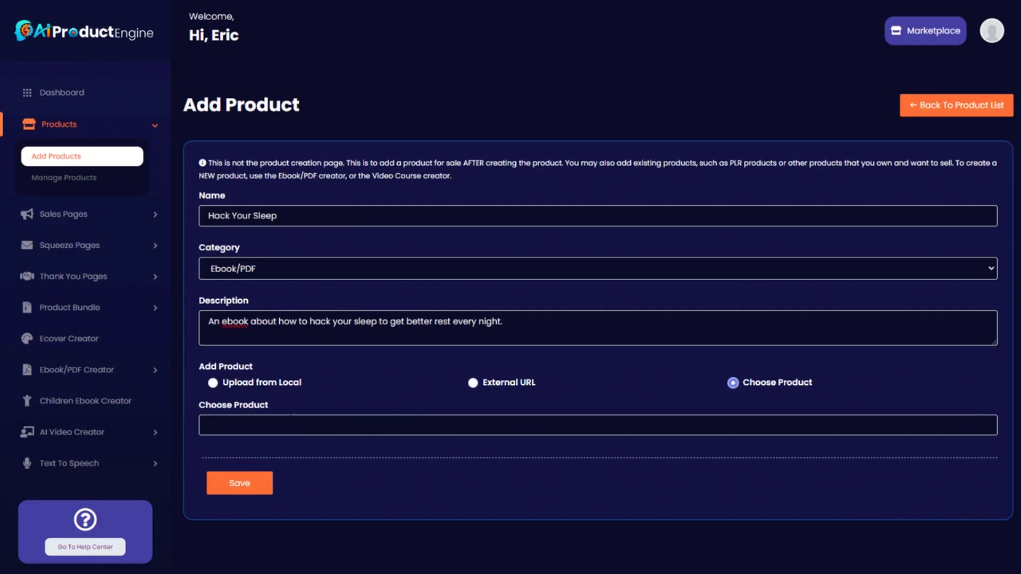
pyautogui.click(474, 421)
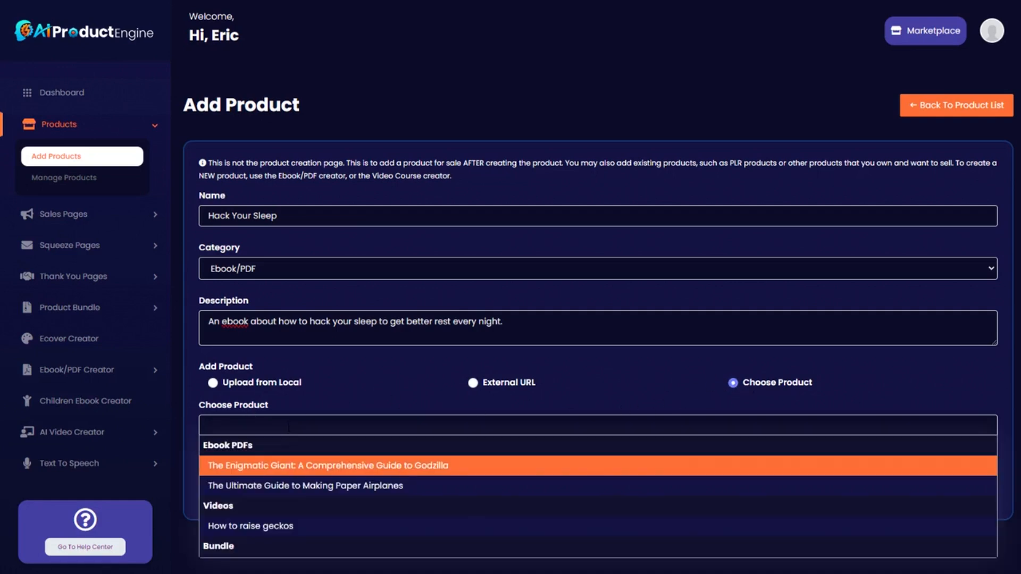
pyautogui.click(335, 375)
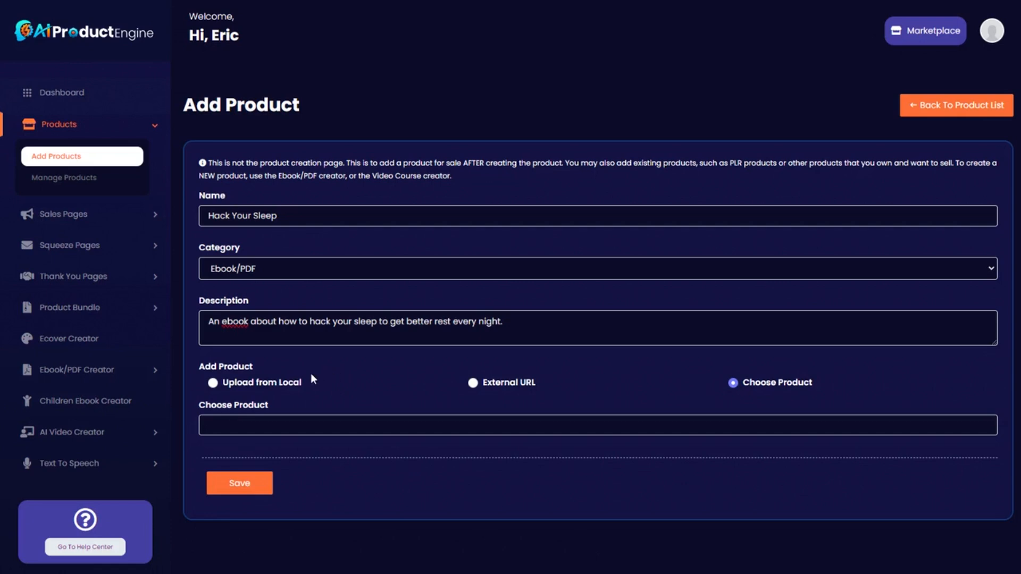
# - Set the source to Upload from Local, attach Hack Your Sleep.pdf from the Downloads folder and save the product
pyautogui.click(240, 384)
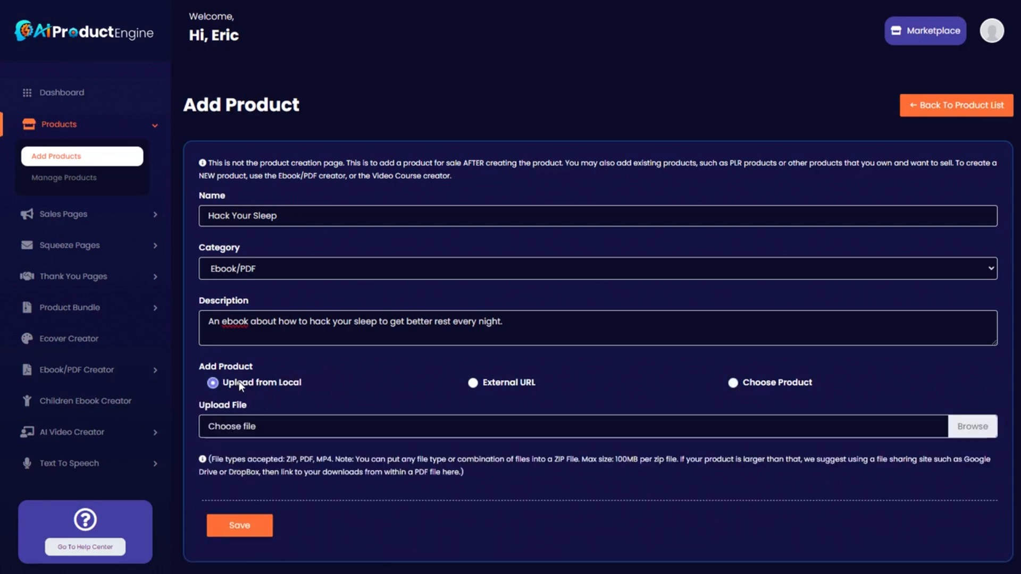
pyautogui.click(259, 424)
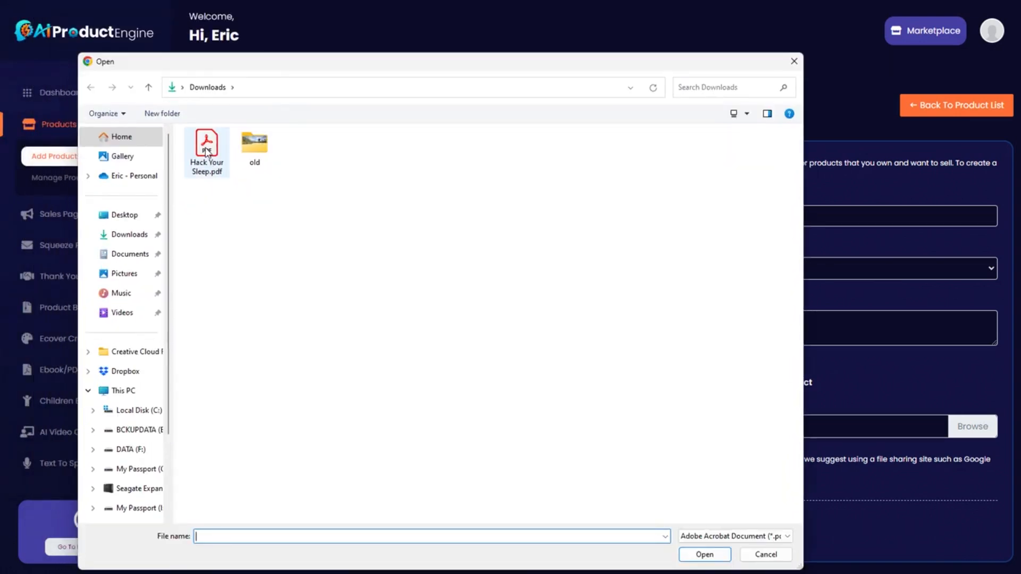
pyautogui.click(208, 152)
pyautogui.doubleClick(207, 152)
pyautogui.click(245, 527)
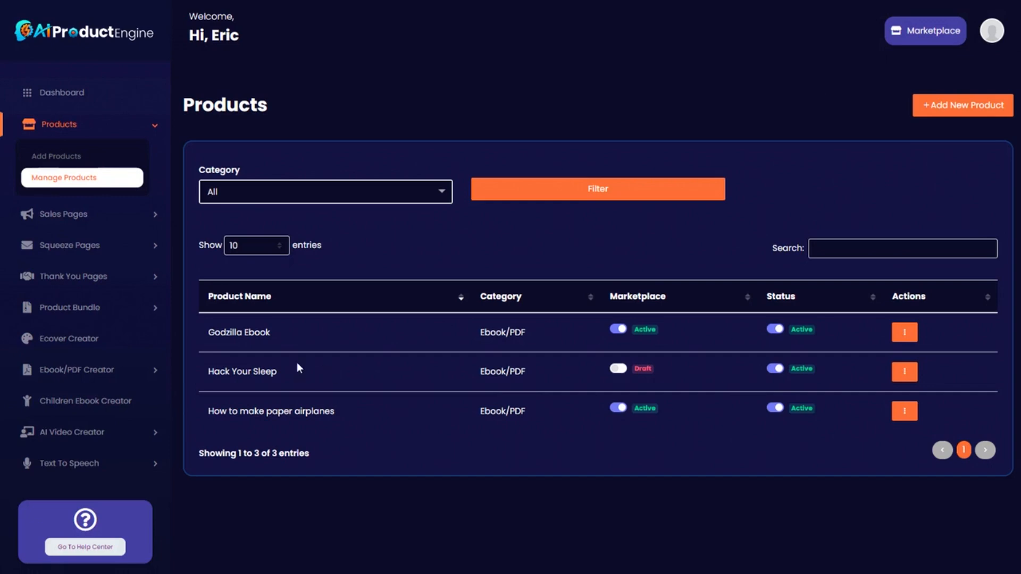
pyautogui.moveTo(208, 372); pyautogui.dragTo(315, 372)
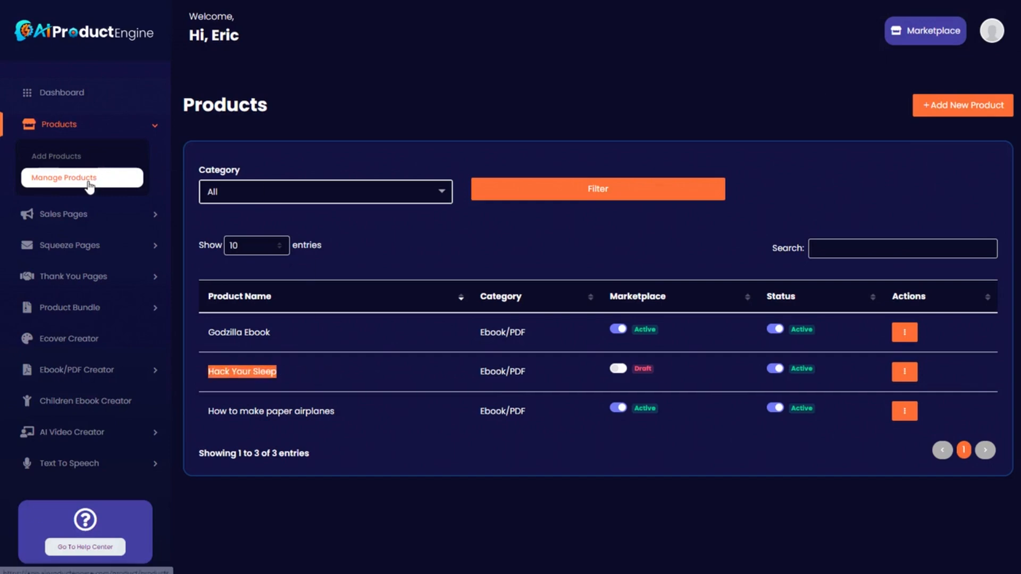
pyautogui.click(330, 373)
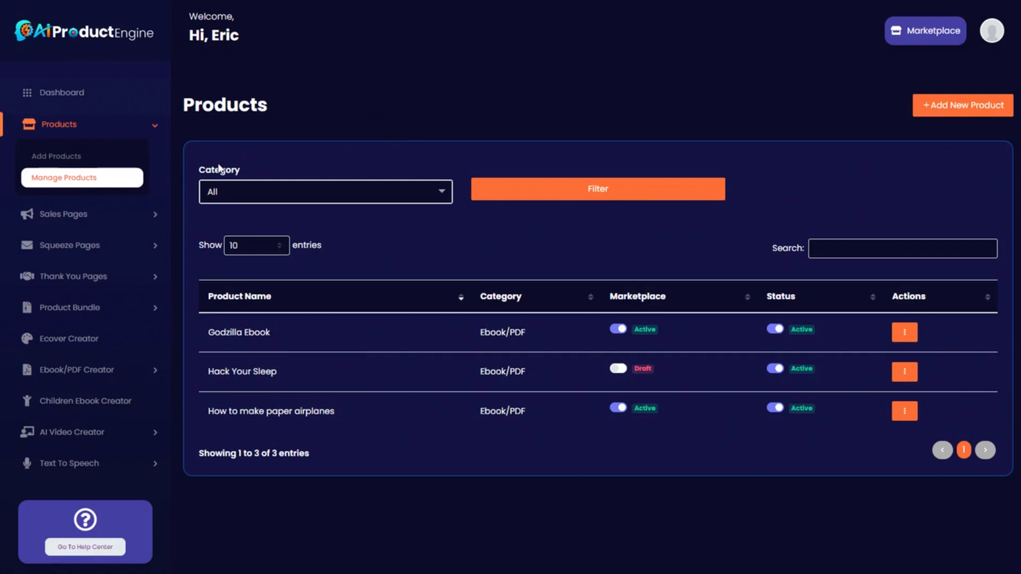
# - Start adding a sales page and select Hack Your Sleep as its product
pyautogui.click(99, 214)
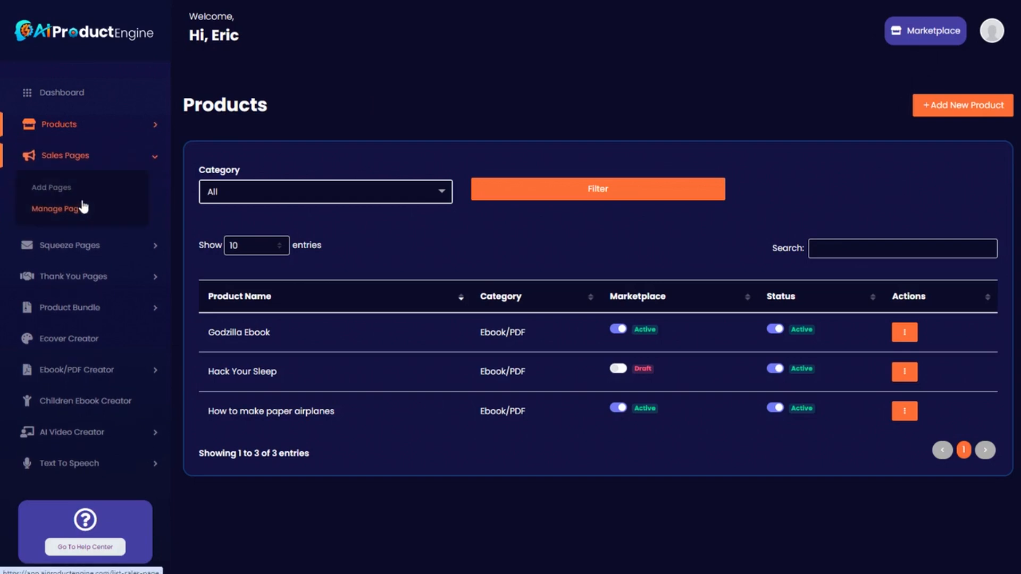
pyautogui.click(60, 189)
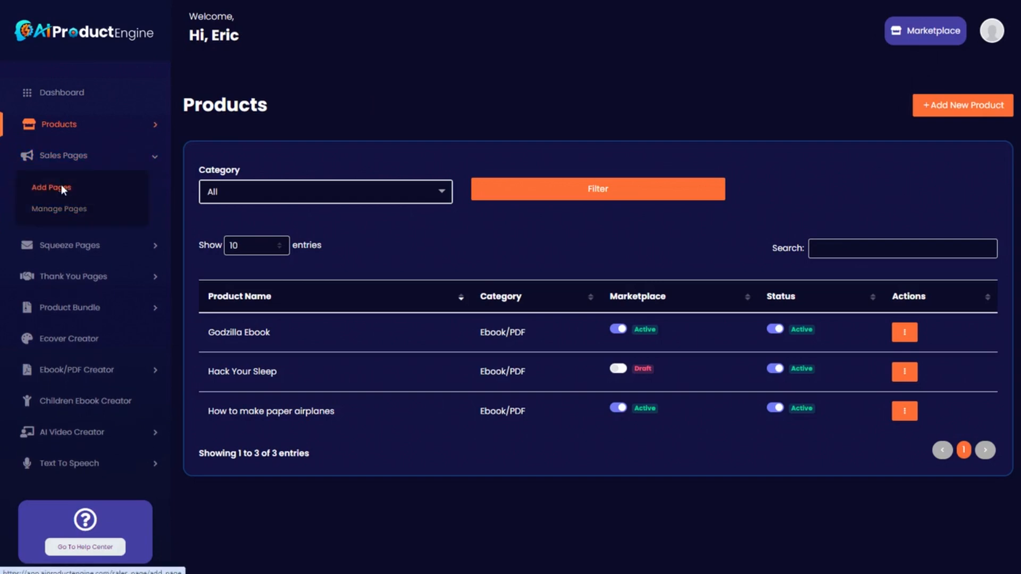
pyautogui.click(304, 191)
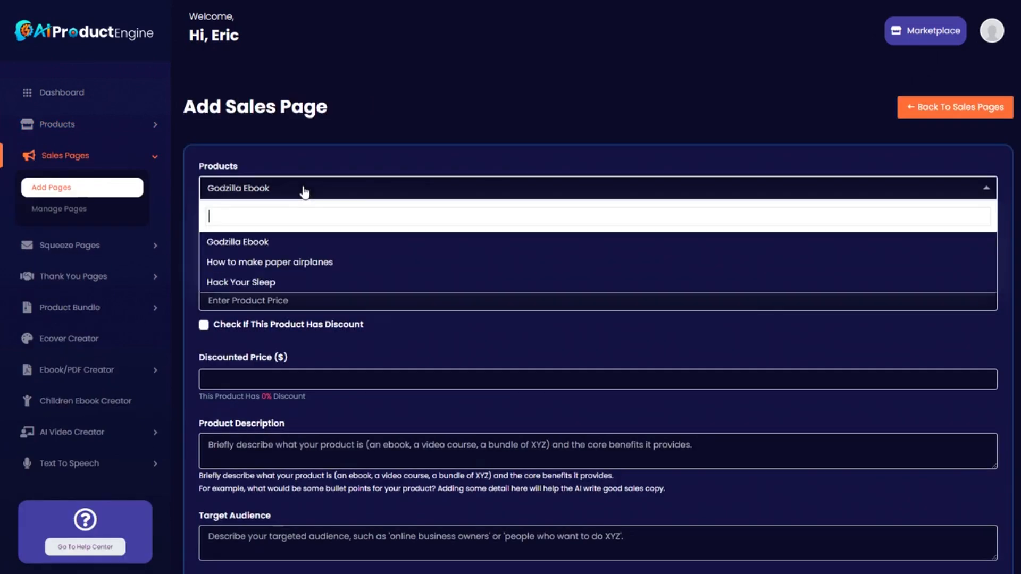
pyautogui.click(264, 282)
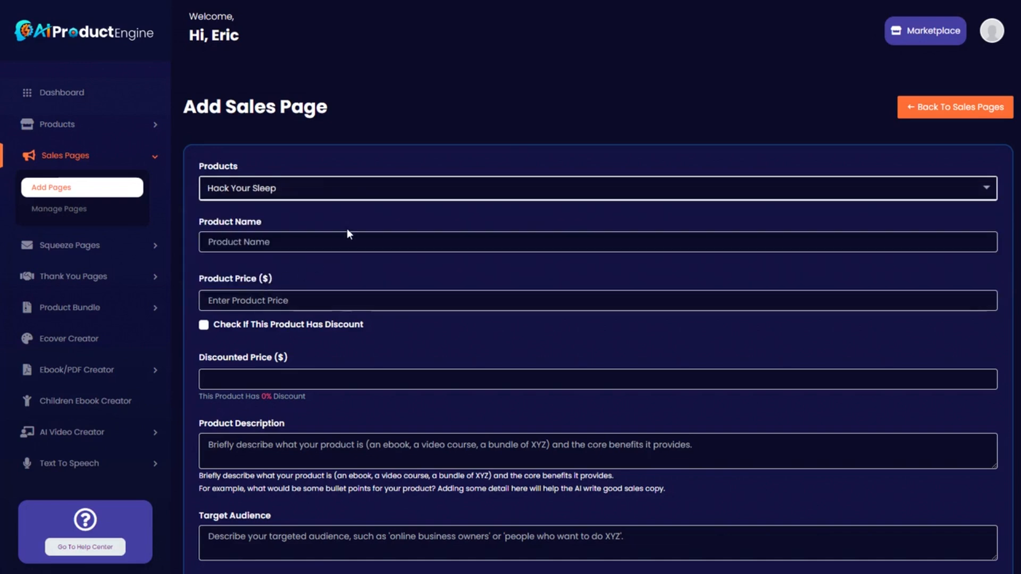
# - Examine the fields of the Add Sales Page form, from product name and price to the buy button, guarantee and logo
pyautogui.scroll(-8, 372, 228)
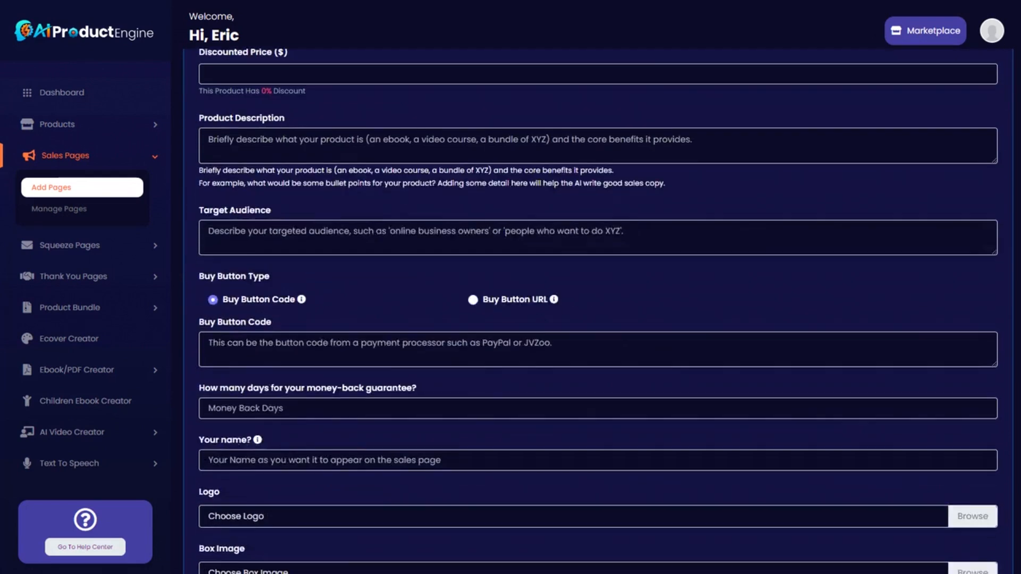
pyautogui.scroll(8, 418, 281)
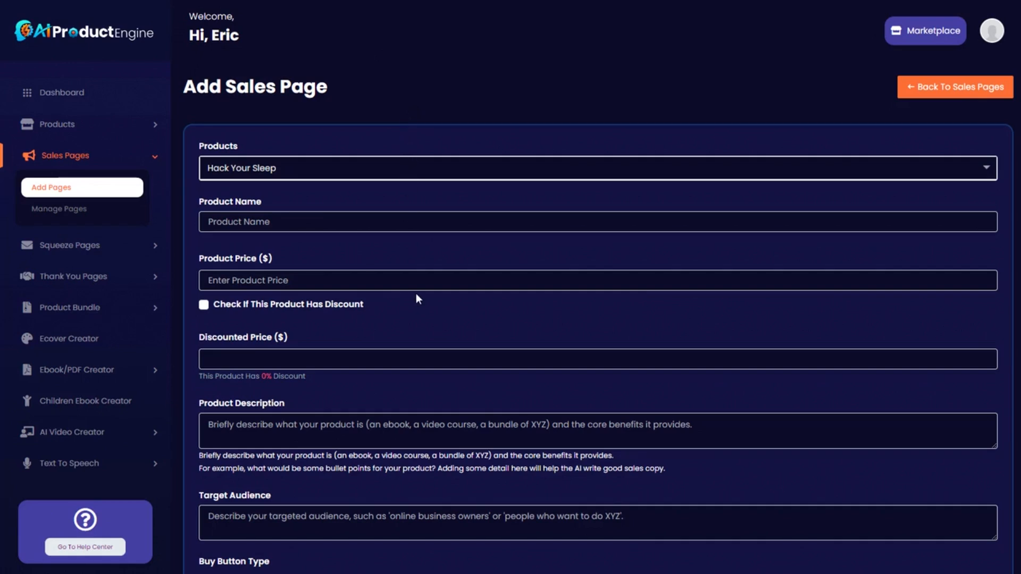
pyautogui.scroll(1, 416, 292)
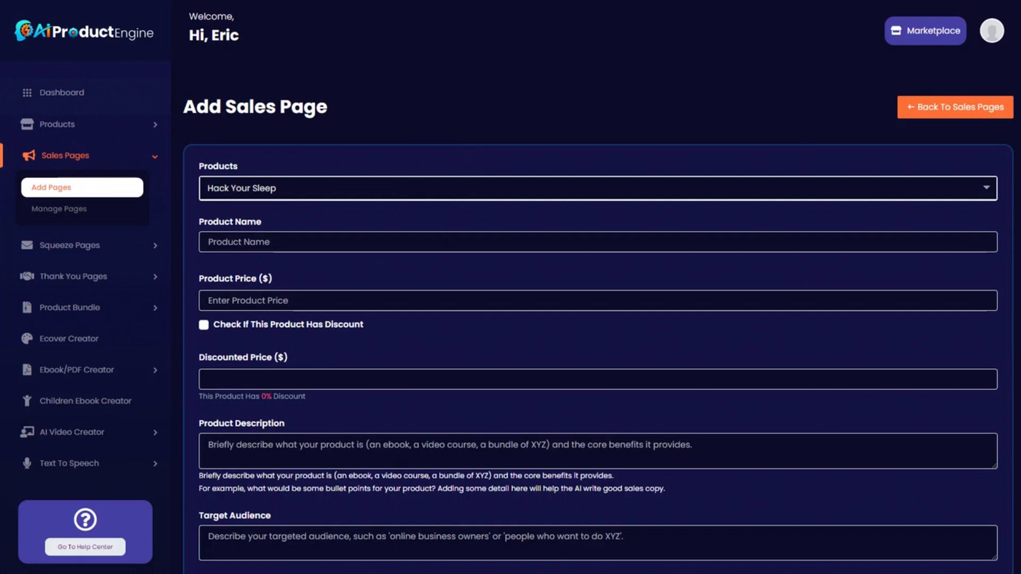
pyautogui.scroll(-3, 439, 247)
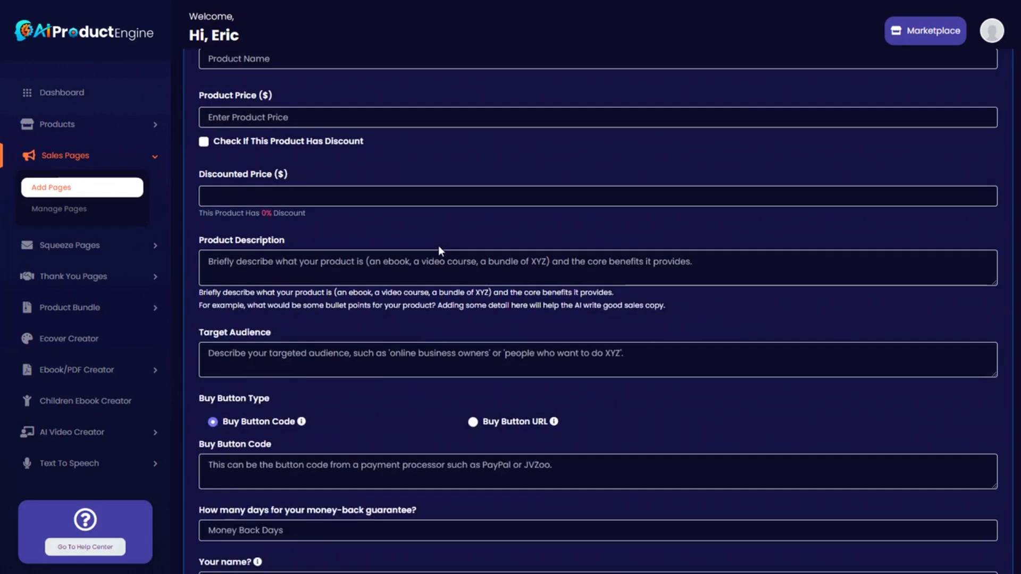
pyautogui.scroll(3, 433, 231)
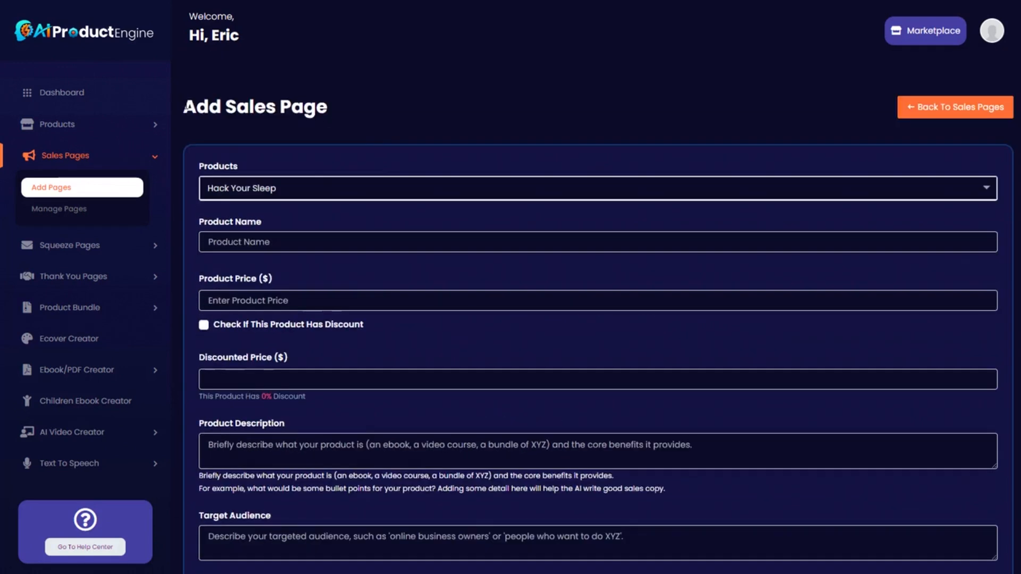
pyautogui.moveTo(185, 107); pyautogui.dragTo(362, 109)
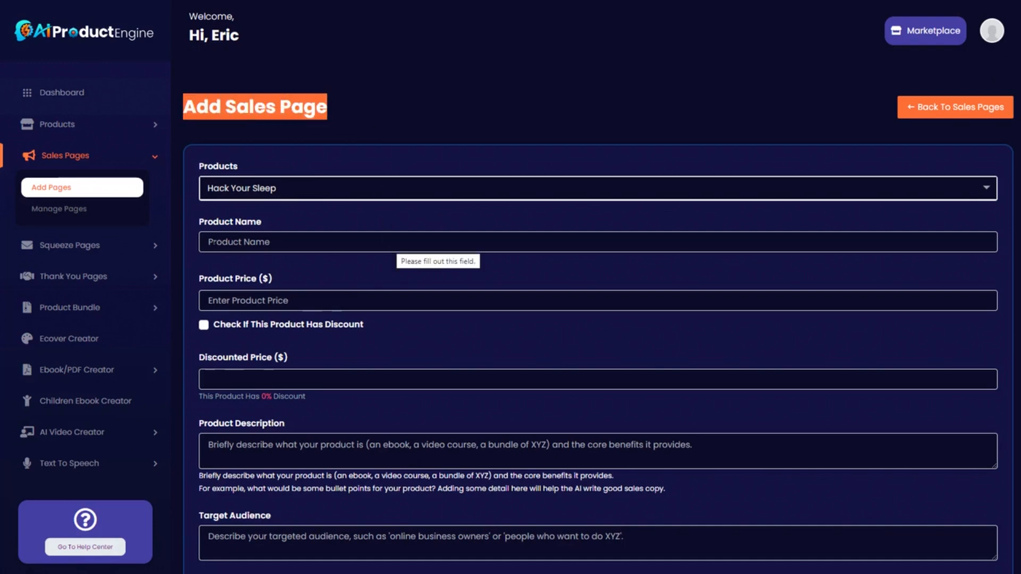
pyautogui.click(358, 104)
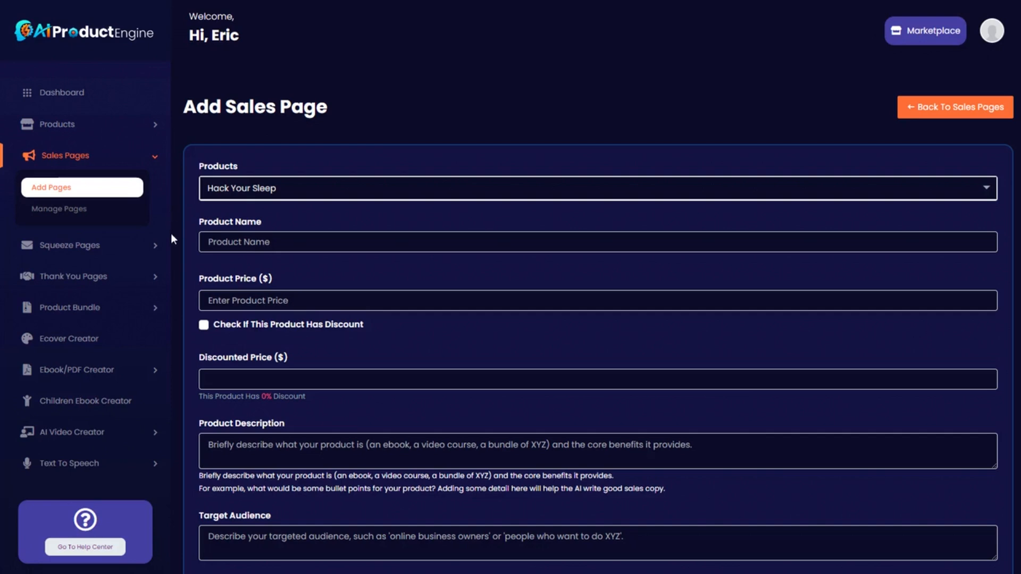
pyautogui.scroll(-1, 155, 346)
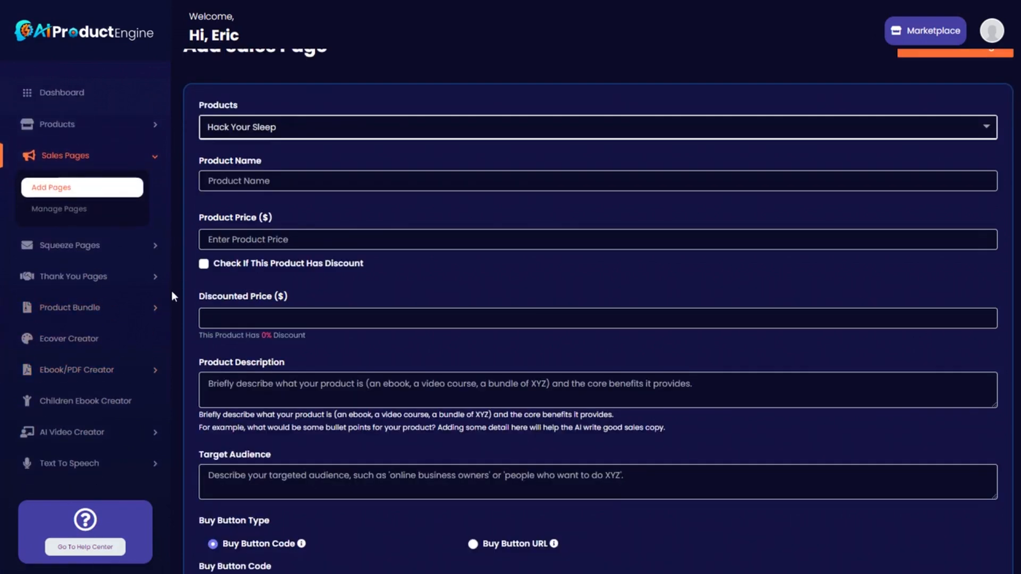
# - Go to the Basic PDF Creator, read its usage note and start a new PDF
pyautogui.click(154, 374)
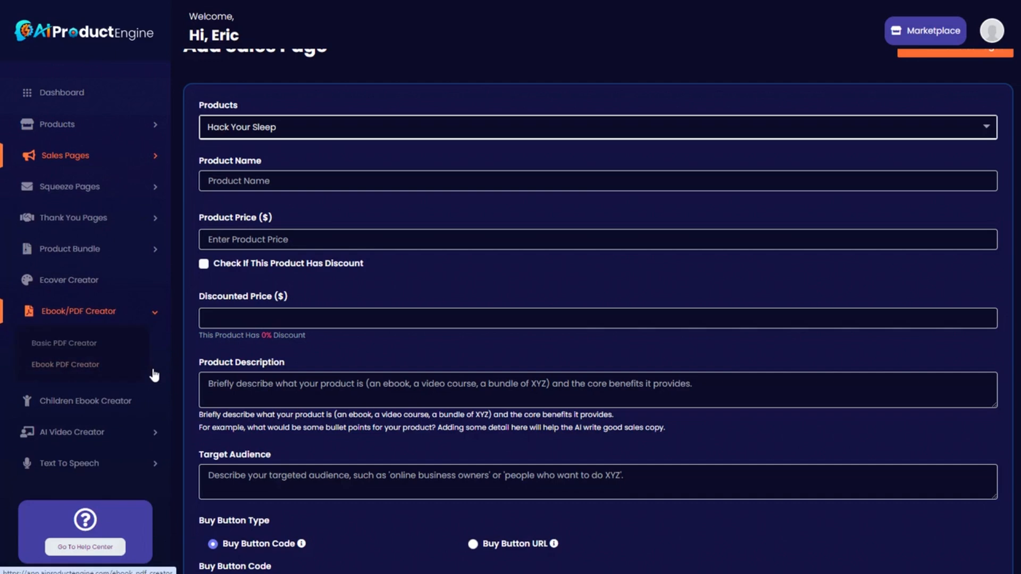
pyautogui.click(74, 346)
pyautogui.moveTo(208, 153); pyautogui.dragTo(825, 154)
pyautogui.click(826, 154)
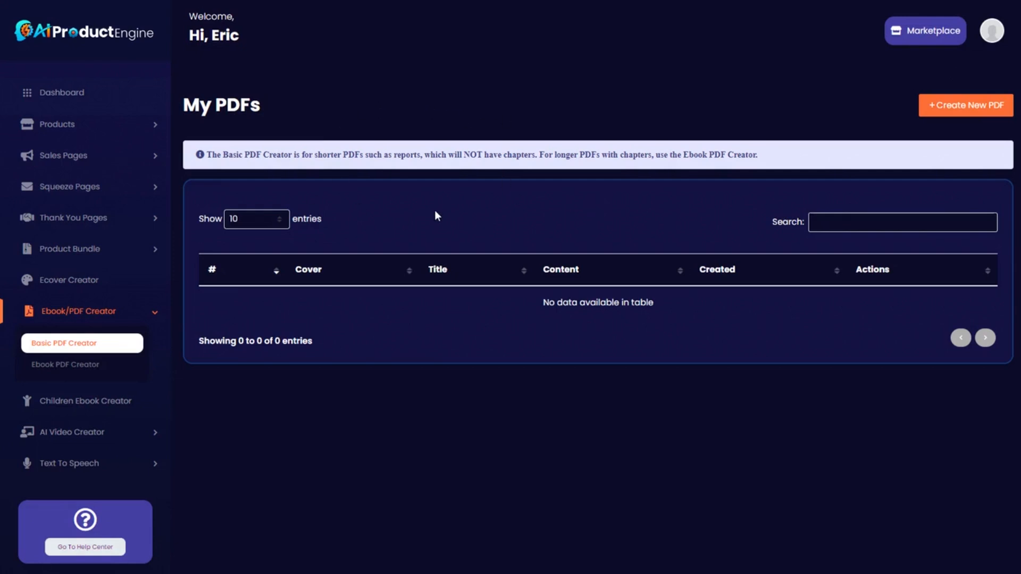
pyautogui.click(973, 106)
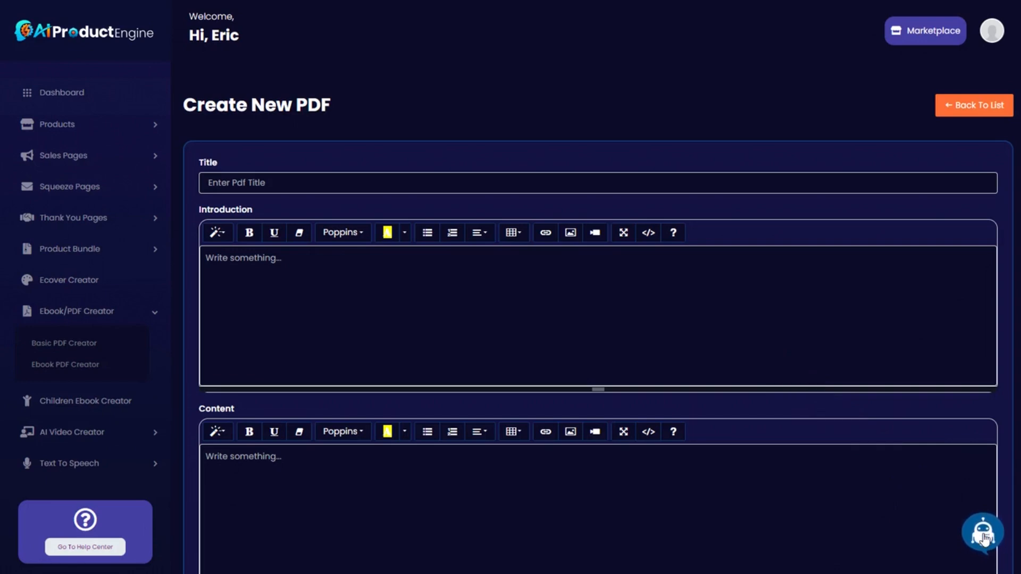
# - Bring up the Ai Writer for the new PDF and examine its list of available services
pyautogui.click(983, 535)
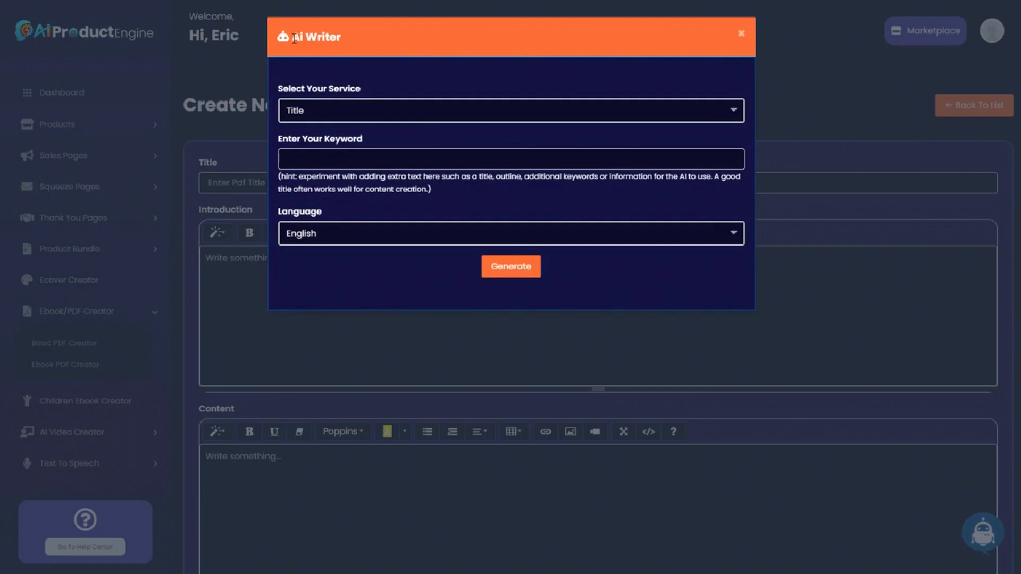
pyautogui.click(389, 112)
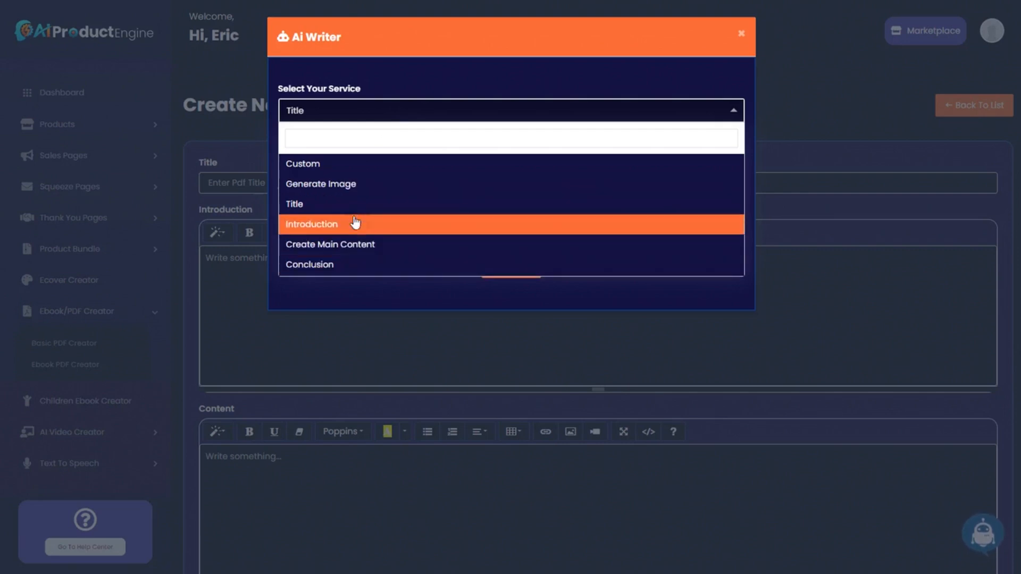
pyautogui.click(372, 79)
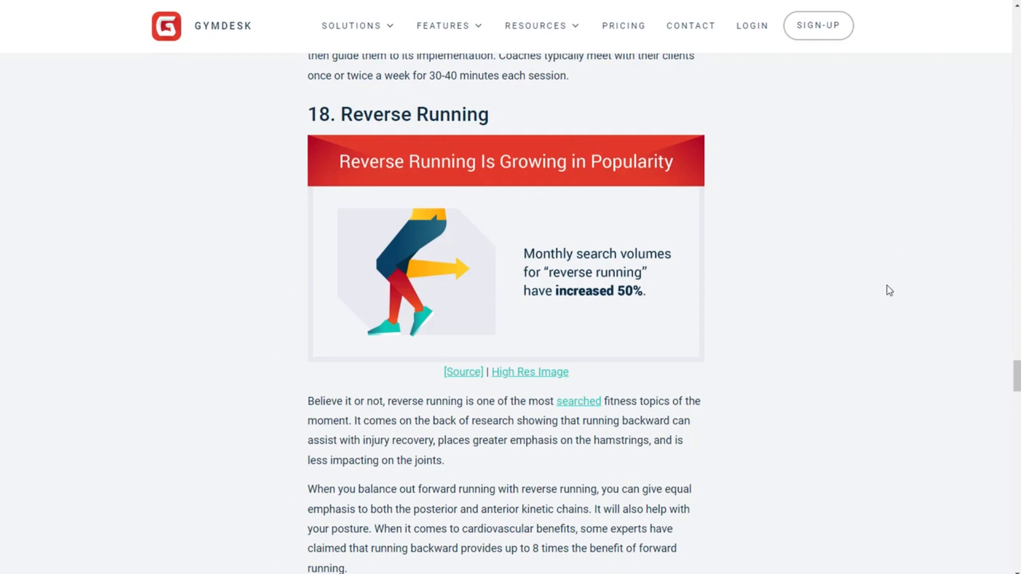
# - Highlight the "18. Reverse Running" heading in the Gymdesk article and look over its section
pyautogui.moveTo(488, 115); pyautogui.dragTo(277, 124)
pyautogui.scroll(-2, 255, 319)
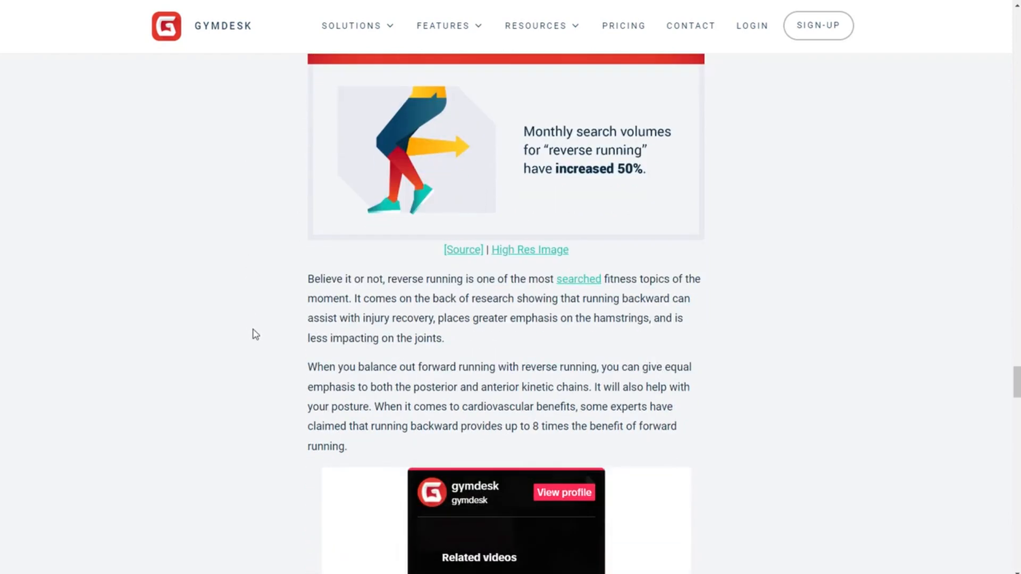
pyautogui.scroll(2, 255, 326)
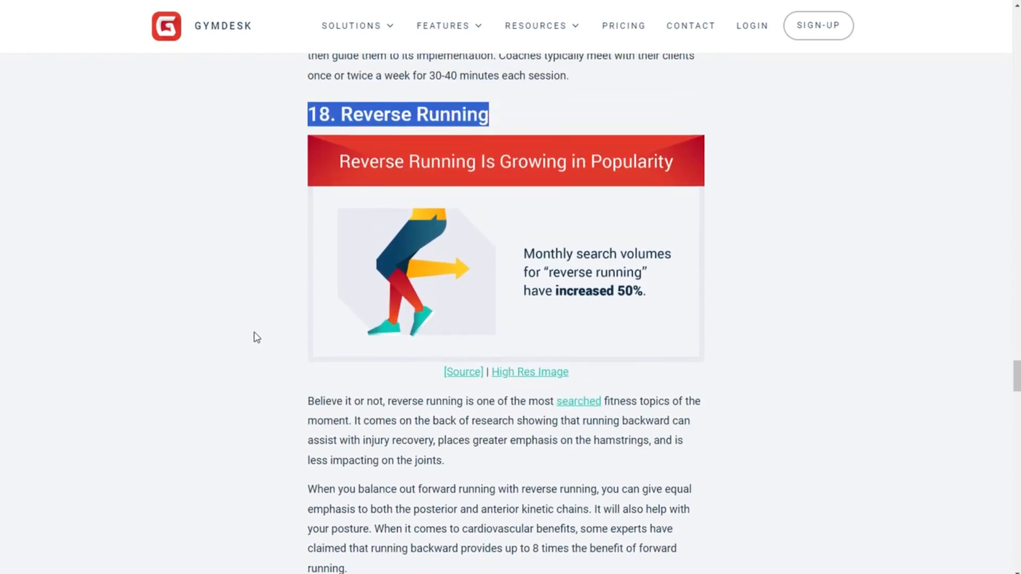
pyautogui.scroll(-1, 254, 338)
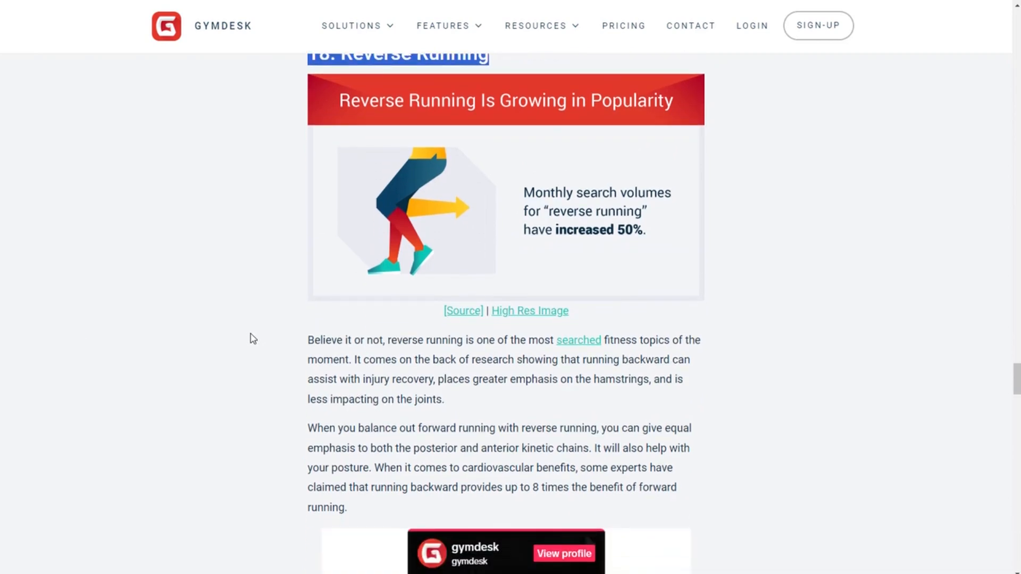
pyautogui.scroll(1, 253, 339)
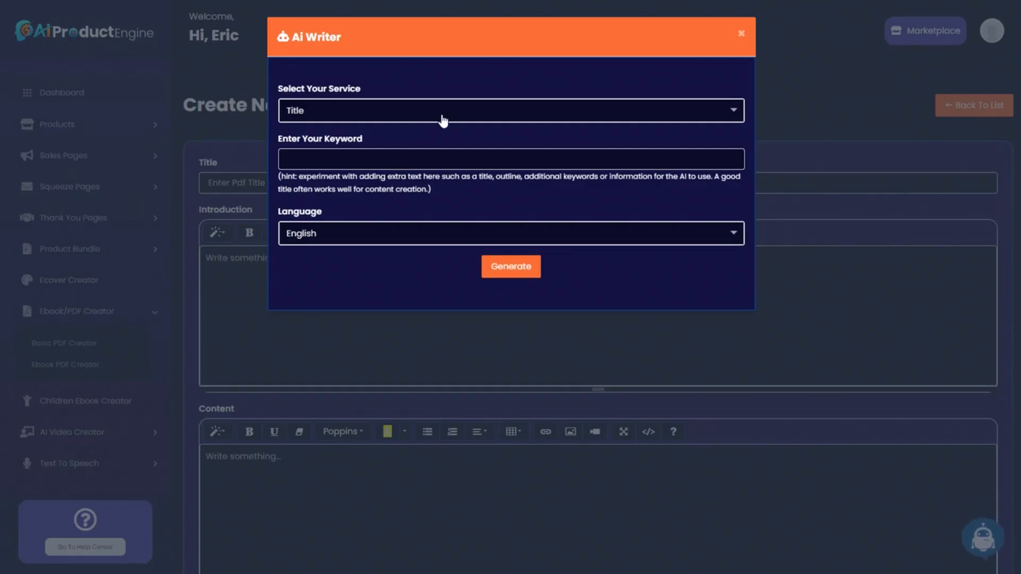
# - Generate a title with the keyword "running backwards for fitness" and copy the generated text without its quotation marks
pyautogui.click(374, 159)
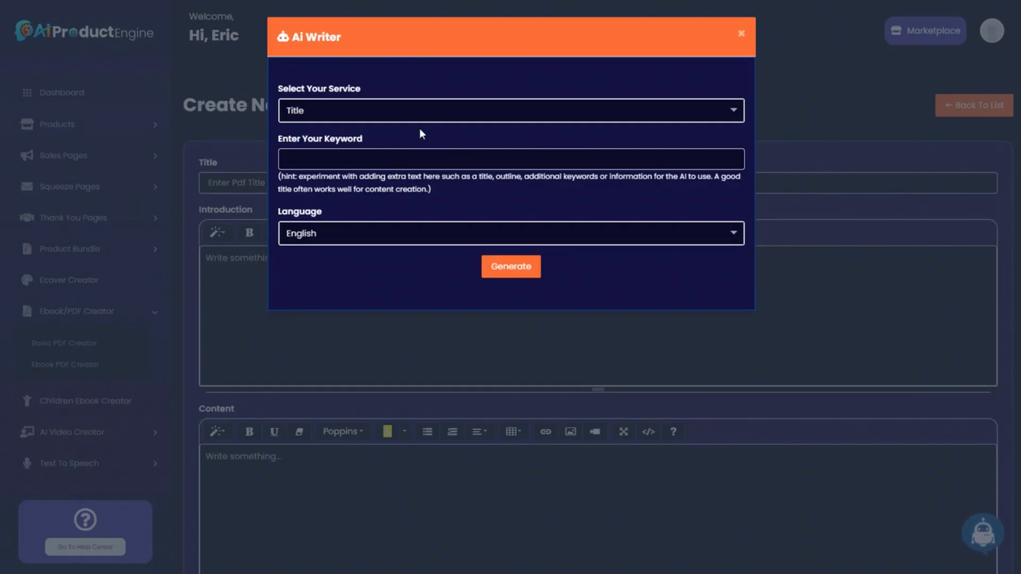
pyautogui.write('running backwards for fitness')
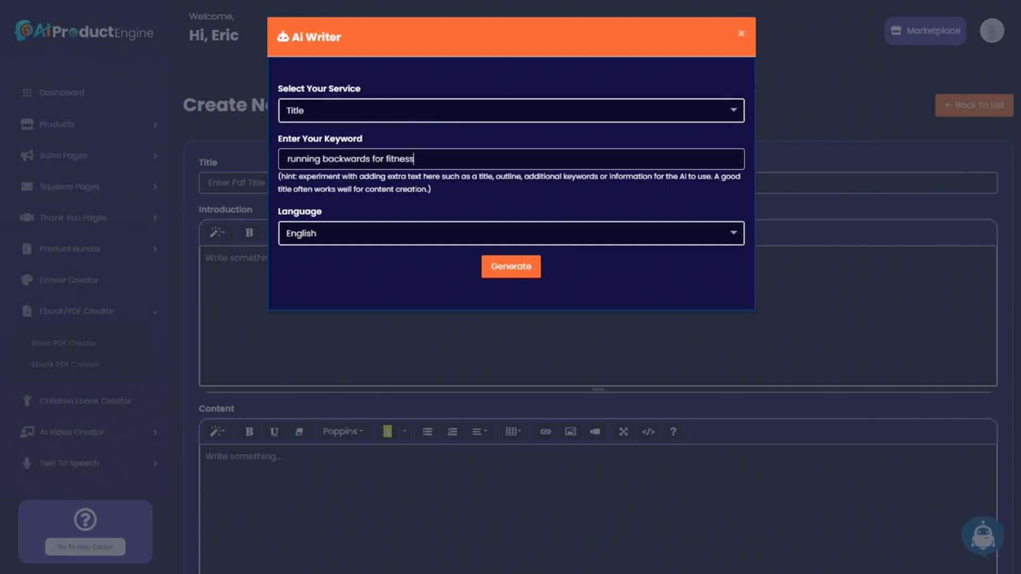
pyautogui.click(517, 269)
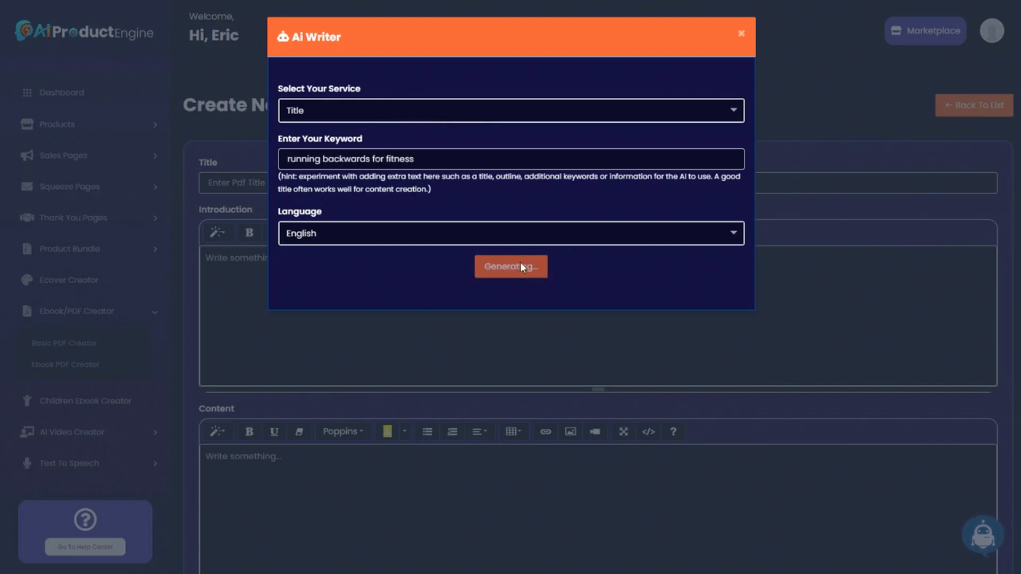
pyautogui.moveTo(281, 322); pyautogui.dragTo(550, 322)
pyautogui.hotkey('ctrl', 'c')
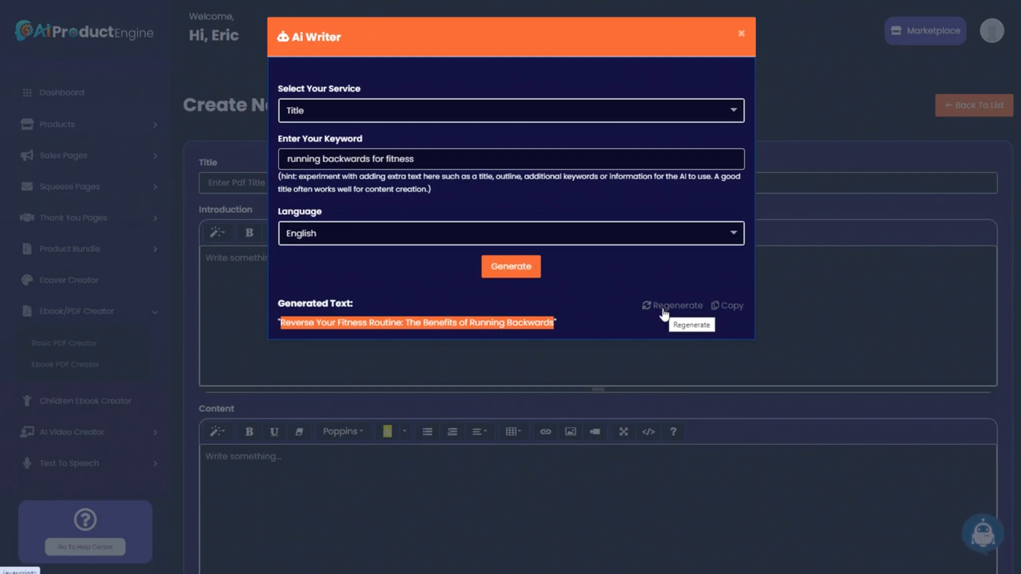
# - Close the Ai Writer and set the PDF title to "Reverse Your Fitness Routine: The Benefits of Running Backwards"
pyautogui.click(741, 34)
pyautogui.click(238, 183)
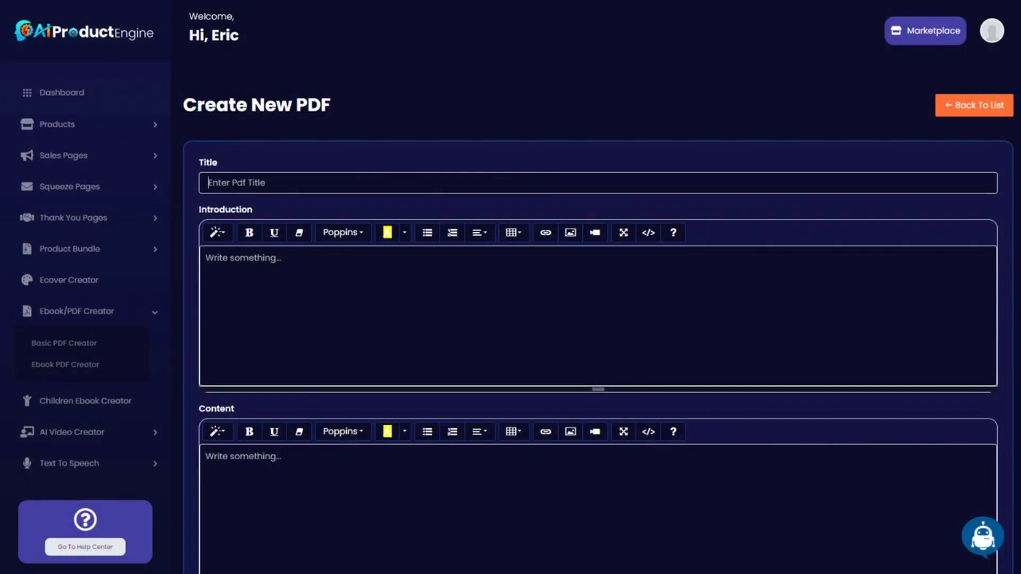
pyautogui.hotkey('ctrl', 'v')
# - Generate an Introduction with the keyword "Reverse Your Fitness Routine: The Benefits of Running Backwards" and copy the generated text
pyautogui.scroll(-1, 294, 258)
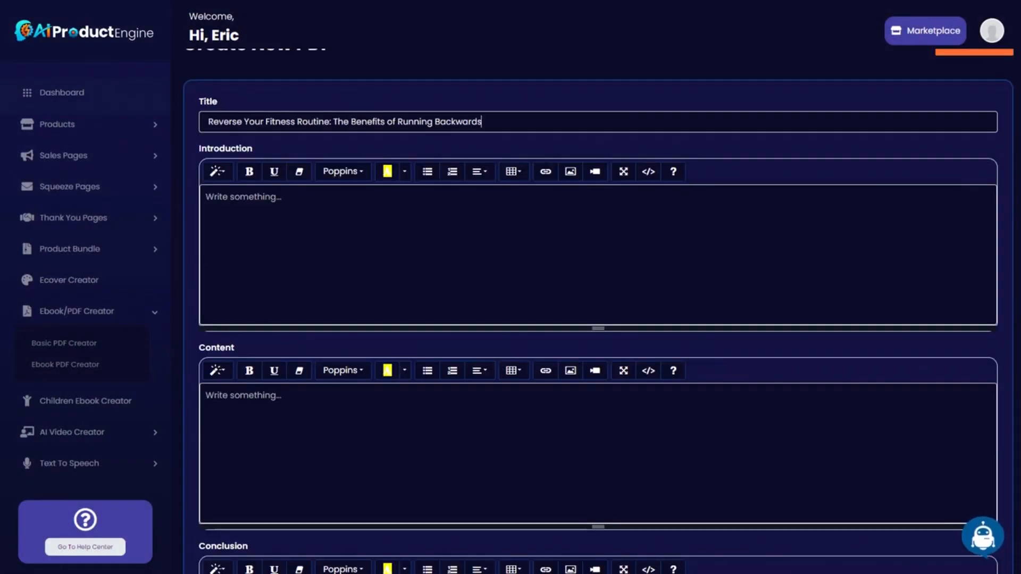
pyautogui.click(980, 532)
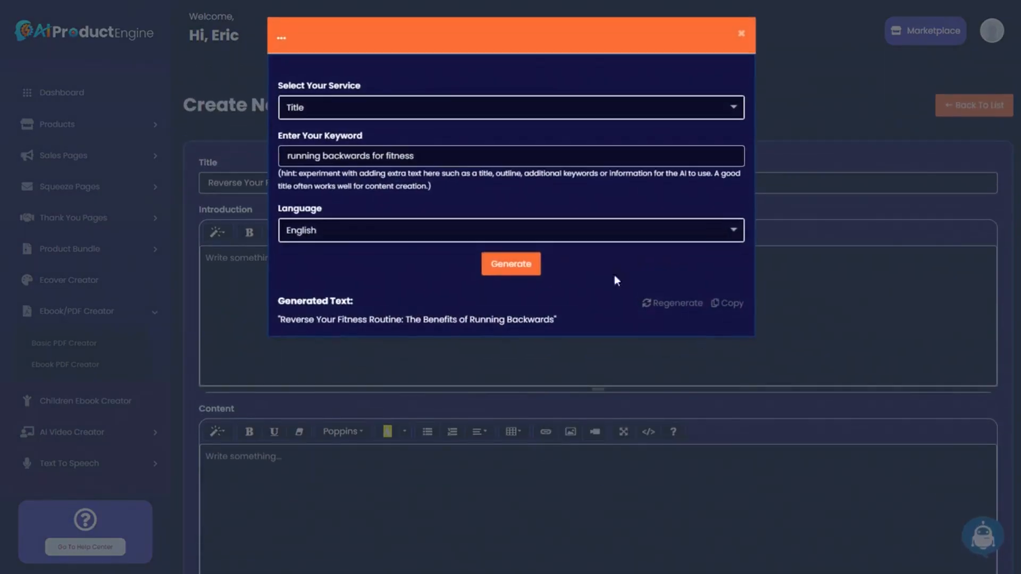
pyautogui.click(344, 113)
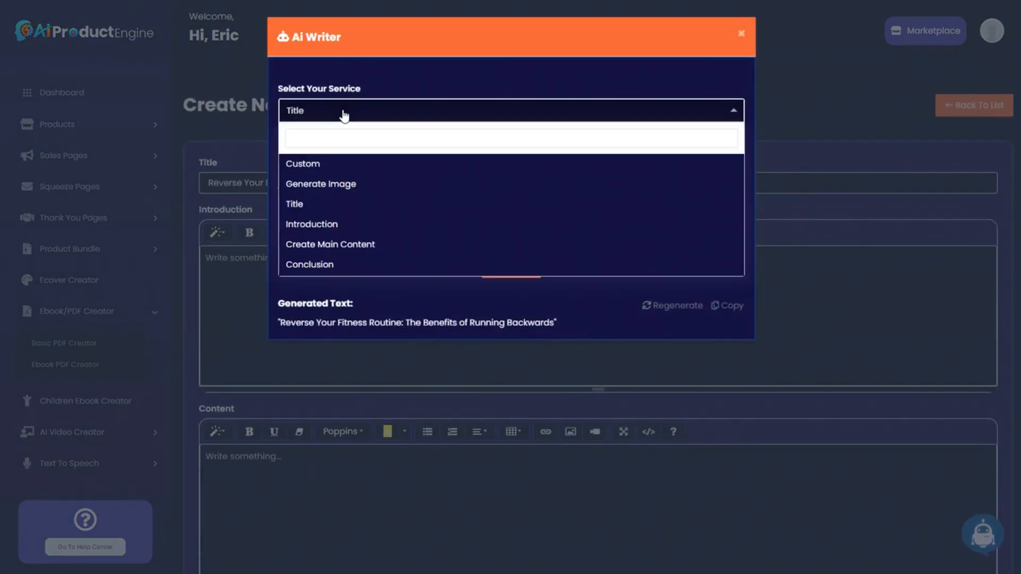
pyautogui.click(331, 226)
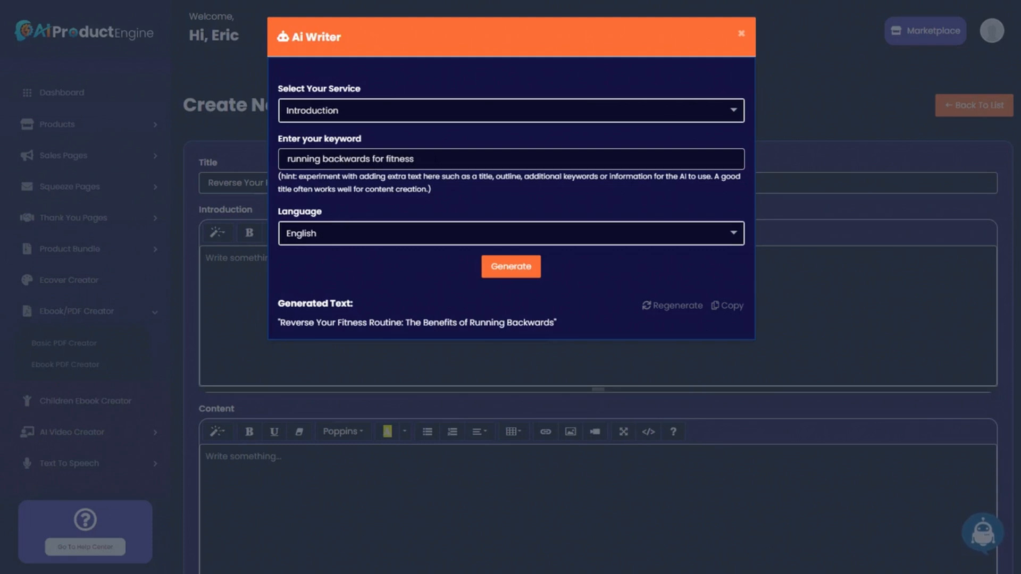
pyautogui.hotkey('ctrl', 'a')
pyautogui.hotkey('ctrl', 'v')
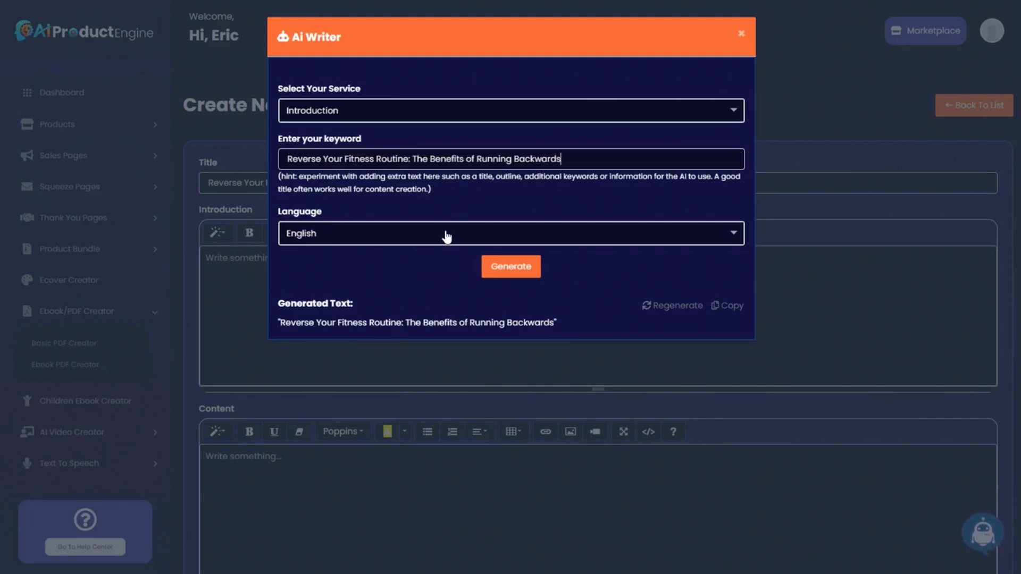
pyautogui.hotkey('ctrl', 'a')
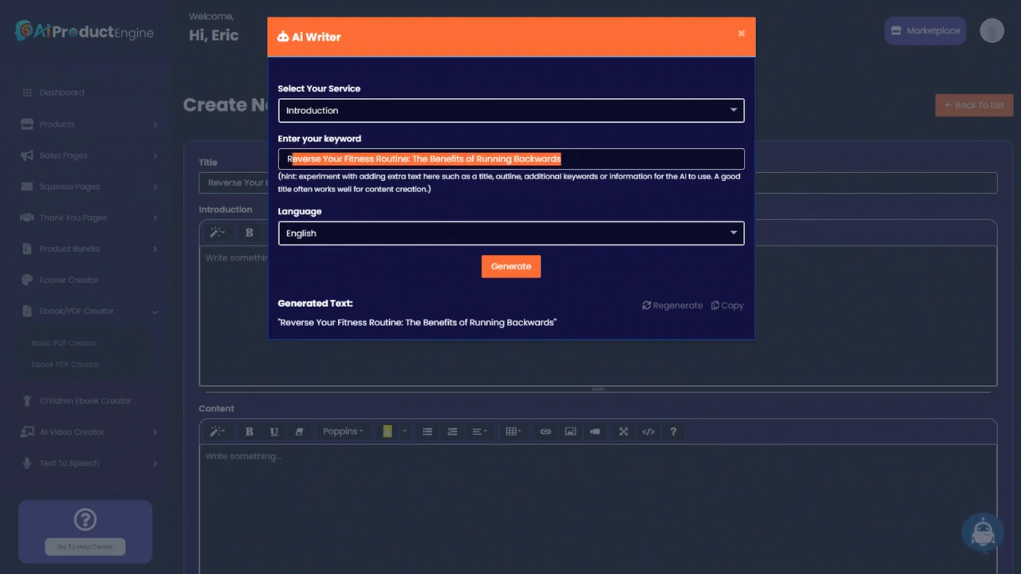
pyautogui.hotkey('ctrl', 'v')
pyautogui.click(524, 268)
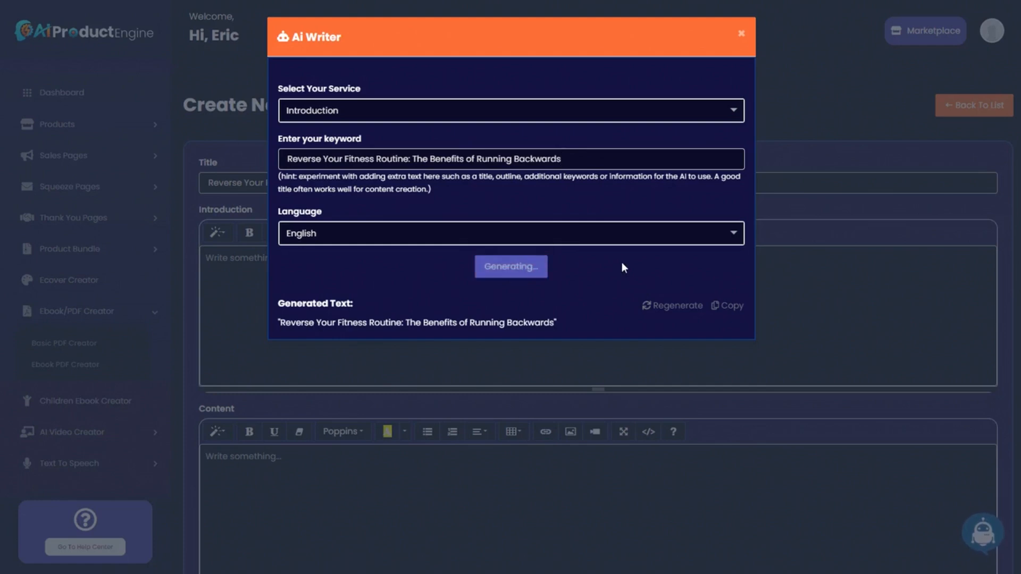
pyautogui.click(726, 308)
# - Close the Ai Writer and paste the generated text into the PDF's Introduction
pyautogui.click(796, 280)
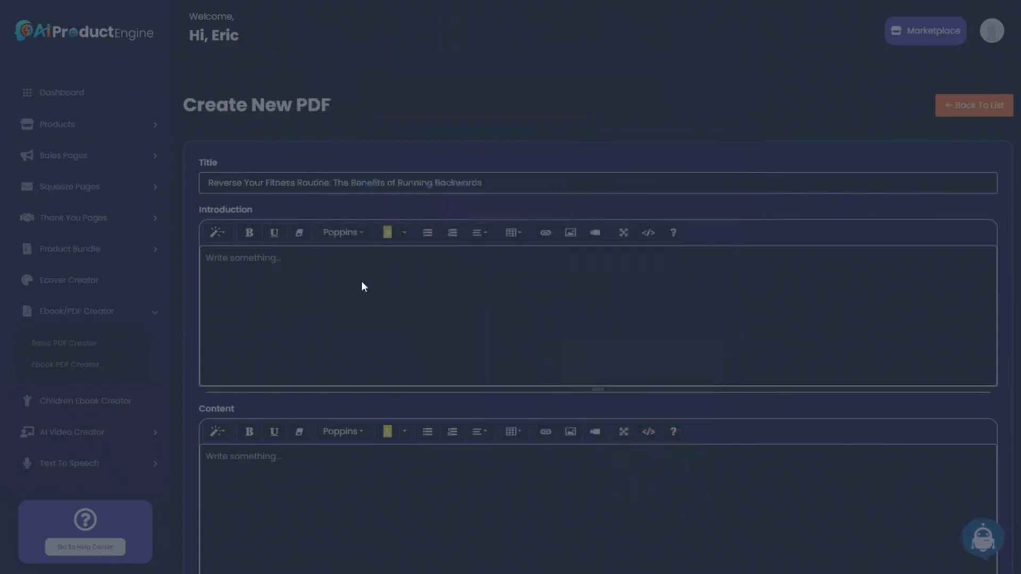
pyautogui.click(372, 280)
pyautogui.write("Are you looking to spice up your fitness routine and challenge yourself in new ways? Running backwards may be the answer you've been searching for. While it may seem unconventional, this unique form of exercise offers a range of benefits that can help improve your overall fitness levels. In this article, we will explore the advantages of incorporating backward running into your workout regimen and how it can take your fitness journey to the next level. So lace up your shoes and get ready to reverse your fitness routine for a whole new perspective on exercise.")
# - Generate the PDF's body text with the Create Main Content service, keeping the title as the keyword
pyautogui.scroll(-3, 319, 375)
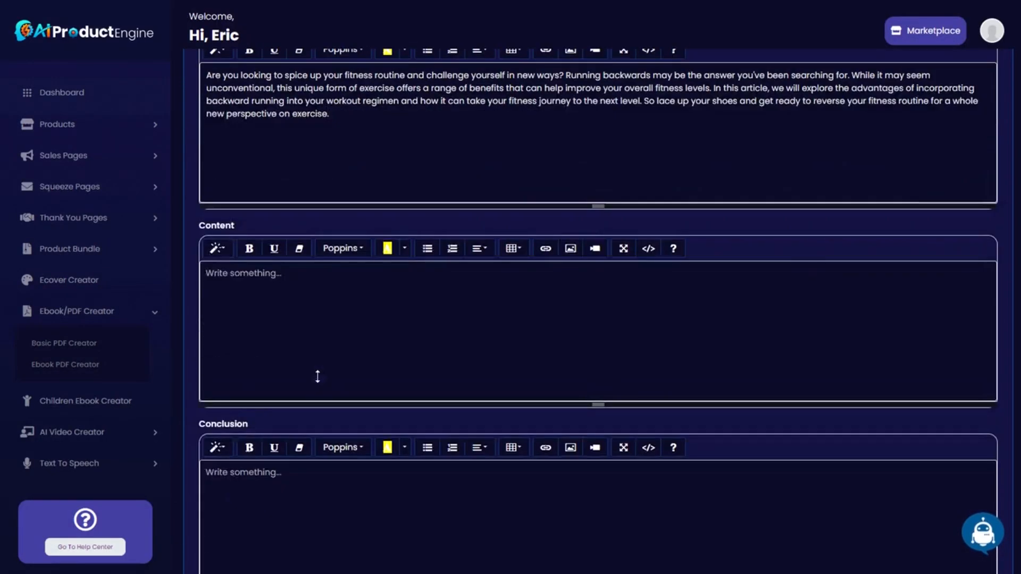
pyautogui.scroll(-1, 321, 375)
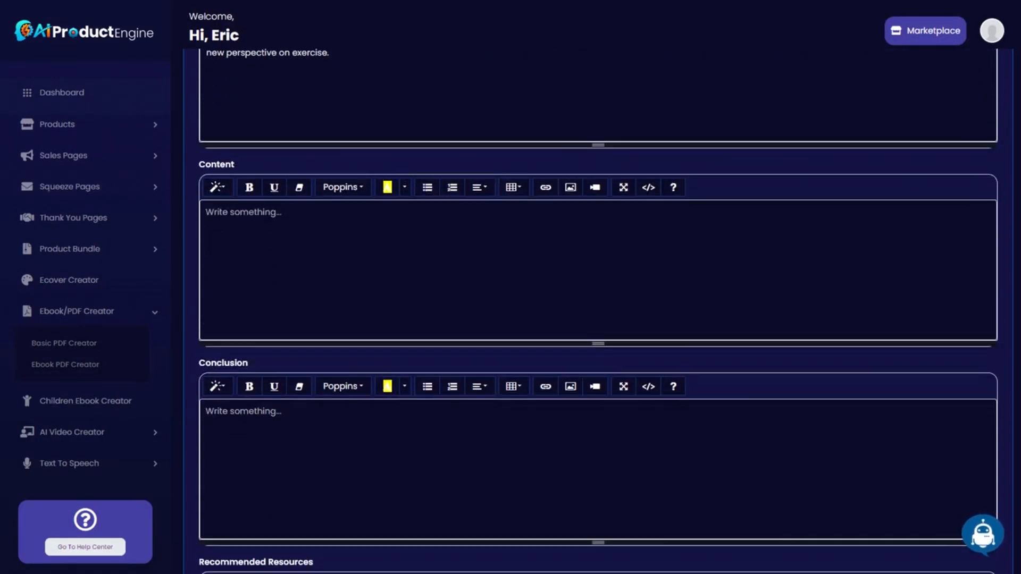
pyautogui.click(983, 541)
pyautogui.click(388, 110)
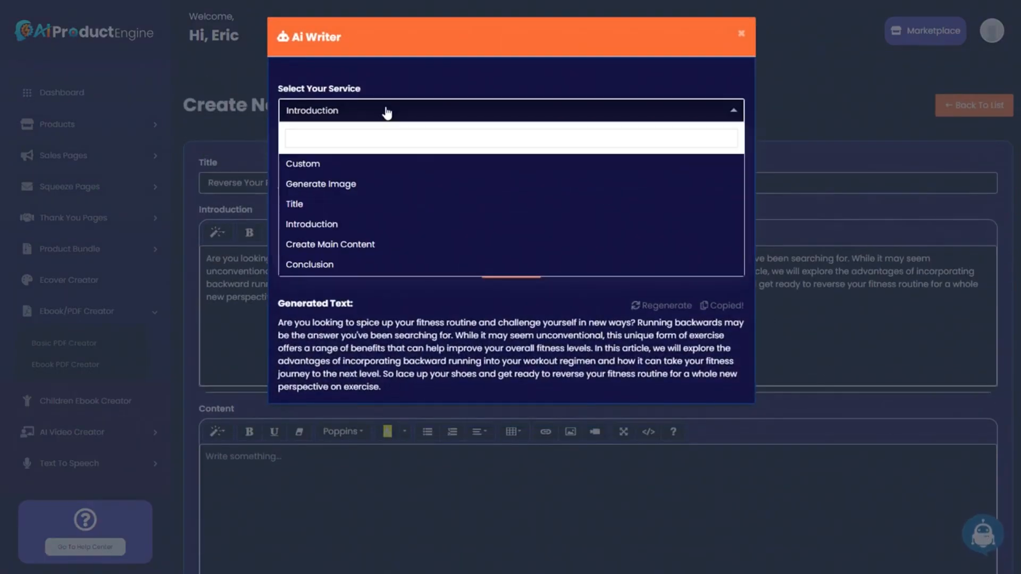
pyautogui.click(362, 245)
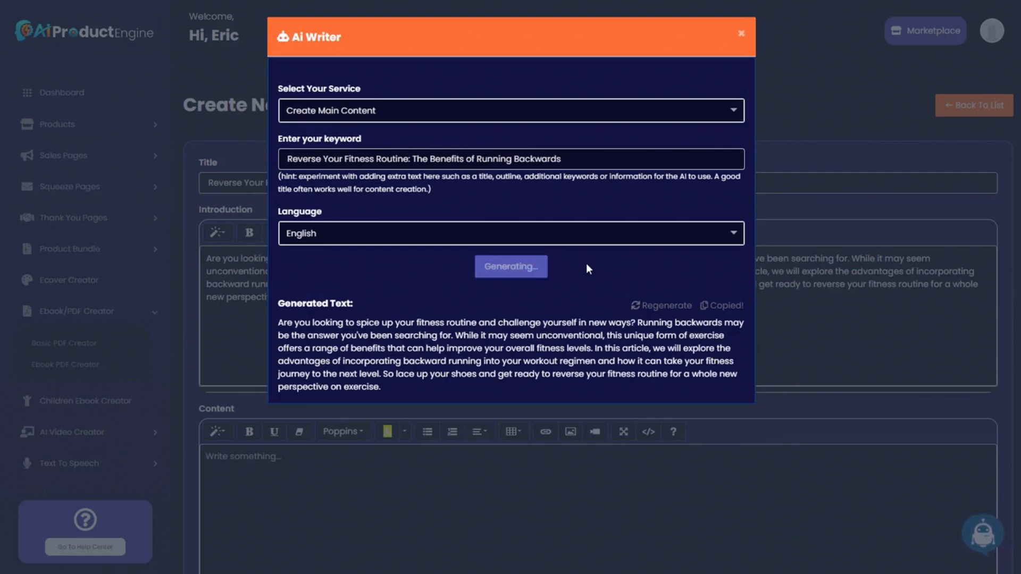
# - Close the Ai Writer and paste the generated main content into the PDF's Content section
pyautogui.click(790, 307)
pyautogui.scroll(-3, 330, 416)
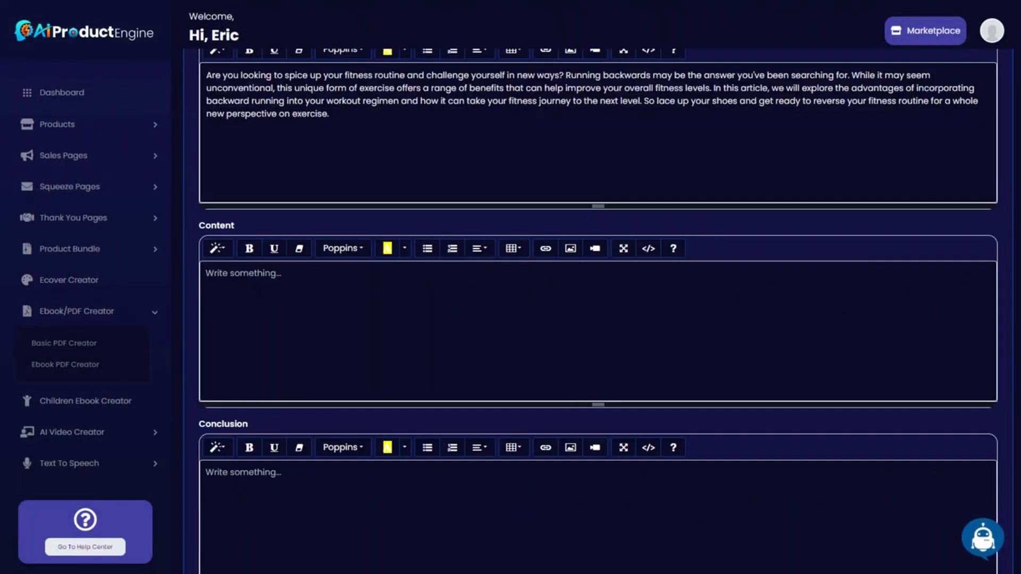
pyautogui.hotkey('ctrl', 'v')
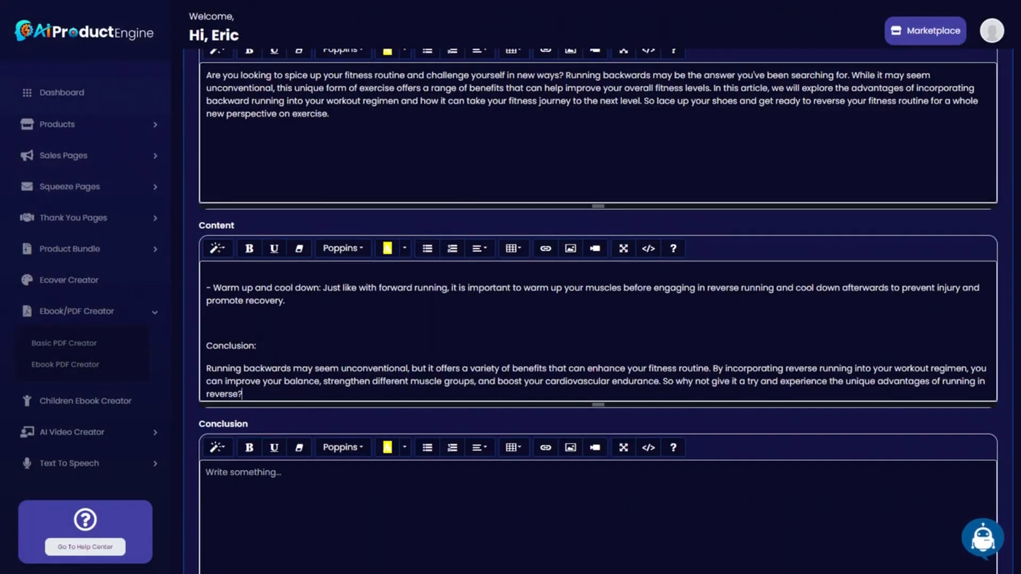
# - Delete the "Conclusion:" heading and its blank line near the end of the Content text
pyautogui.moveTo(264, 346); pyautogui.dragTo(205, 347)
pyautogui.press('BackSpace')
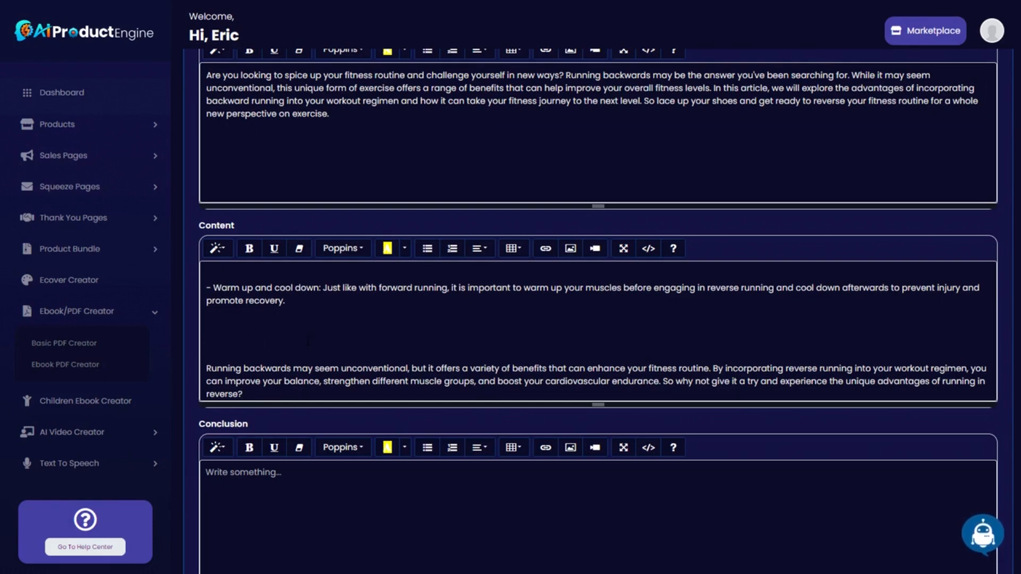
pyautogui.press('BackSpace')
# - Delete the "Introduction:" heading and the "Title: Reverse Your Fitness Routine: The Benefits of Running Backwards" line from the start of the Content text
pyautogui.scroll(15, 307, 340)
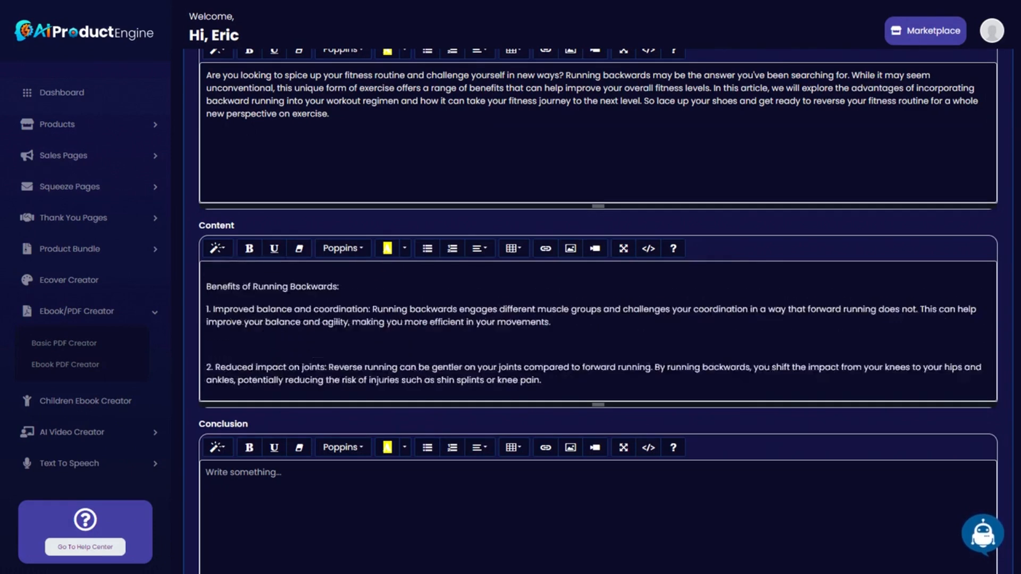
pyautogui.moveTo(274, 502); pyautogui.dragTo(206, 503)
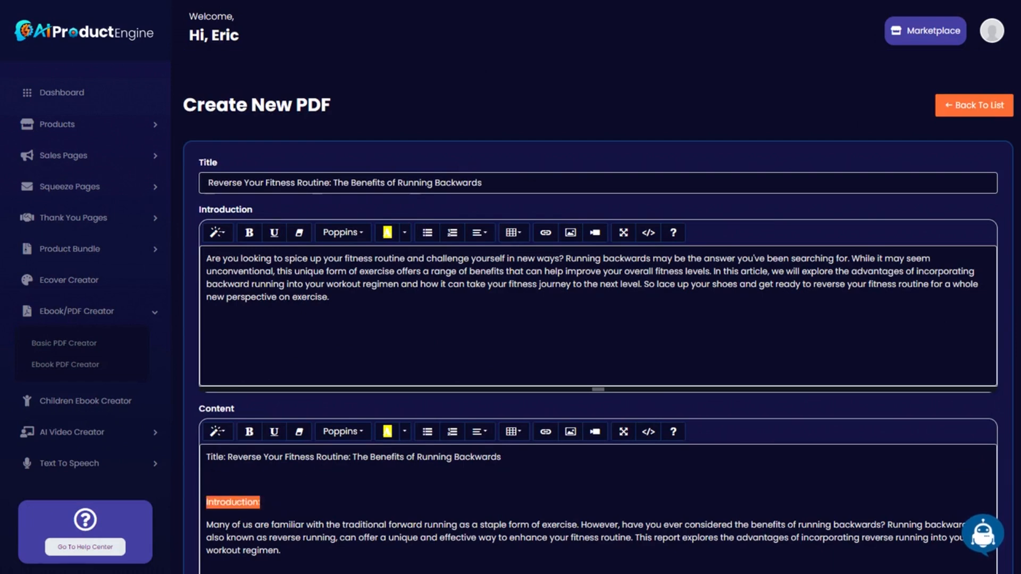
pyautogui.press('BackSpace')
pyautogui.press('BackSpace')
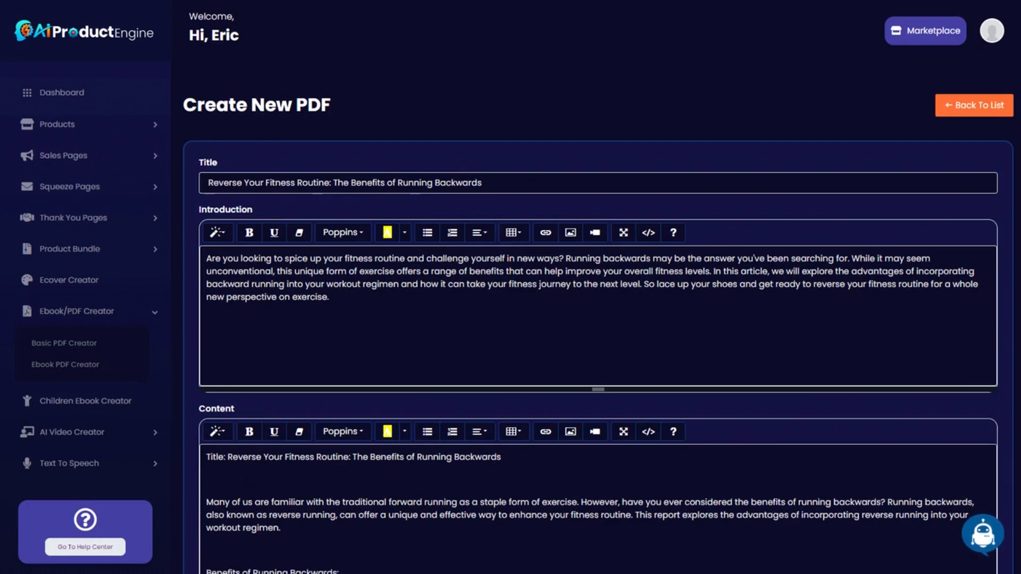
pyautogui.moveTo(502, 457); pyautogui.dragTo(206, 457)
pyautogui.press('BackSpace')
# - Look through the Content text and make the "Benefits of Running Backwards:" heading bold and underlined
pyautogui.scroll(-1, 598, 319)
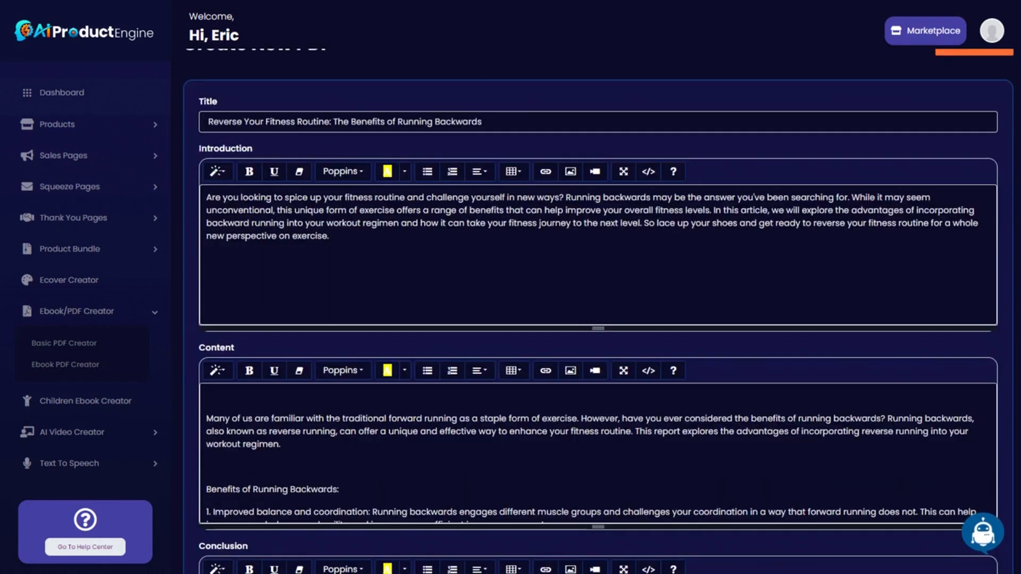
pyautogui.scroll(-10, 598, 452)
pyautogui.scroll(3, 598, 330)
pyautogui.scroll(5, 378, 330)
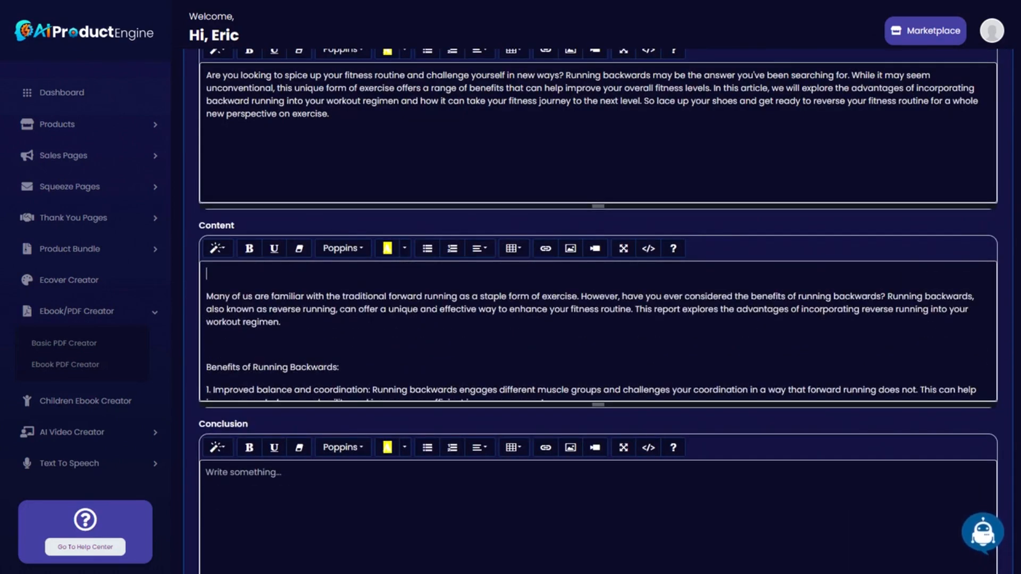
pyautogui.scroll(2, 446, 345)
pyautogui.scroll(-2, 190, 391)
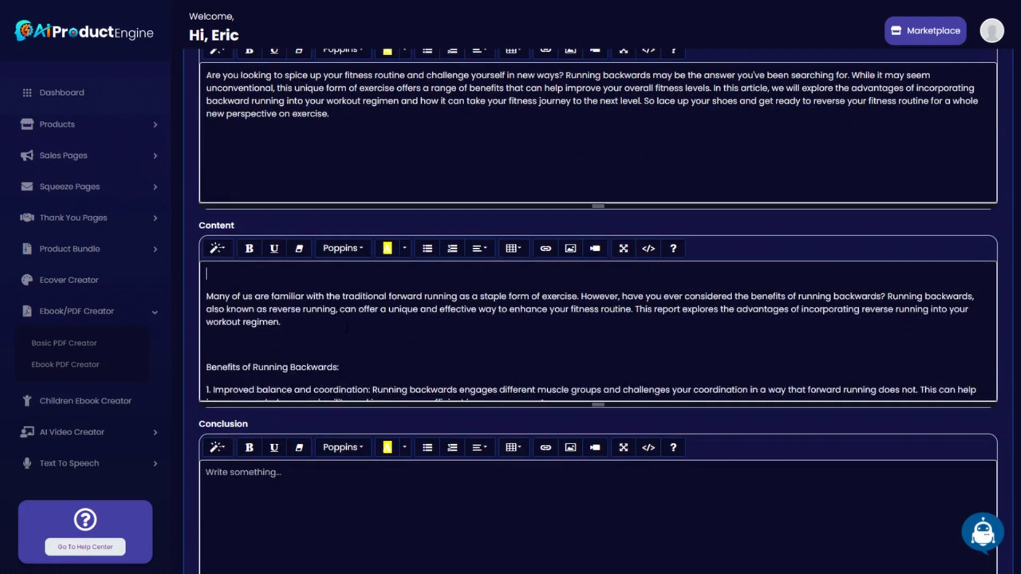
pyautogui.scroll(-5, 599, 329)
pyautogui.scroll(5, 321, 333)
pyautogui.moveTo(339, 367); pyautogui.dragTo(206, 367)
pyautogui.click(249, 249)
pyautogui.click(274, 248)
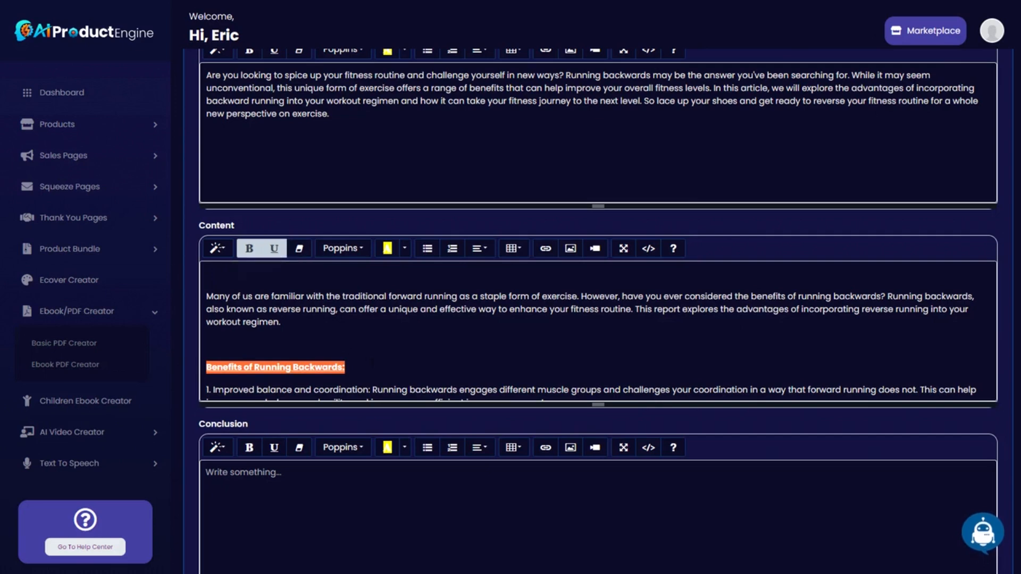
# - Generate a Conclusion with the title kept as the keyword, copy the generated text and close the Ai Writer
pyautogui.scroll(-1, 598, 319)
pyautogui.scroll(-1, 598, 271)
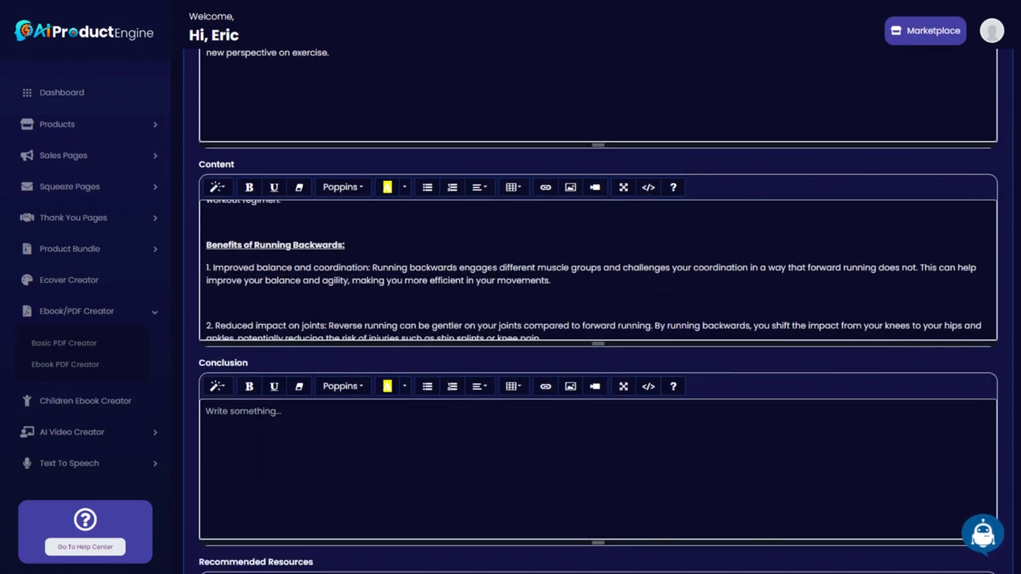
pyautogui.scroll(-5, 446, 287)
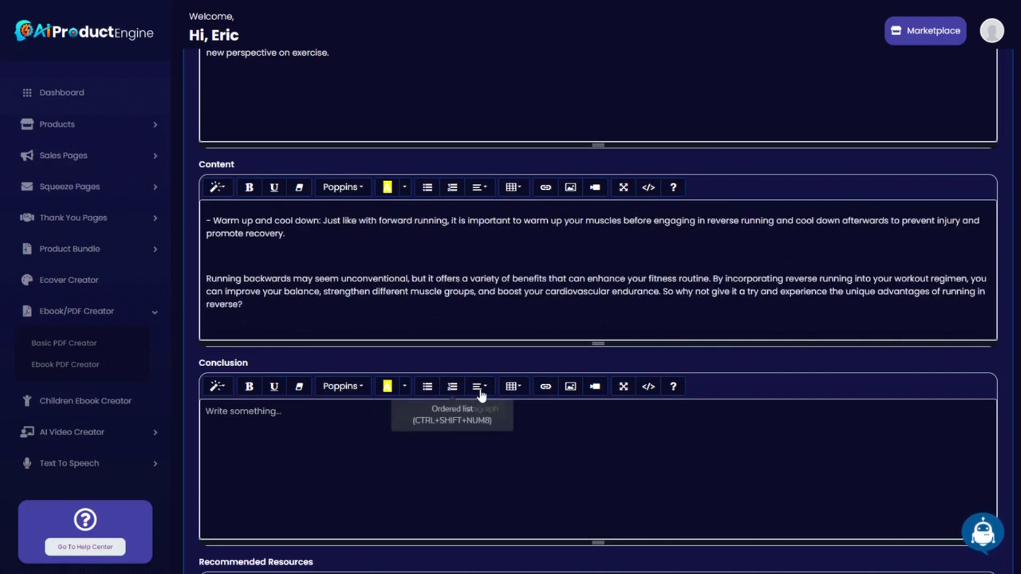
pyautogui.scroll(-2, 985, 537)
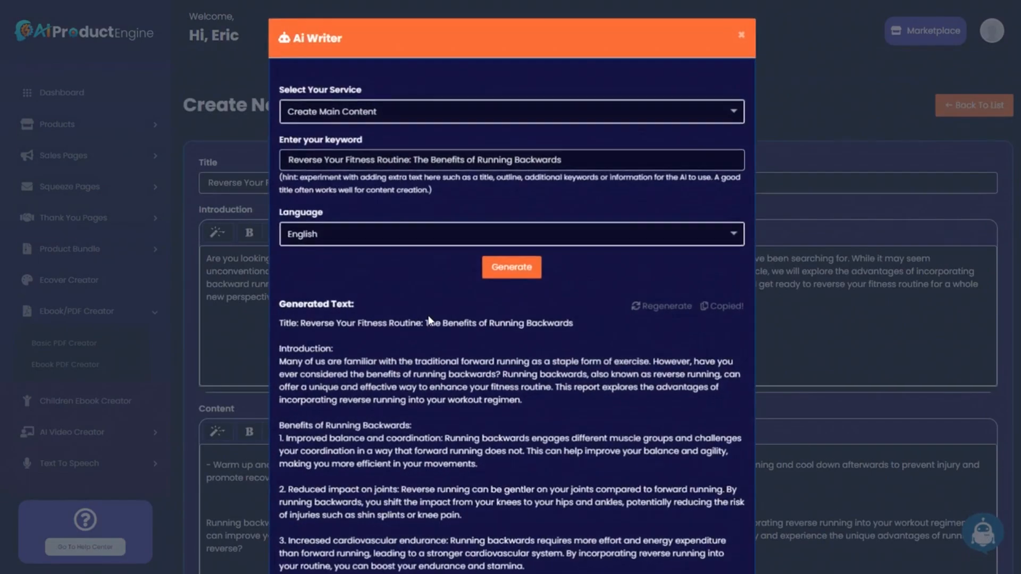
pyautogui.click(357, 113)
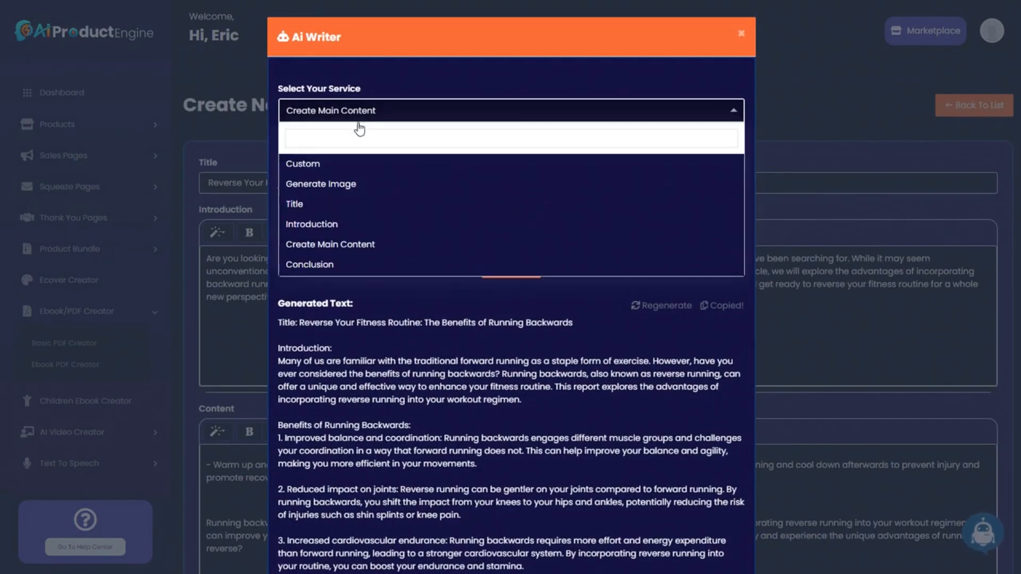
pyautogui.click(324, 264)
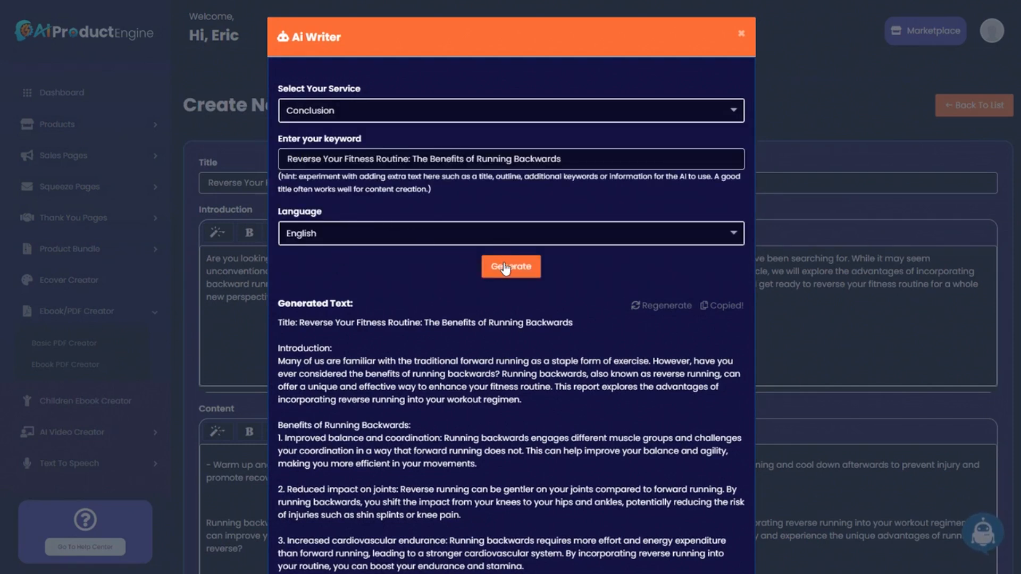
pyautogui.click(488, 267)
pyautogui.click(722, 305)
pyautogui.click(362, 470)
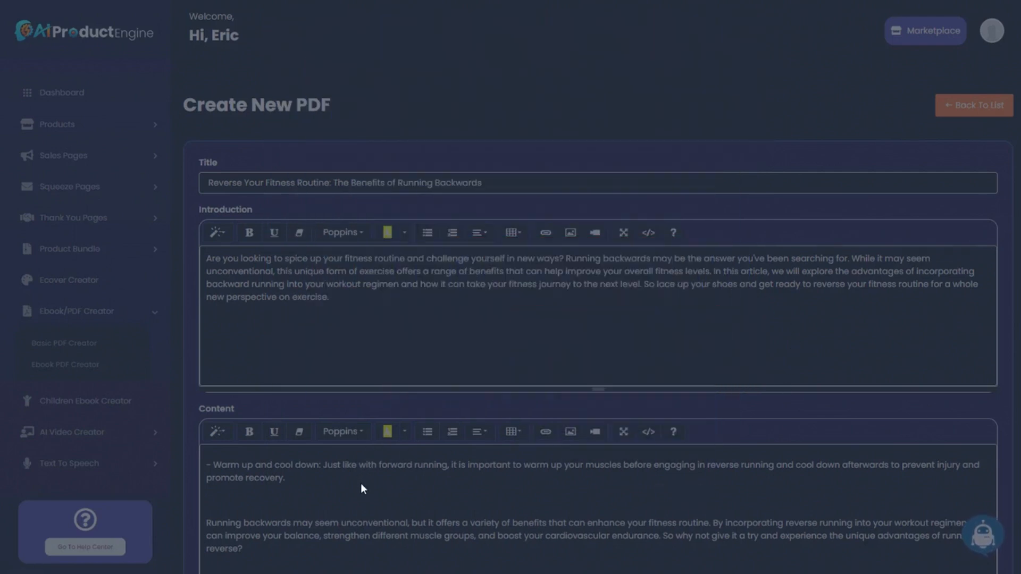
# - Generate Recommended Resources text with the title kept as the keyword, copy it and close the Ai Writer
pyautogui.scroll(-7, 360, 483)
pyautogui.scroll(-4, 451, 374)
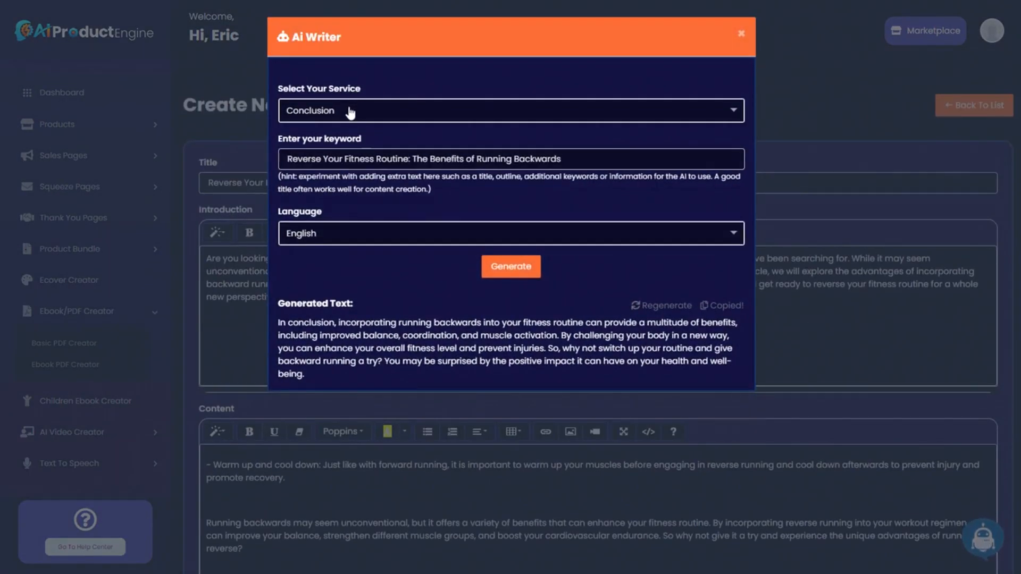
pyautogui.click(350, 110)
pyautogui.click(339, 279)
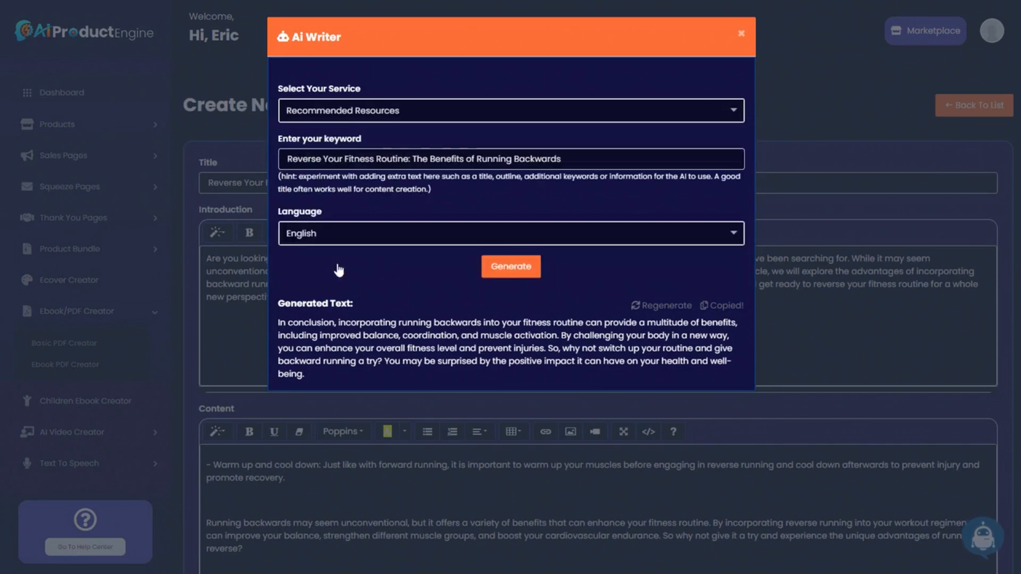
pyautogui.click(514, 269)
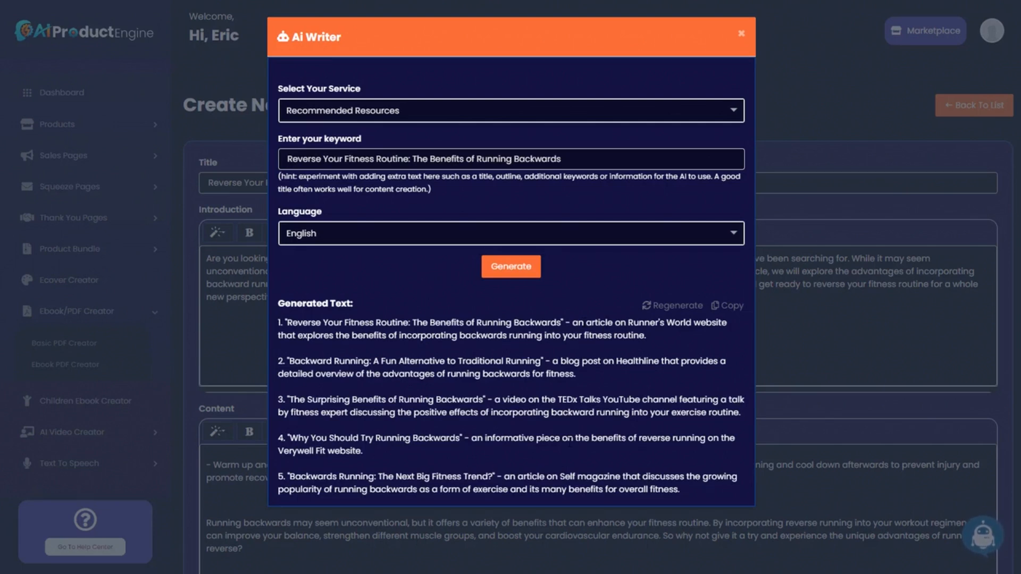
pyautogui.click(718, 307)
pyautogui.click(796, 328)
# - Paste the generated resource list into the Recommended Resources field and look through it
pyautogui.scroll(-12, 346, 417)
pyautogui.click(268, 209)
pyautogui.hotkey('ctrl', 'v')
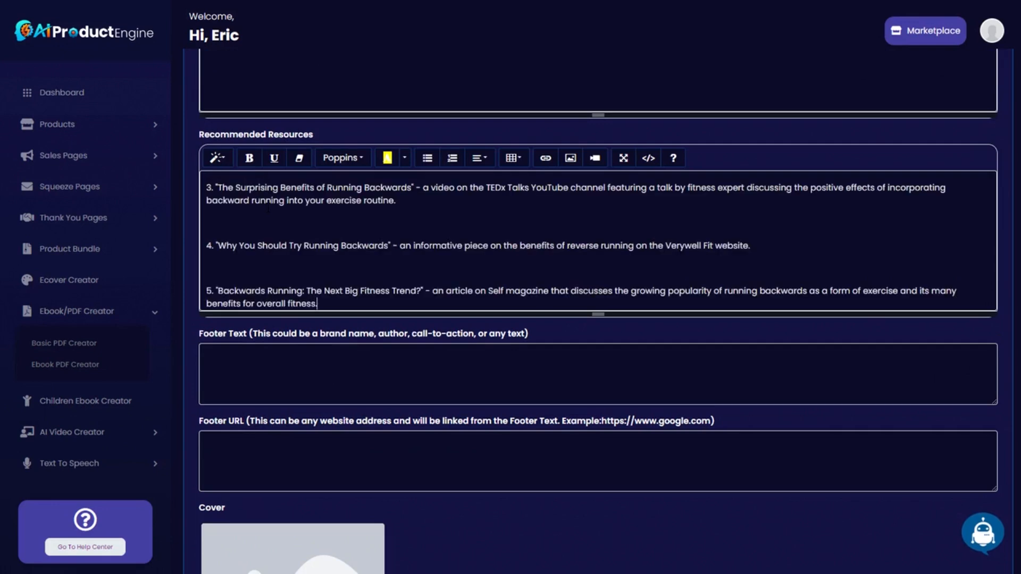
pyautogui.scroll(3, 389, 262)
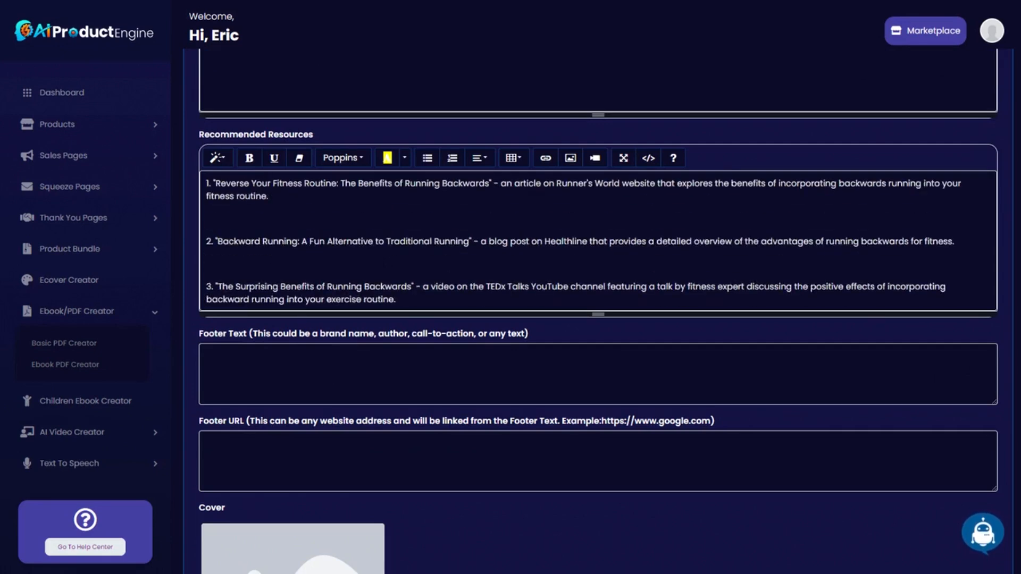
pyautogui.scroll(-3, 598, 240)
pyautogui.scroll(5, 598, 241)
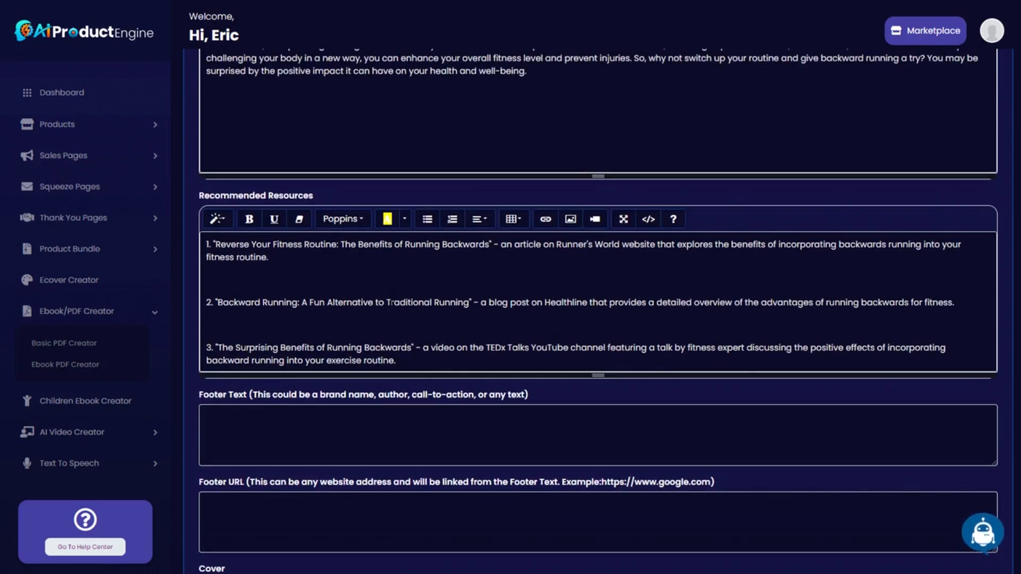
# - Fill in the Footer Text with the author's Backward Running Blueprint brand name and the Footer URL with its https website address
pyautogui.scroll(-3, 584, 302)
pyautogui.scroll(-2, 598, 311)
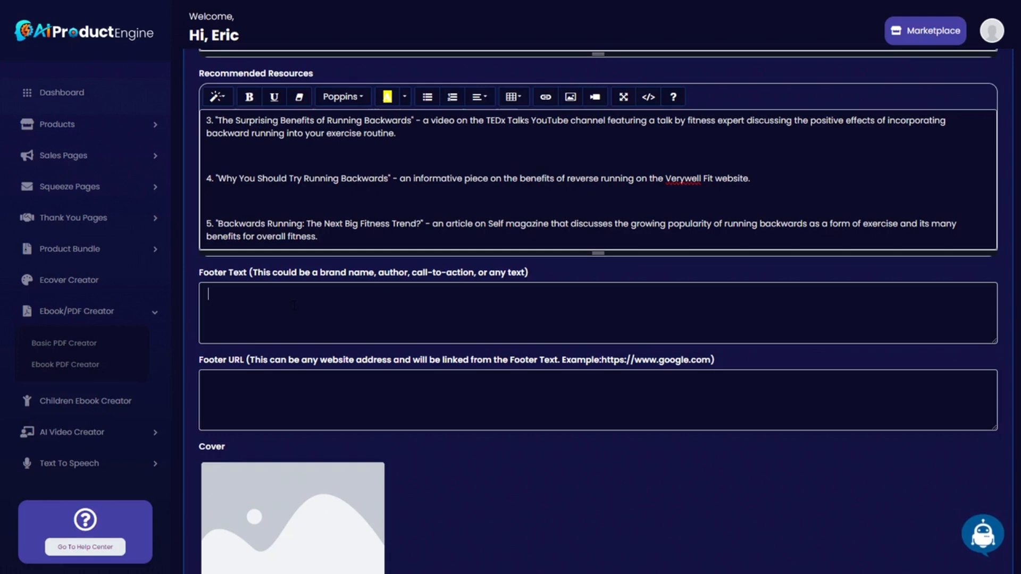
pyautogui.hotkey('ctrl', 'v')
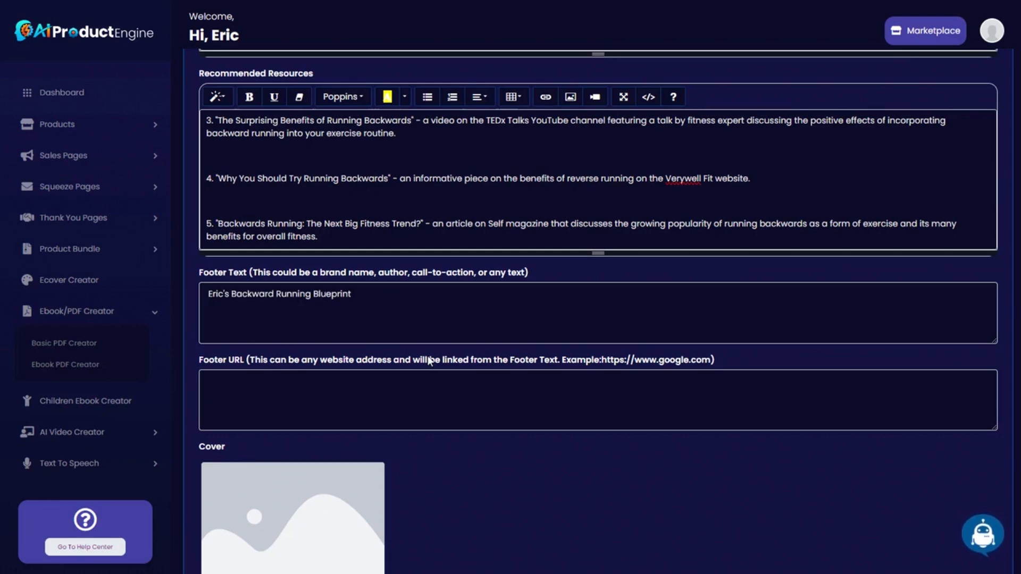
pyautogui.scroll(10, 579, 456)
pyautogui.scroll(-12, 549, 376)
pyautogui.scroll(-2, 548, 377)
pyautogui.scroll(1, 541, 378)
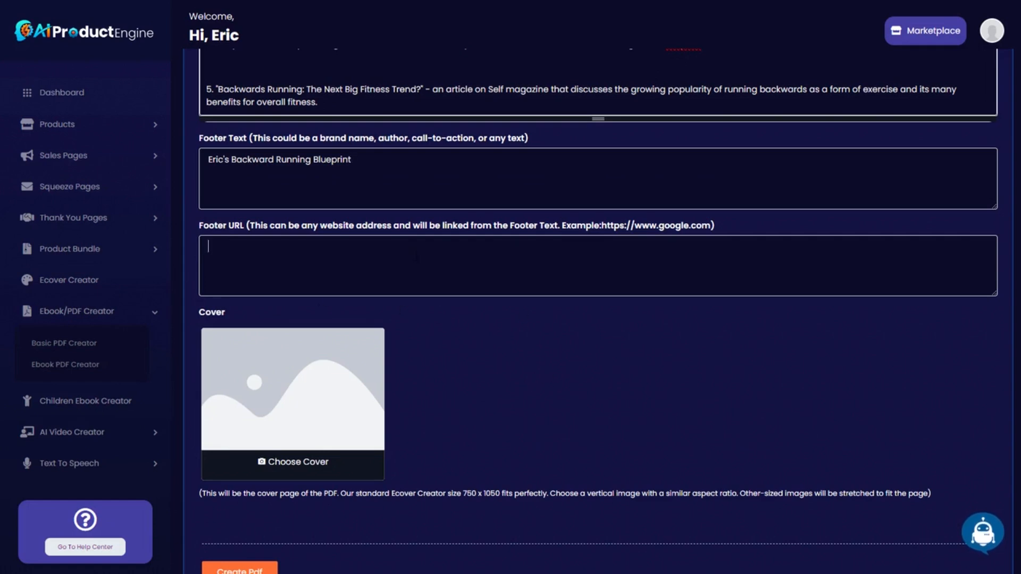
pyautogui.hotkey('ctrl', 'v')
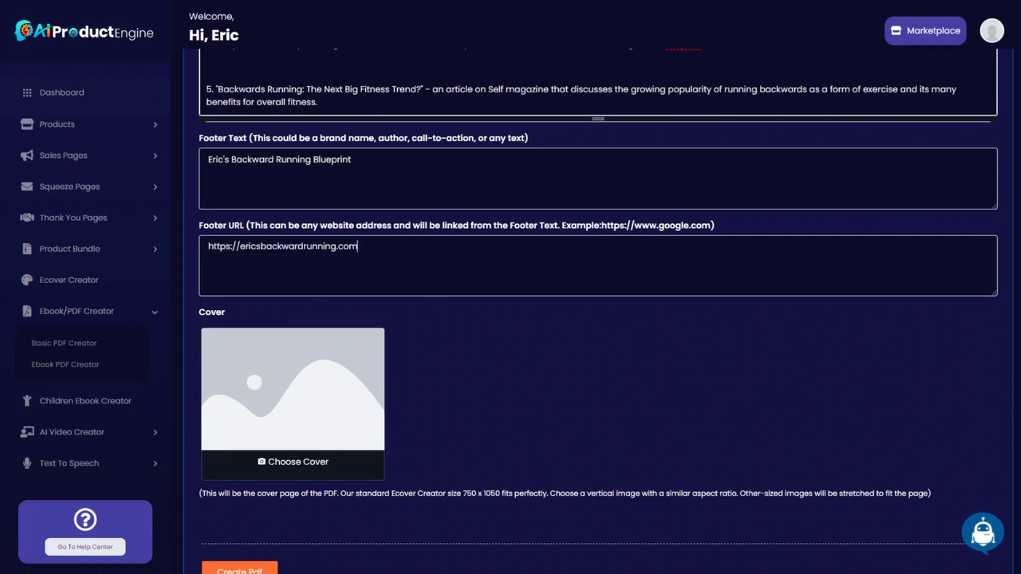
pyautogui.doubleClick(311, 246)
pyautogui.click(312, 246)
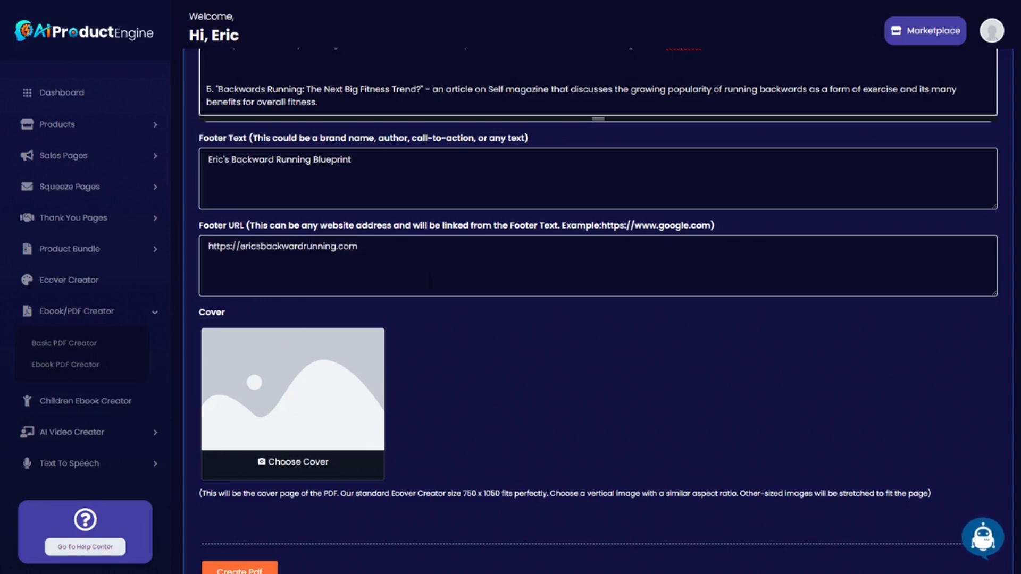
# - Open the Ecover Creator in a separate browser tab and switch to it
pyautogui.scroll(-1, 461, 387)
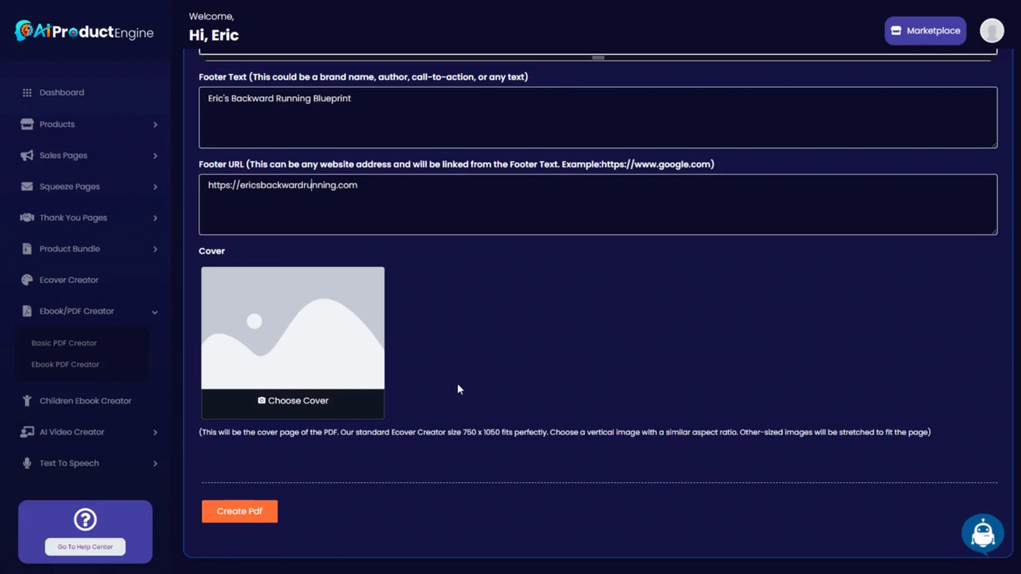
pyautogui.rightClick(82, 283)
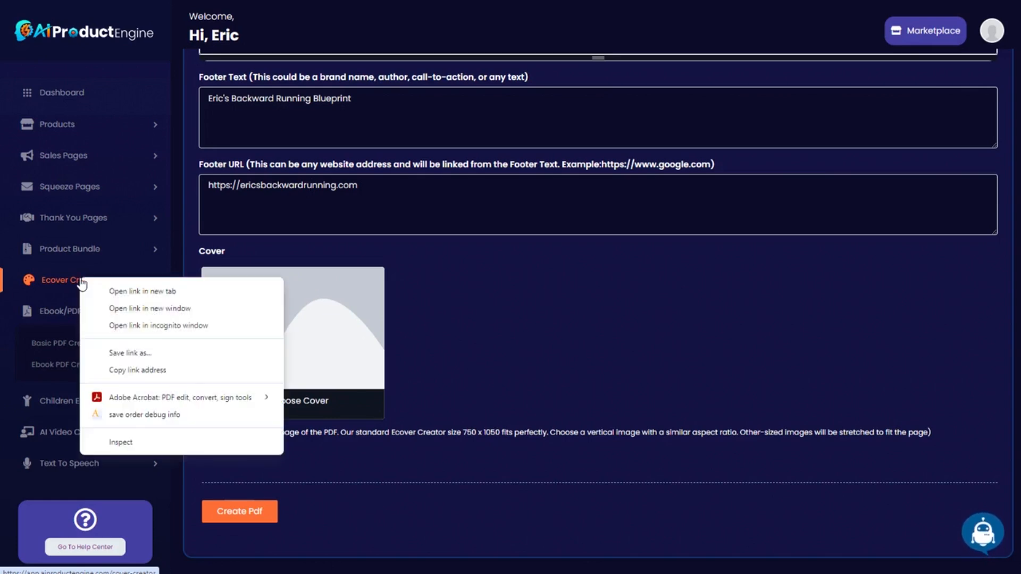
pyautogui.click(136, 290)
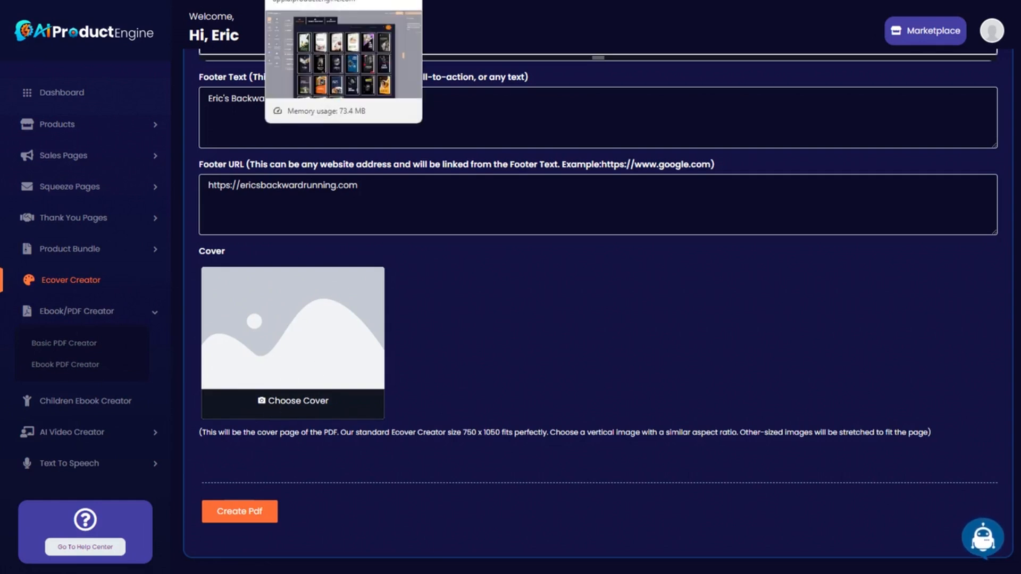
pyautogui.click(343, 1)
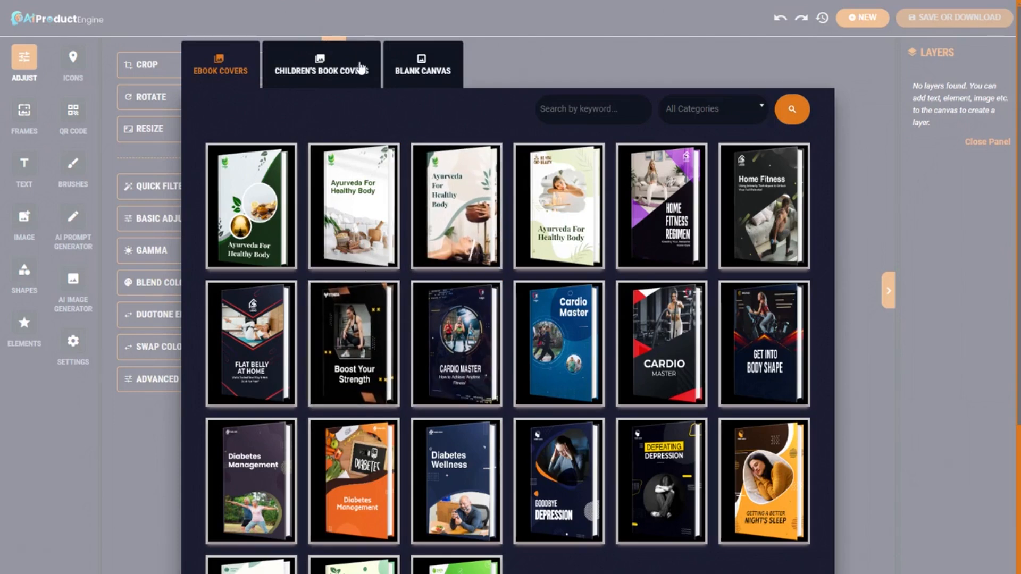
# - Filter the ebook covers by the Cardio Master category and open the flat blue Cardio Master cover with the runners
pyautogui.click(701, 109)
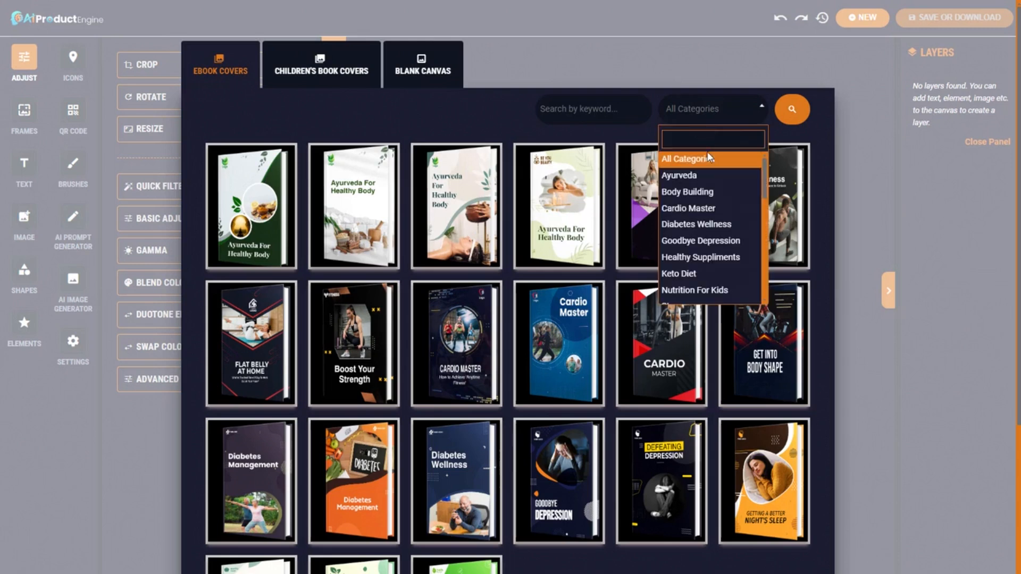
pyautogui.click(681, 209)
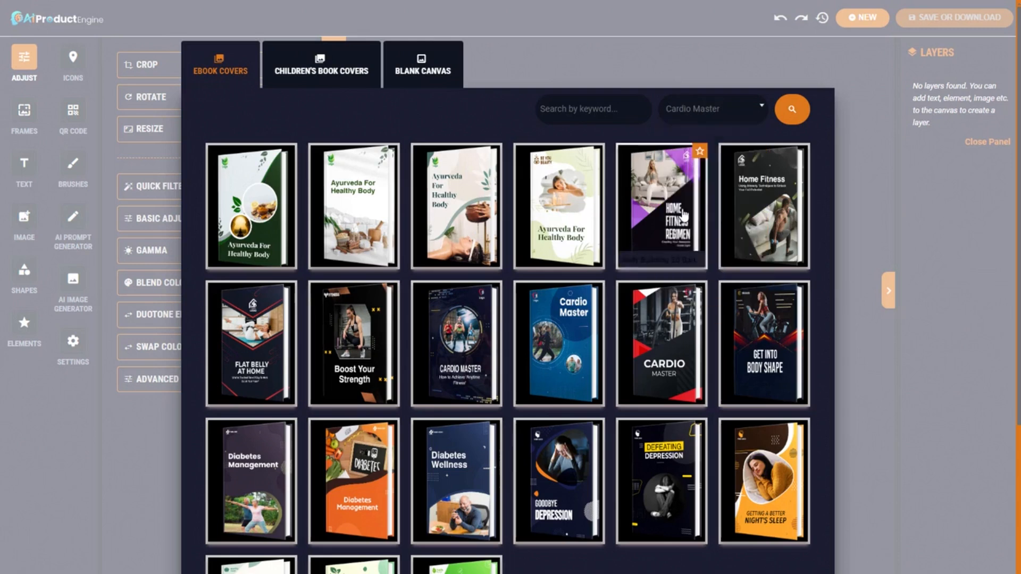
pyautogui.click(792, 109)
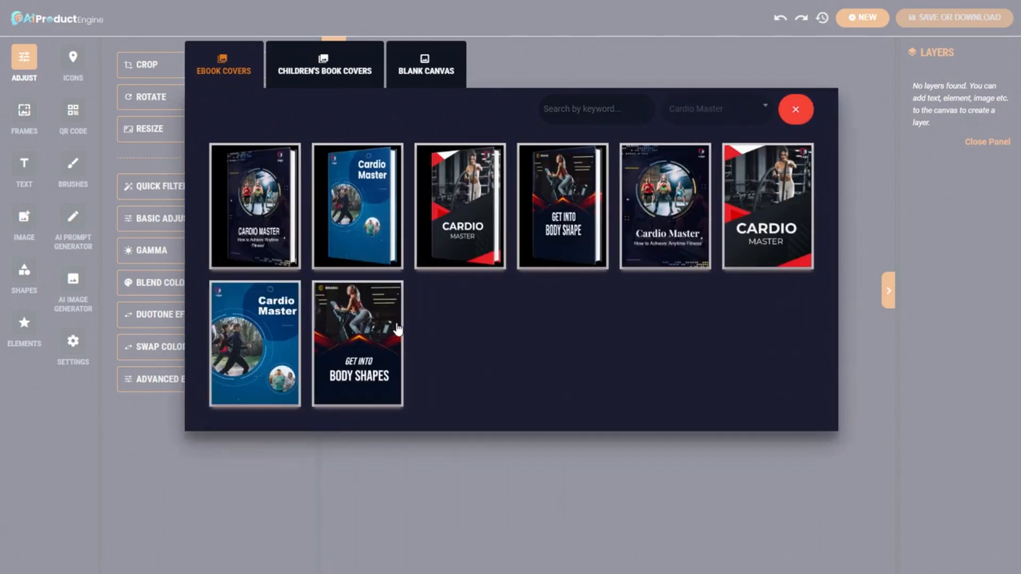
pyautogui.click(247, 335)
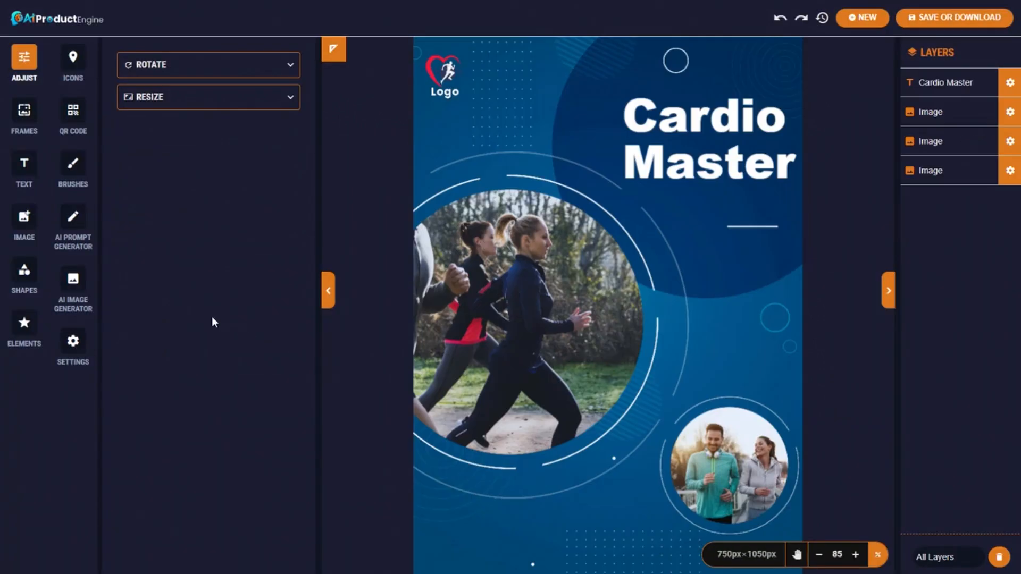
pyautogui.click(72, 216)
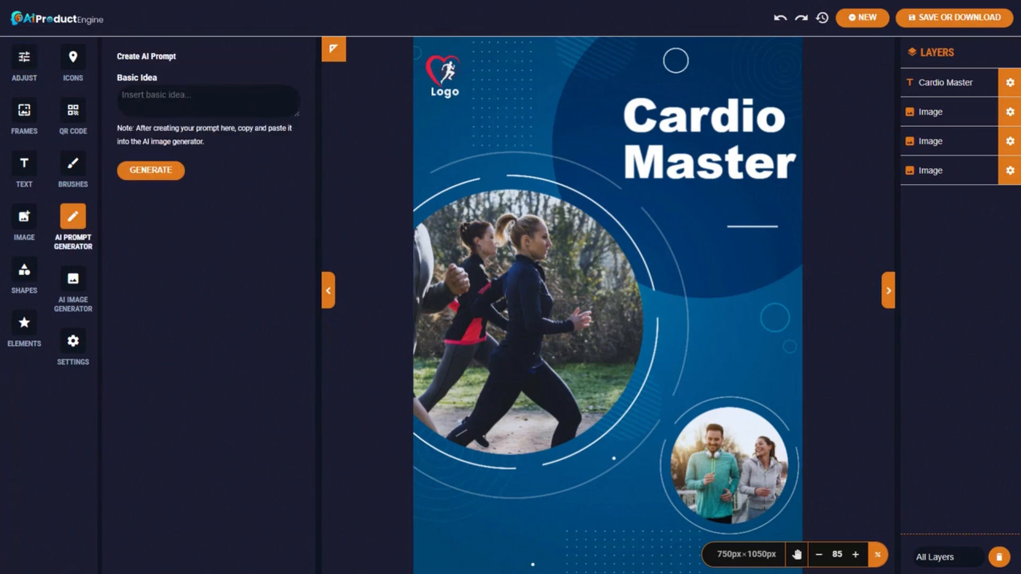
pyautogui.click(73, 278)
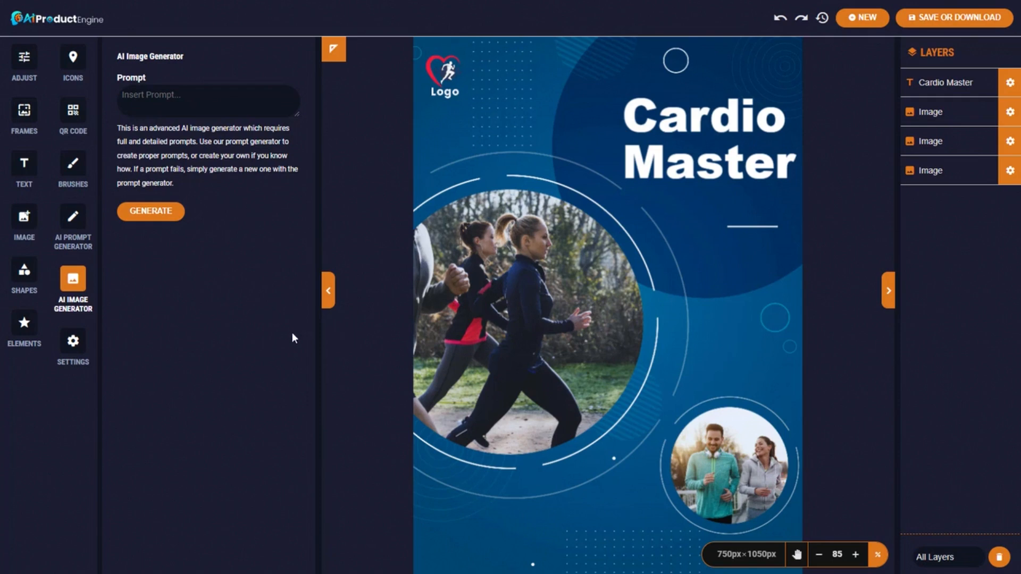
# - Flip the cover's runners graphic horizontally and move it slightly down and to the left
pyautogui.click(501, 259)
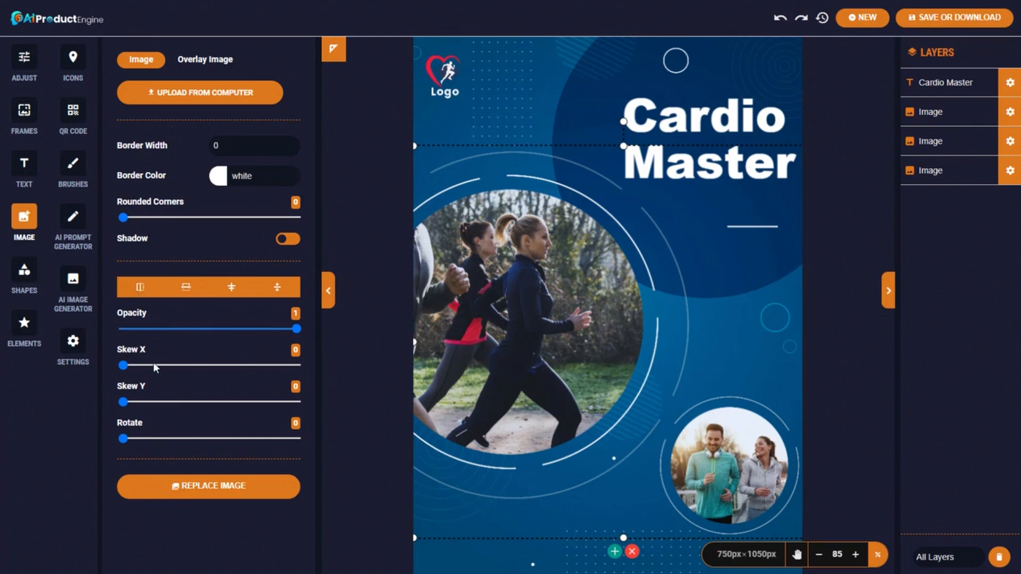
pyautogui.click(141, 288)
pyautogui.moveTo(678, 277); pyautogui.dragTo(662, 301)
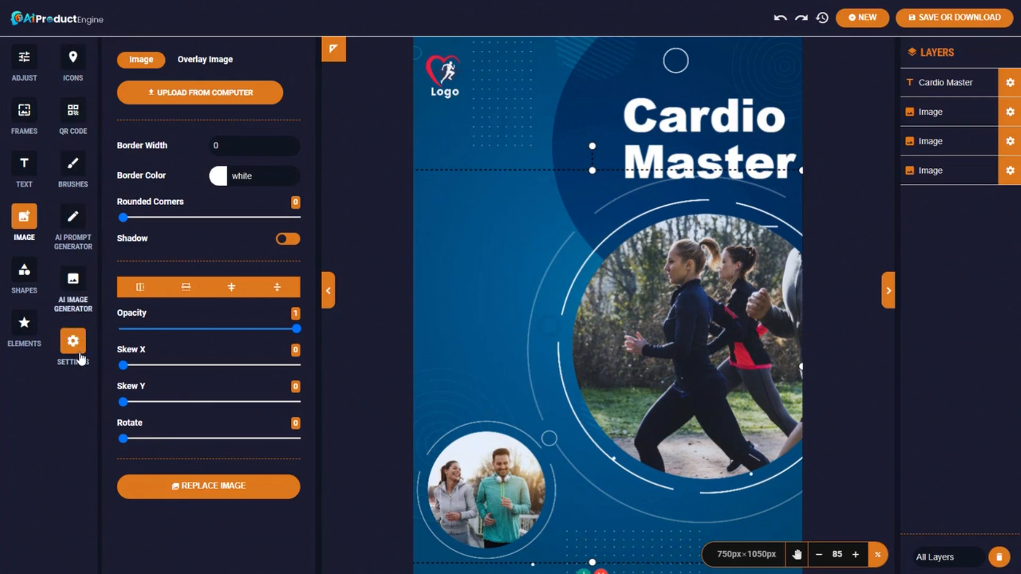
# - Search the icons for "arrow" and add the right-pointing arrow to the cover
pyautogui.click(75, 63)
pyautogui.click(202, 144)
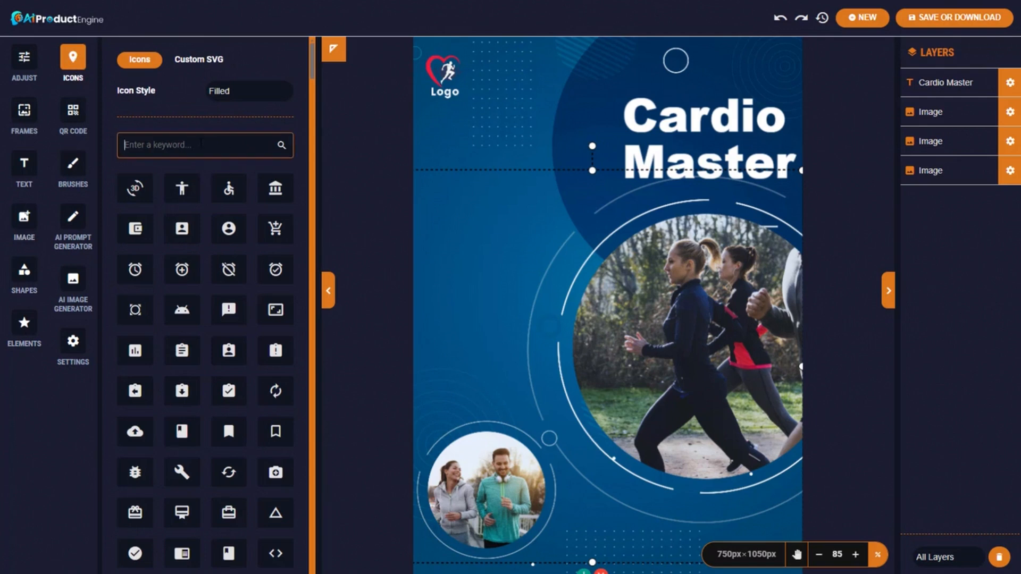
pyautogui.write('arrow')
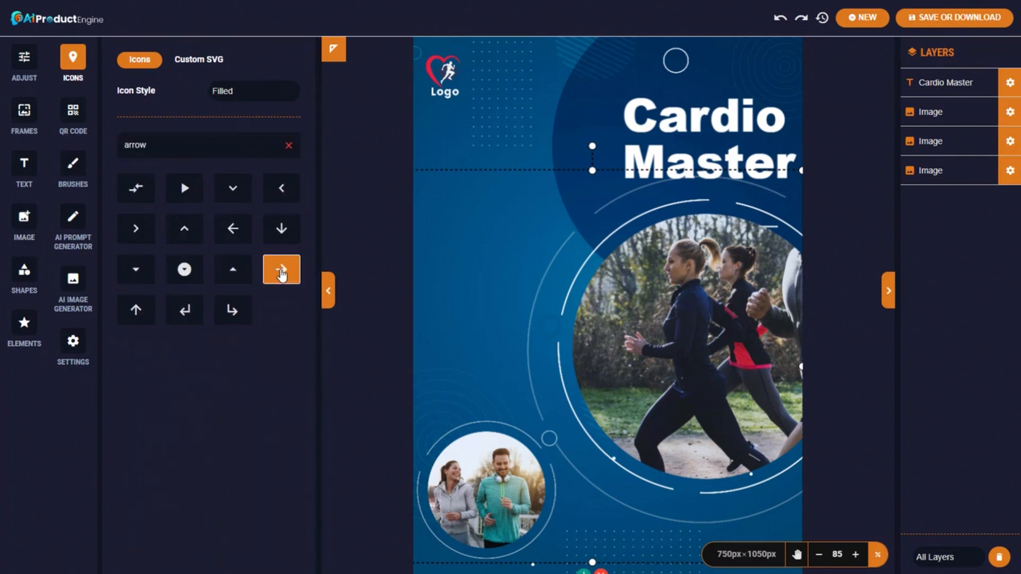
pyautogui.click(280, 269)
# - Stretch and enlarge the arrow so it points from the cover's left edge at the front runner, and fill it with red #f44336
pyautogui.moveTo(579, 308); pyautogui.dragTo(428, 308)
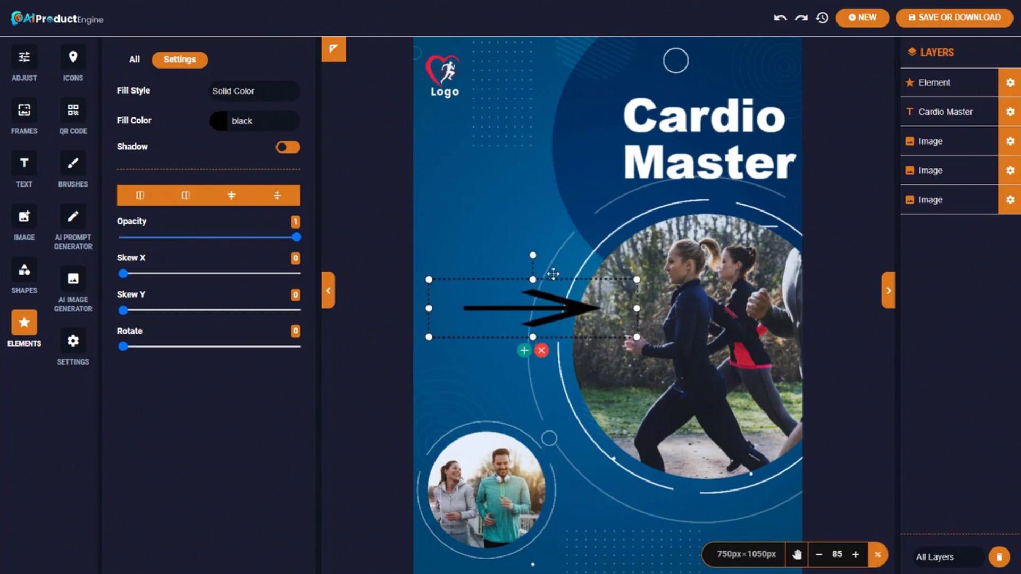
pyautogui.moveTo(533, 280); pyautogui.dragTo(483, 378)
pyautogui.moveTo(505, 341); pyautogui.dragTo(531, 334)
pyautogui.click(237, 121)
pyautogui.click(241, 158)
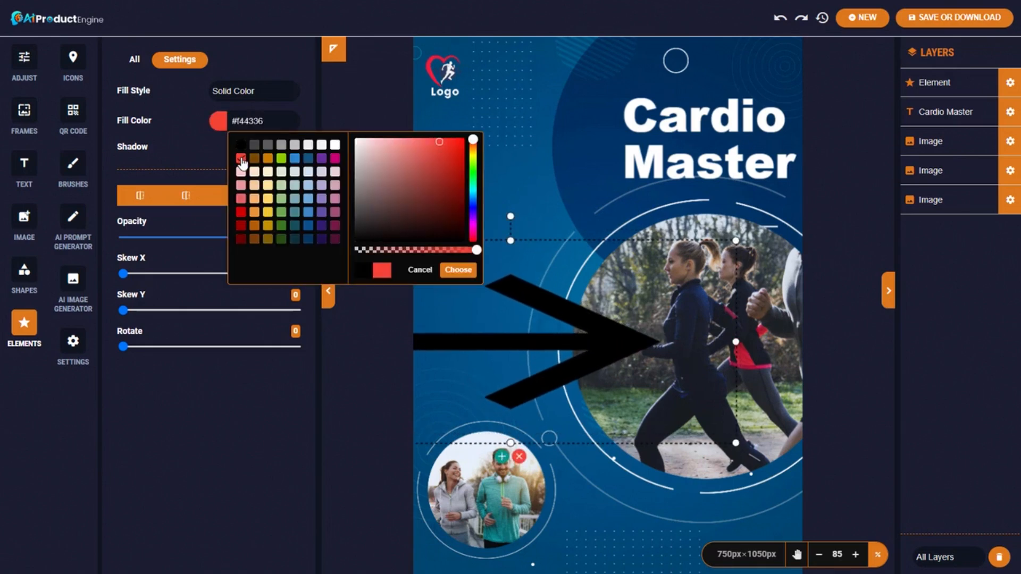
pyautogui.click(458, 270)
# - Delete the logo image from the cover's upper left corner
pyautogui.click(444, 75)
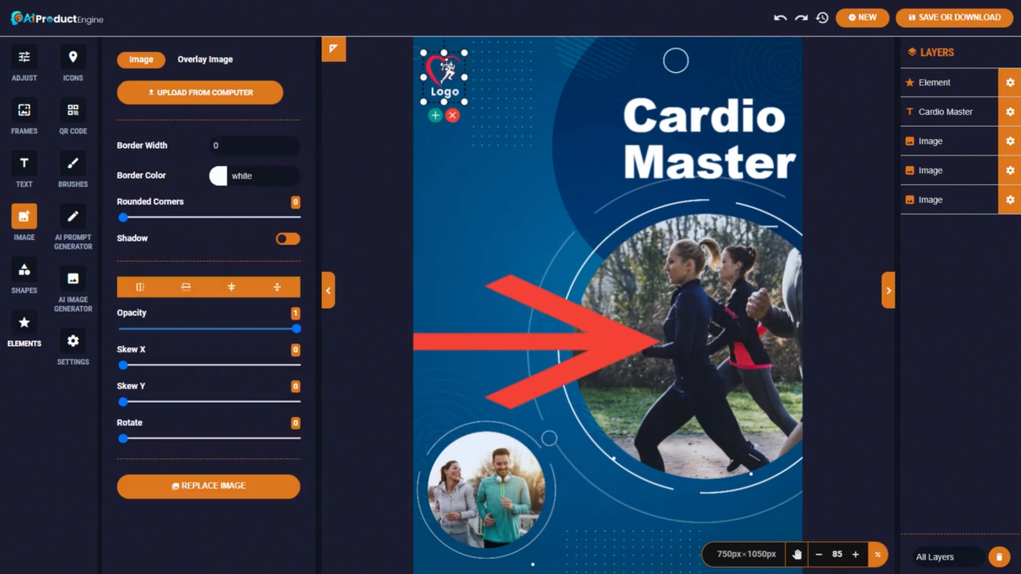
pyautogui.click(452, 116)
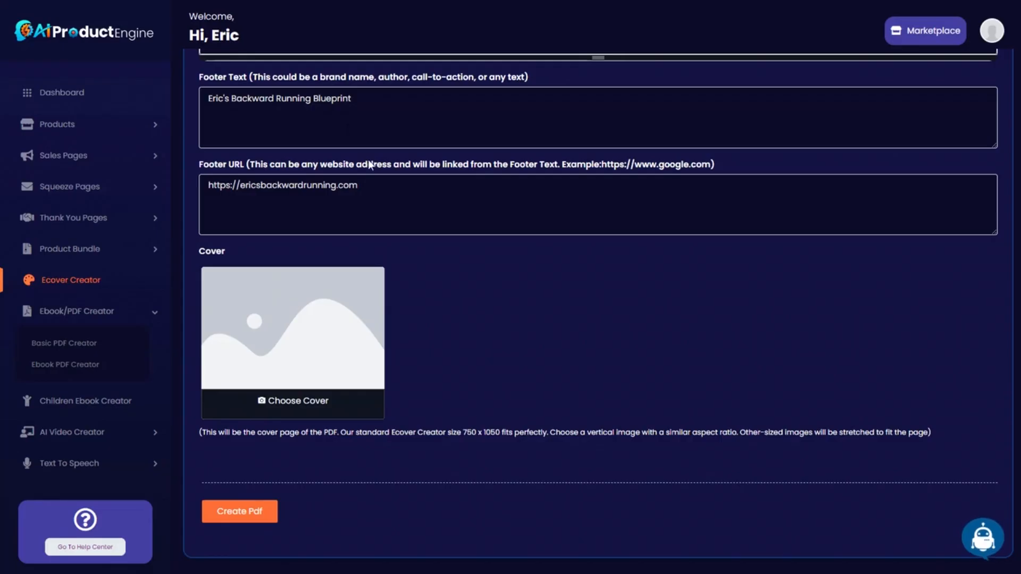
# - Return to the Create New PDF form and copy the full text of the Title field
pyautogui.scroll(8, 367, 175)
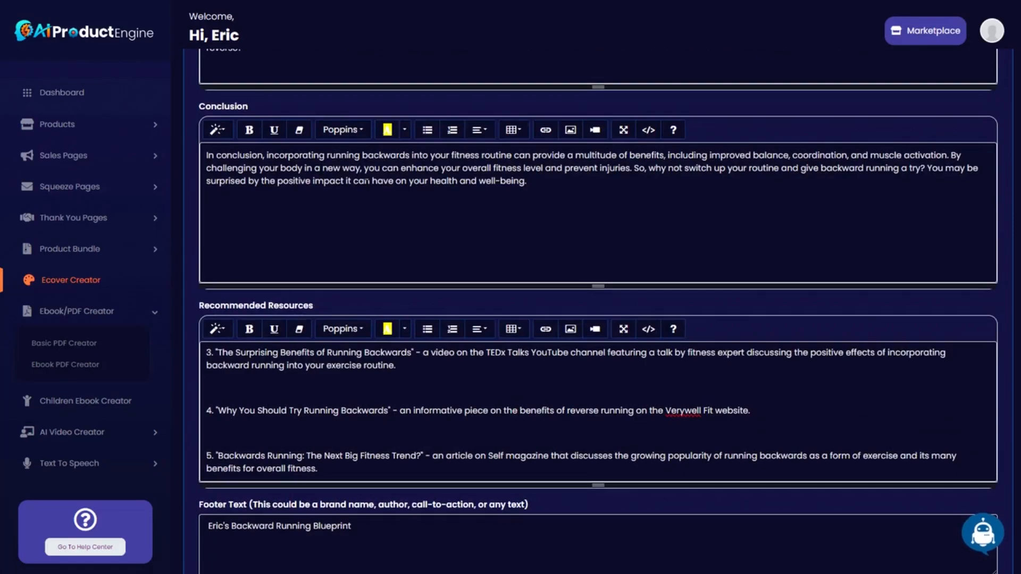
pyautogui.scroll(10, 366, 182)
pyautogui.tripleClick(344, 182)
pyautogui.hotkey('ctrl', 'c')
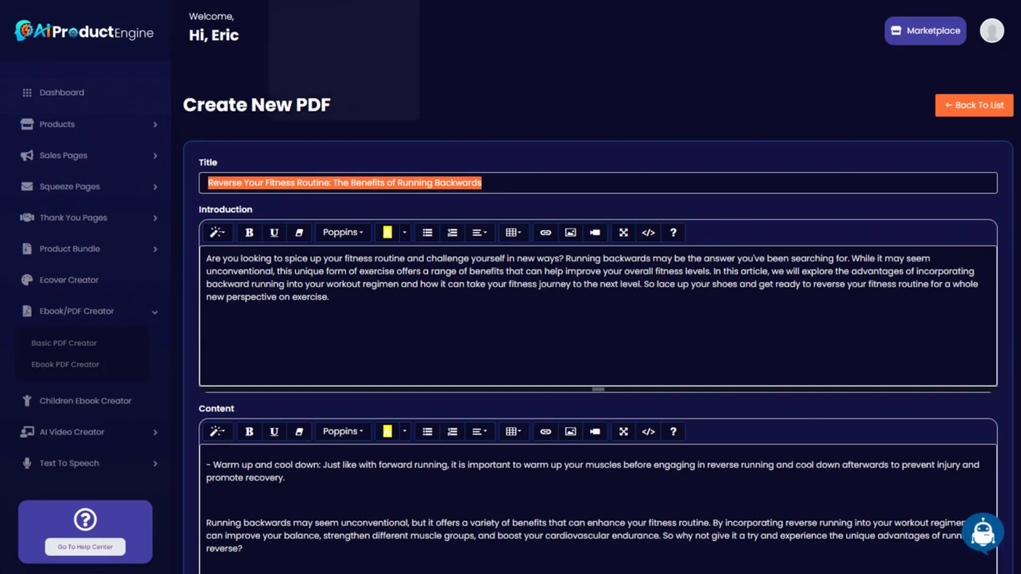
# - Back on the ecover, replace the "Cardio Master" text with "Reverse Your Fitness Routine: The Benefits of Running Backwards"
pyautogui.click(298, 1)
pyautogui.click(662, 115)
pyautogui.doubleClick(662, 114)
pyautogui.click(665, 169)
pyautogui.hotkey('ctrl', 'a')
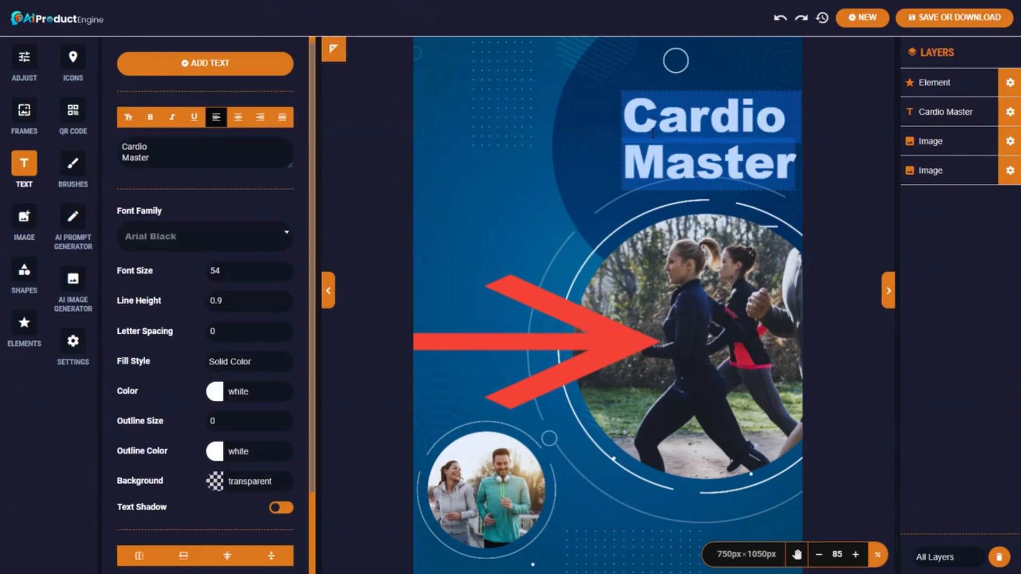
pyautogui.hotkey('ctrl', 'v')
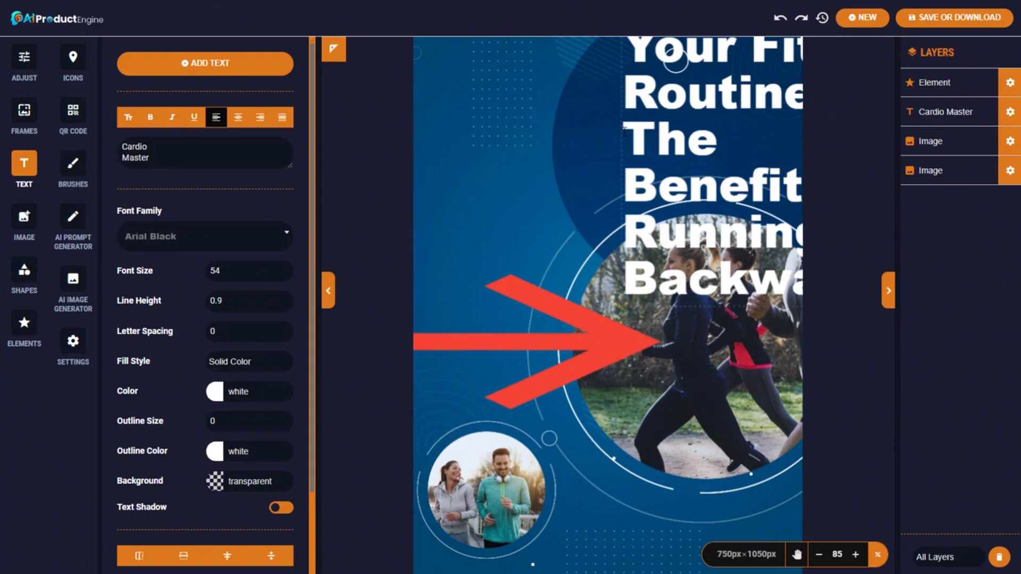
# - Set the cover title's font size to 32 and move it left so it fits centred above the images
pyautogui.moveTo(225, 271); pyautogui.dragTo(189, 268)
pyautogui.write('32')
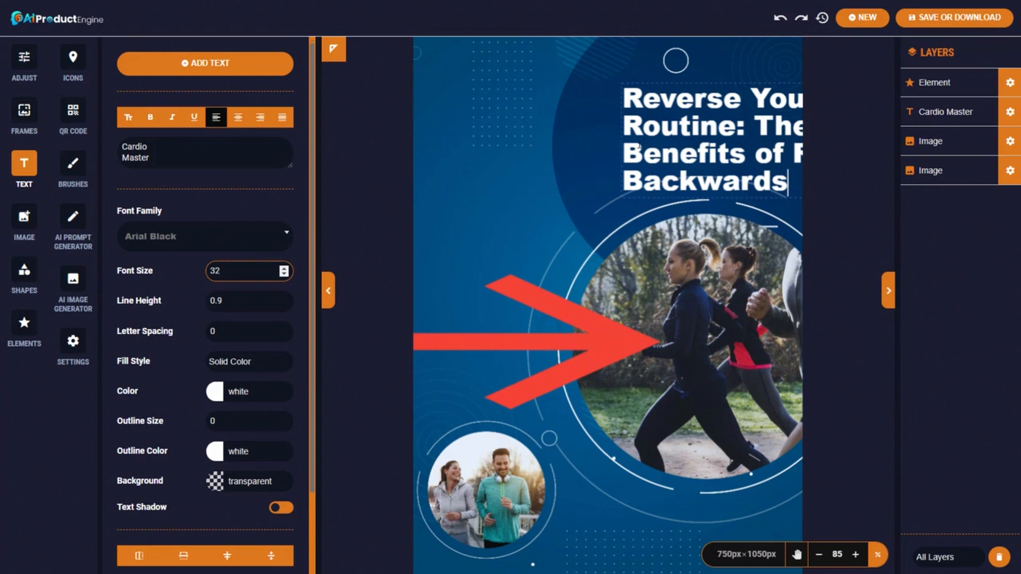
pyautogui.click(633, 147)
pyautogui.moveTo(702, 131); pyautogui.dragTo(529, 130)
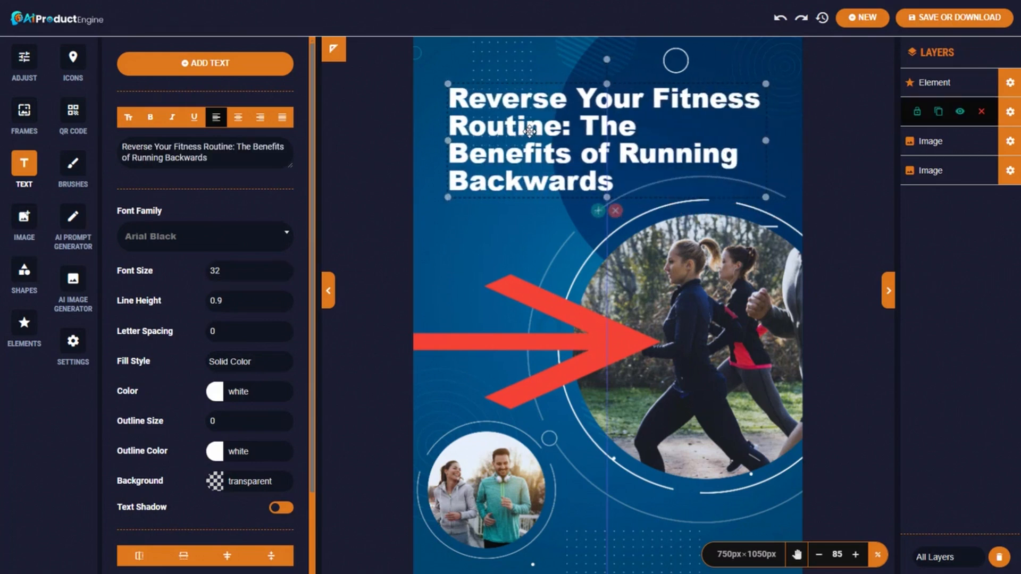
# - Widen the cover title's text box, move it up, and break the line after "Reverse Your Fitness Routine:"
pyautogui.moveTo(766, 140); pyautogui.dragTo(788, 139)
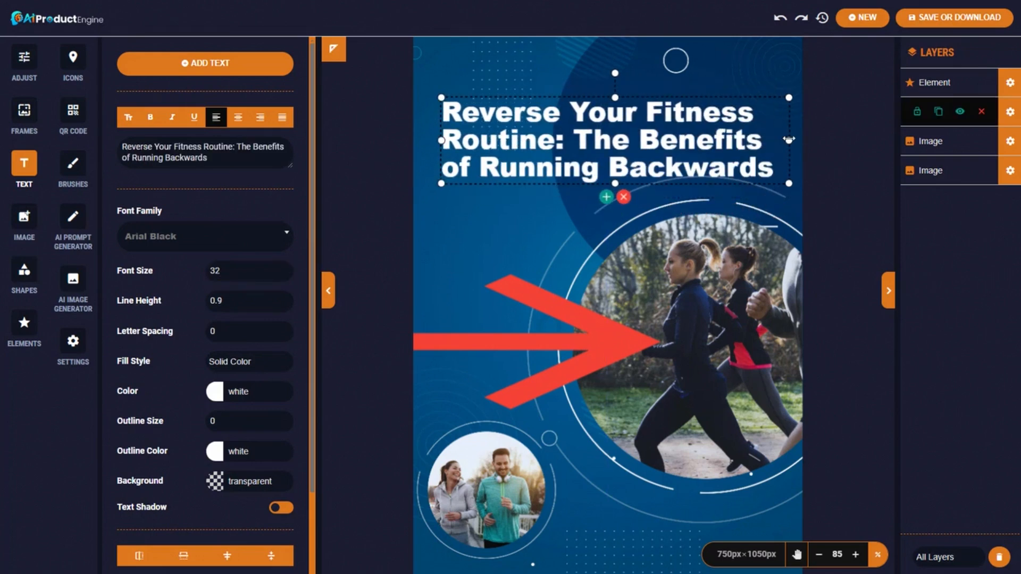
pyautogui.moveTo(637, 100); pyautogui.dragTo(638, 78)
pyautogui.click(575, 116)
pyautogui.press('Return')
# - Set the font size of the whole cover title to 25
pyautogui.moveTo(575, 115); pyautogui.dragTo(444, 69)
pyautogui.click(285, 272)
pyautogui.click(285, 272)
pyautogui.click(285, 272)
pyautogui.click(285, 272)
pyautogui.click(285, 272)
pyautogui.click(286, 272)
pyautogui.click(286, 272)
# - Delete "The Benefits of Running Backwards" from the title and place the remaining line near the cover's upper edge
pyautogui.click(580, 144)
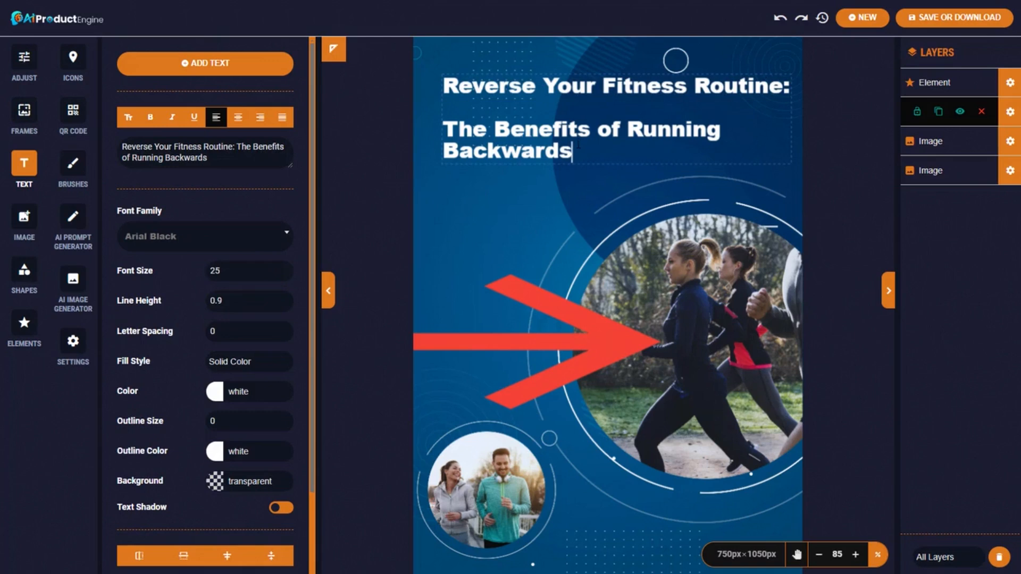
pyautogui.moveTo(580, 144); pyautogui.dragTo(441, 129)
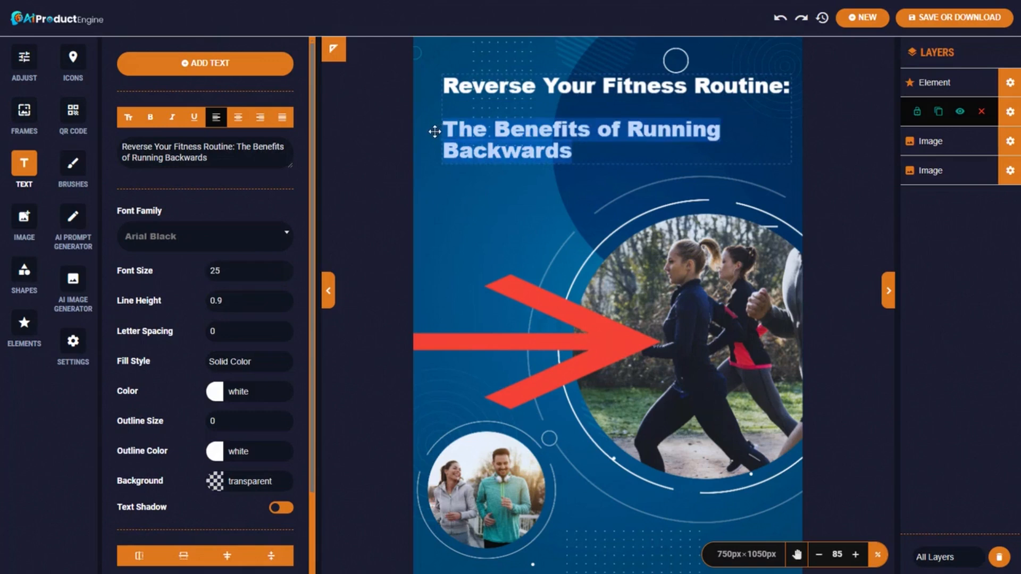
pyautogui.press('BackSpace')
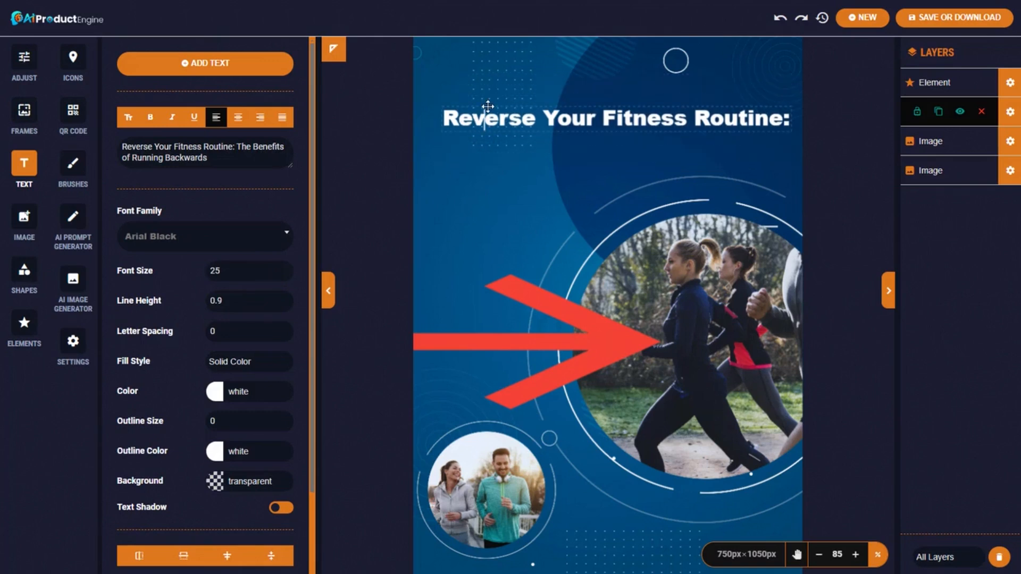
pyautogui.click(488, 106)
pyautogui.moveTo(645, 118); pyautogui.dragTo(639, 87)
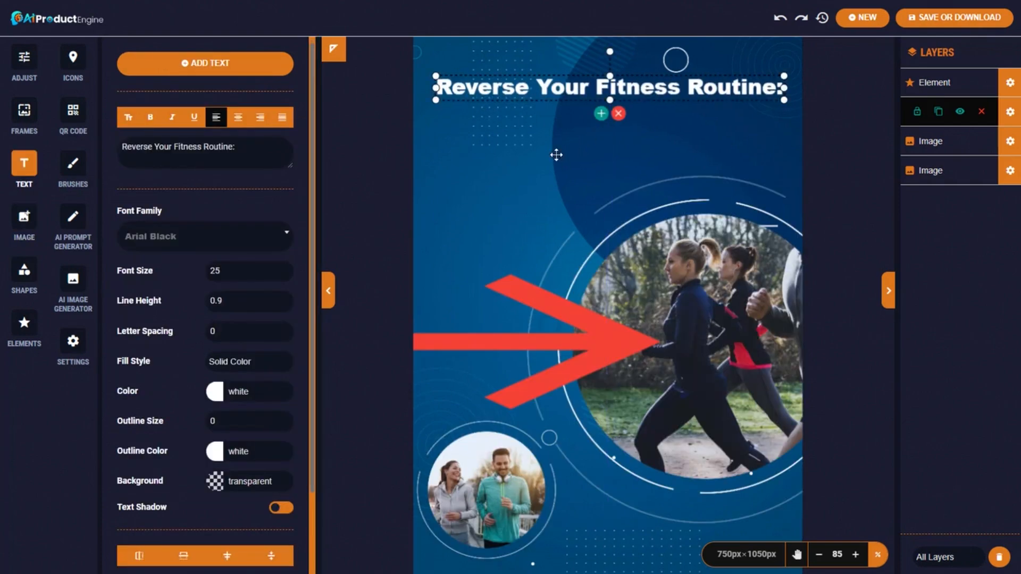
# - Add a second text box to the cover reading "The Benefits of Running Backwards"
pyautogui.click(210, 63)
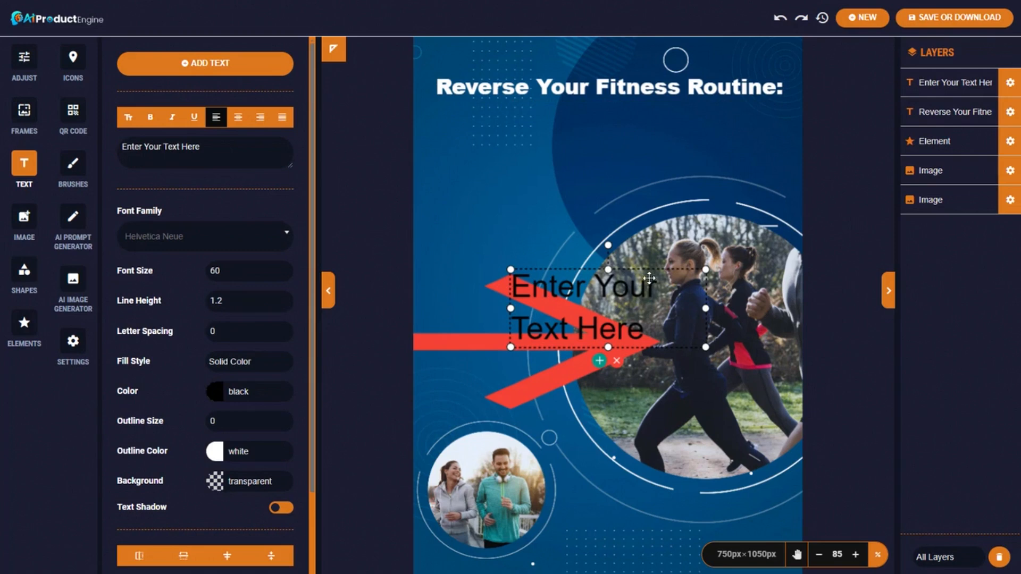
pyautogui.doubleClick(596, 282)
pyautogui.hotkey('ctrl', 'v')
pyautogui.moveTo(632, 285); pyautogui.dragTo(511, 201)
pyautogui.press('BackSpace')
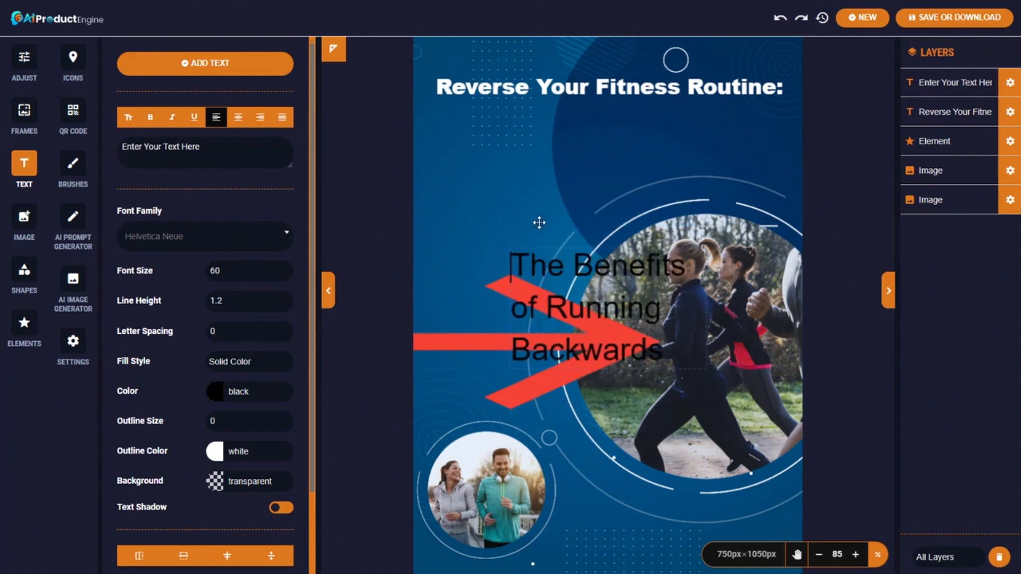
# - Format the new subtitle with font size 67, bold, and the colour #eeeeee
pyautogui.scroll(7, 288, 270)
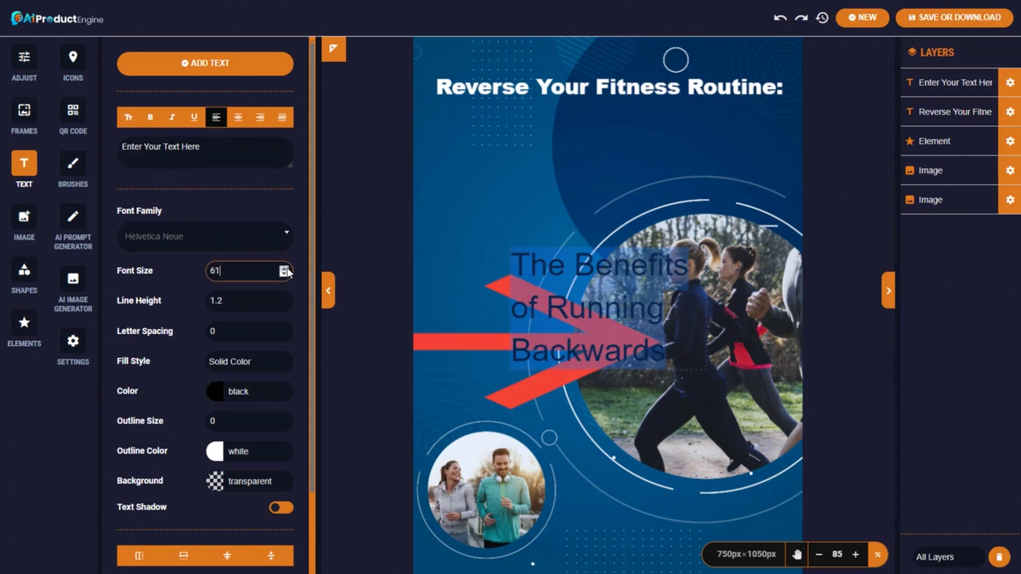
pyautogui.click(149, 117)
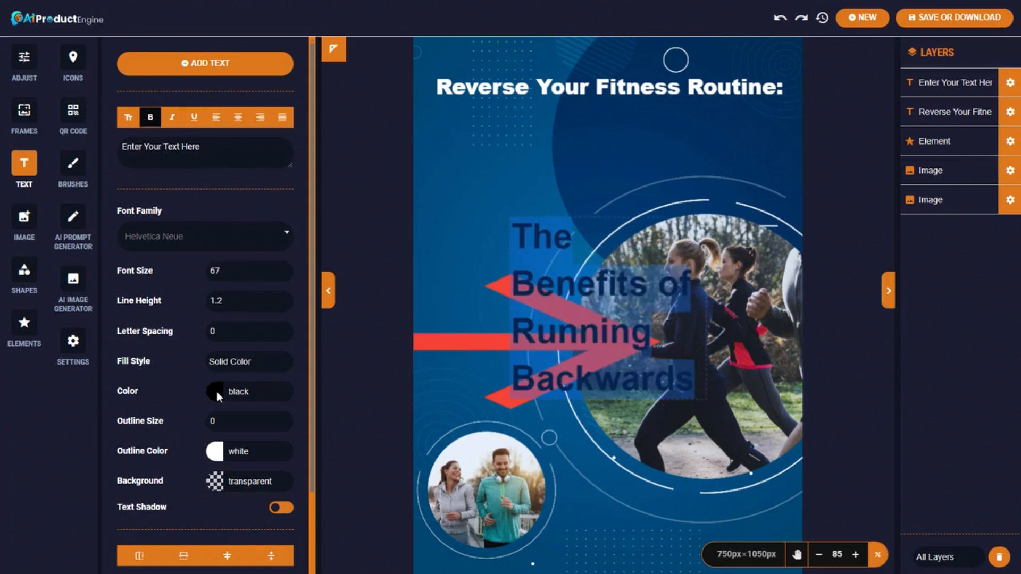
pyautogui.click(215, 391)
pyautogui.click(304, 415)
pyautogui.click(455, 540)
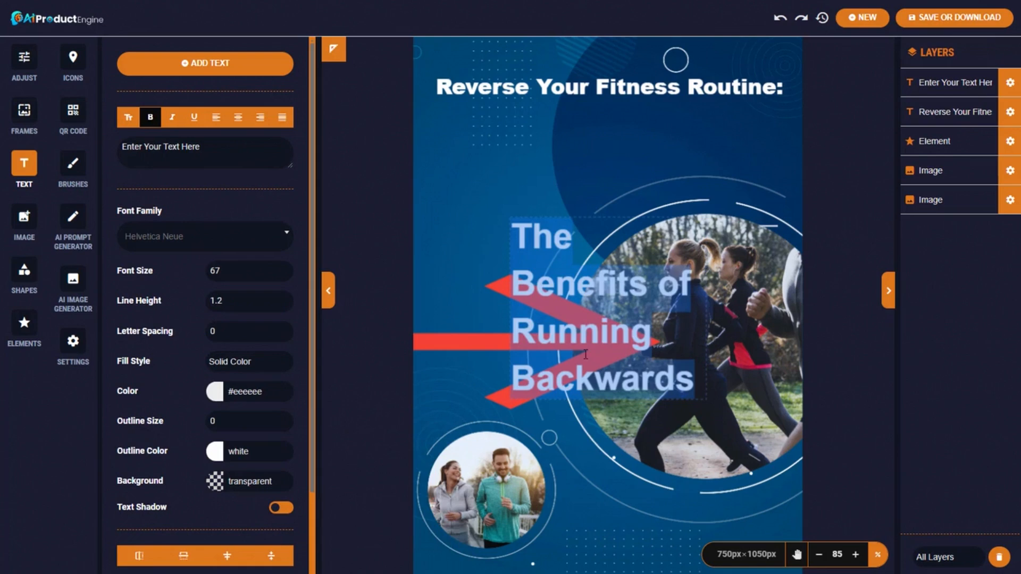
# - Widen the subtitle's text box so "The Benefits of Running Backwards" wraps onto two lines
pyautogui.click(1010, 83)
pyautogui.click(1010, 110)
pyautogui.click(1010, 82)
pyautogui.moveTo(509, 307); pyautogui.dragTo(434, 307)
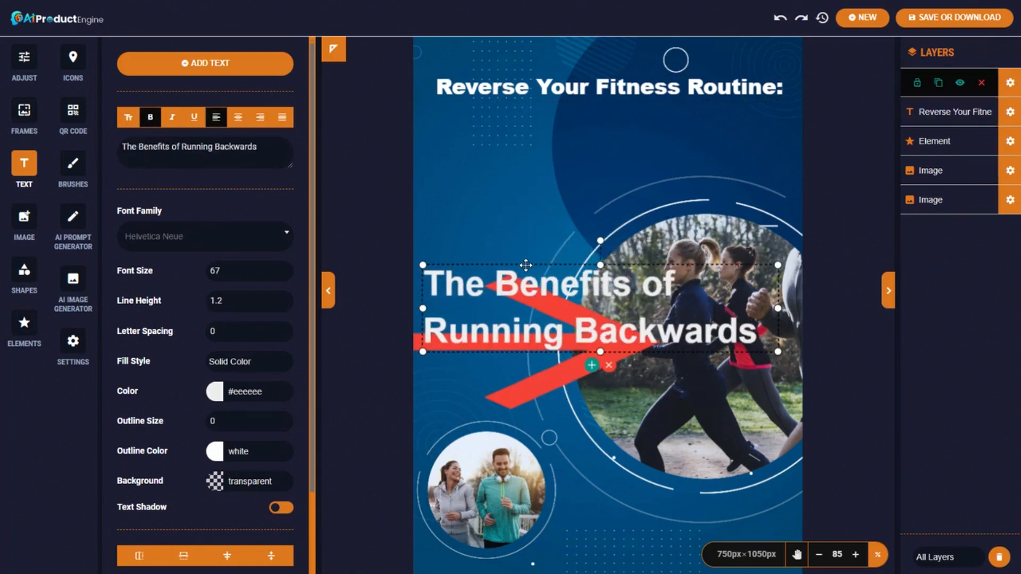
# - Position the subtitle just below the "Reverse Your Fitness Routine:" line and centre-align its text
pyautogui.moveTo(529, 265); pyautogui.dragTo(535, 105)
pyautogui.click(239, 118)
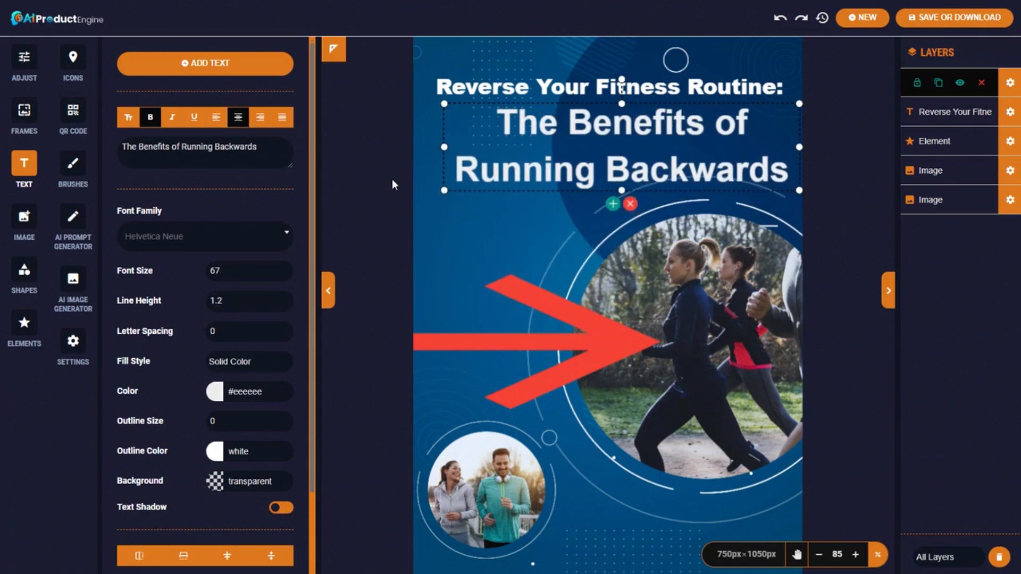
pyautogui.moveTo(529, 190); pyautogui.dragTo(520, 195)
# - Make the subtitle "The Benefits of Running Backwards" italic
pyautogui.doubleClick(520, 196)
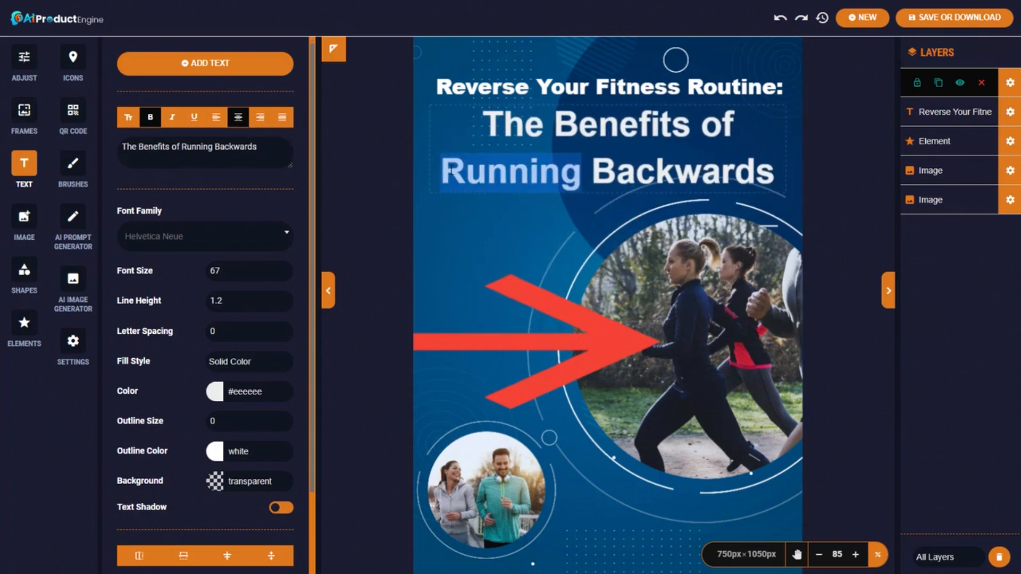
pyautogui.moveTo(441, 171); pyautogui.dragTo(769, 166)
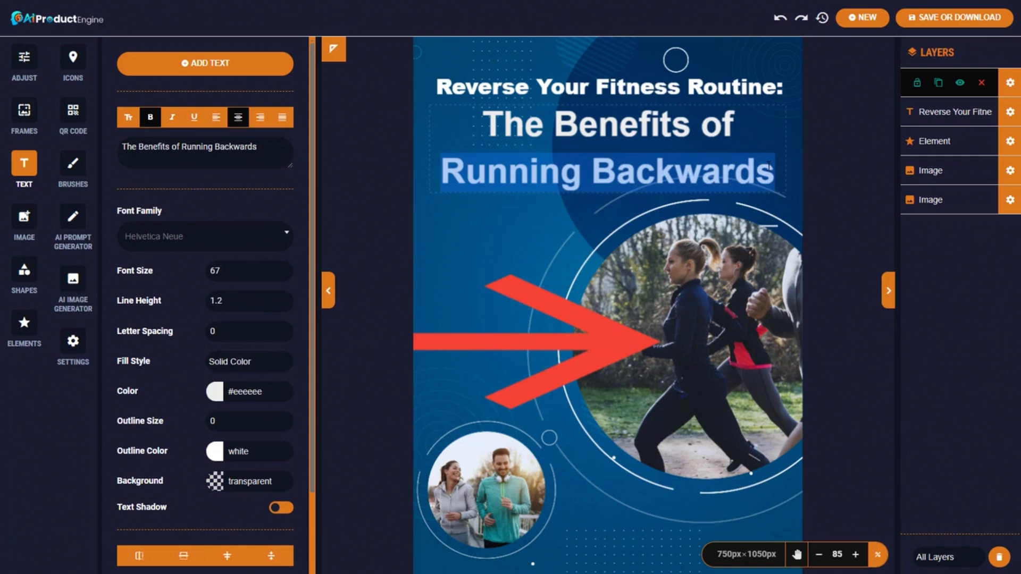
pyautogui.click(171, 118)
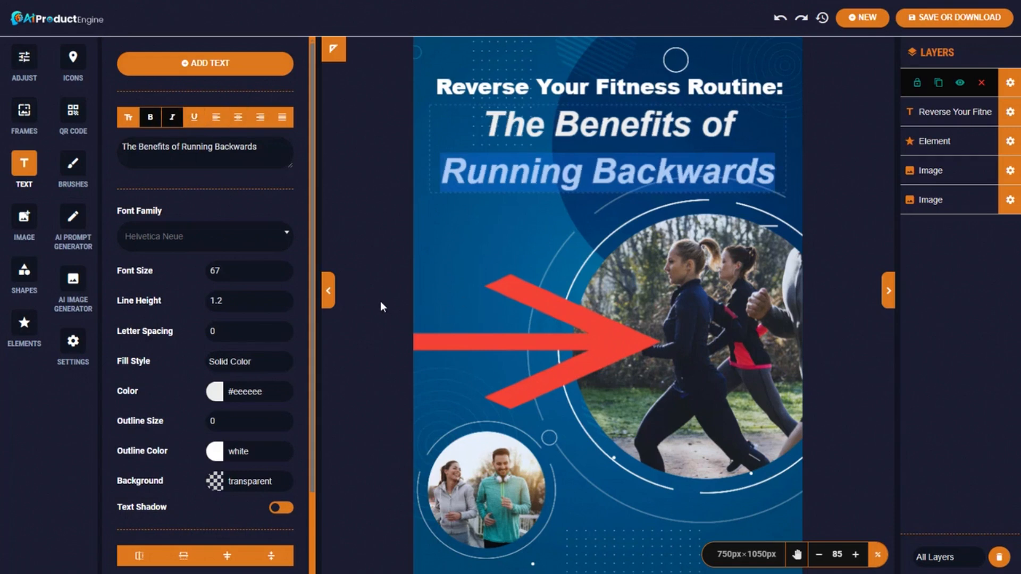
# - Download the finished cover as a PNG image with the file name running1
pyautogui.click(942, 19)
pyautogui.moveTo(393, 140); pyautogui.dragTo(252, 141)
pyautogui.write('running1')
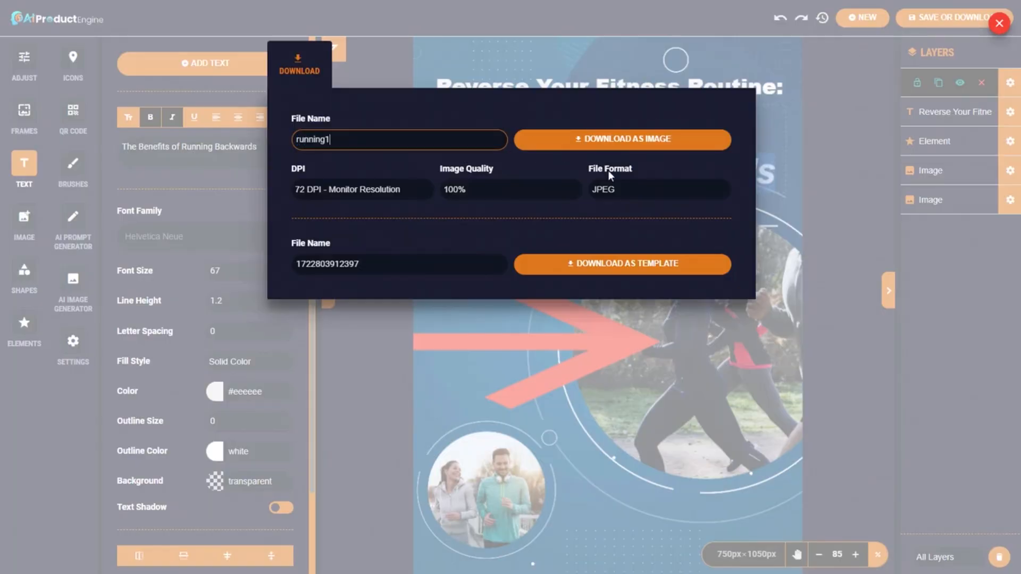
pyautogui.click(631, 190)
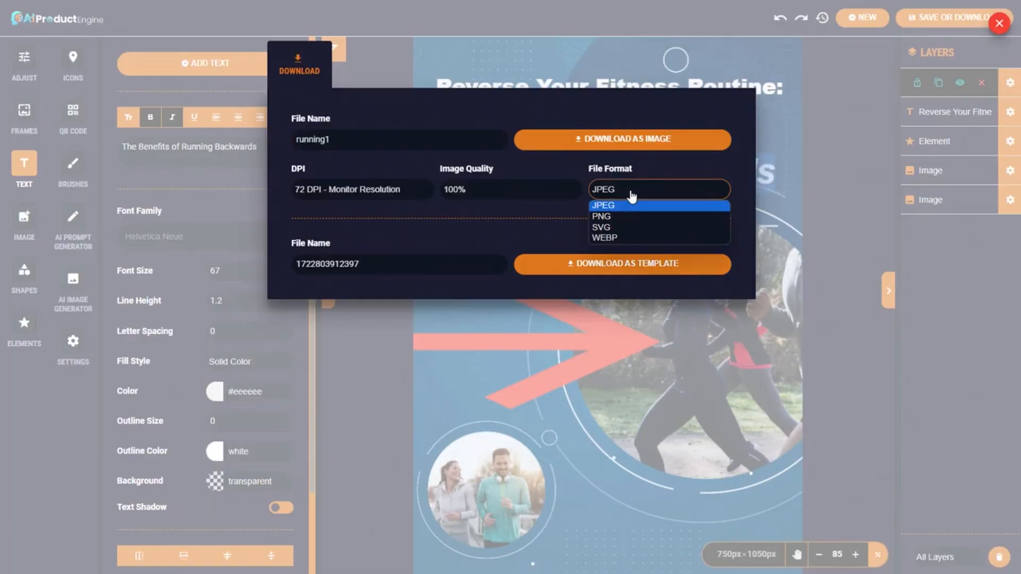
pyautogui.click(609, 216)
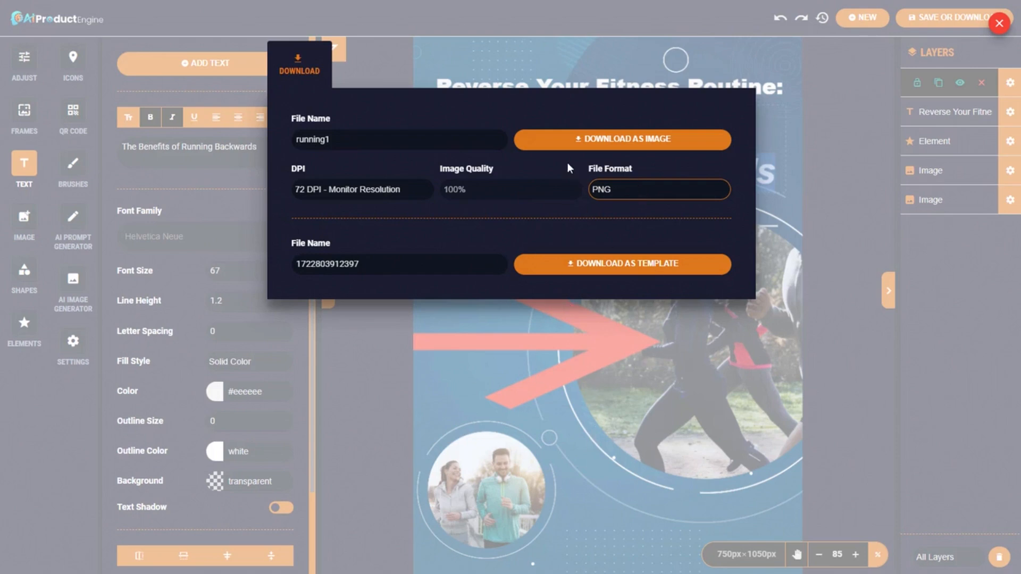
pyautogui.click(338, 192)
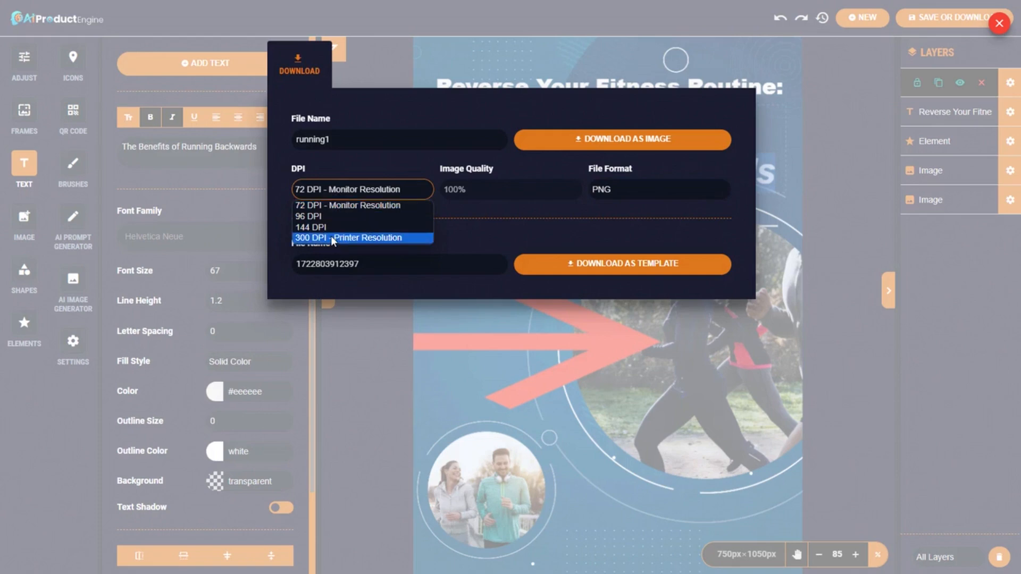
pyautogui.click(355, 168)
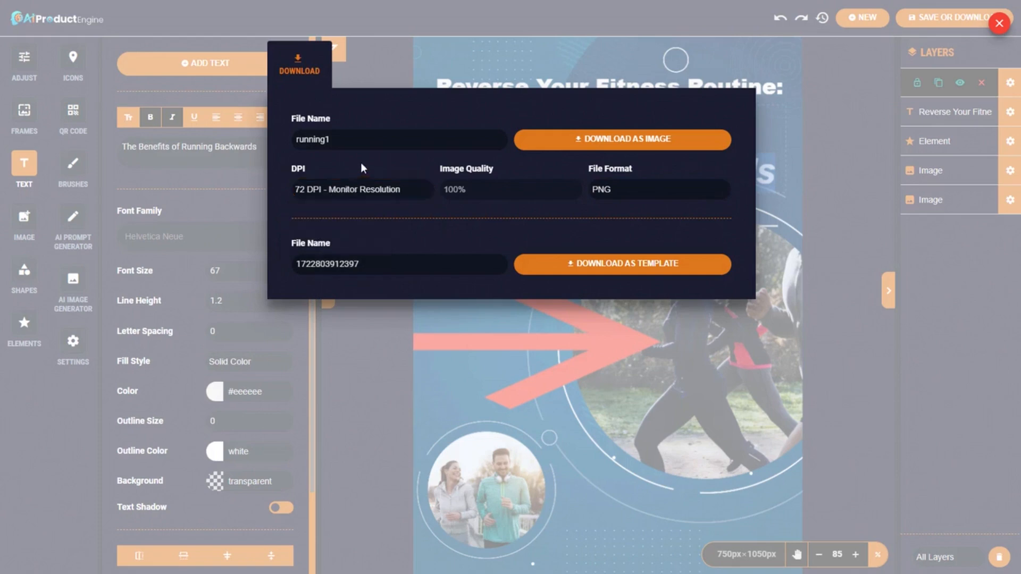
pyautogui.click(625, 140)
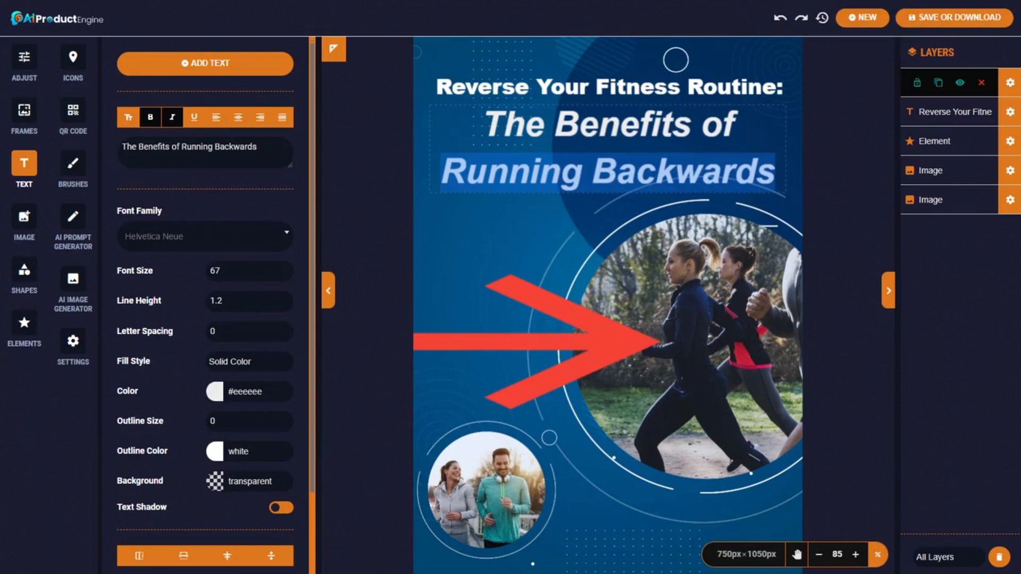
# - Return to the Create New PDF form and upload the downloaded ecover image as the PDF's cover
pyautogui.click(192, 1)
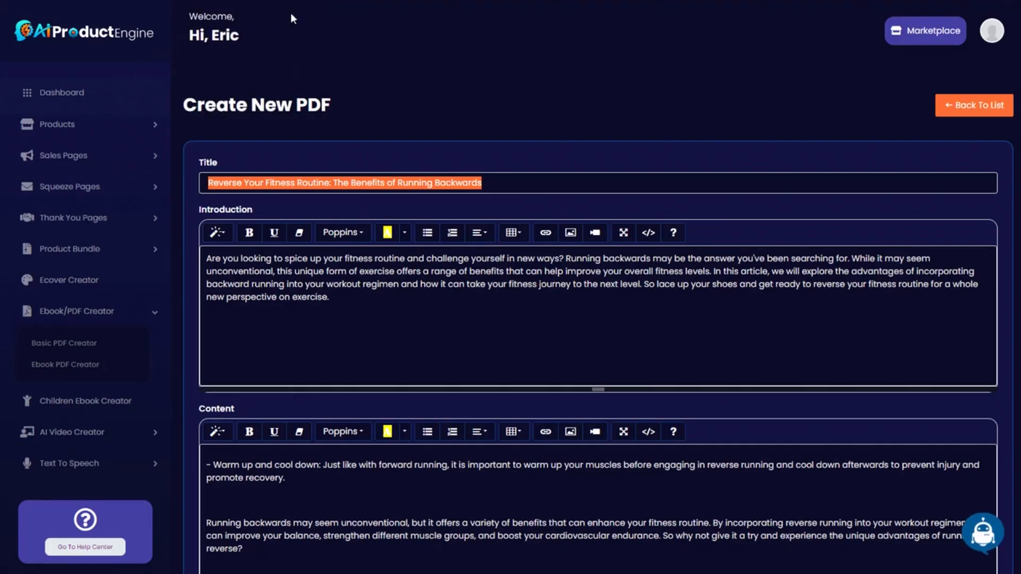
pyautogui.scroll(-15, 380, 286)
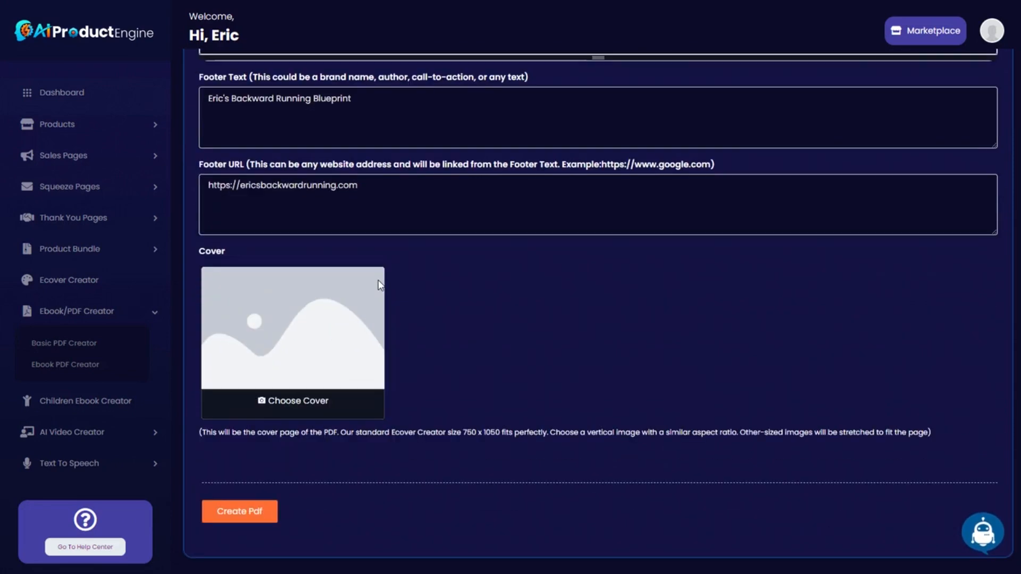
pyautogui.click(304, 407)
pyautogui.click(713, 502)
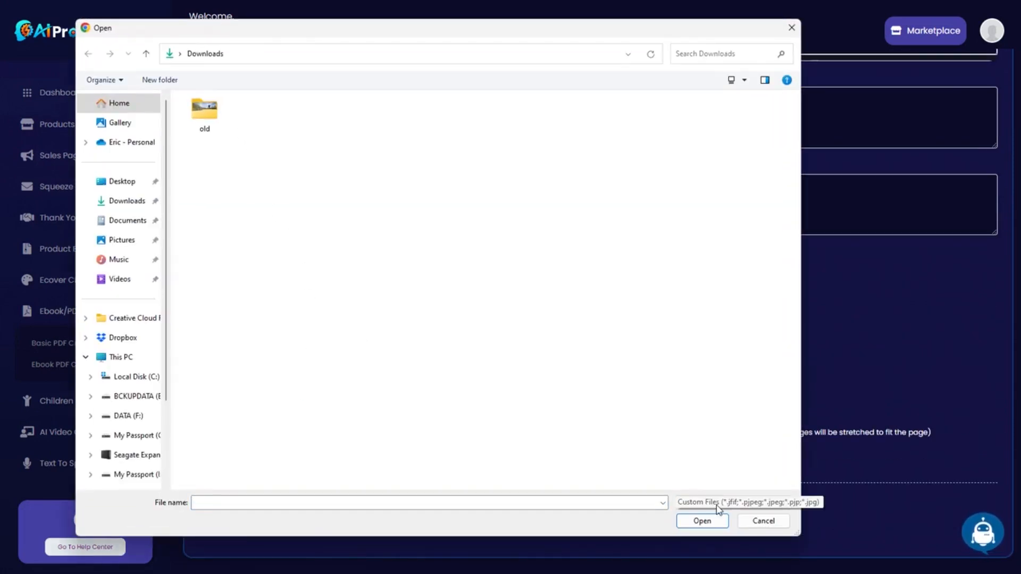
pyautogui.click(701, 518)
pyautogui.doubleClick(206, 112)
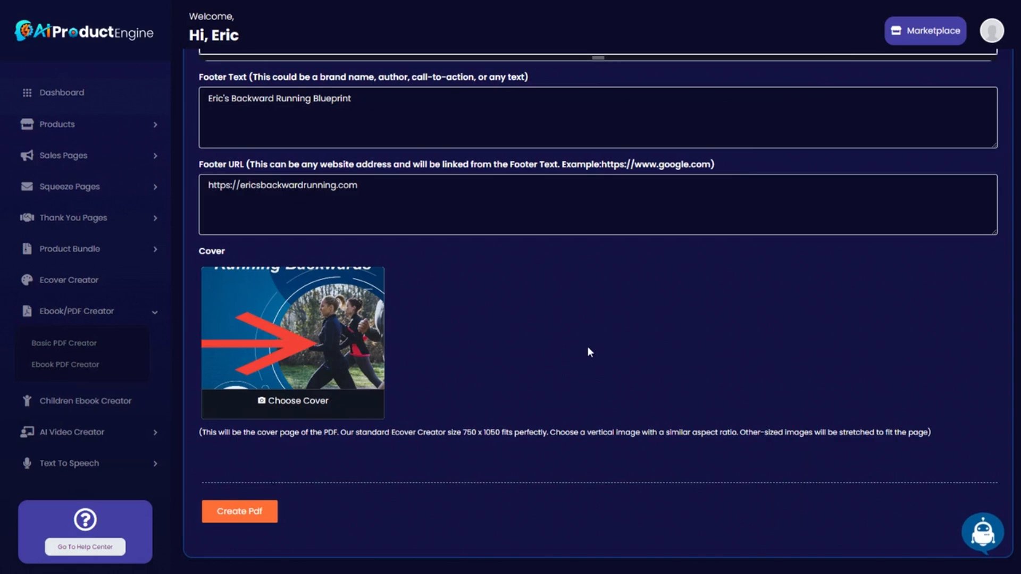
# - Create the PDF and review the actions available for it in the My PDFs list
pyautogui.click(249, 512)
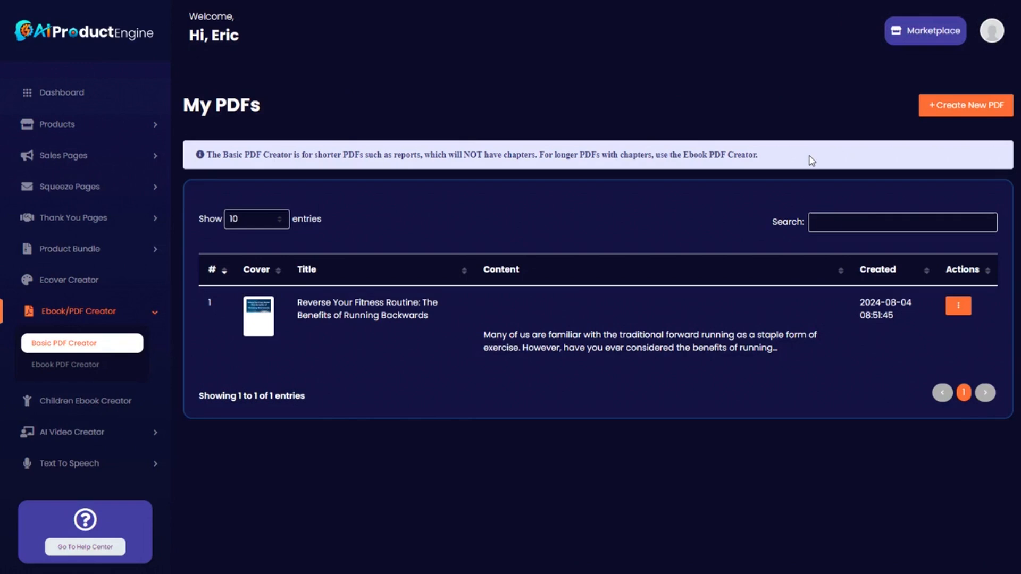
pyautogui.click(958, 307)
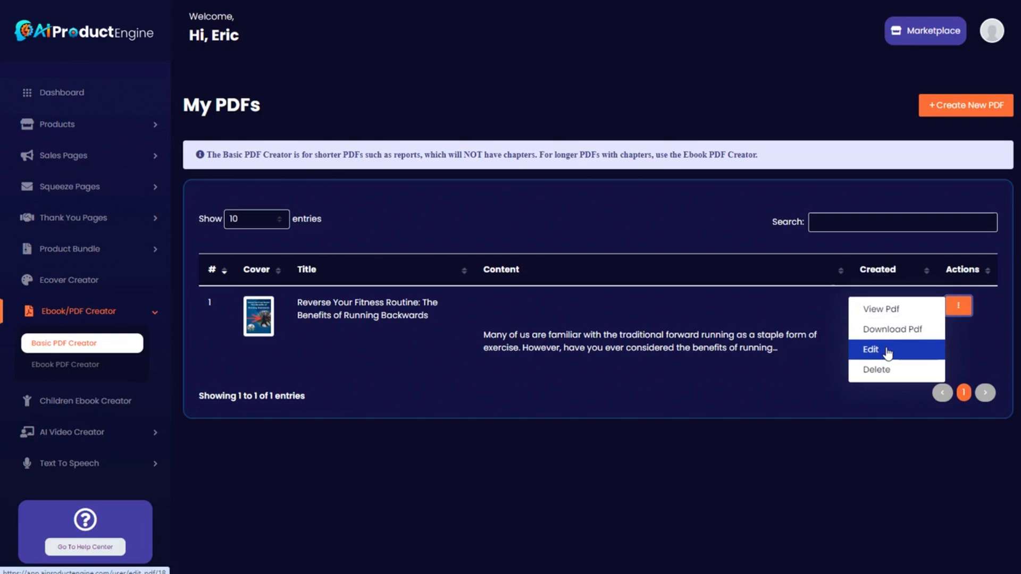
pyautogui.click(705, 373)
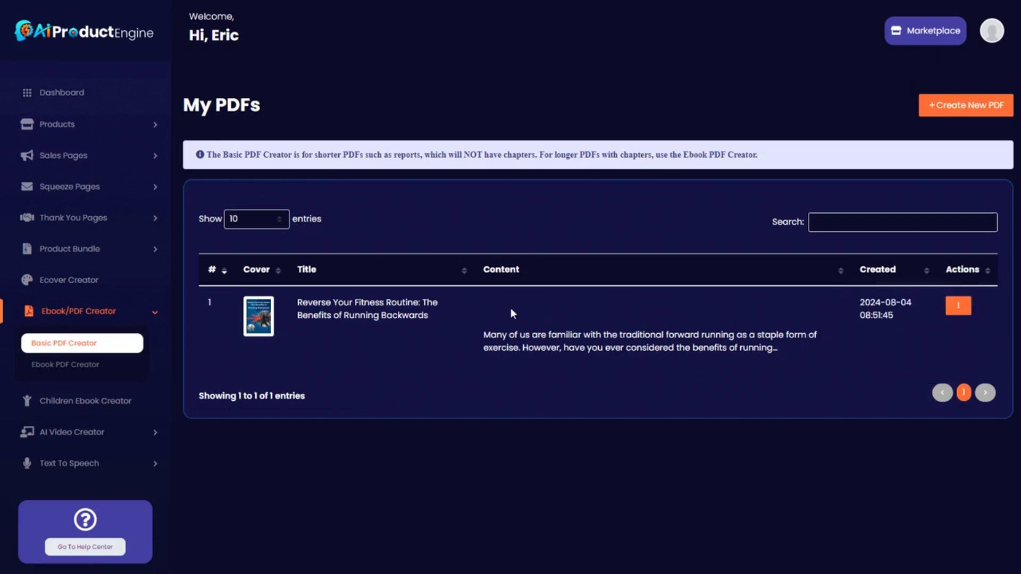
# - Switch to the Ebook PDF Creator and start a new ebook PDF
pyautogui.click(62, 369)
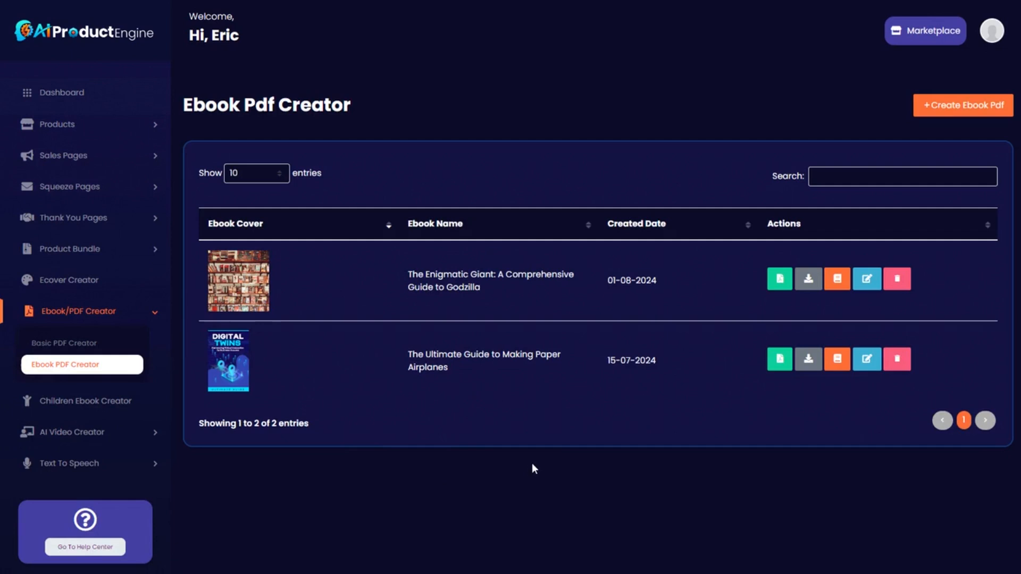
pyautogui.click(935, 109)
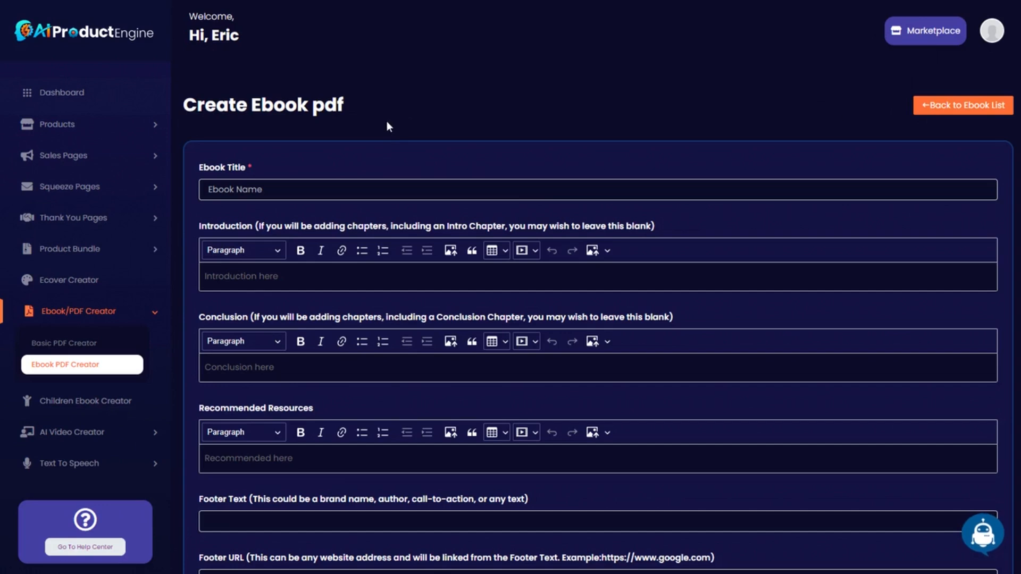
pyautogui.scroll(-1, 372, 126)
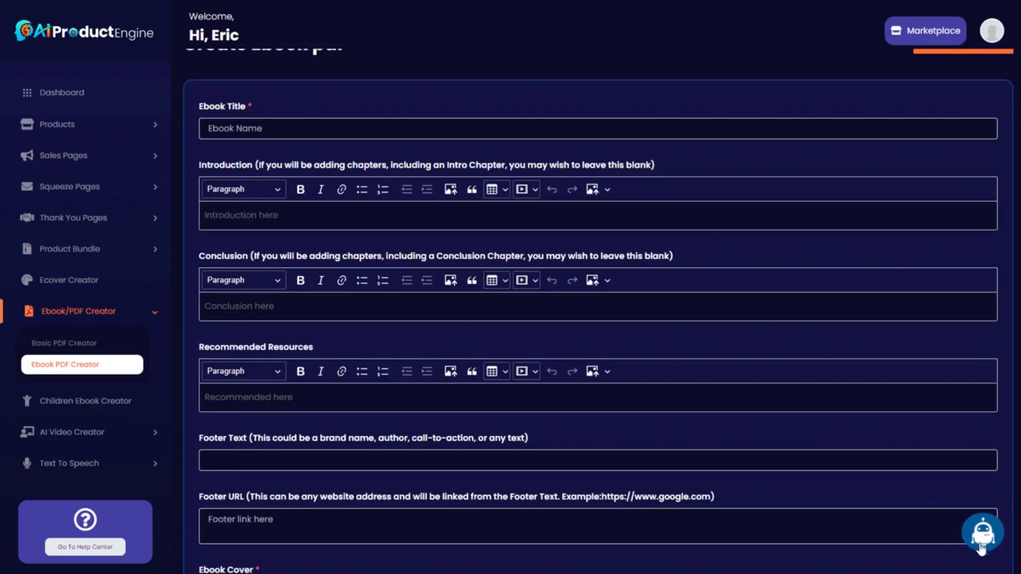
# - Generate an ebook title with the AI Writer from the keyword "Reverse Your Fitness Routine: The Benefits of Running Backwards the full guide blueprint"
pyautogui.click(980, 548)
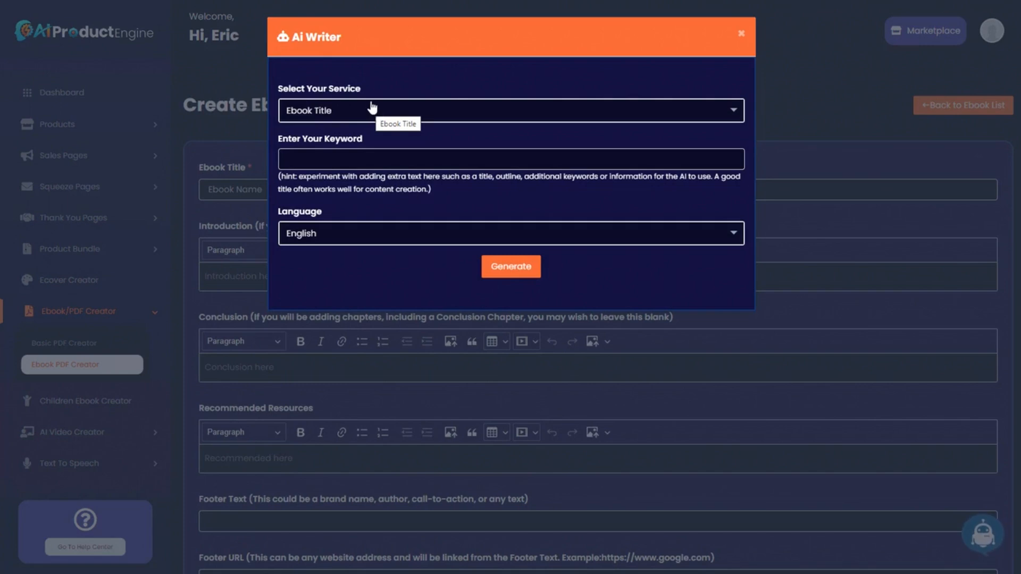
pyautogui.click(359, 151)
pyautogui.press('Down')
pyautogui.press('Return')
pyautogui.moveTo(289, 155); pyautogui.dragTo(591, 161)
pyautogui.click(587, 160)
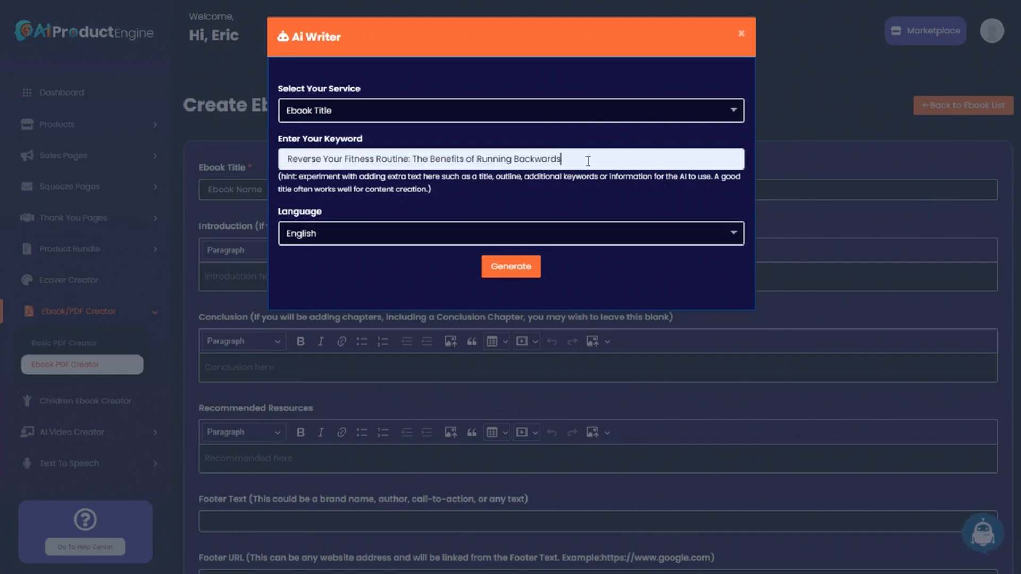
pyautogui.write('the full ')
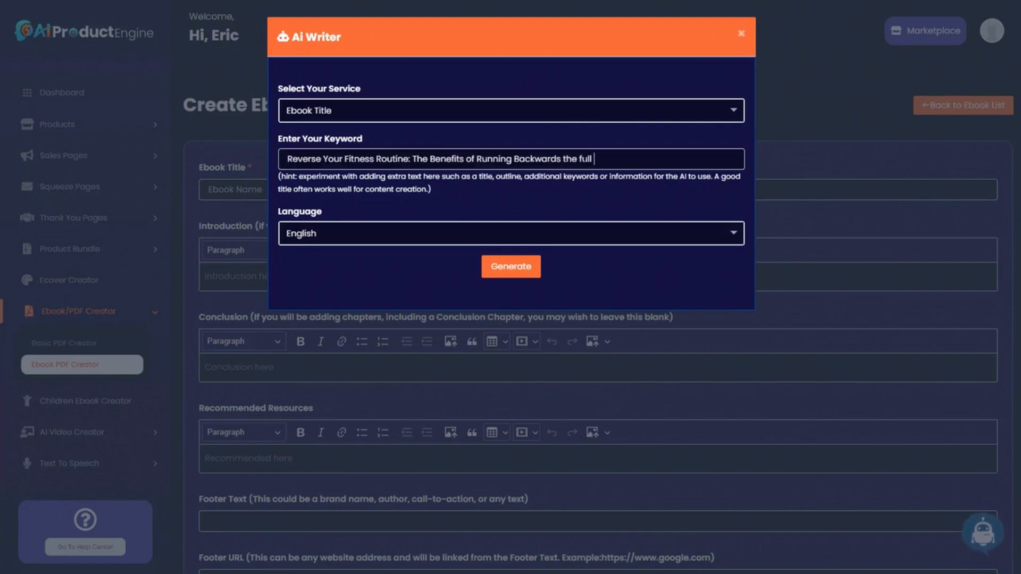
pyautogui.write('guide blueprint')
pyautogui.click(511, 270)
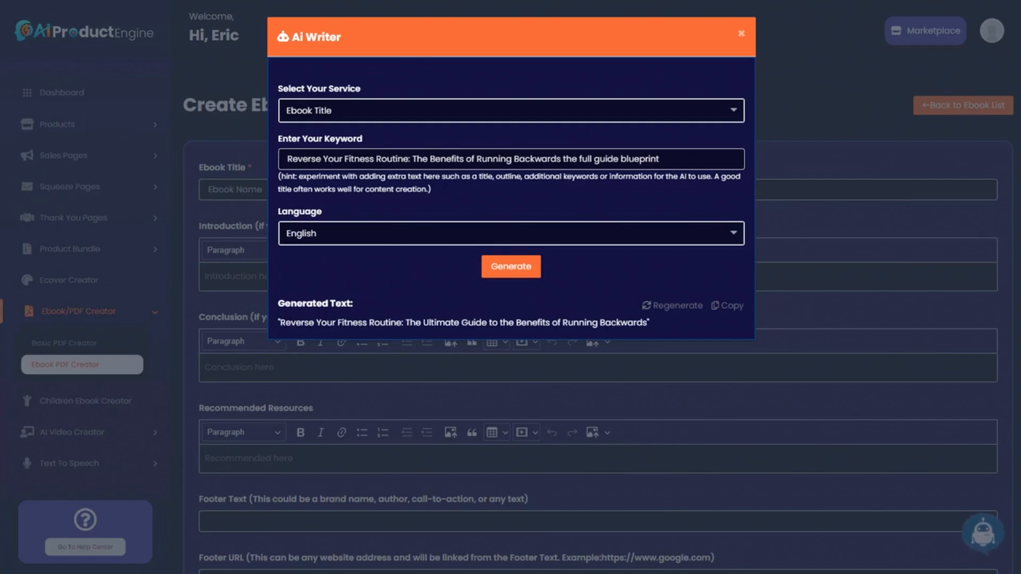
# - Copy the generated ebook title and regenerate it to get an alternative title suggestion
pyautogui.moveTo(280, 322); pyautogui.dragTo(647, 322)
pyautogui.click(438, 322)
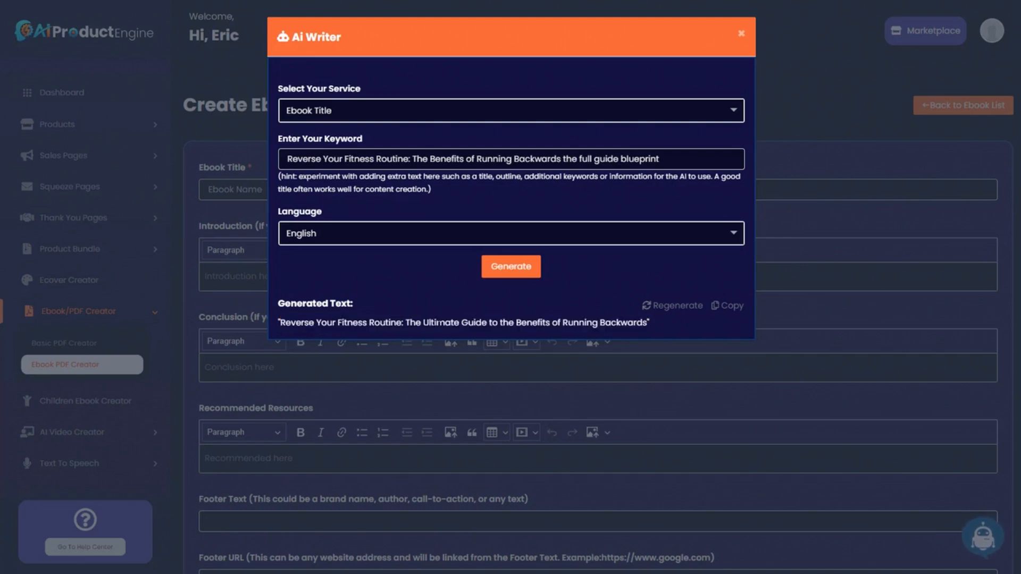
pyautogui.moveTo(405, 323); pyautogui.dragTo(486, 323)
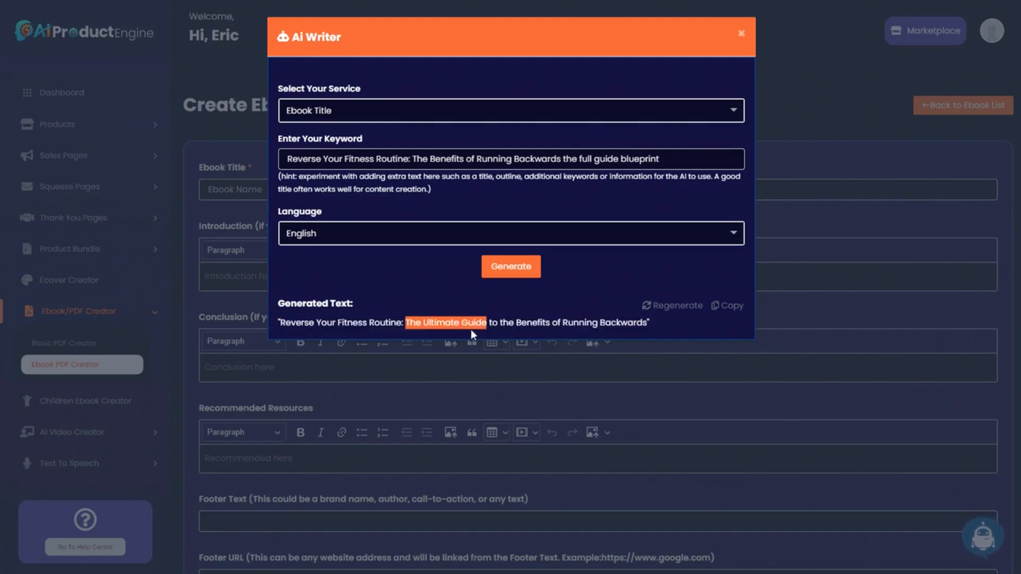
pyautogui.click(448, 330)
pyautogui.moveTo(280, 323); pyautogui.dragTo(647, 323)
pyautogui.hotkey('ctrl', 'c')
pyautogui.click(668, 307)
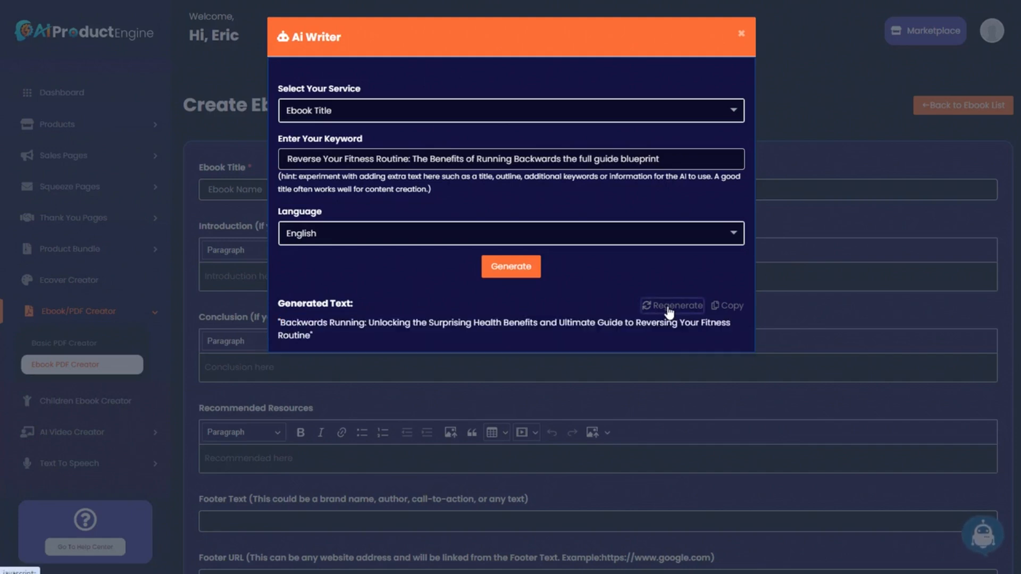
pyautogui.moveTo(281, 323); pyautogui.dragTo(320, 336)
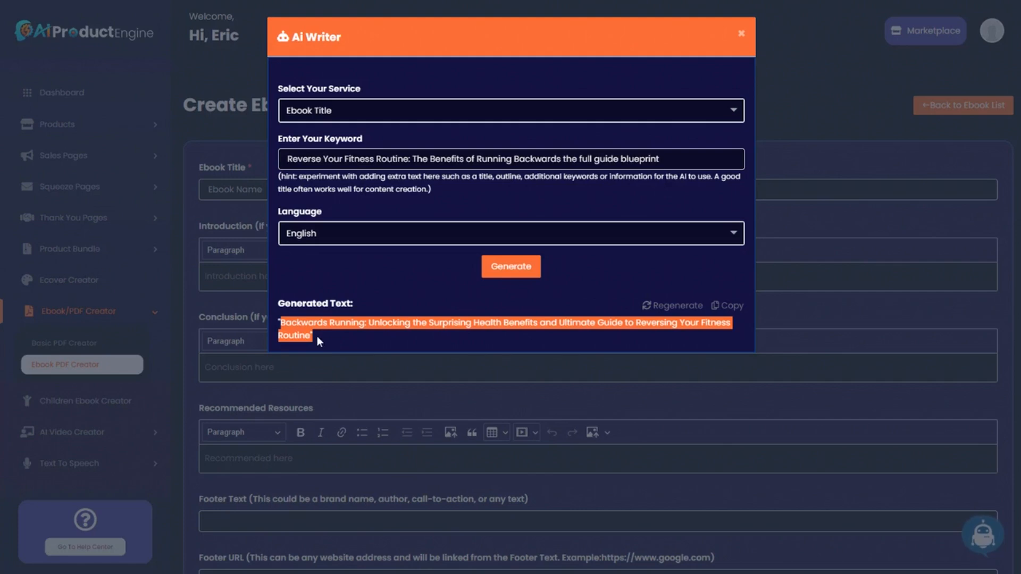
# - Fill in the ebook title and reword it to "The Running Backwards Blueprint: The Ultimate Guide to Reversing Your Fitness Routine"
pyautogui.click(740, 33)
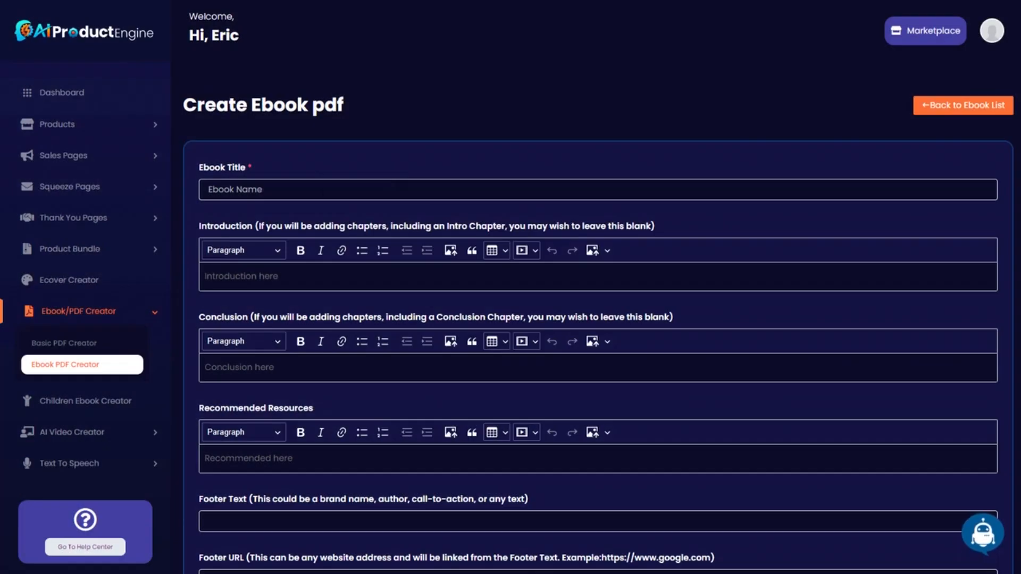
pyautogui.hotkey('ctrl', 'v')
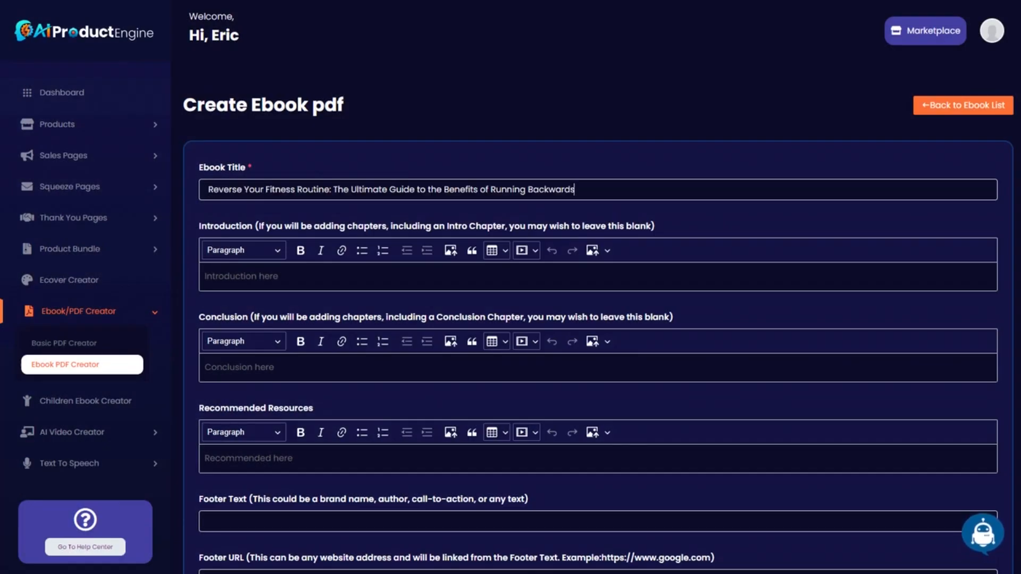
pyautogui.hotkey('ctrl', 'shift', 'Left')
pyautogui.hotkey('ctrl', 'shift', 'Left')
pyautogui.press('Home')
pyautogui.write('The Running Backwards Blueprint:')
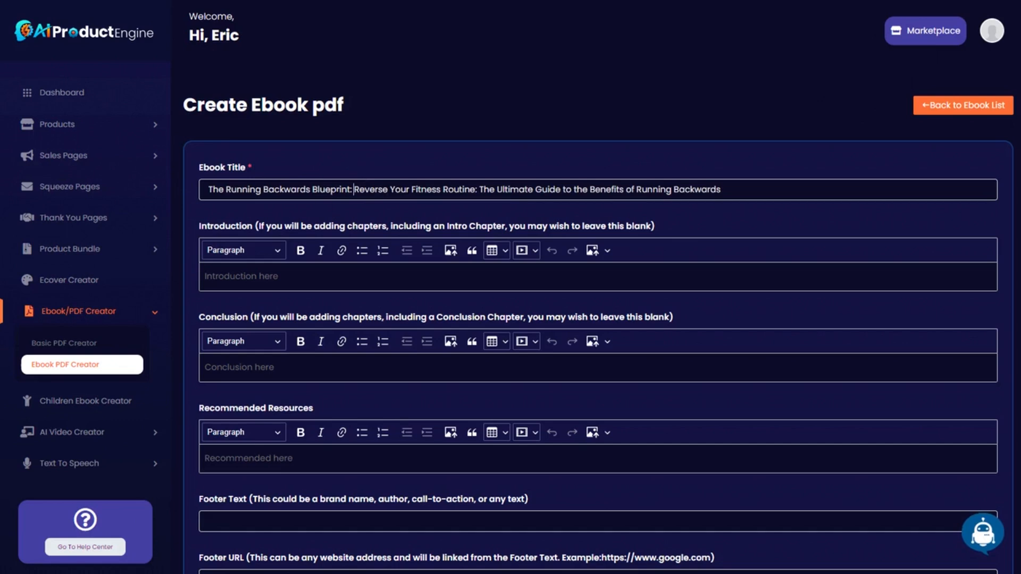
pyautogui.hotkey('shift', 'End')
pyautogui.write('The Ultimate Guide to Reversing Your Fitness Routine')
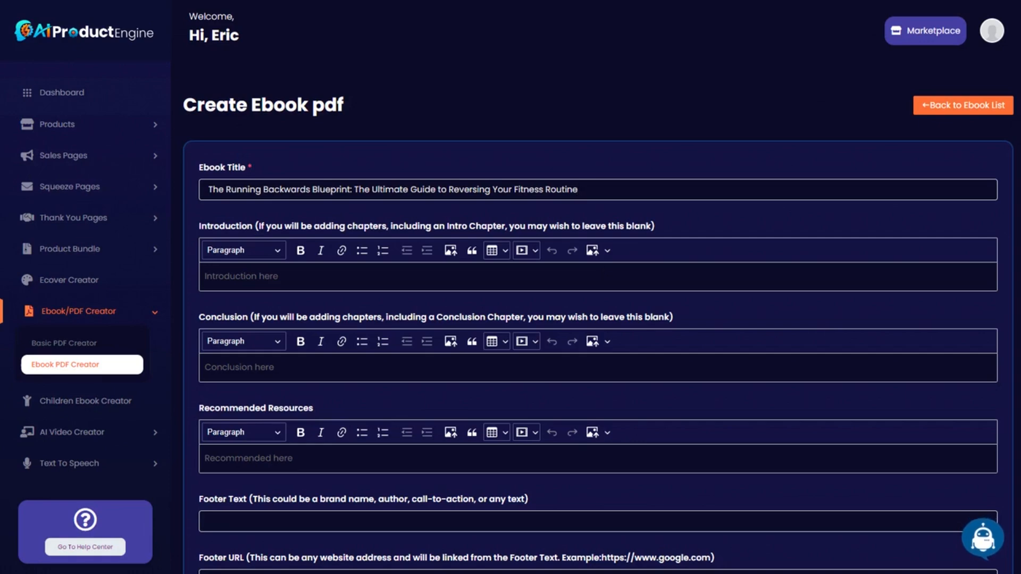
# - Copy the ebook title into the AI Writer and generate an Outline Of Chapters from it in English
pyautogui.moveTo(579, 190); pyautogui.dragTo(189, 189)
pyautogui.hotkey('ctrl', 'c')
pyautogui.click(986, 541)
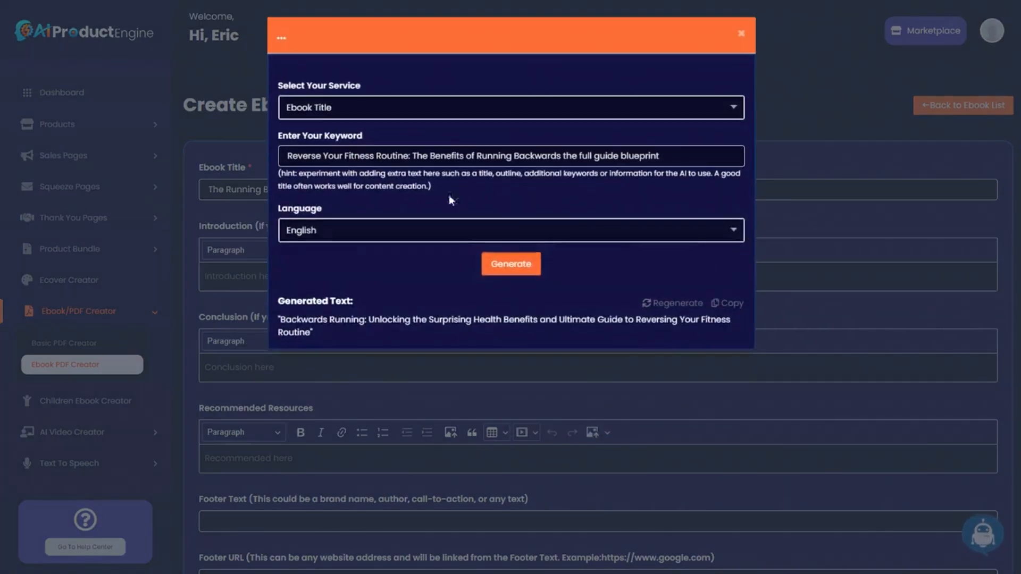
pyautogui.click(351, 112)
pyautogui.scroll(-1, 337, 212)
pyautogui.click(341, 207)
pyautogui.moveTo(660, 159); pyautogui.dragTo(248, 158)
pyautogui.hotkey('ctrl', 'v')
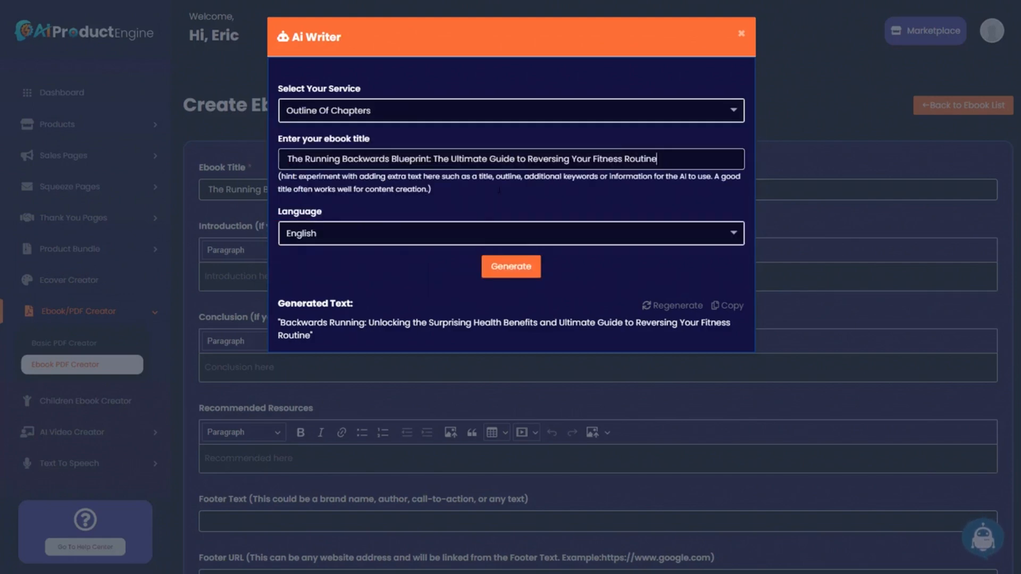
pyautogui.click(510, 266)
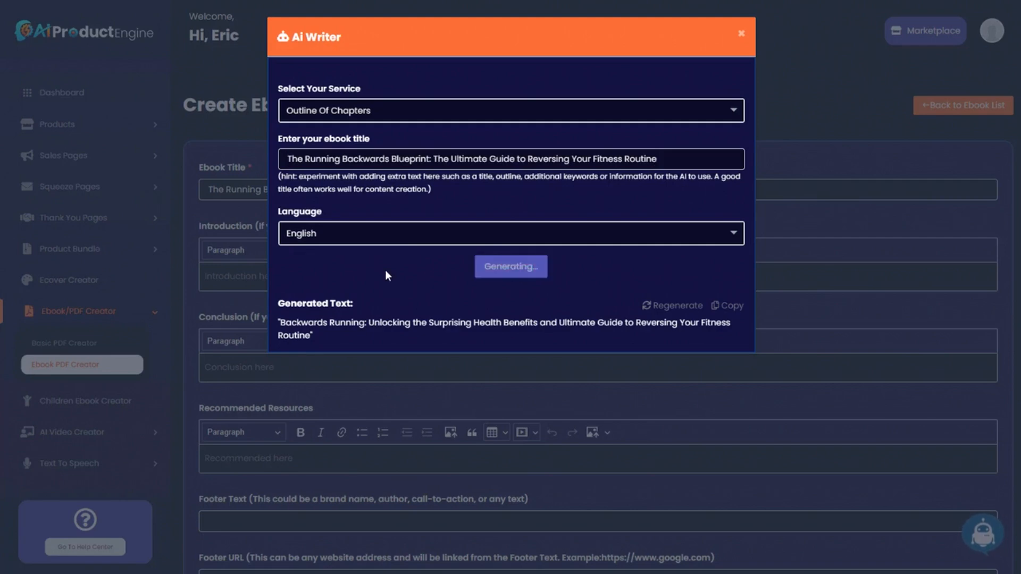
# - Read through the generated chapter outline from the introduction to the conclusion
pyautogui.scroll(-3, 510, 367)
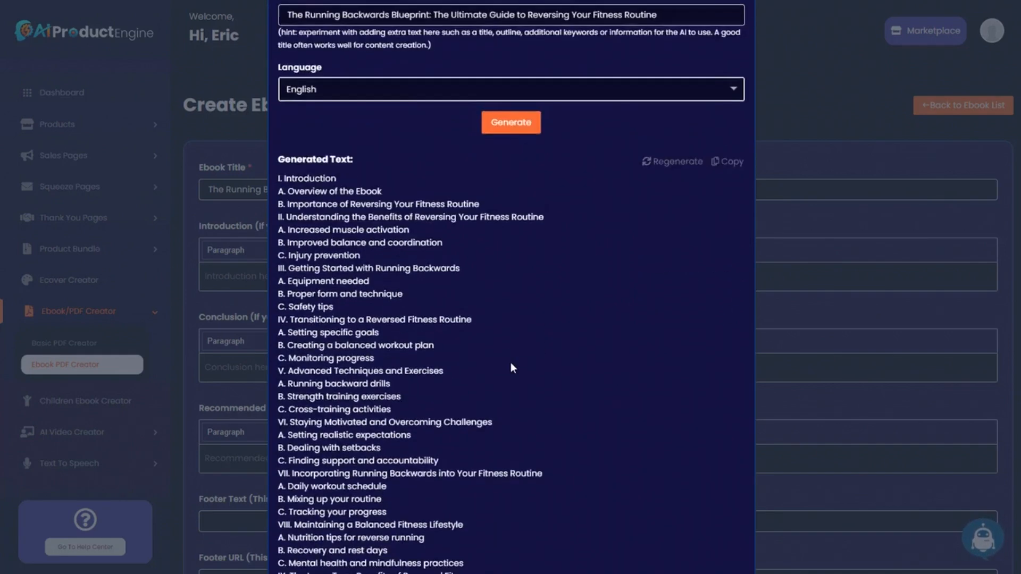
pyautogui.scroll(-3, 510, 367)
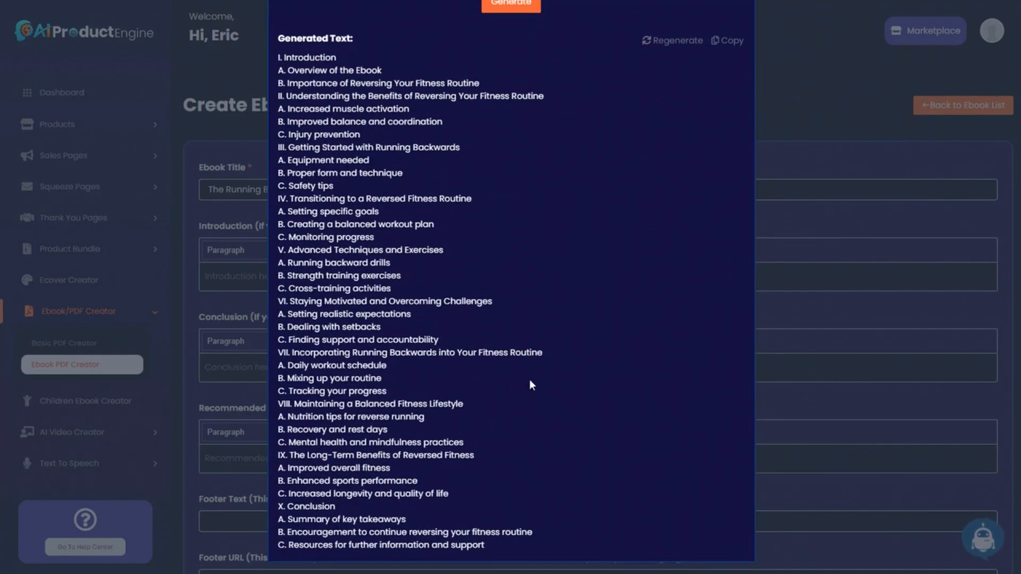
pyautogui.scroll(3, 529, 382)
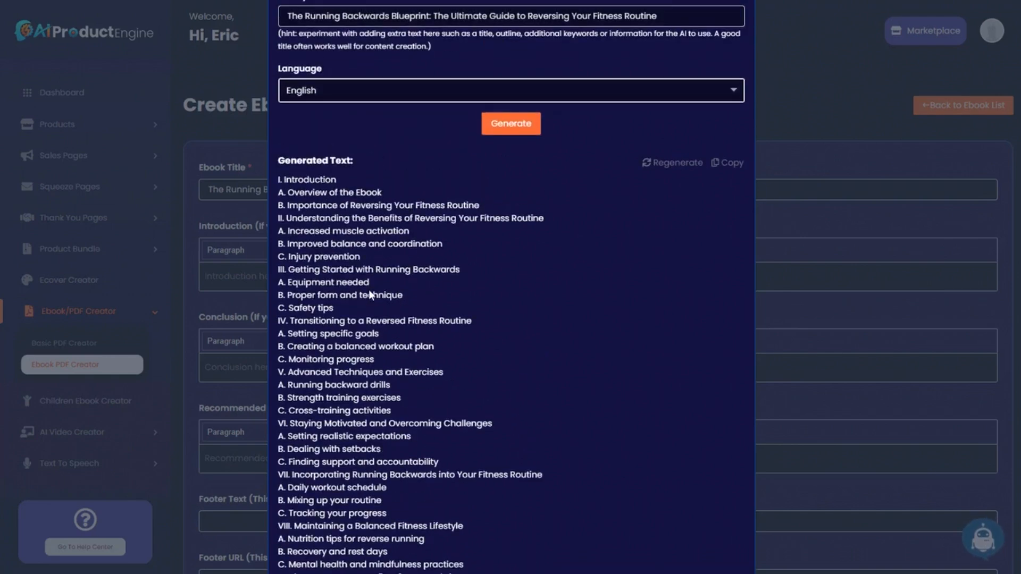
pyautogui.scroll(-3, 372, 292)
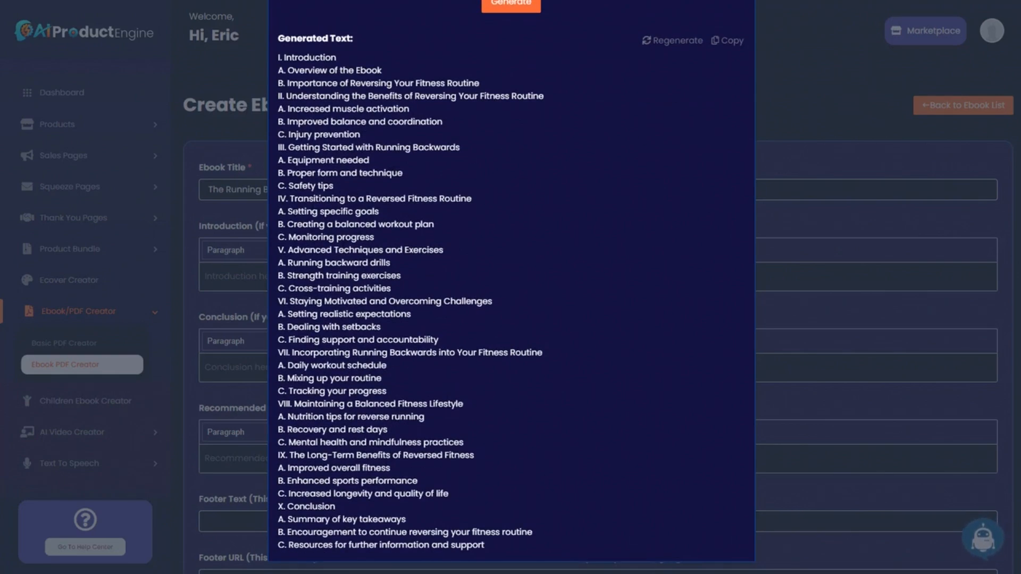
pyautogui.scroll(6, 500, 445)
pyautogui.scroll(-6, 502, 404)
pyautogui.scroll(6, 520, 417)
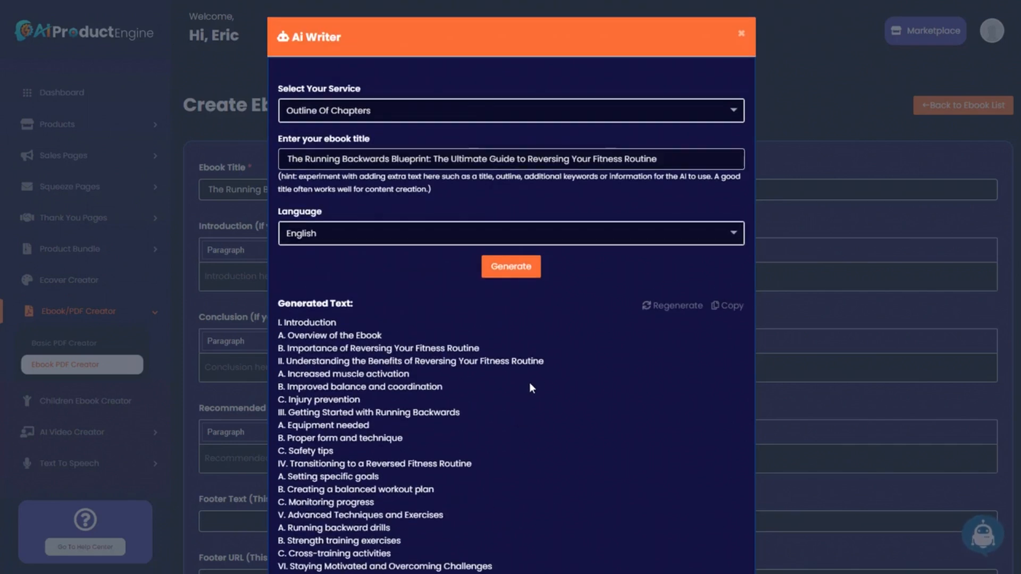
# - Regenerate the chapter outline twice and read through each new version
pyautogui.click(657, 307)
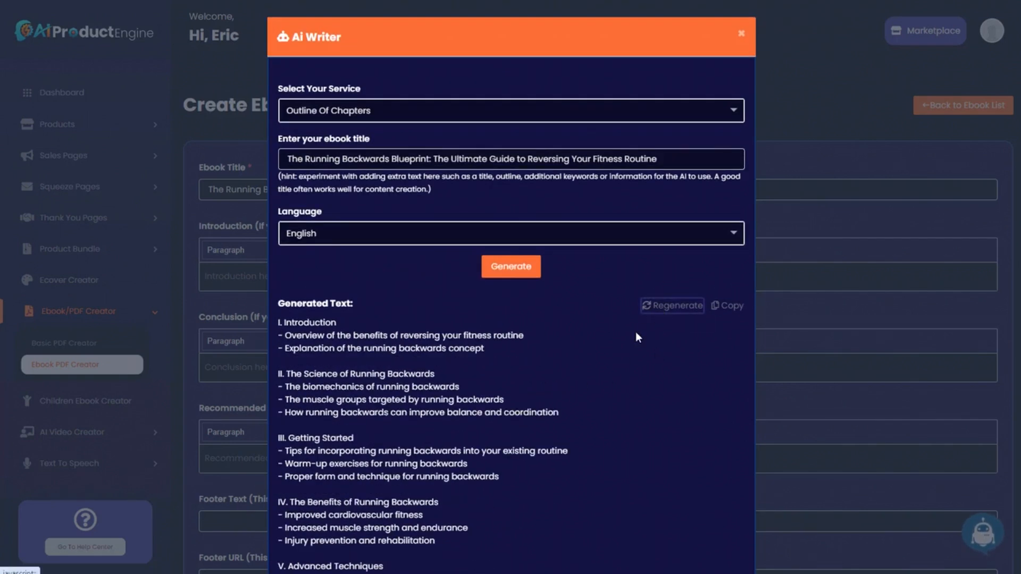
pyautogui.scroll(-6, 564, 372)
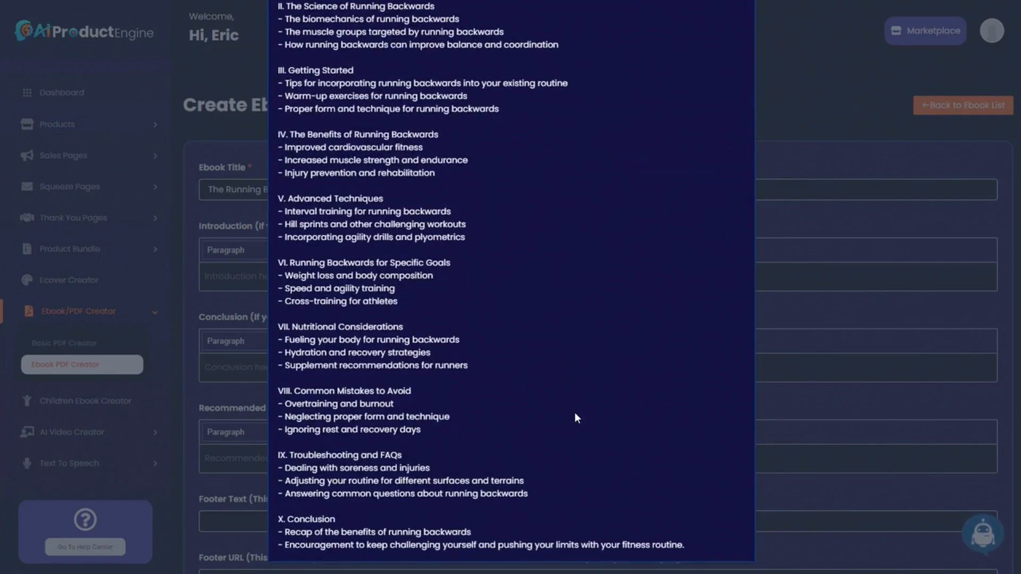
pyautogui.scroll(4, 573, 413)
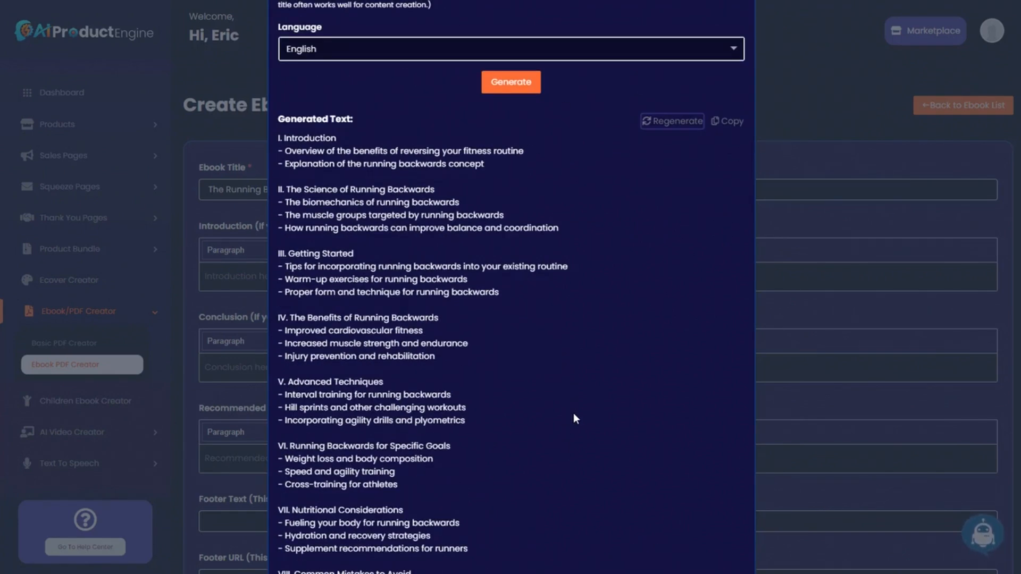
pyautogui.scroll(4, 573, 419)
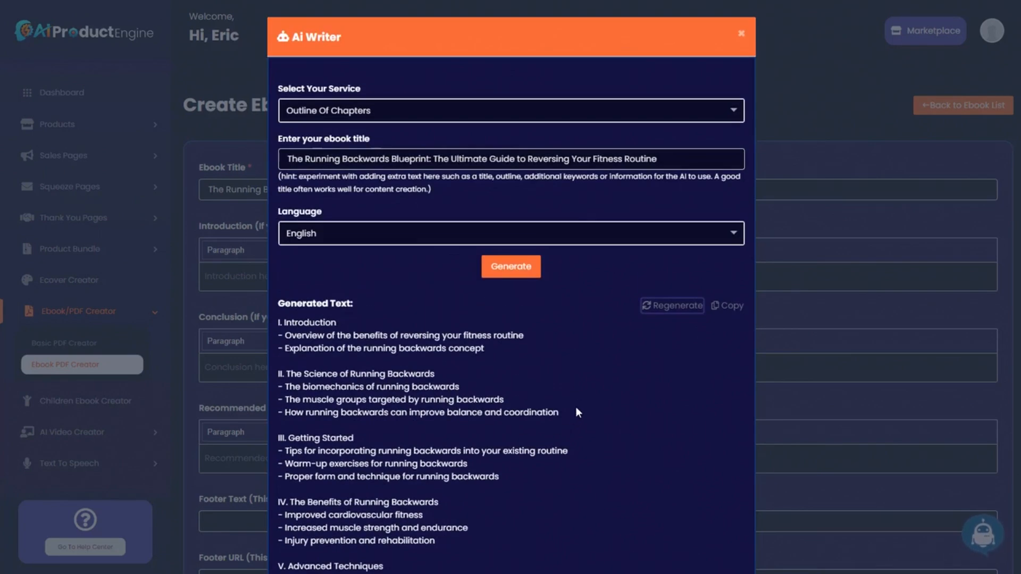
pyautogui.click(654, 307)
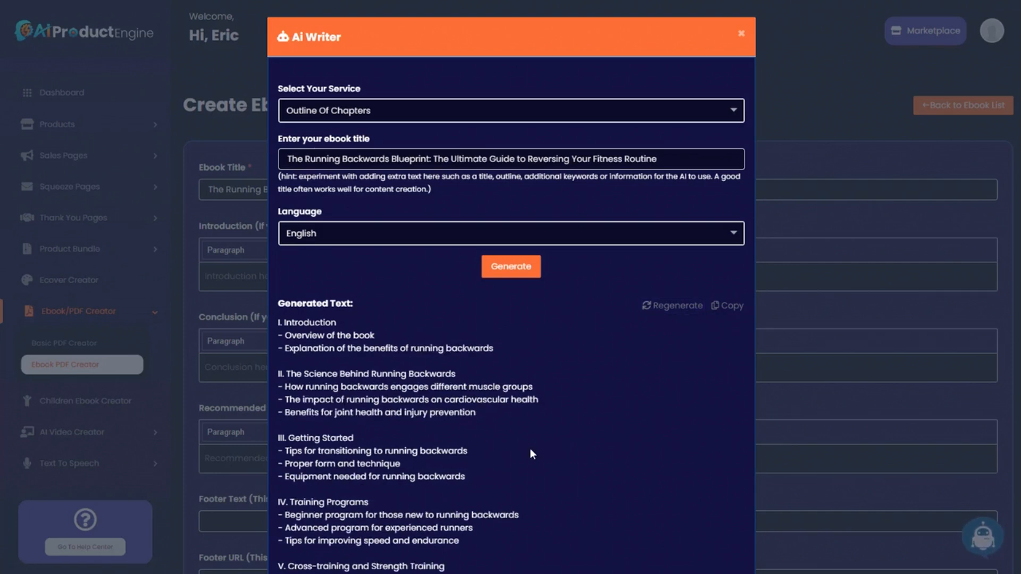
pyautogui.scroll(-4, 530, 449)
pyautogui.scroll(2, 531, 450)
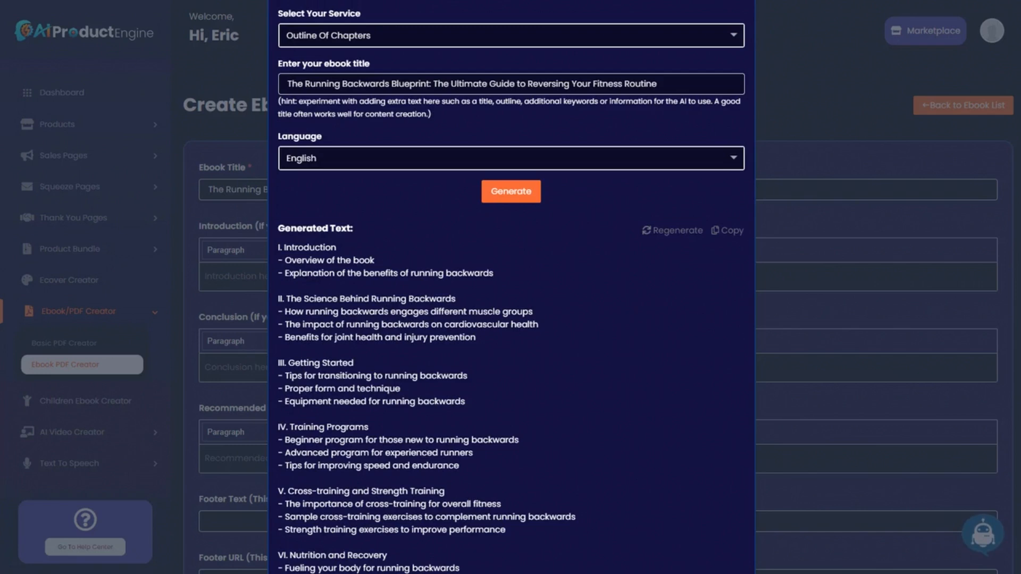
pyautogui.scroll(-6, 607, 341)
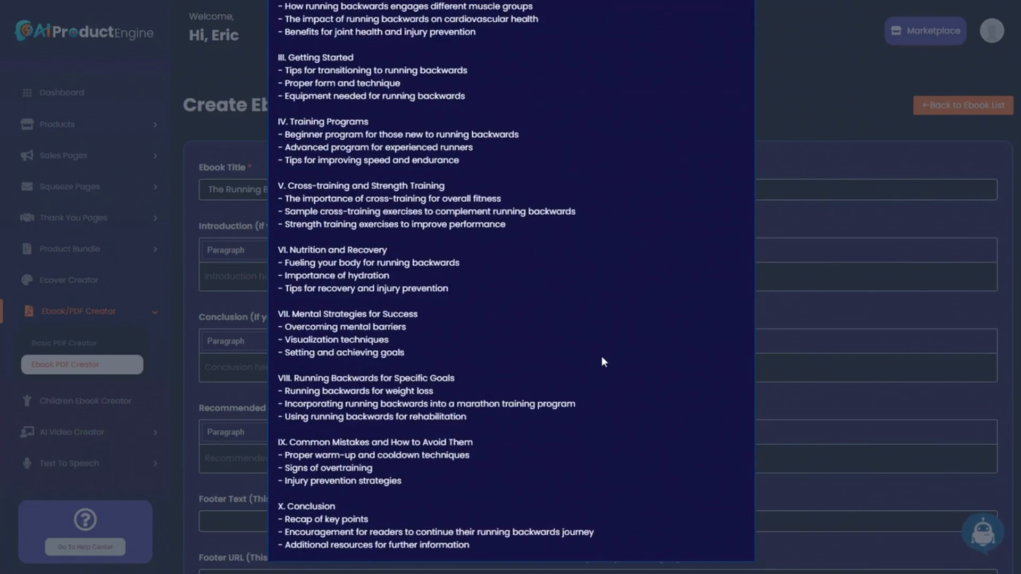
pyautogui.scroll(7, 601, 358)
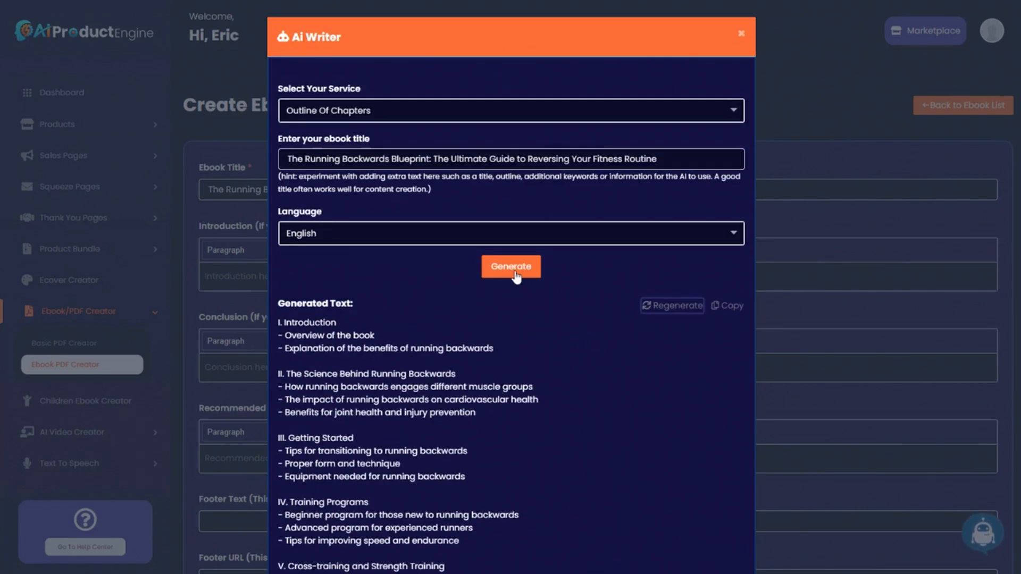
# - Regenerate the chapter outline once more and review all of its chapters and bullet points
pyautogui.click(648, 308)
pyautogui.scroll(-7, 610, 457)
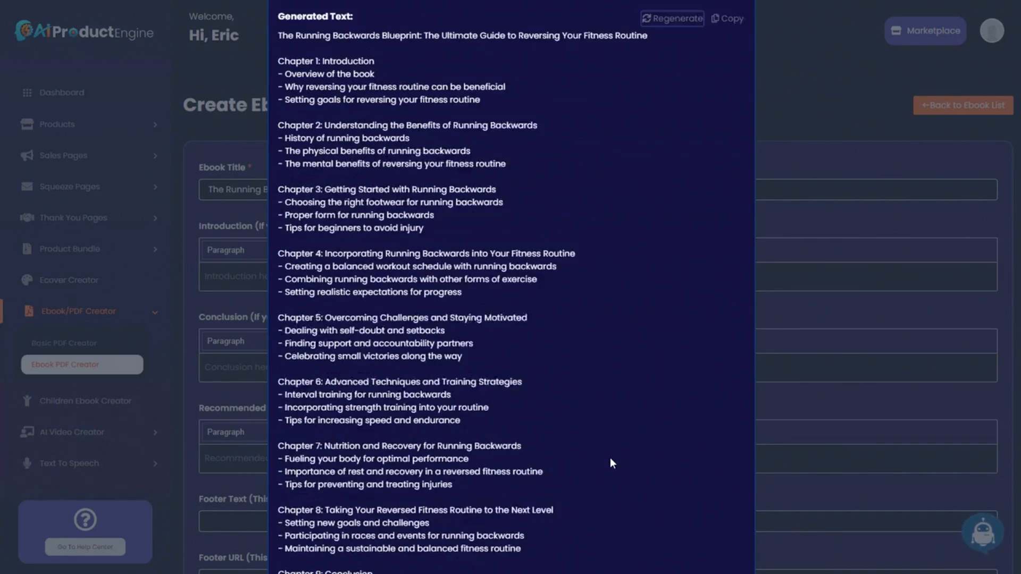
pyautogui.scroll(7, 625, 441)
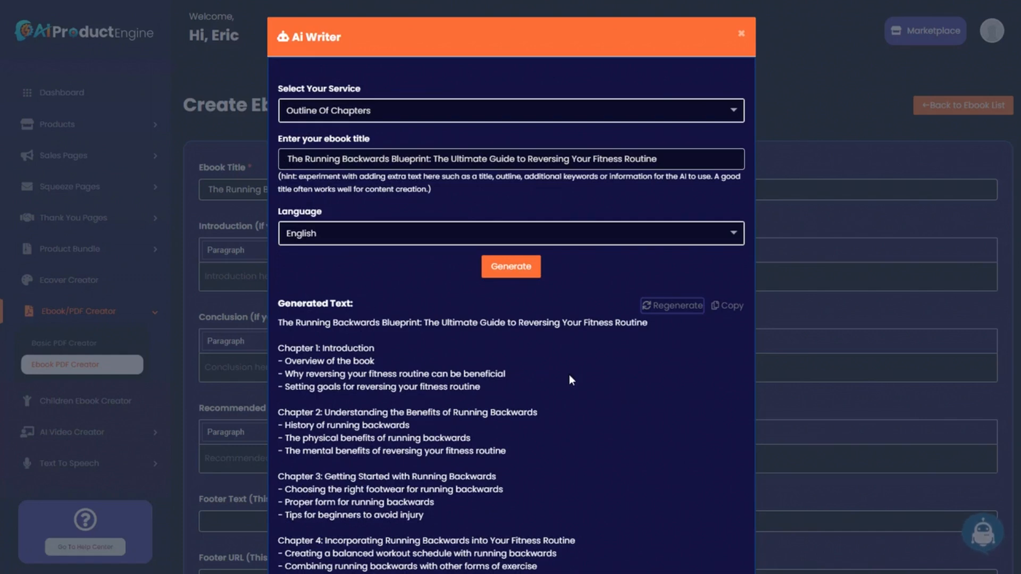
pyautogui.scroll(-7, 564, 379)
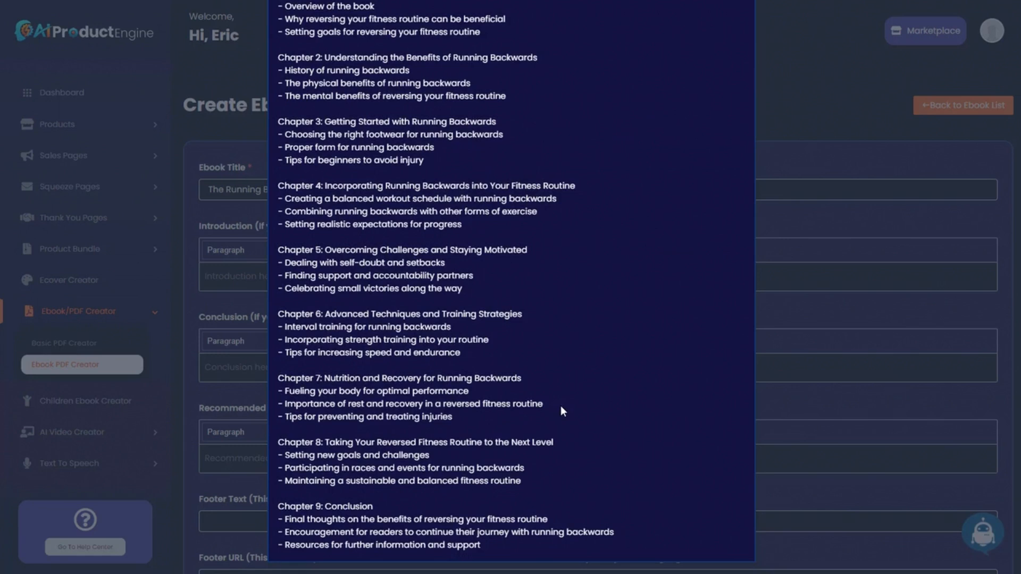
pyautogui.scroll(7, 602, 415)
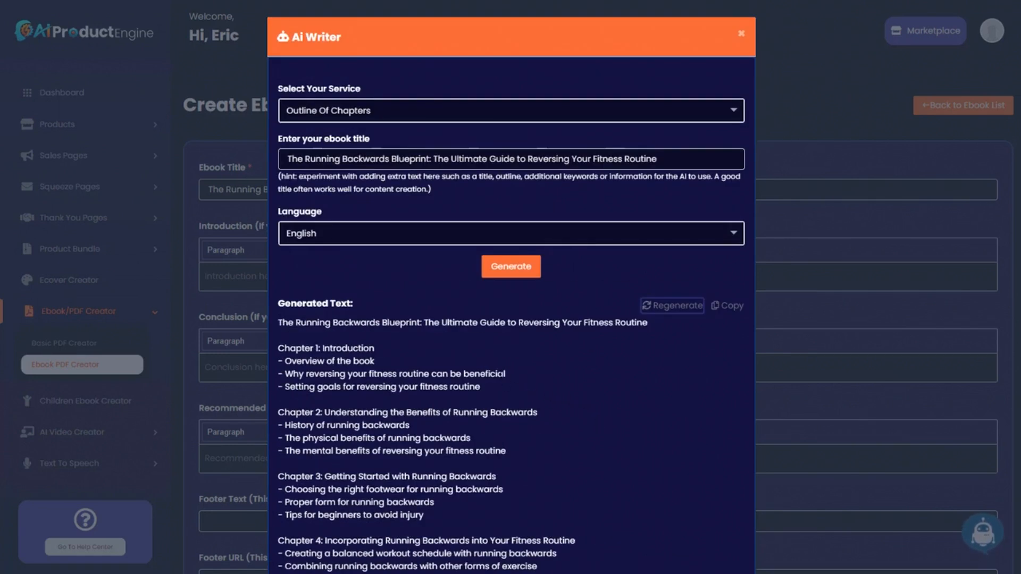
# - Copy the chapter outline, switch to a blank Notepad document and paste it there for reference
pyautogui.click(727, 305)
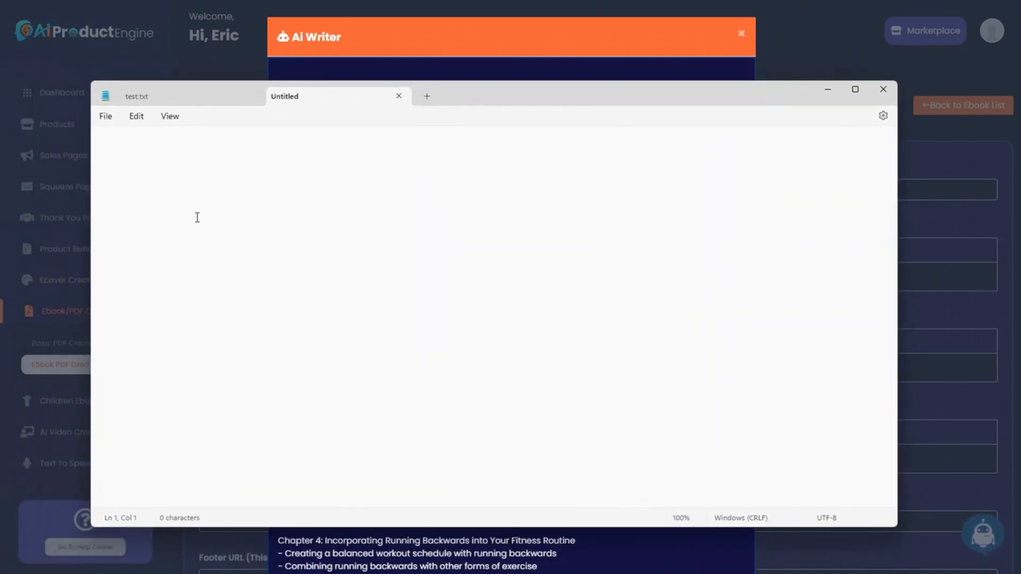
pyautogui.hotkey('ctrl', 'v')
pyautogui.scroll(4, 413, 339)
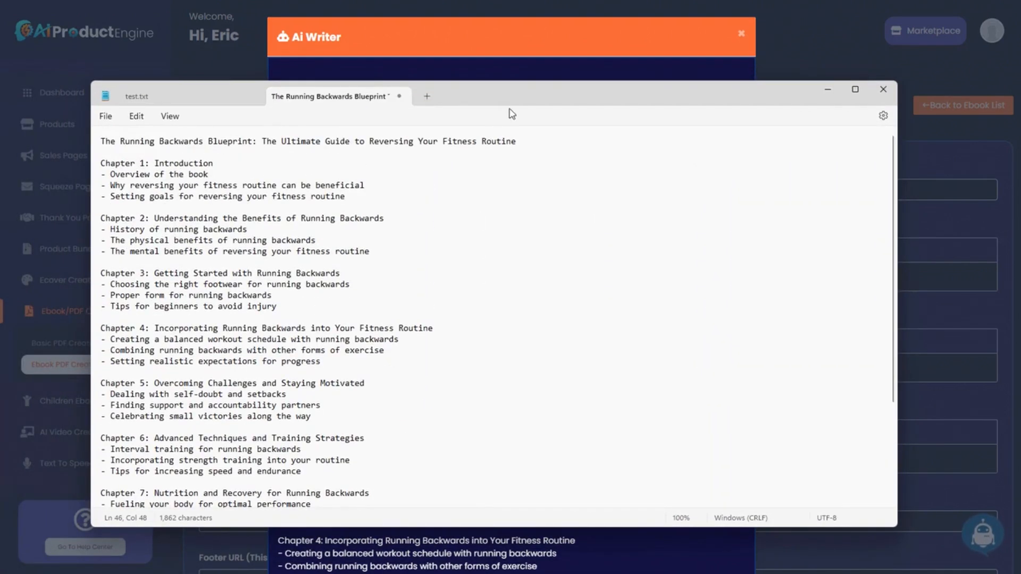
pyautogui.scroll(-4, 372, 276)
pyautogui.scroll(4, 387, 298)
pyautogui.moveTo(599, 91); pyautogui.dragTo(338, 87)
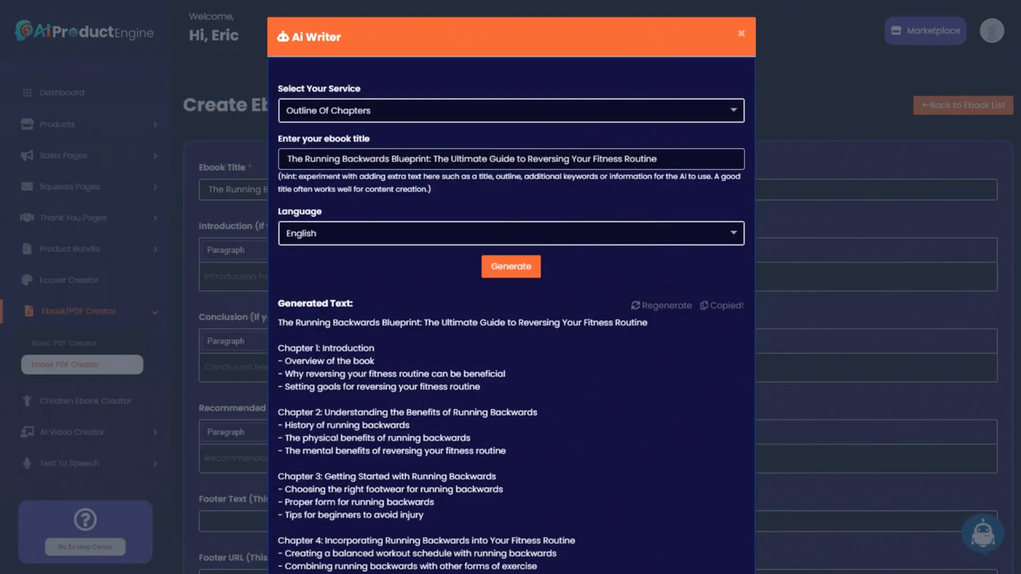
# - Close the AI Writer and look over the Introduction, Conclusion and remaining fields of the ebook form
pyautogui.scroll(-6, 560, 341)
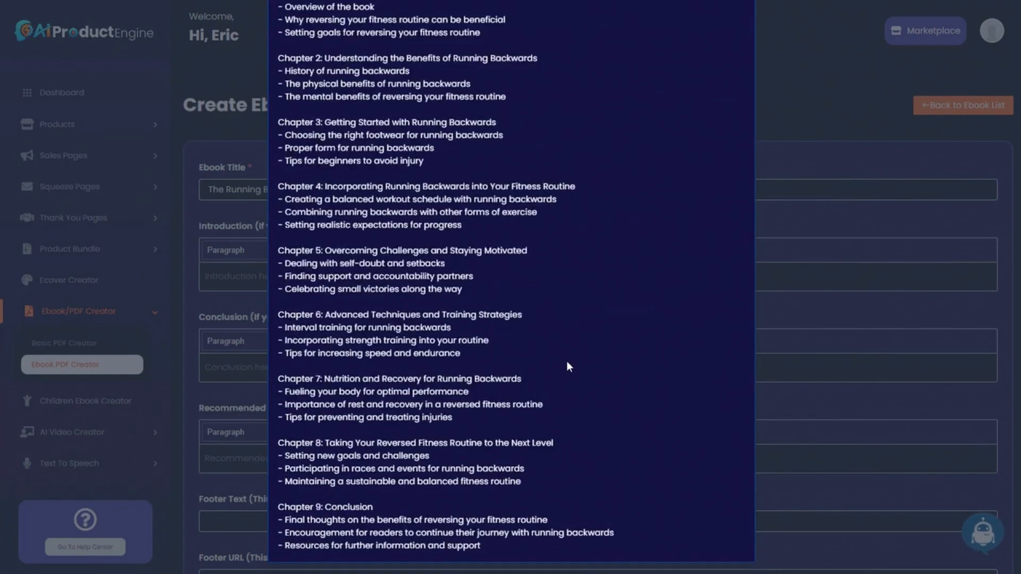
pyautogui.scroll(6, 567, 362)
pyautogui.click(741, 34)
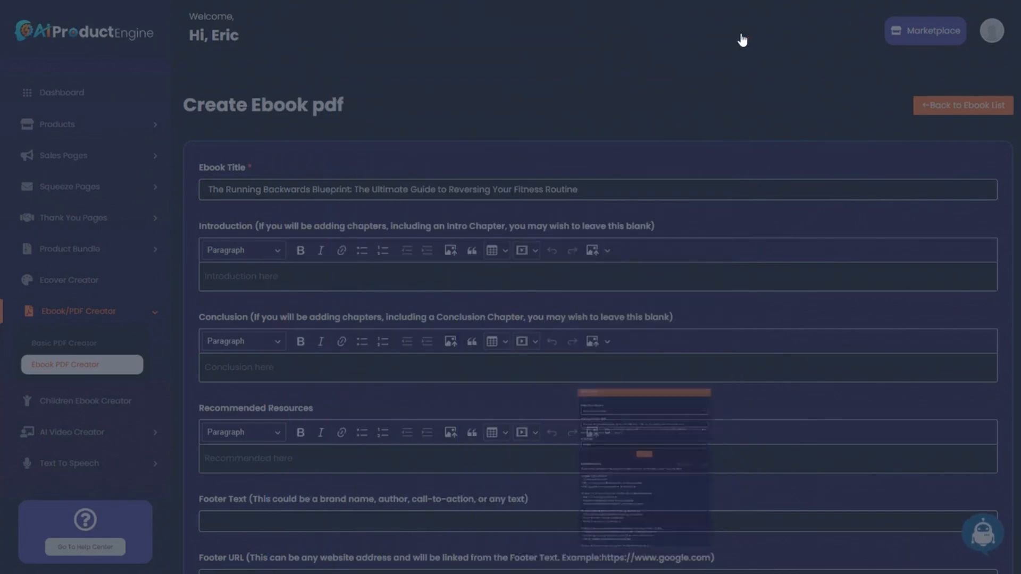
pyautogui.click(251, 286)
pyautogui.click(259, 372)
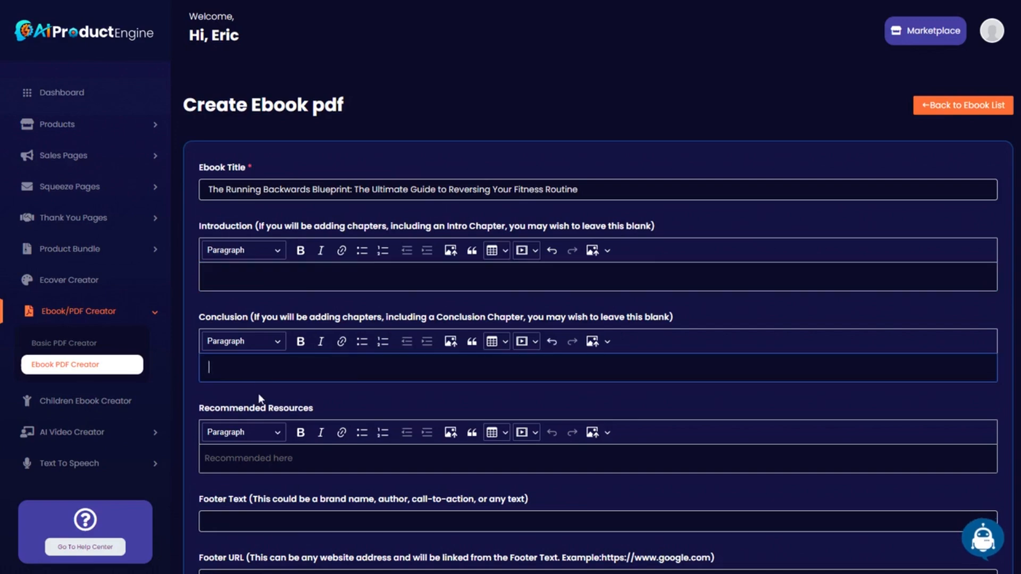
pyautogui.scroll(-5, 261, 388)
pyautogui.scroll(3, 274, 368)
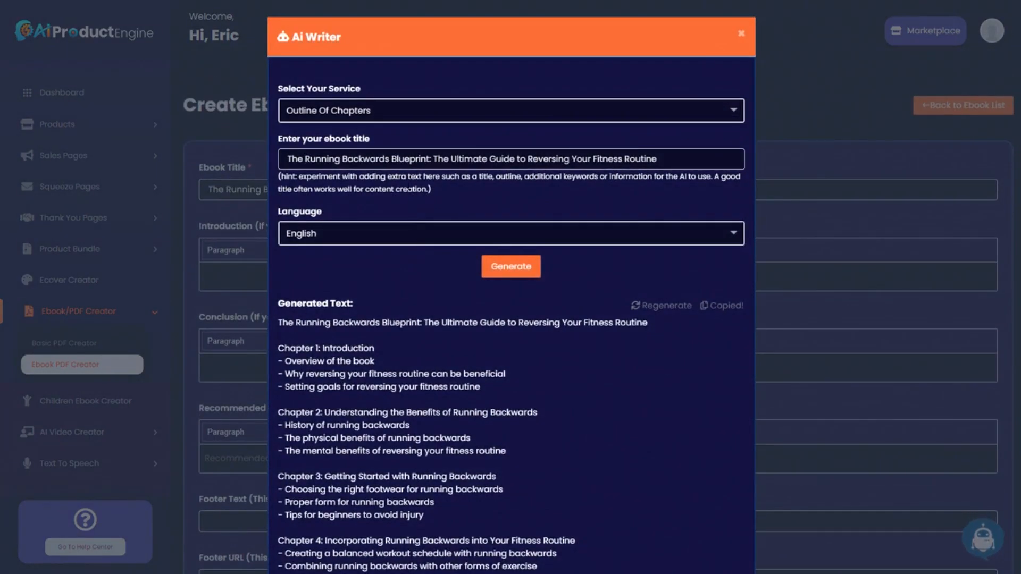
# - Generate Ebook Recommended Resources with the AI Writer from the existing ebook title and copy the generated list
pyautogui.click(392, 110)
pyautogui.scroll(-1, 377, 250)
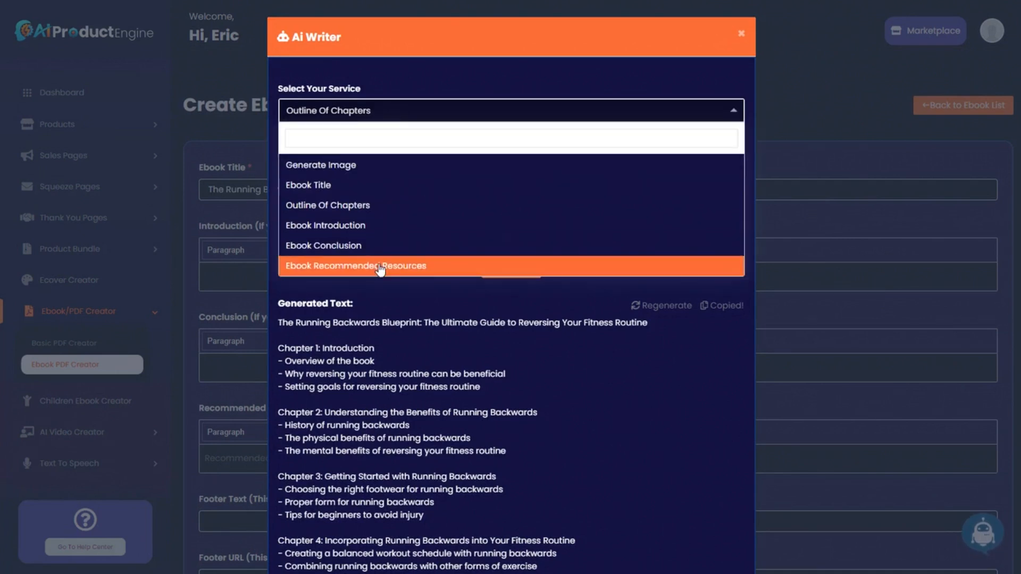
pyautogui.click(378, 263)
pyautogui.click(505, 271)
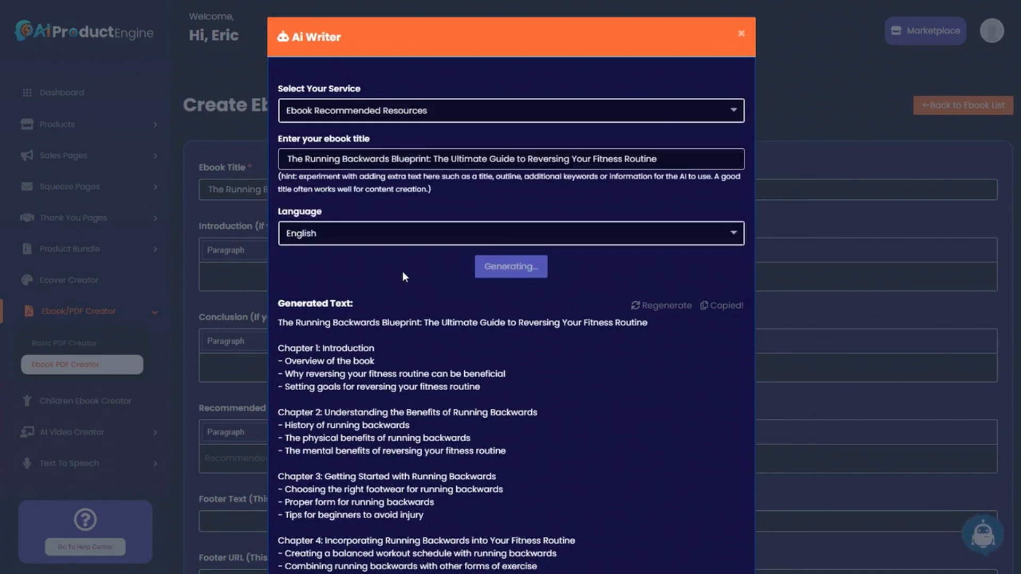
pyautogui.click(723, 307)
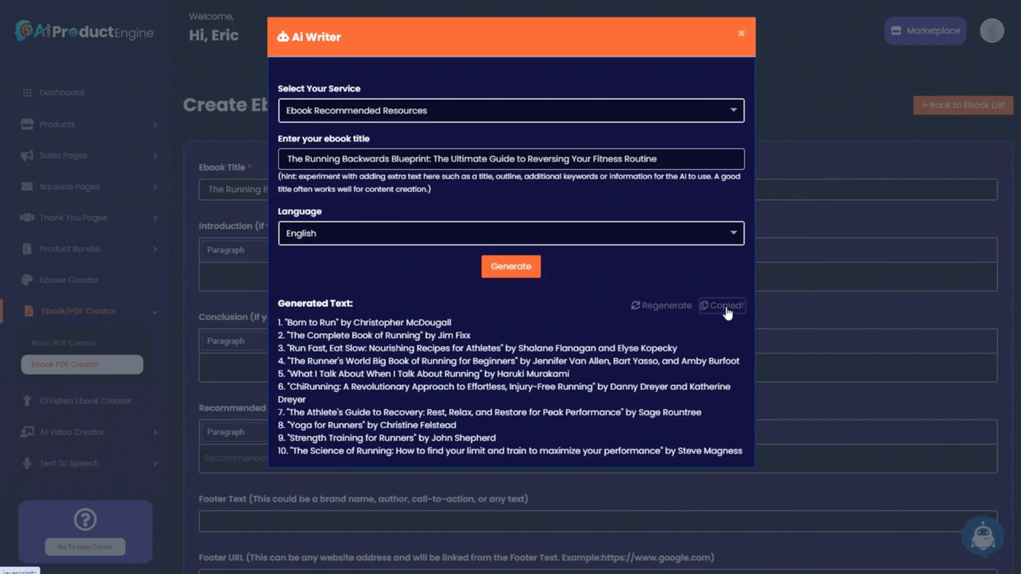
# - Close the AI Writer and paste the copied book list into the ebook's Recommended Resources
pyautogui.click(741, 38)
pyautogui.scroll(-1, 597, 319)
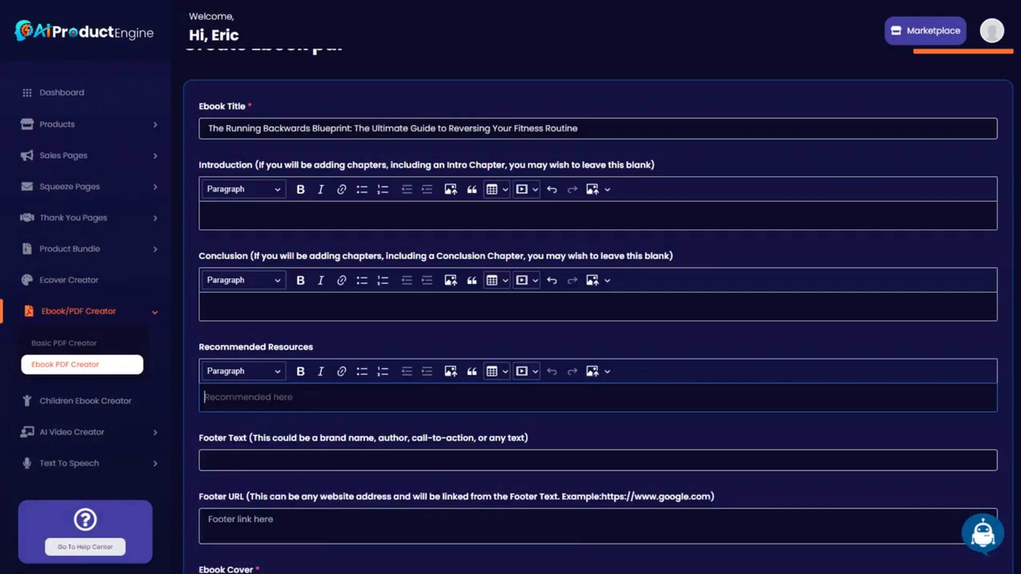
pyautogui.hotkey('ctrl', 'v')
pyautogui.scroll(-5, 598, 319)
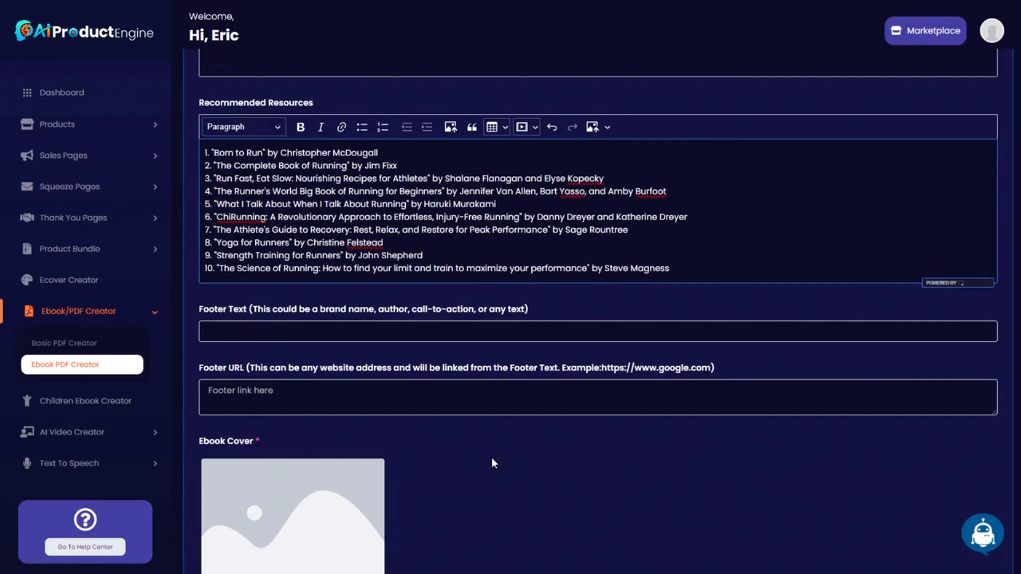
pyautogui.write('Eric Runnerton')
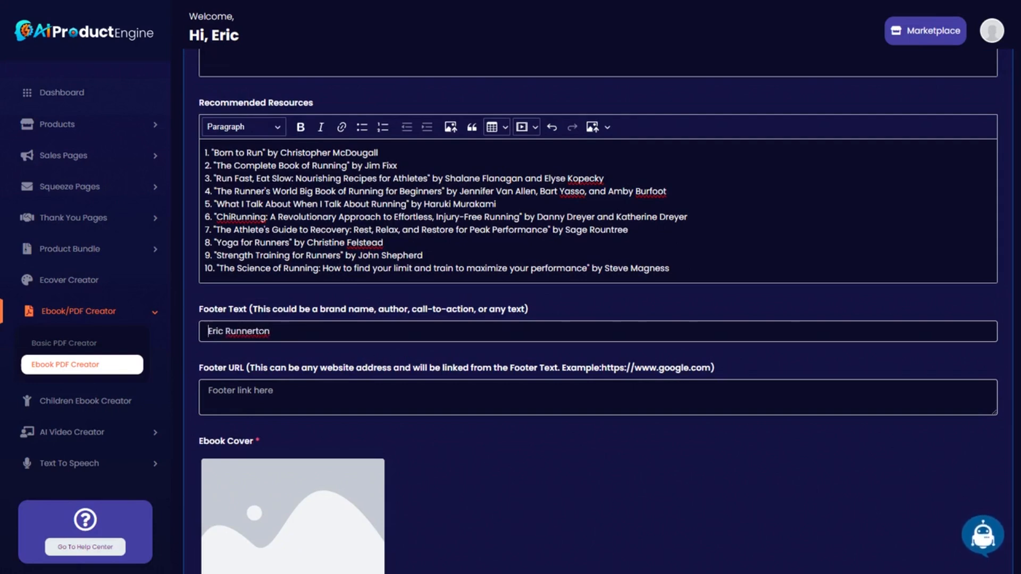
pyautogui.click(323, 393)
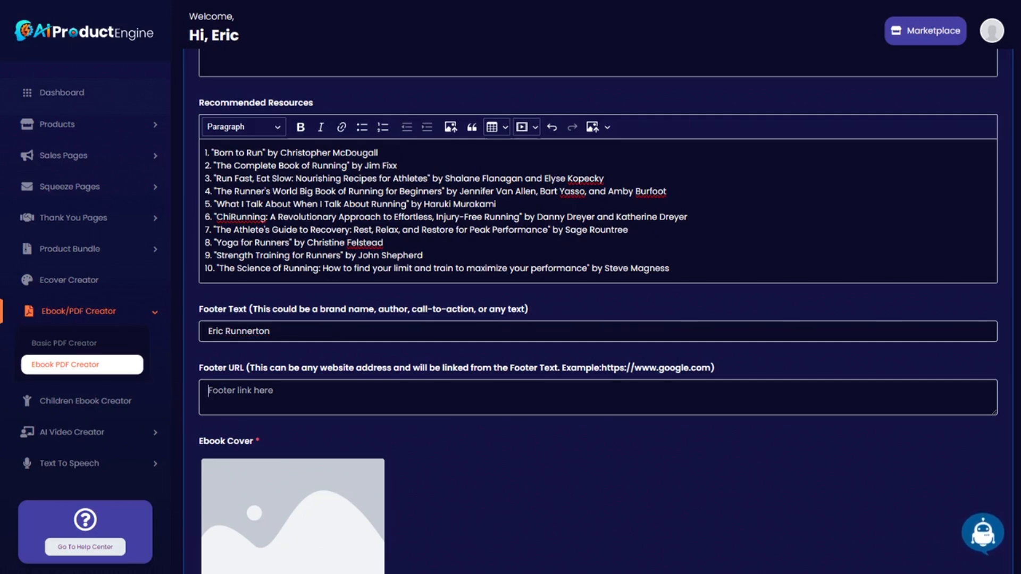
pyautogui.hotkey('ctrl', 'v')
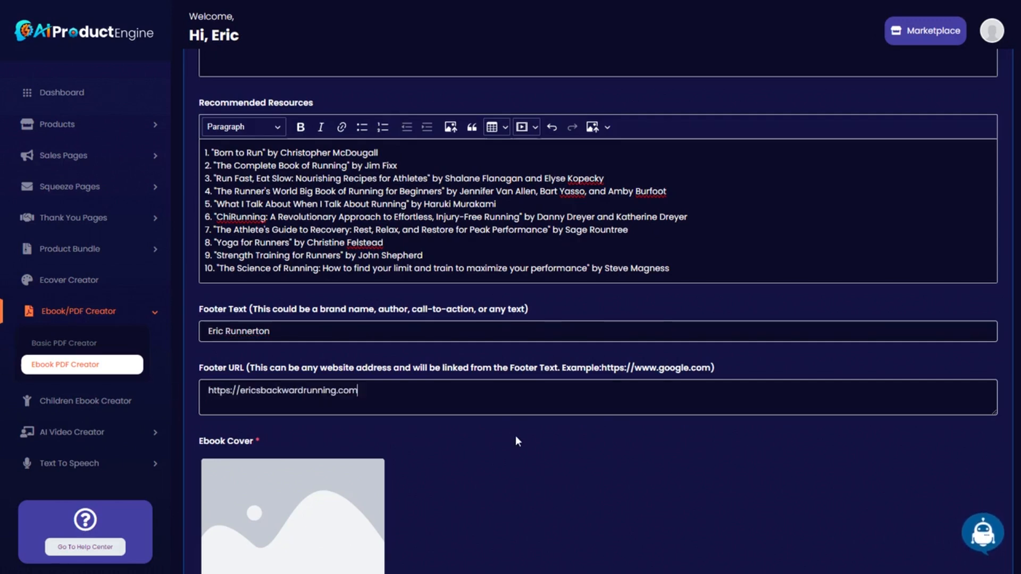
pyautogui.scroll(-3, 515, 437)
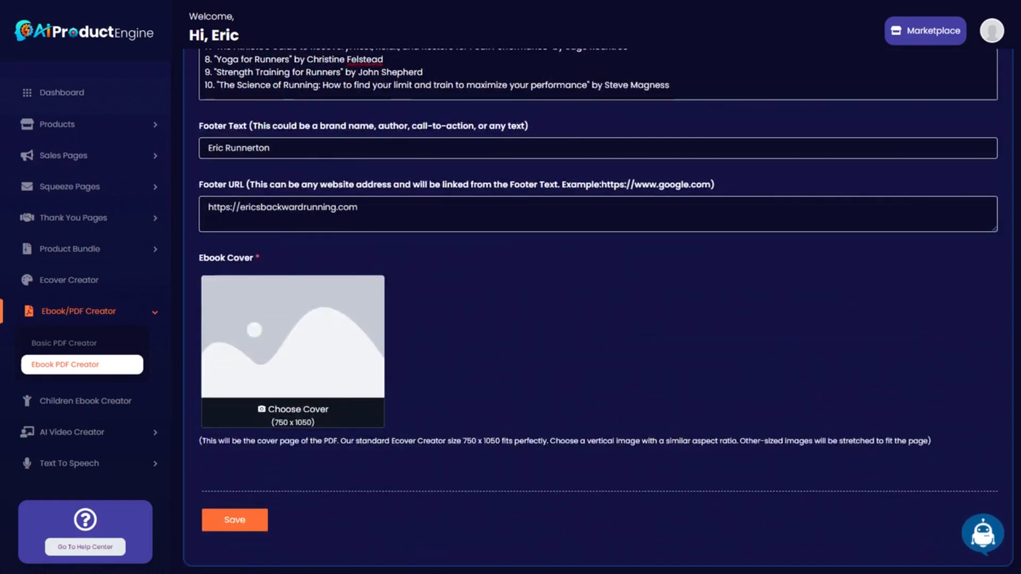
# - Copy "The Running Backwards Blueprint:" from the ebook title and replace the cover design's upper heading with it at font size 21
pyautogui.scroll(8, 558, 377)
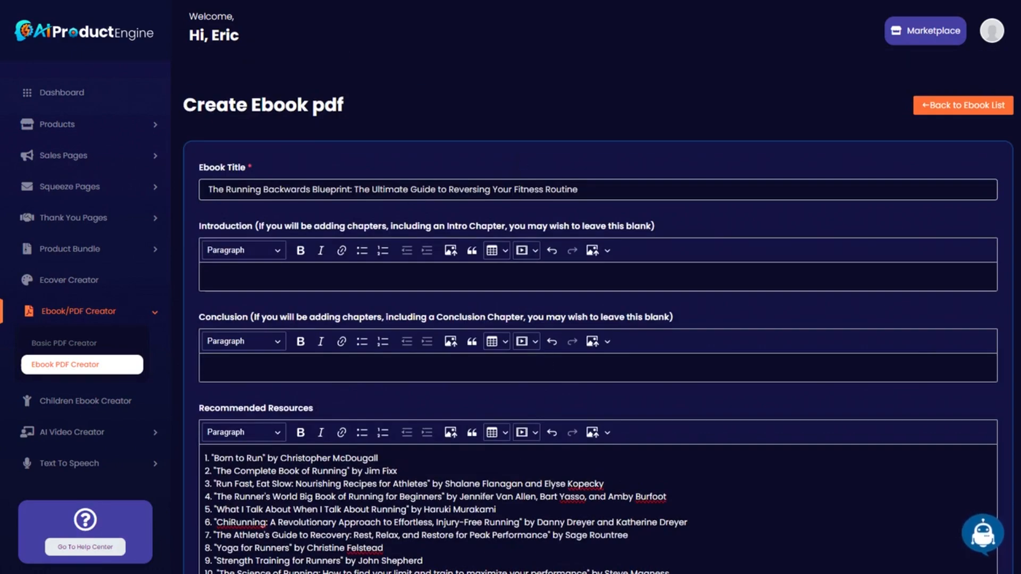
pyautogui.moveTo(579, 190); pyautogui.dragTo(177, 186)
pyautogui.click(306, 189)
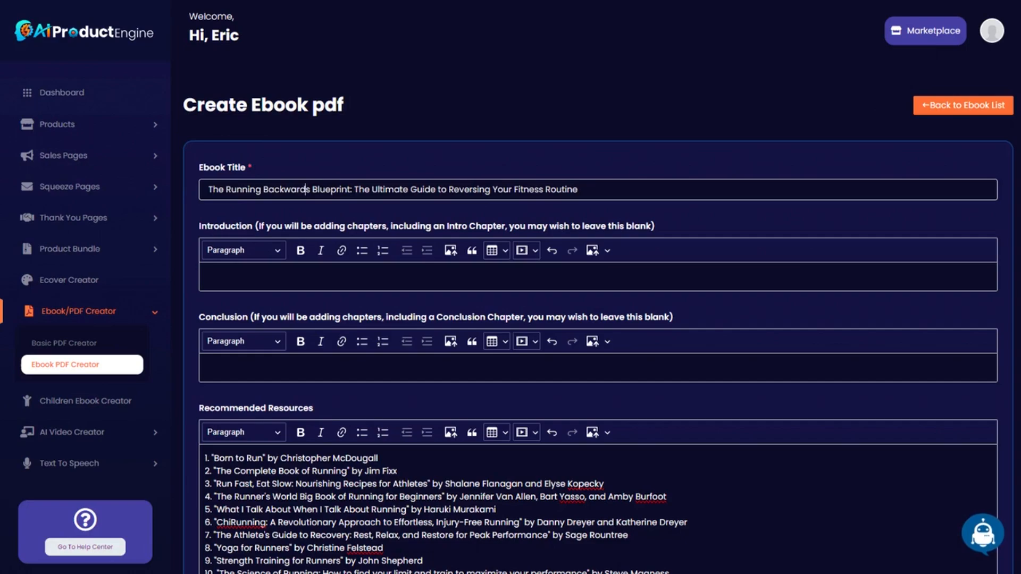
pyautogui.moveTo(353, 189); pyautogui.dragTo(175, 192)
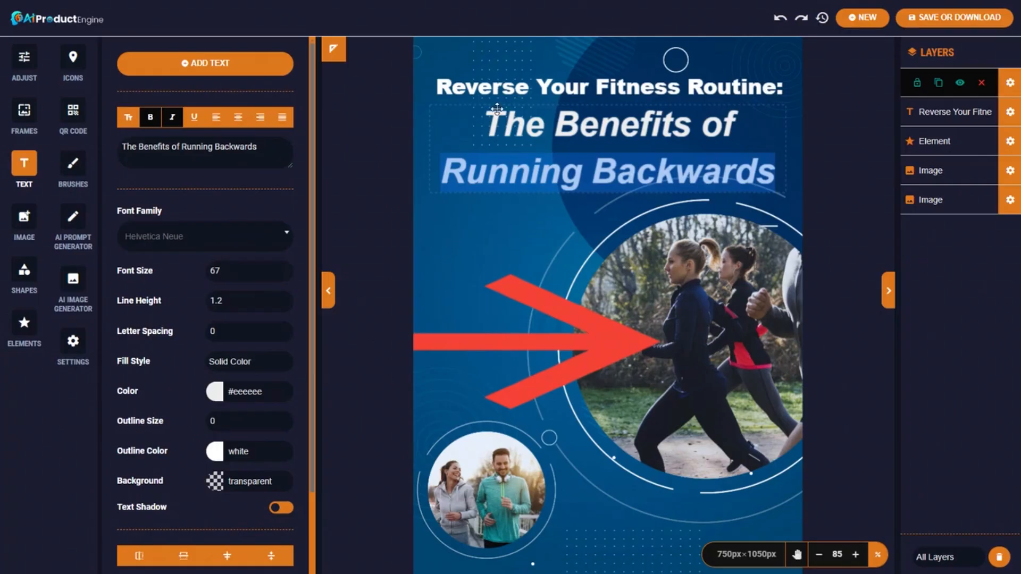
pyautogui.click(553, 88)
pyautogui.doubleClick(555, 89)
pyautogui.hotkey('ctrl', 'v')
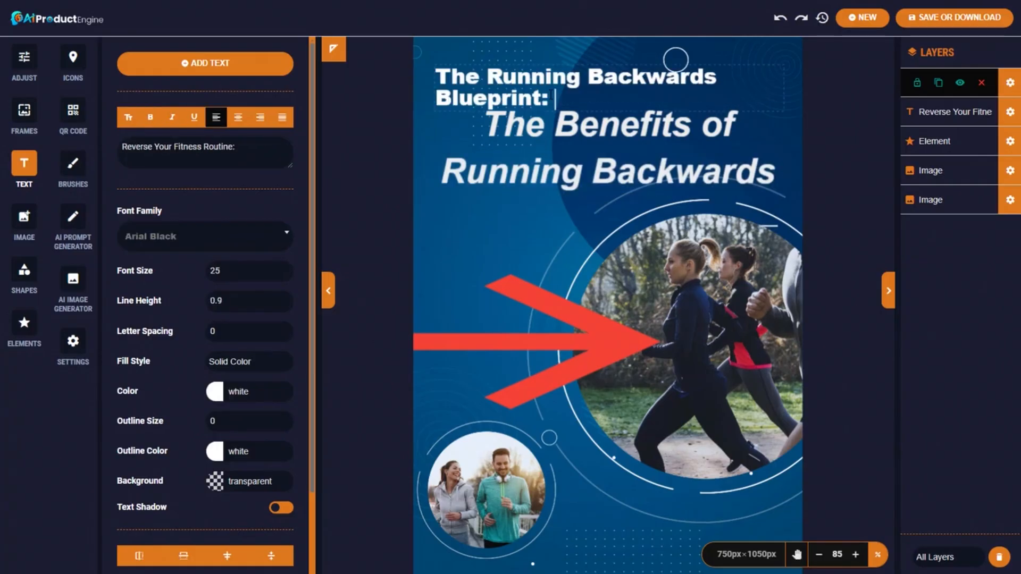
pyautogui.click(284, 273)
pyautogui.click(284, 273)
pyautogui.click(284, 273)
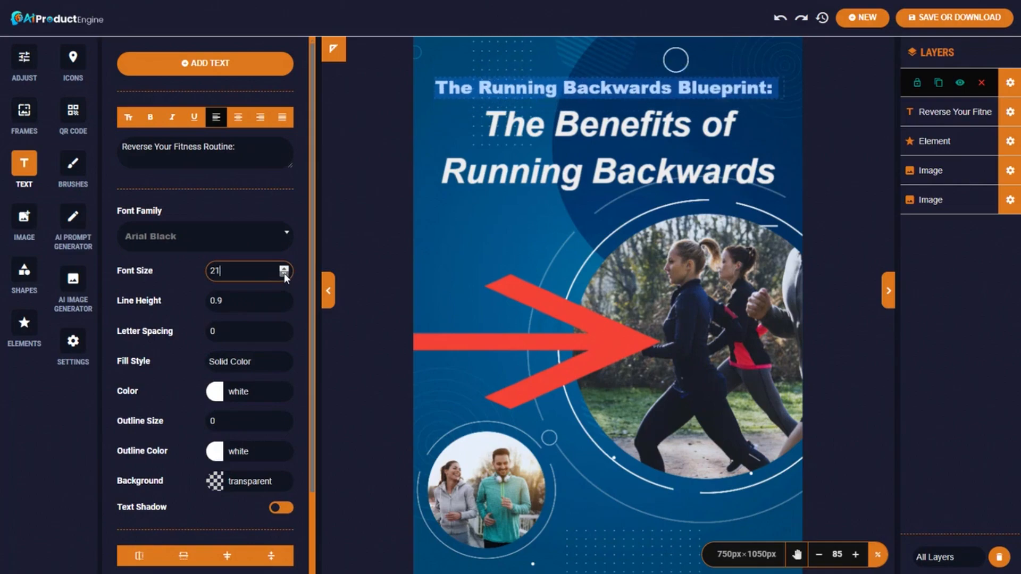
# - Copy the subtitle "The Ultimate Guide to Reversing Your Fitness Routine" from the ebook form and replace the cover's large italic text with it
pyautogui.moveTo(578, 190); pyautogui.dragTo(440, 189)
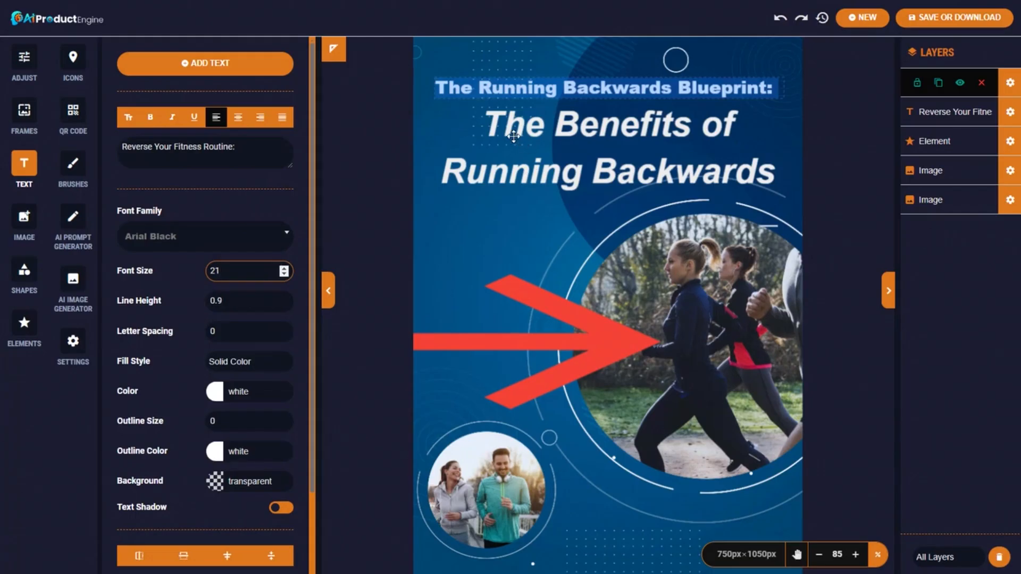
pyautogui.click(511, 135)
pyautogui.tripleClick(512, 131)
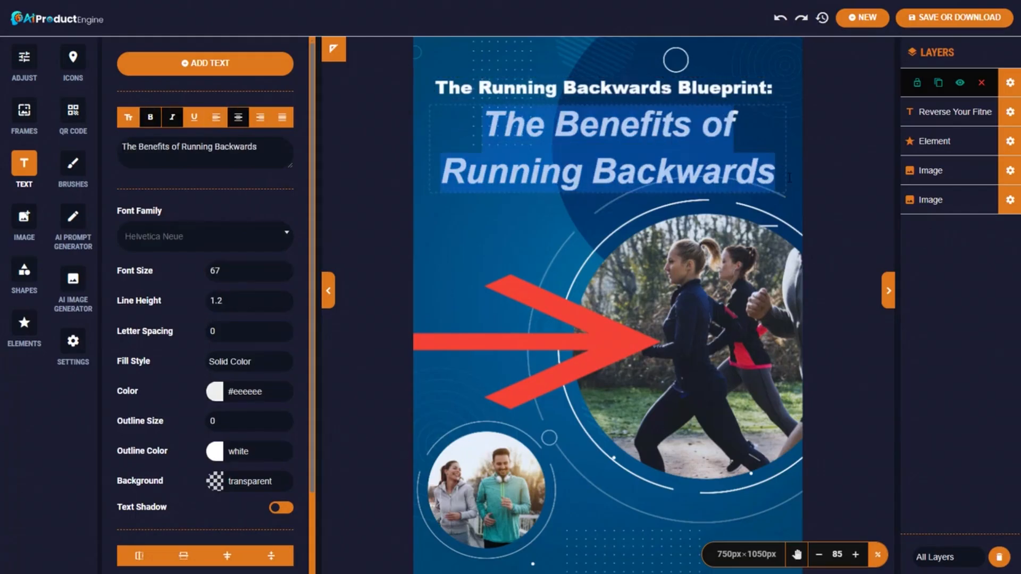
pyautogui.hotkey('ctrl', 'v')
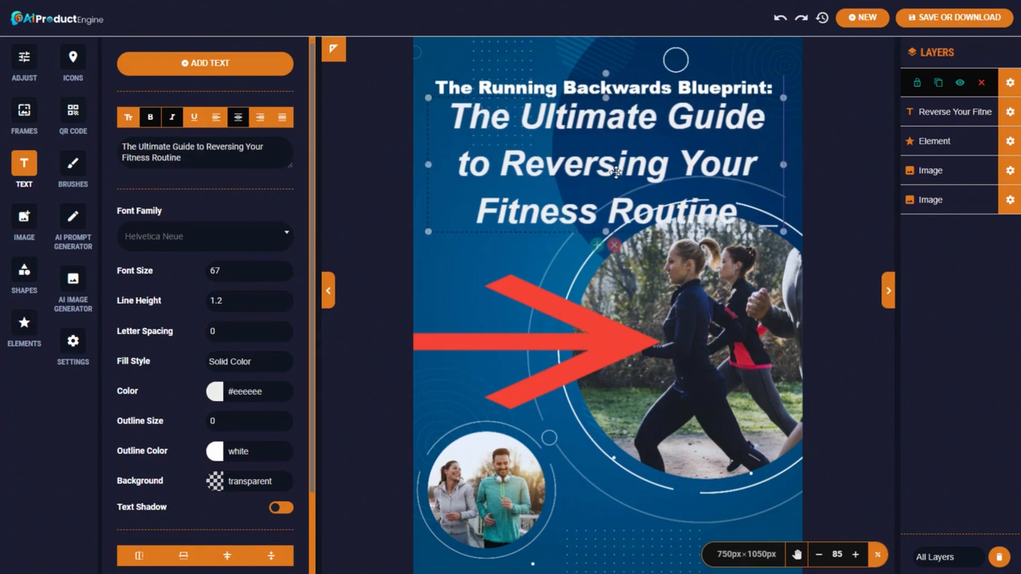
# - Reduce the cover subtitle's line height to 0.9 and move the text up to just beneath the heading
pyautogui.click(284, 304)
pyautogui.click(284, 303)
pyautogui.click(284, 304)
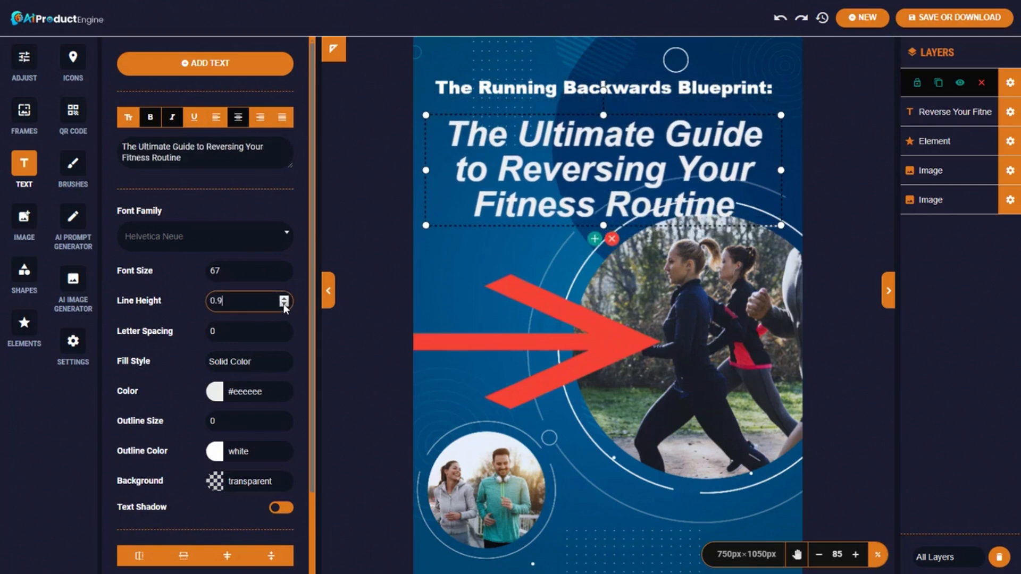
pyautogui.moveTo(567, 146); pyautogui.dragTo(569, 136)
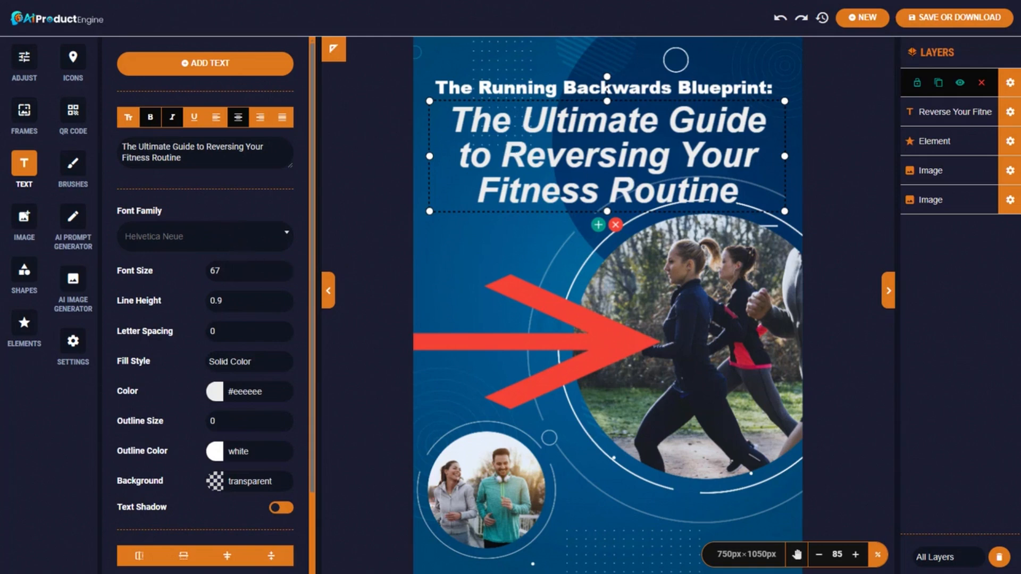
# - Save the finished cover design as an image file named running2
pyautogui.click(954, 20)
pyautogui.click(375, 140)
pyautogui.press('BackSpace')
pyautogui.write('2')
pyautogui.click(631, 141)
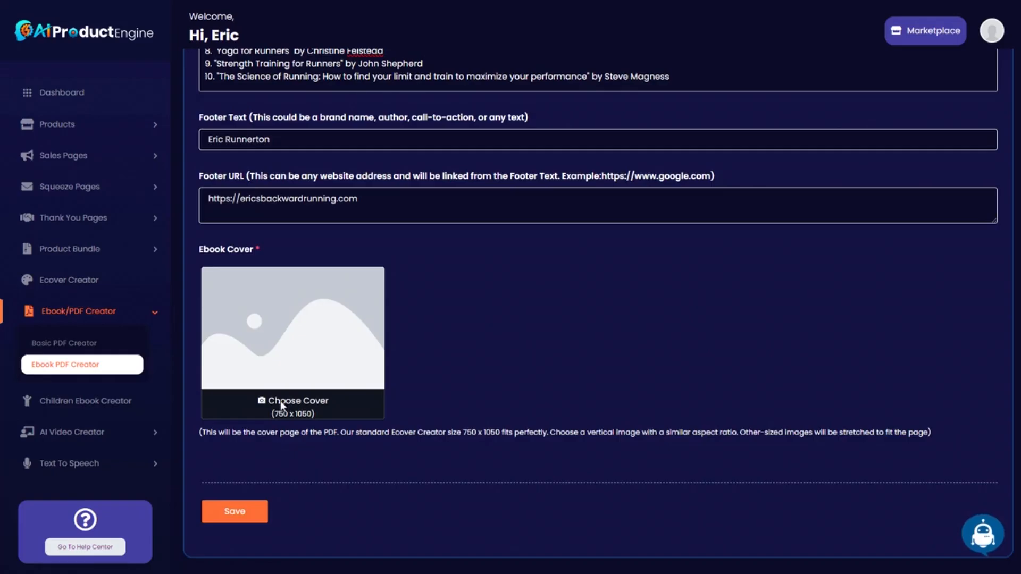
# - Choose running2.png from Downloads as the ebook cover, showing all file types, and save the ebook
pyautogui.click(283, 407)
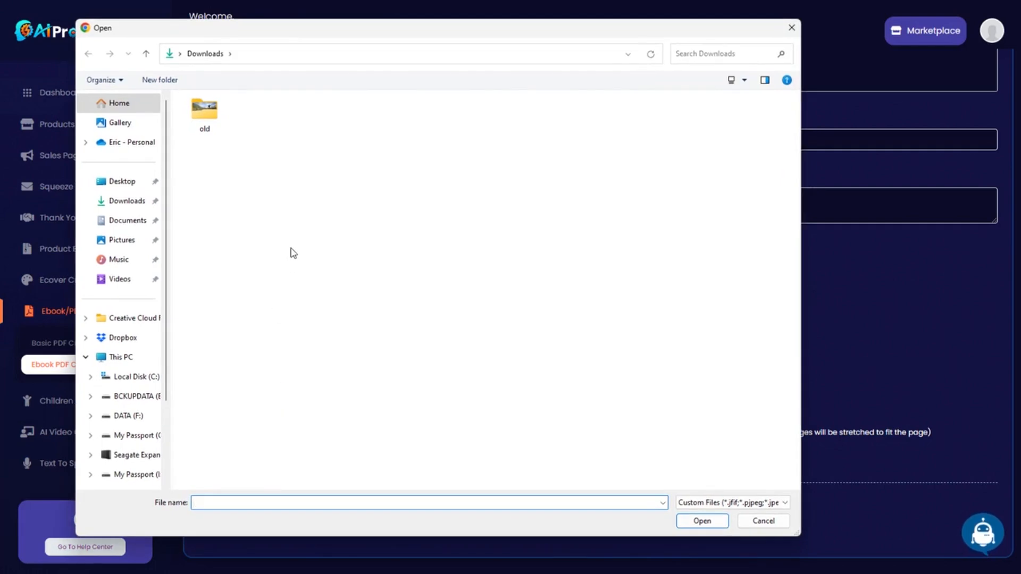
pyautogui.click(777, 503)
pyautogui.click(698, 522)
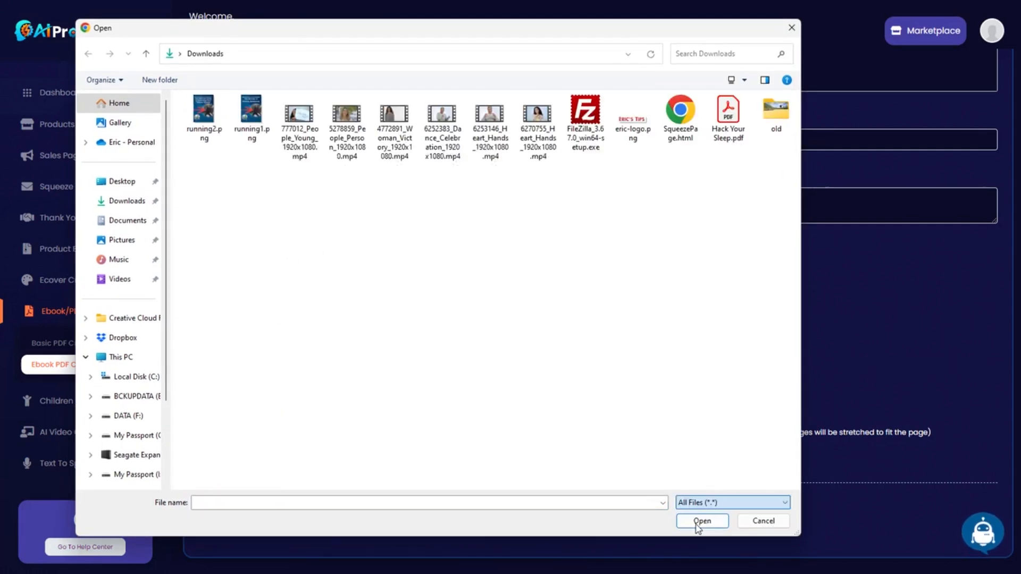
pyautogui.doubleClick(203, 115)
pyautogui.click(235, 513)
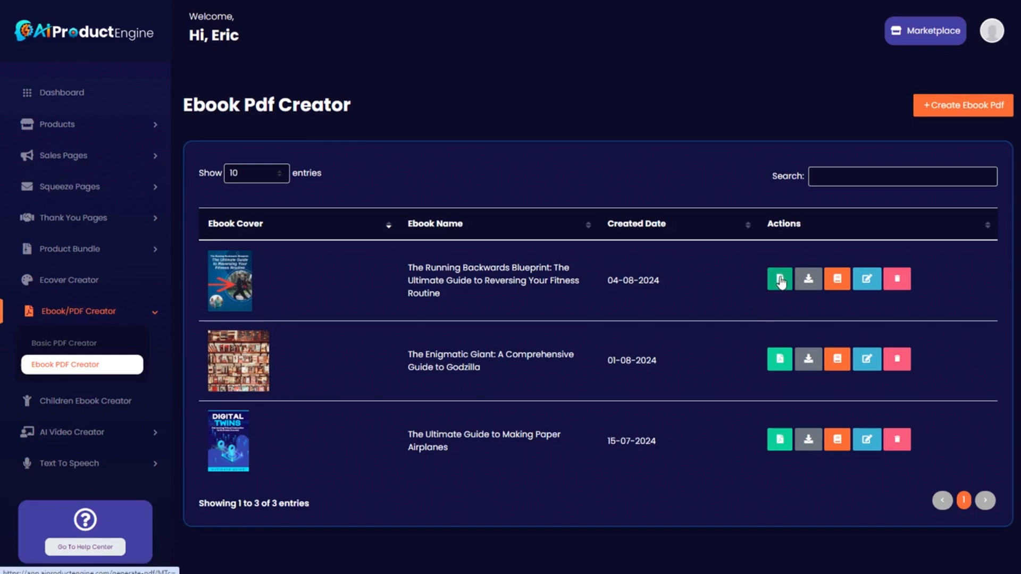
# - Start a new chapter in the Running Backwards ebook and title it "Chapter 1: Introduction", copied from the Notepad outline
pyautogui.click(838, 284)
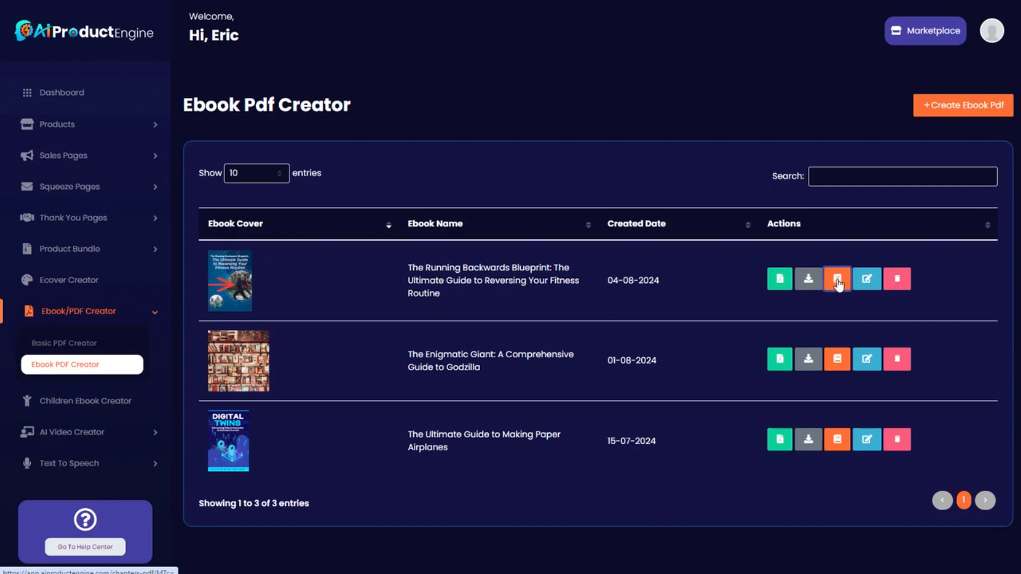
pyautogui.click(947, 108)
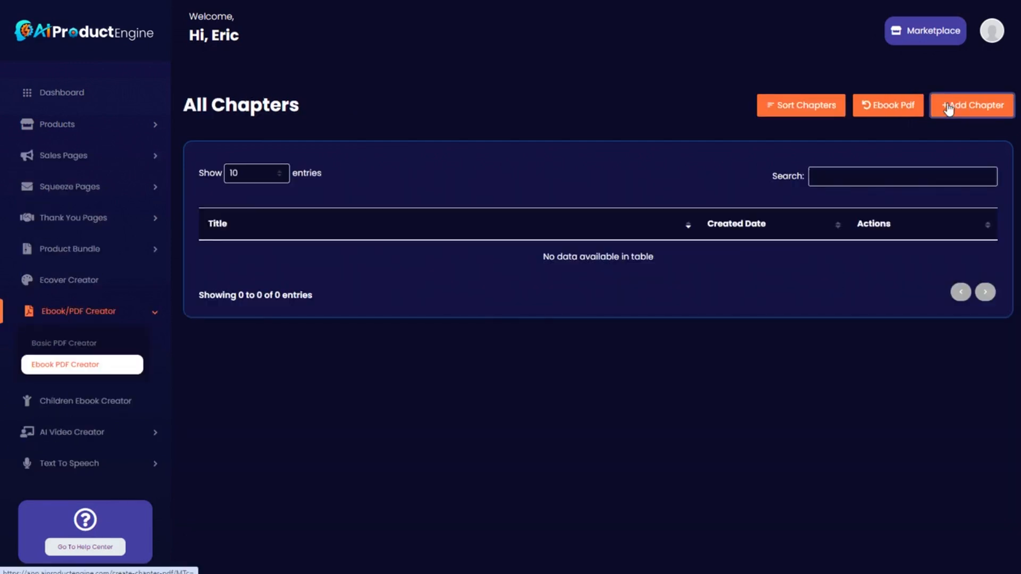
pyautogui.hotkey('alt', 'Tab')
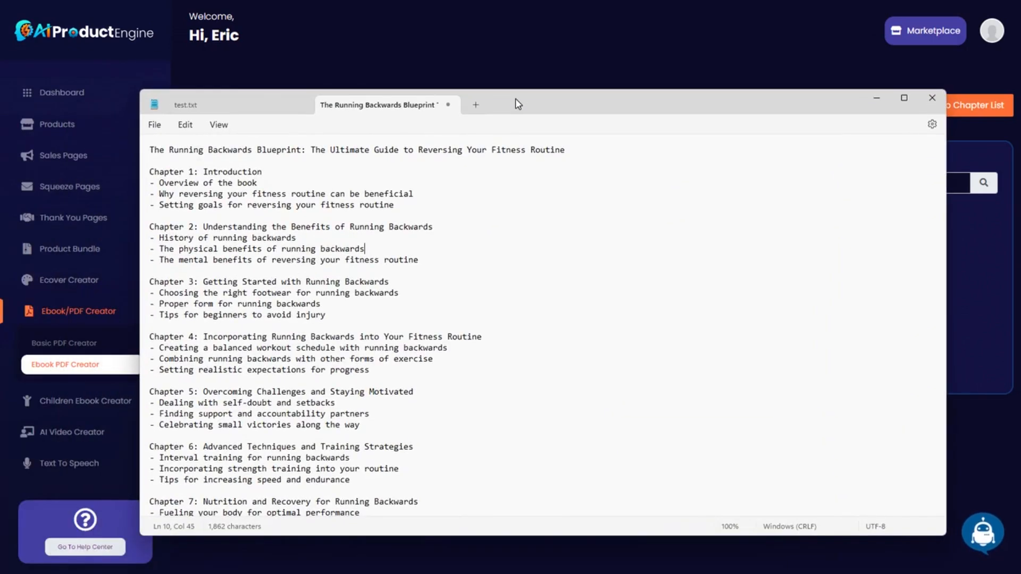
pyautogui.moveTo(553, 101); pyautogui.dragTo(880, 82)
pyautogui.moveTo(255, 147); pyautogui.dragTo(141, 148)
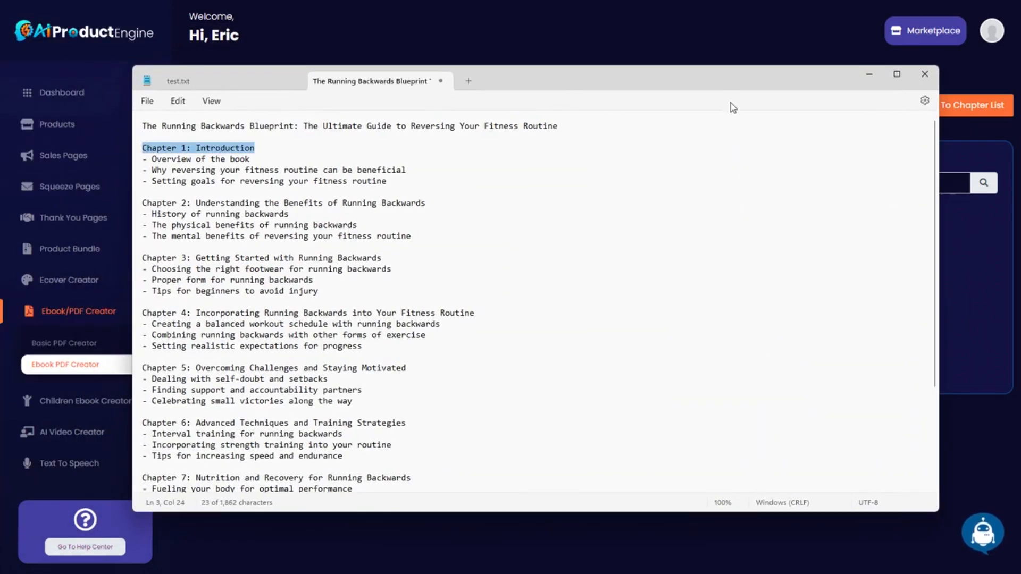
pyautogui.hotkey('ctrl', 'c')
pyautogui.hotkey('alt', 'Tab')
pyautogui.click(429, 189)
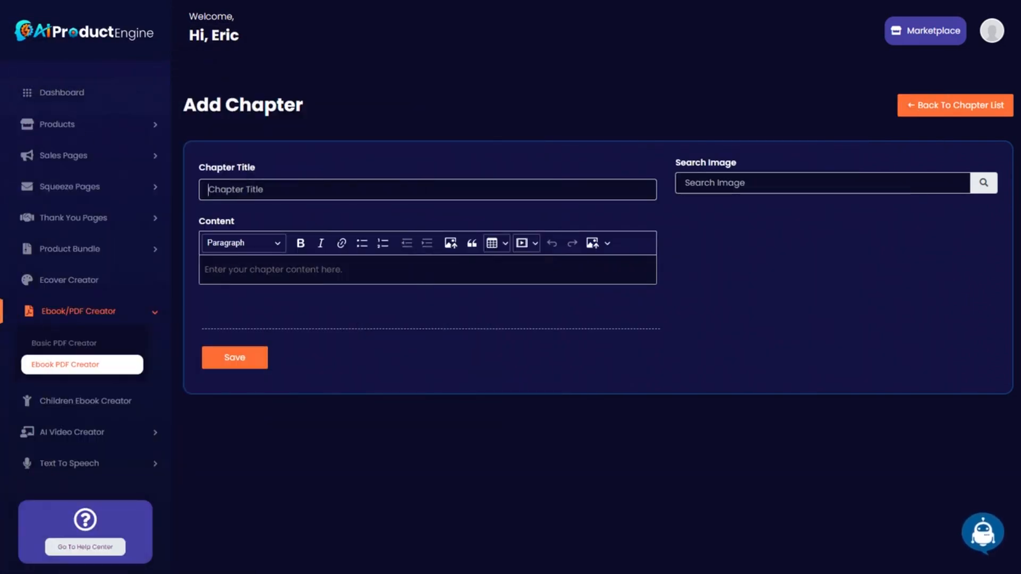
pyautogui.hotkey('ctrl', 'v')
# - Open the AI Writer for the chapter and select the Write a Chapter service
pyautogui.click(982, 534)
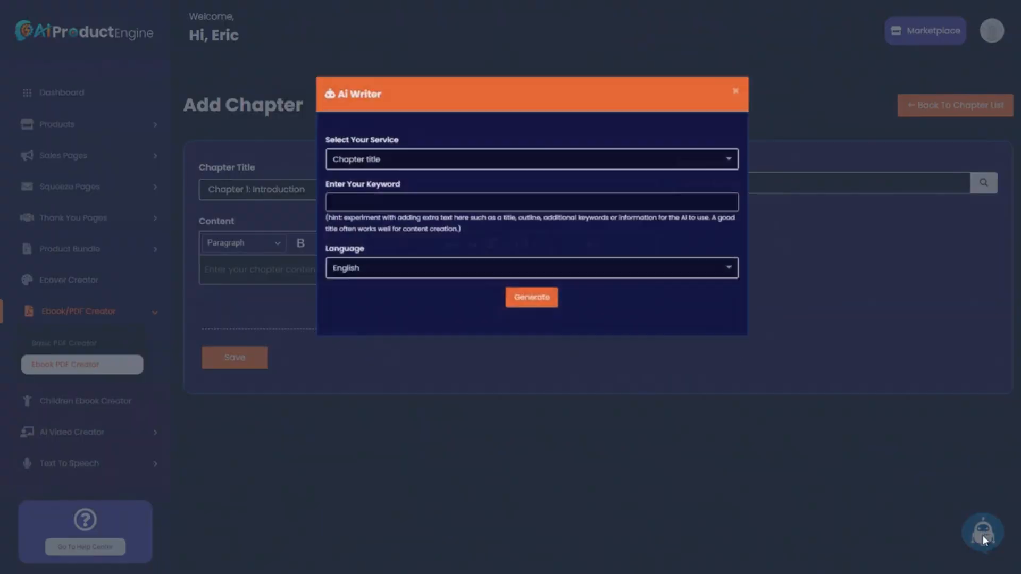
pyautogui.click(383, 113)
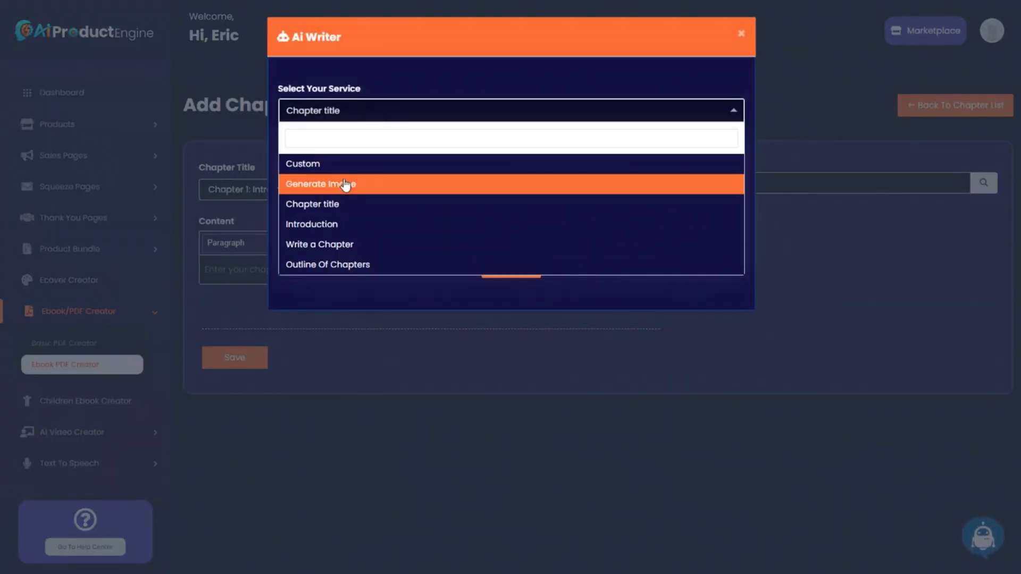
pyautogui.click(334, 247)
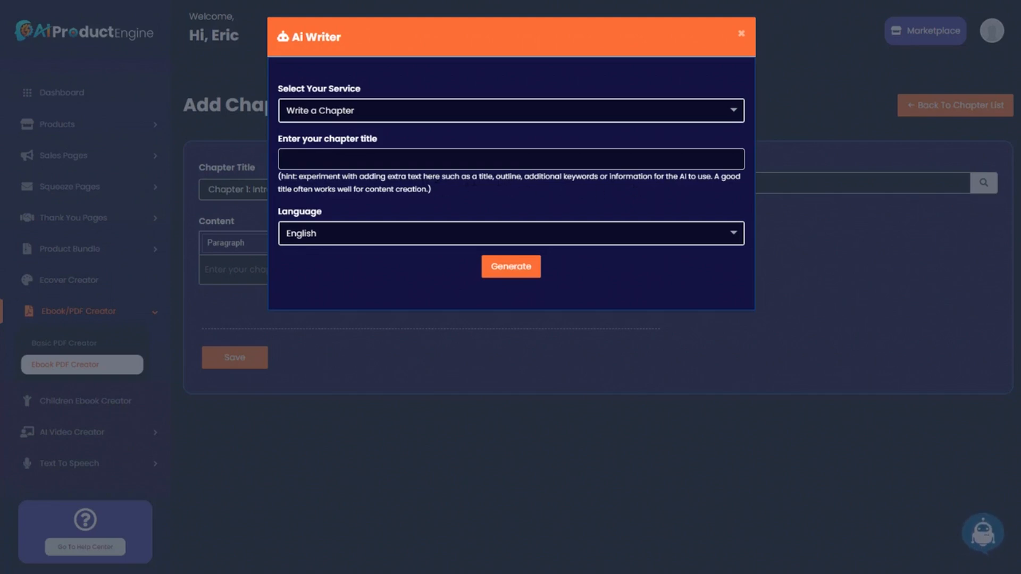
# - Switch to the Notepad outline and go to the bullet points under Chapter 1
pyautogui.moveTo(0, 79); pyautogui.dragTo(523, 94)
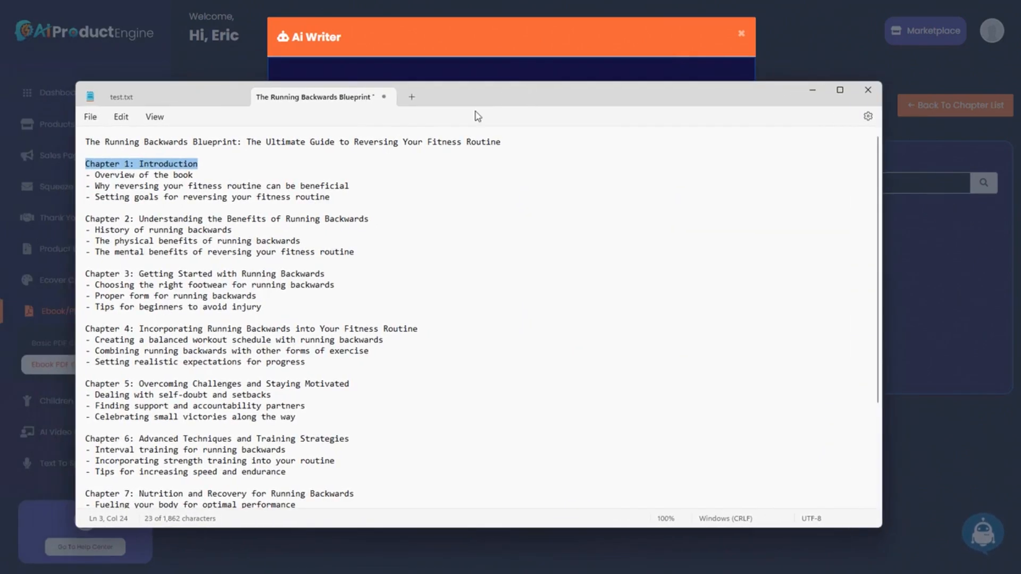
pyautogui.click(181, 178)
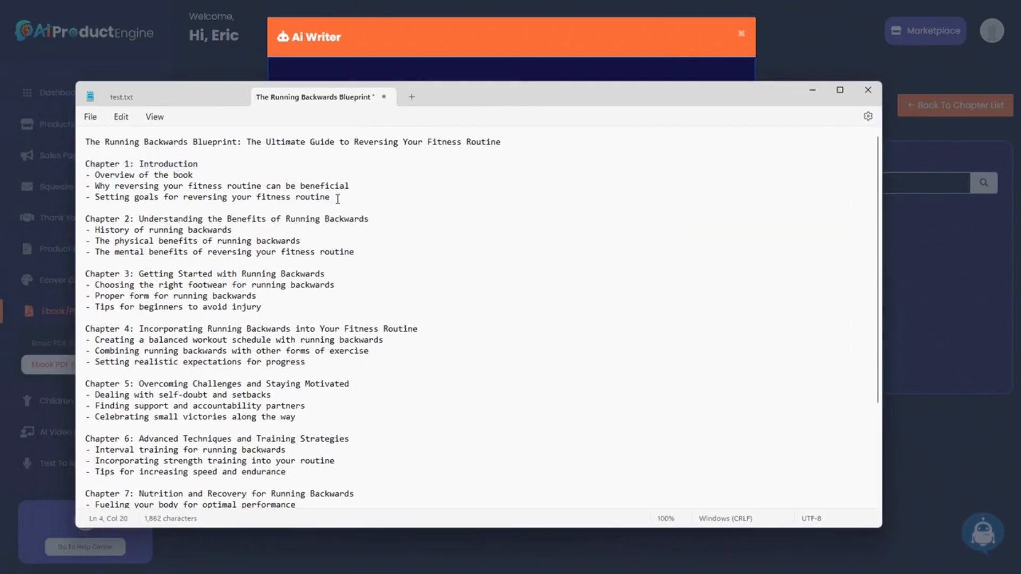
# - Copy the book title and the whole Chapter 1 outline from the notes, and move the notes window aside
pyautogui.moveTo(337, 199); pyautogui.dragTo(85, 166)
pyautogui.click(179, 179)
pyautogui.moveTo(85, 142); pyautogui.dragTo(371, 198)
pyautogui.hotkey('ctrl', 'c')
pyautogui.moveTo(618, 101); pyautogui.dragTo(32, 102)
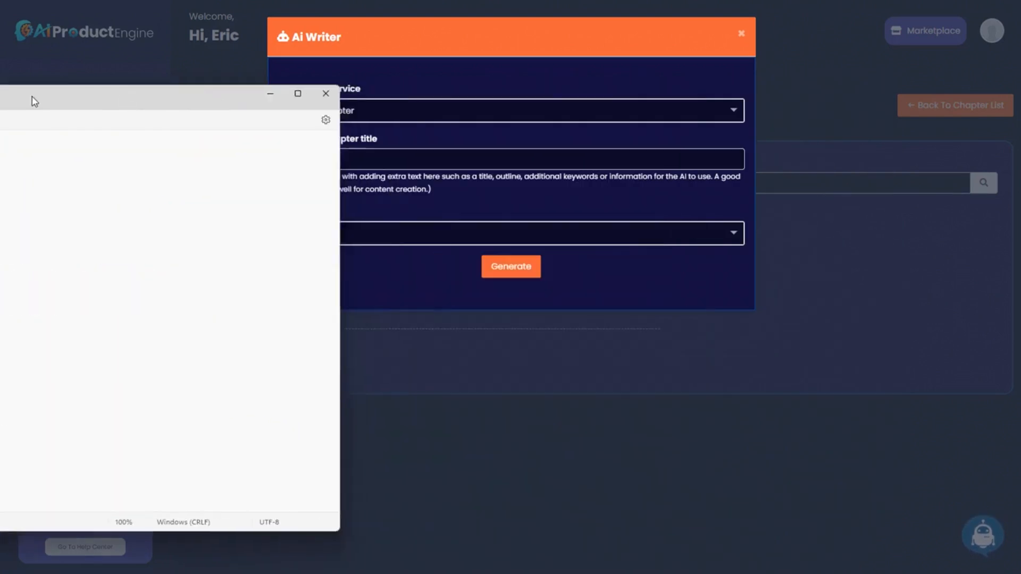
# - Generate a chapter in English with Ai Writer, using the copied book title and Chapter 1 outline as the chapter title prompt
pyautogui.click(372, 158)
pyautogui.hotkey('ctrl', 'v')
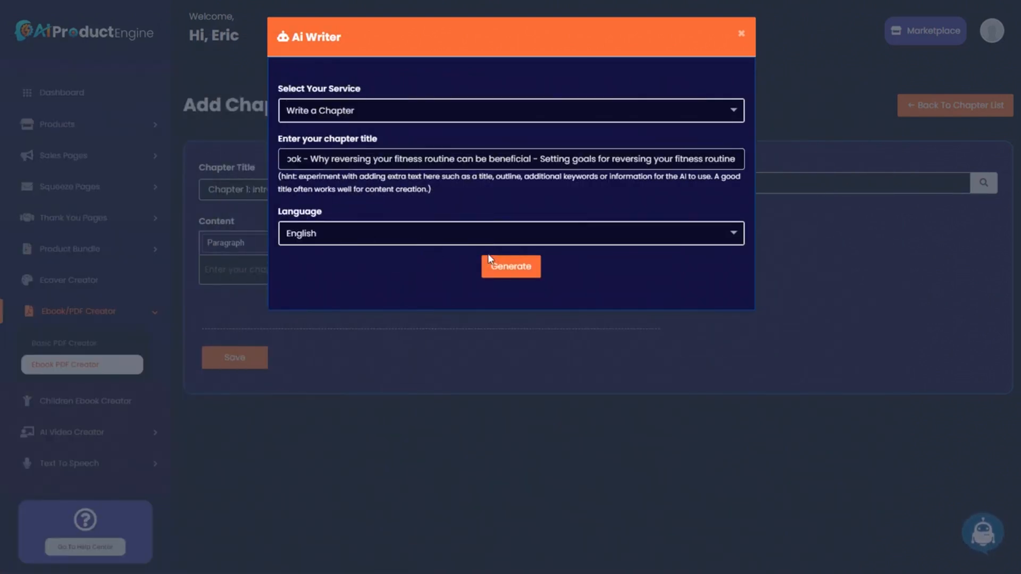
pyautogui.click(517, 267)
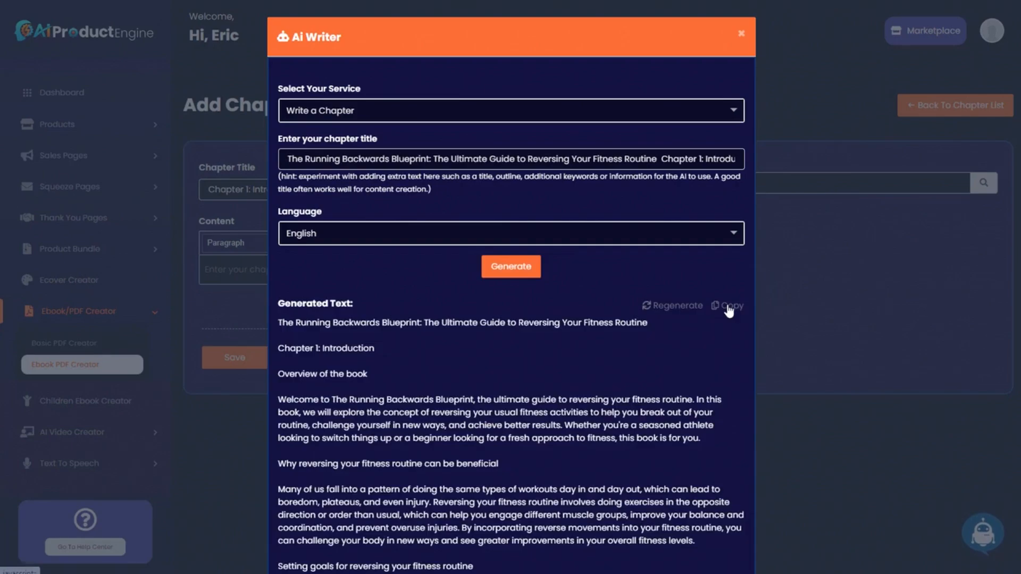
# - Copy the generated introduction text and insert it as the content of Chapter 1
pyautogui.click(724, 298)
pyautogui.click(774, 254)
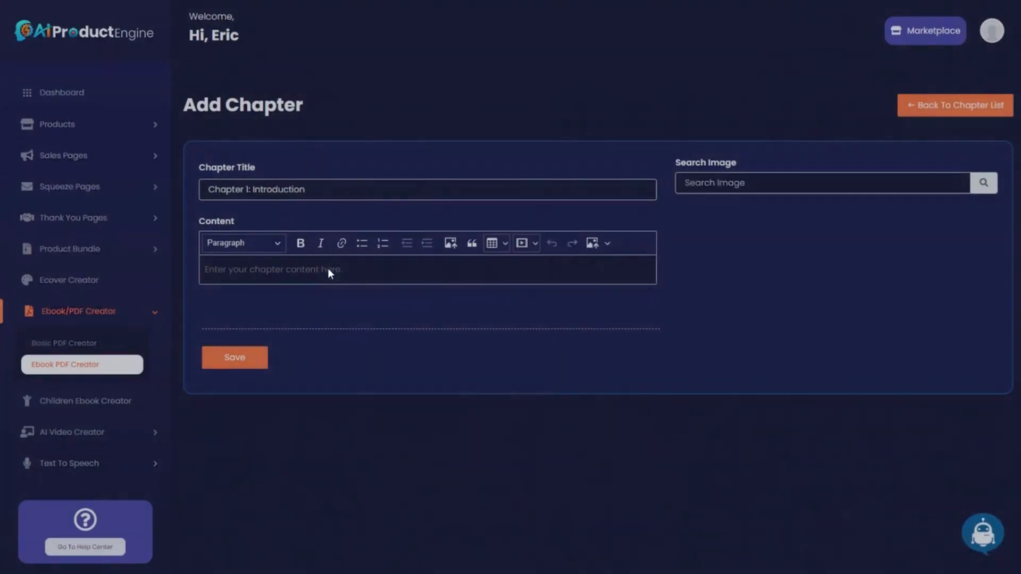
pyautogui.click(328, 268)
pyautogui.hotkey('ctrl', 'v')
pyautogui.scroll(-3, 426, 319)
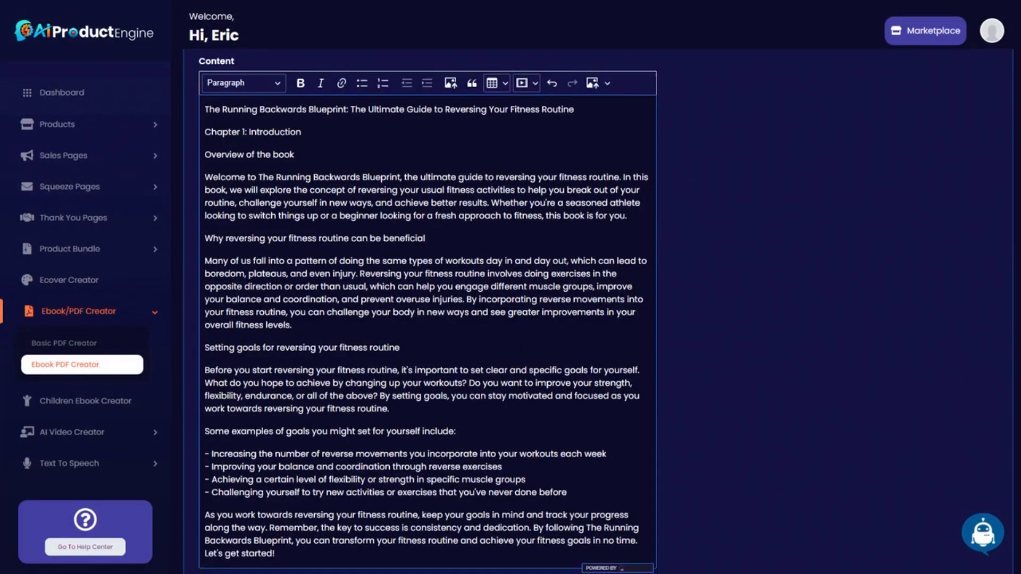
# - Delete the book title, "Chapter 1: Introduction" and "Overview of the book" lines from the beginning of the content, and save the chapter
pyautogui.scroll(6, 425, 319)
pyautogui.click(205, 337)
pyautogui.hotkey('shift', 'Up')
pyautogui.hotkey('shift', 'Up')
pyautogui.hotkey('shift', 'Up')
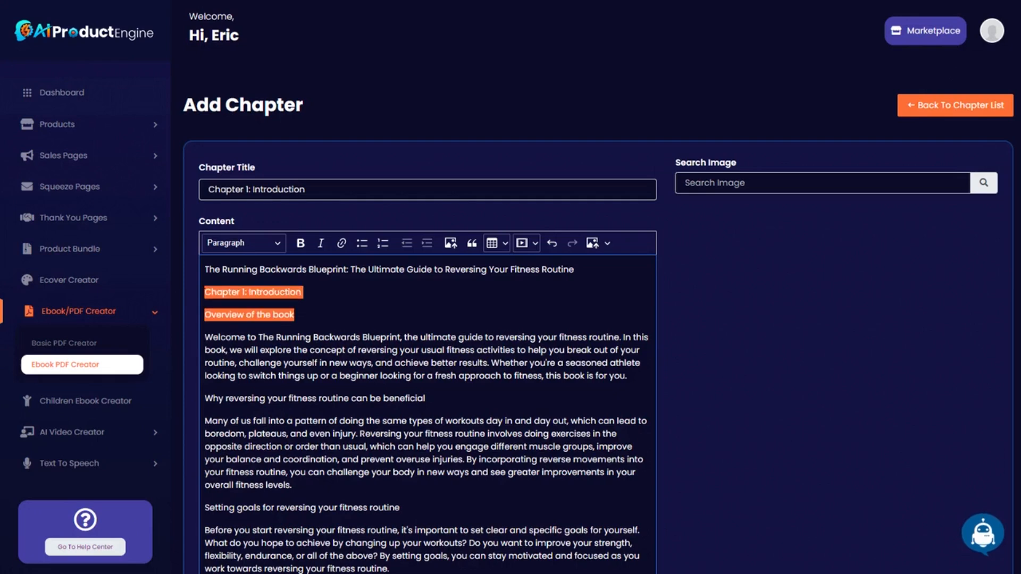
pyautogui.click(293, 296)
pyautogui.moveTo(207, 270); pyautogui.dragTo(344, 269)
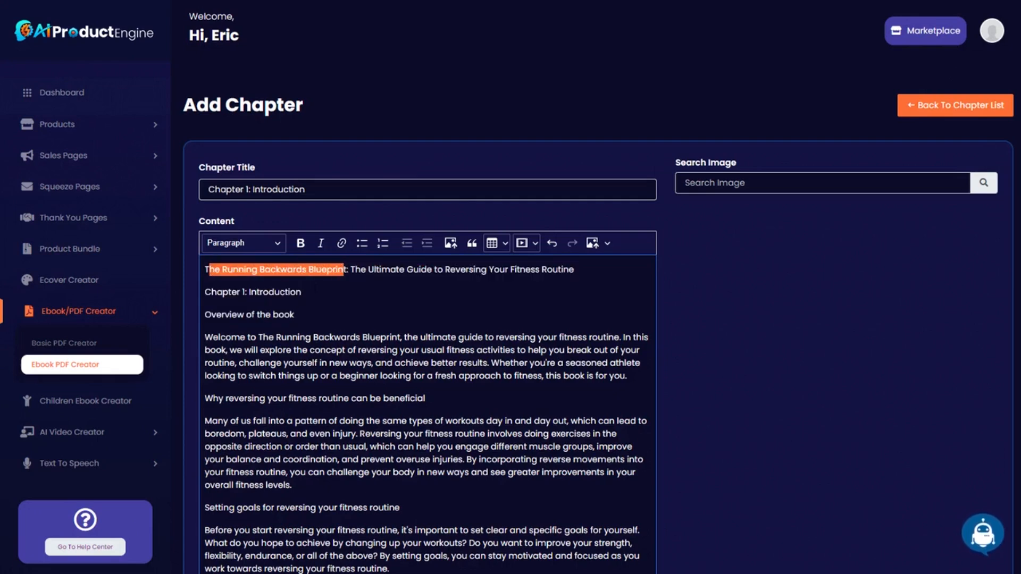
pyautogui.click(309, 292)
pyautogui.hotkey('ctrl', 'a')
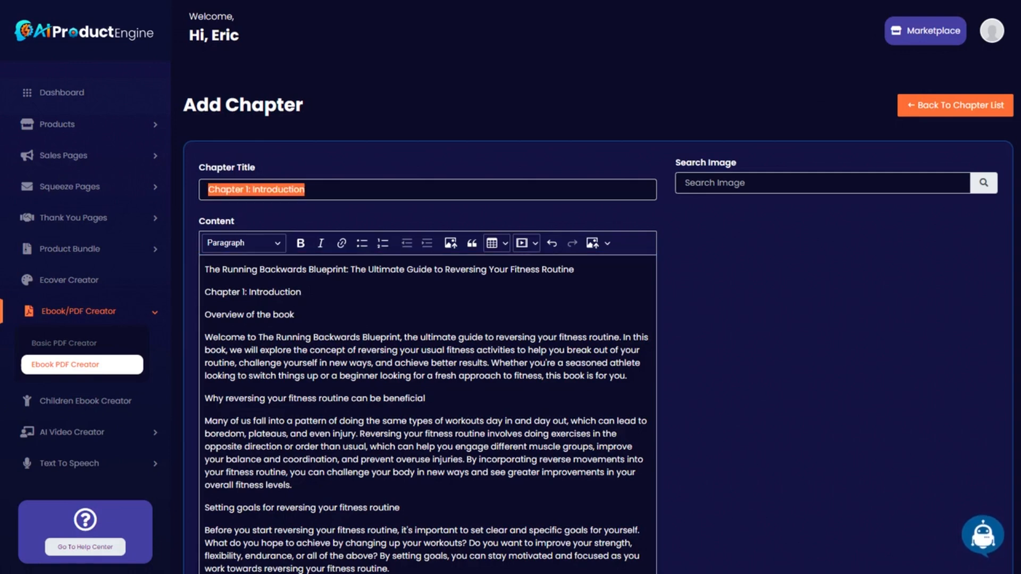
pyautogui.moveTo(295, 314); pyautogui.dragTo(205, 269)
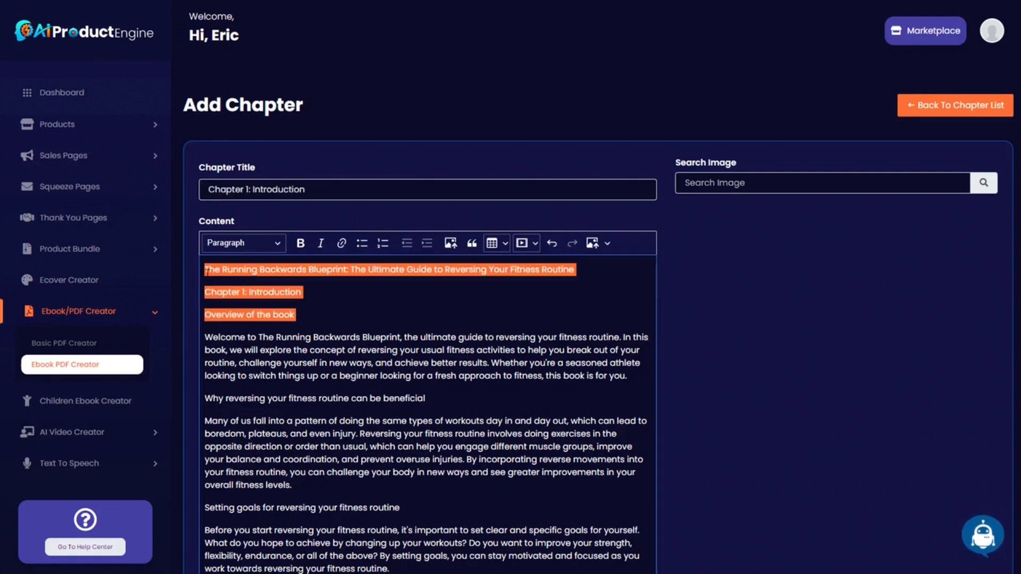
pyautogui.press('BackSpace')
pyautogui.press('Delete')
pyautogui.scroll(-5, 770, 422)
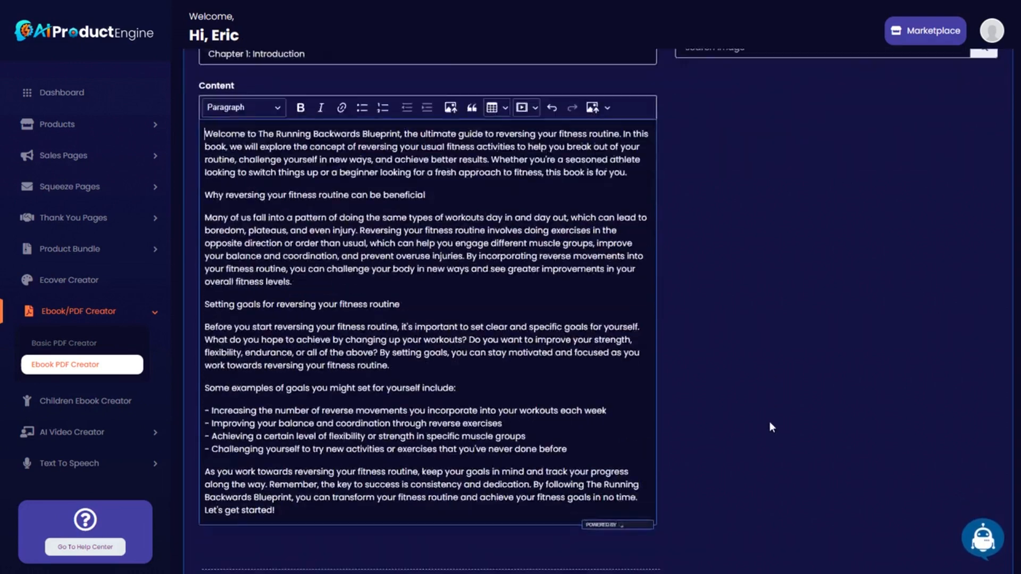
pyautogui.click(246, 522)
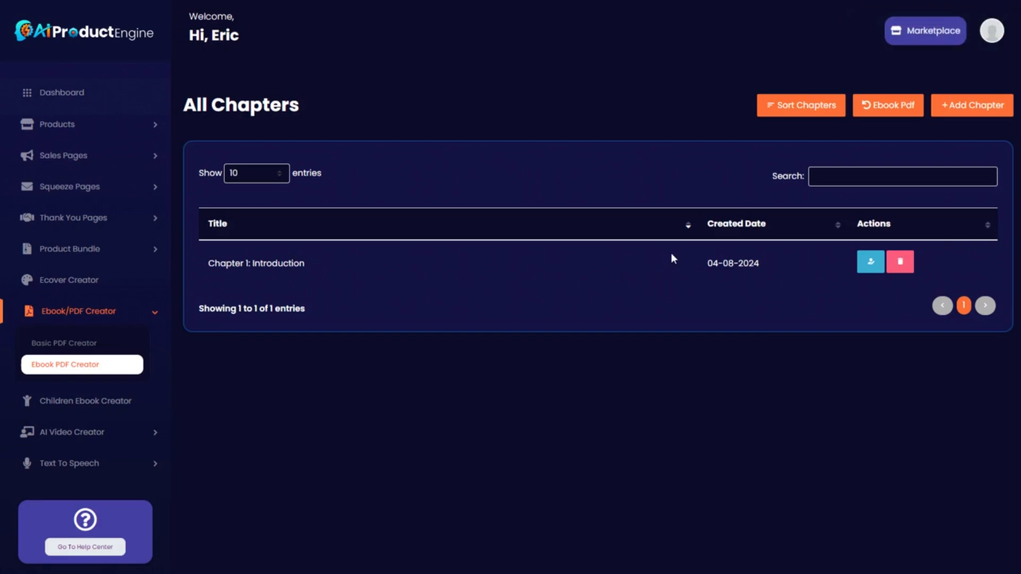
# - Start a new chapter titled "Chapter 2: Understanding the Benefits of Running Backwards", copying the heading from the notes
pyautogui.click(970, 109)
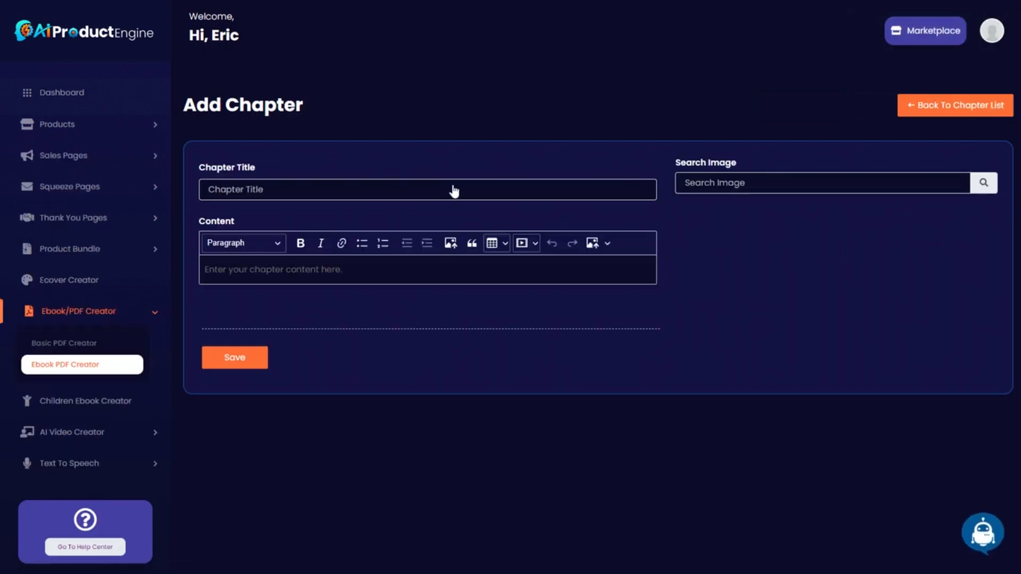
pyautogui.hotkey('alt', 'Tab')
pyautogui.moveTo(412, 101); pyautogui.dragTo(526, 106)
pyautogui.moveTo(407, 229); pyautogui.dragTo(122, 233)
pyautogui.moveTo(718, 103); pyautogui.dragTo(0, 106)
pyautogui.click(244, 188)
pyautogui.hotkey('ctrl', 'v')
# - Generate English text for the copied Chapter 2 title with Ai Writer's Write a Chapter service
pyautogui.click(983, 534)
pyautogui.click(384, 114)
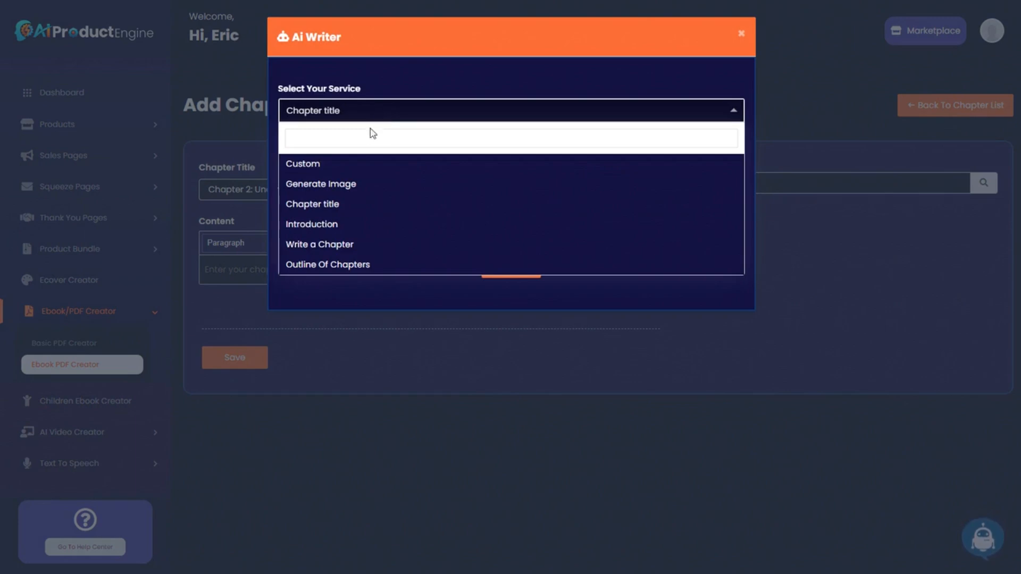
pyautogui.click(349, 244)
pyautogui.click(351, 158)
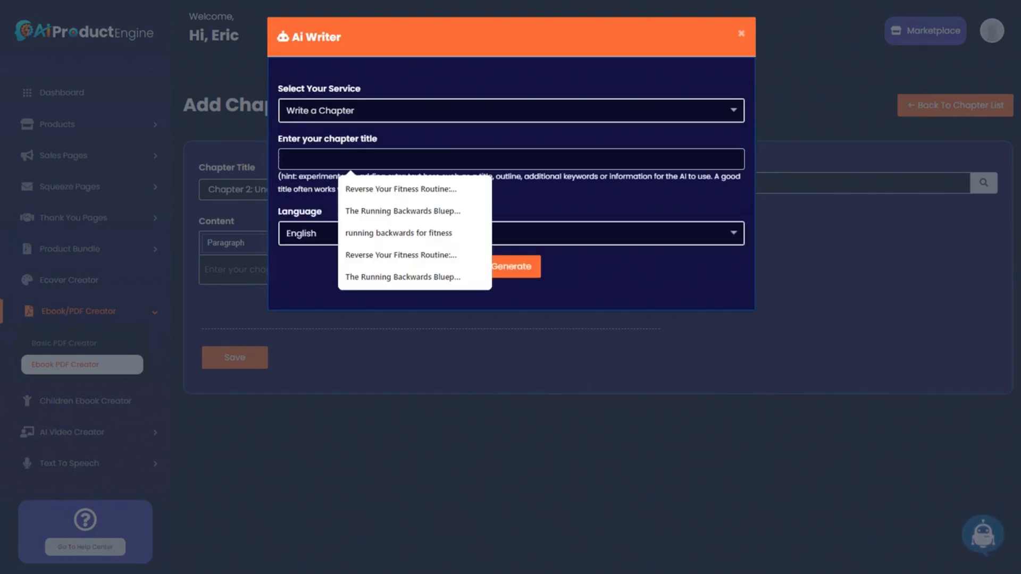
pyautogui.hotkey('ctrl', 'v')
pyautogui.click(511, 270)
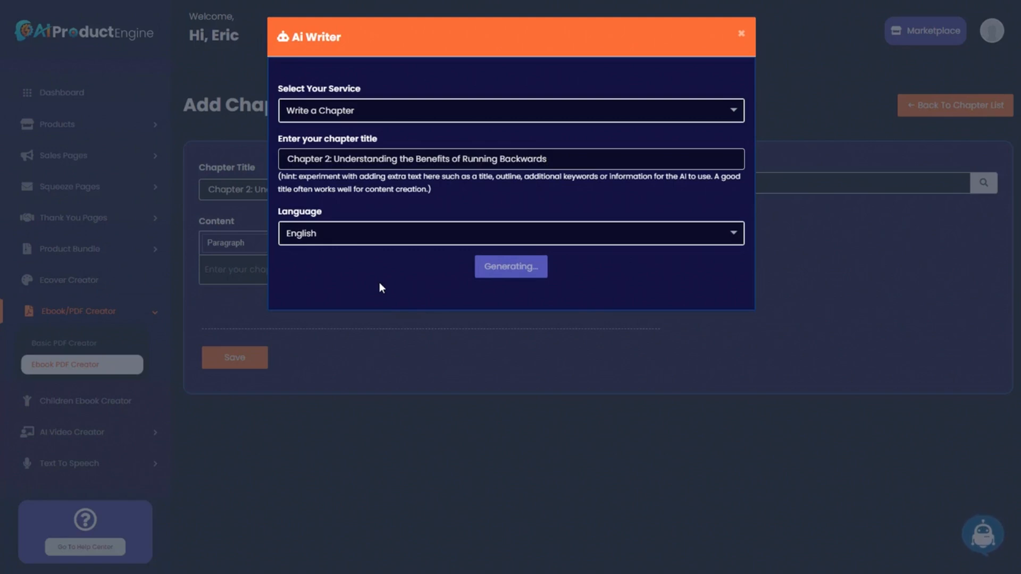
# - Copy the generated Chapter 2 text and insert it as the chapter content
pyautogui.click(728, 304)
pyautogui.click(815, 280)
pyautogui.click(275, 268)
pyautogui.hotkey('ctrl', 'v')
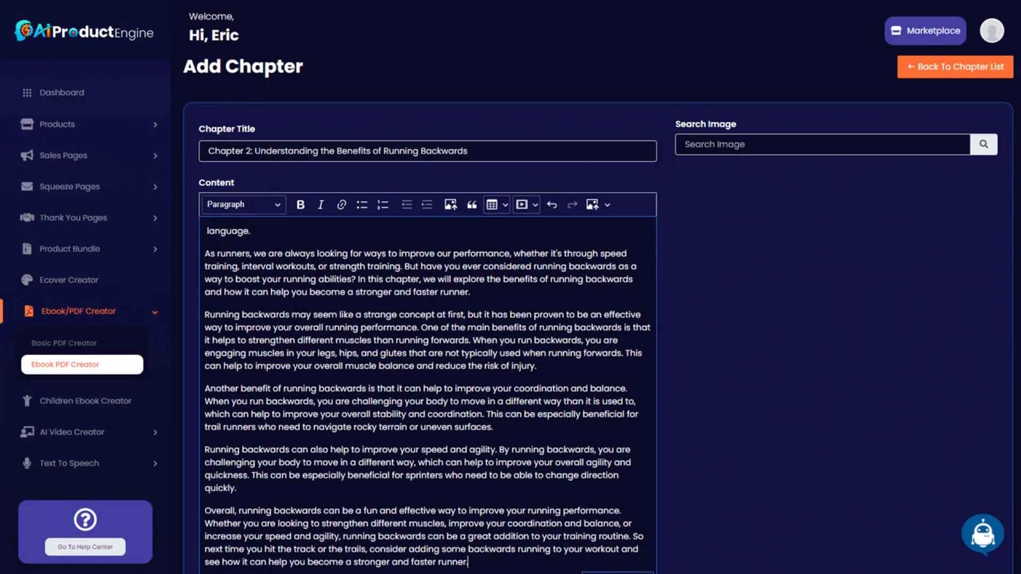
# - Remove the stray "language." line and the empty paragraph from the beginning of the Chapter 2 content
pyautogui.press('BackSpace')
pyautogui.press('BackSpace')
pyautogui.press('BackSpace')
pyautogui.press('BackSpace')
pyautogui.press('BackSpace')
pyautogui.press('BackSpace')
pyautogui.press('BackSpace')
pyautogui.press('BackSpace')
pyautogui.press('BackSpace')
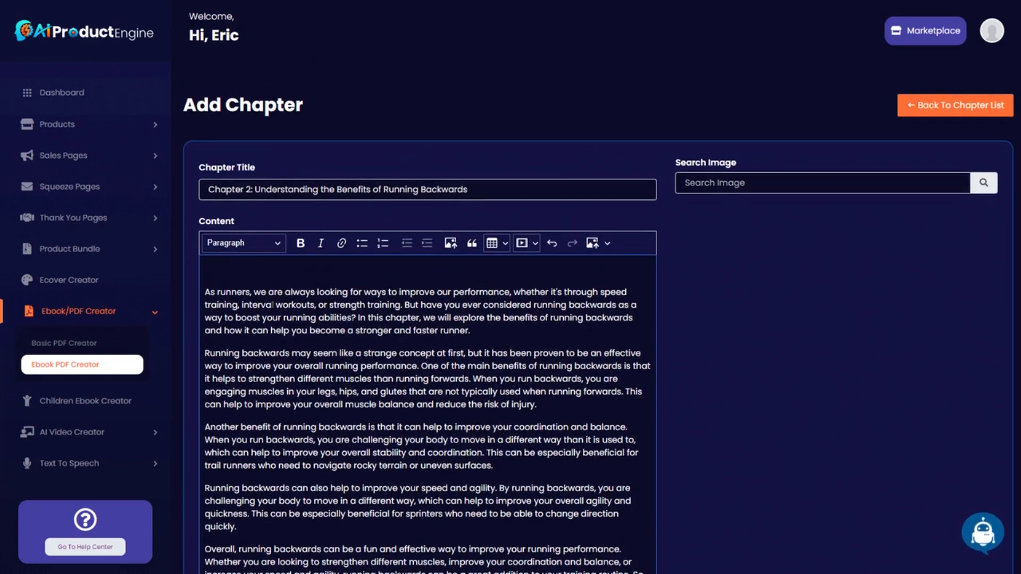
pyautogui.scroll(-1, 598, 308)
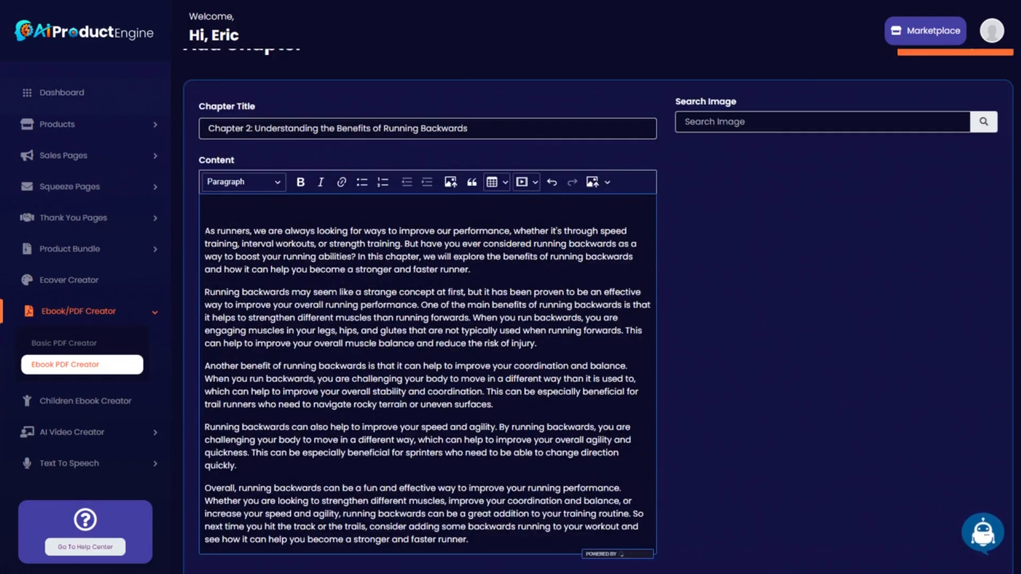
pyautogui.press('Down')
pyautogui.press('BackSpace')
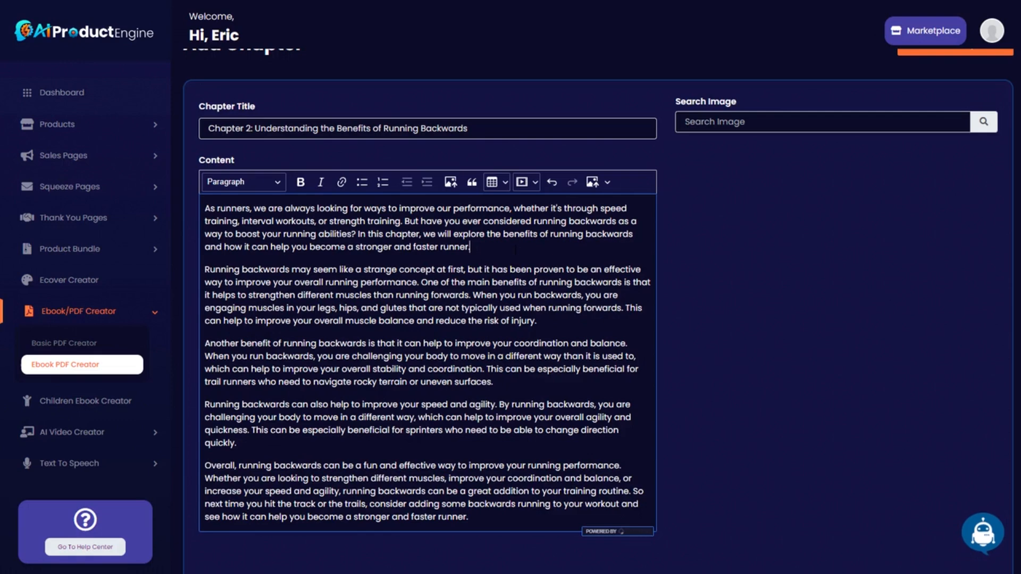
# - Search images for "runner" and insert the photo of a runner in a black hoodie on tarmac below the first paragraph
pyautogui.click(515, 250)
pyautogui.press('Return')
pyautogui.click(685, 121)
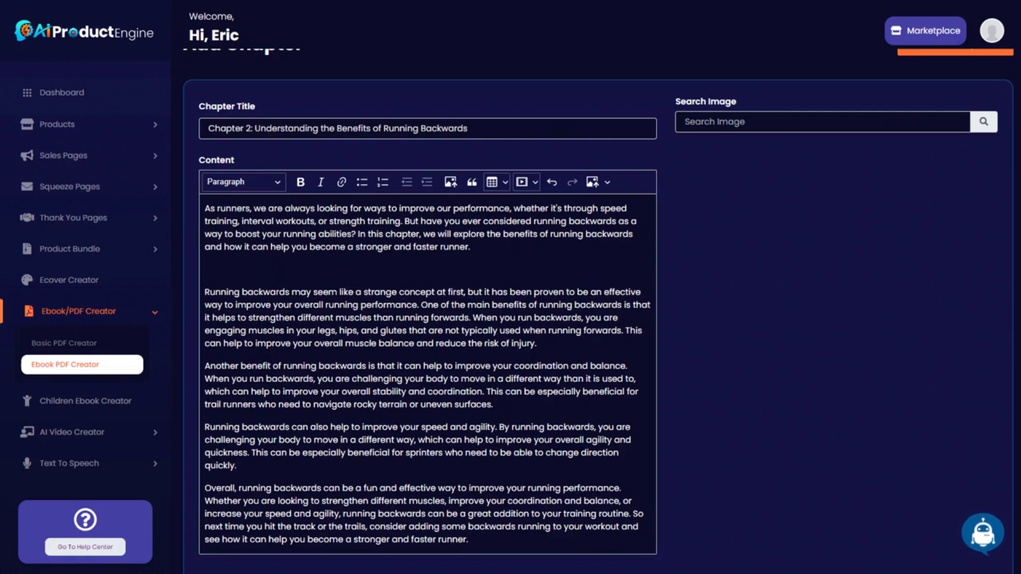
pyautogui.write('runner')
pyautogui.click(980, 128)
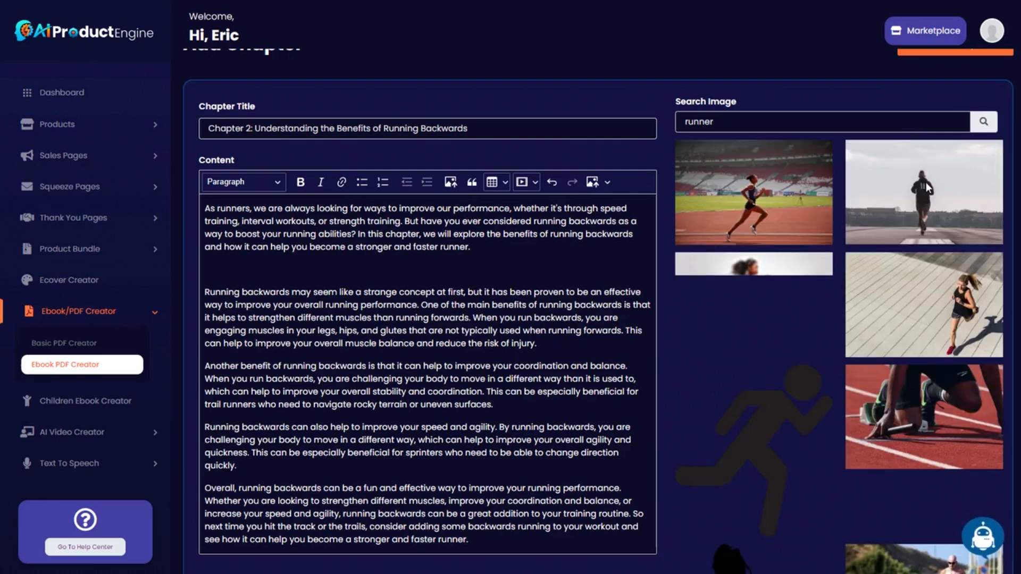
pyautogui.moveTo(939, 184); pyautogui.dragTo(298, 263)
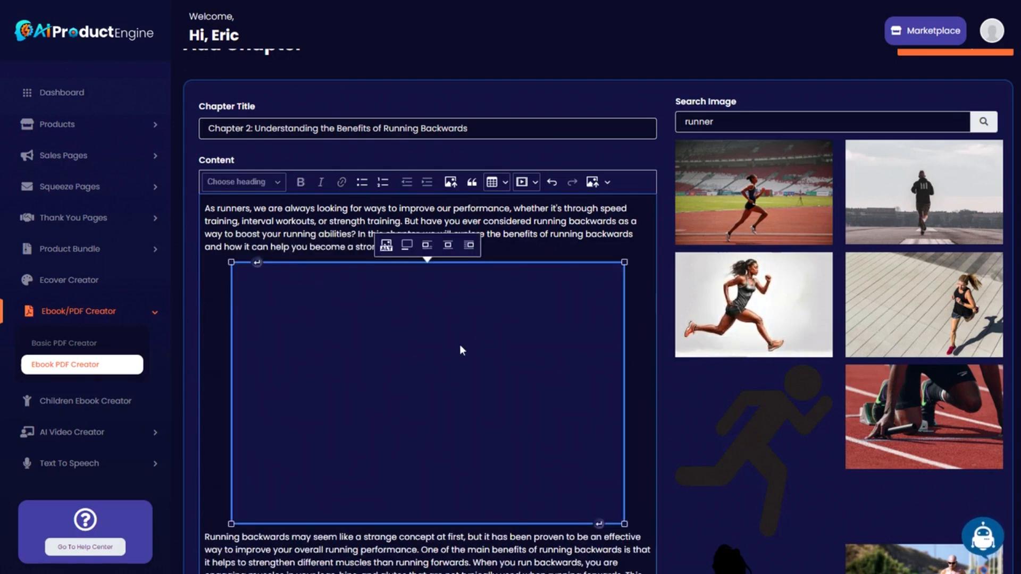
# - Review the Chapter 2 content with its inserted picture and save the chapter
pyautogui.scroll(-1, 553, 412)
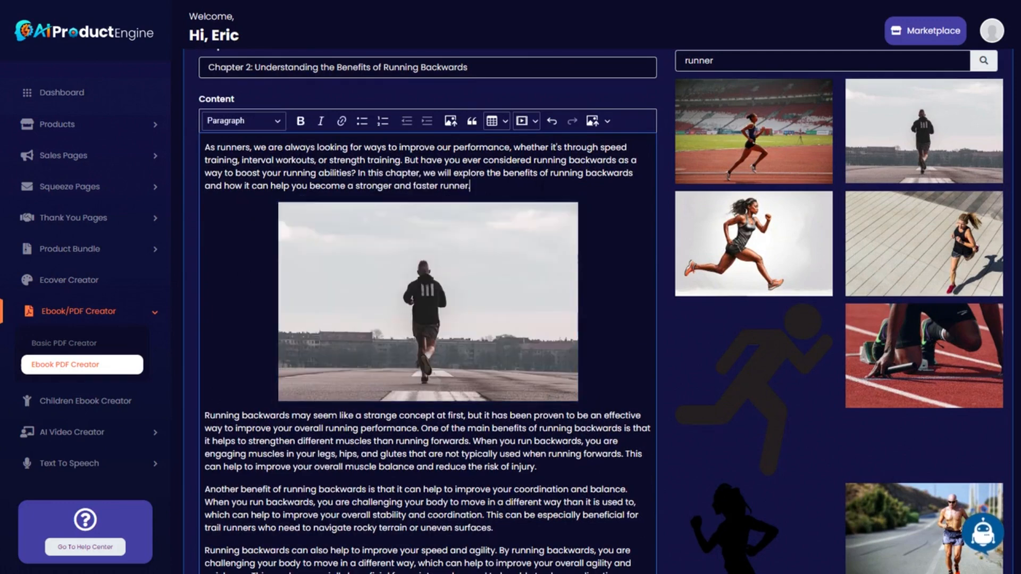
pyautogui.scroll(2, 429, 319)
pyautogui.scroll(-4, 428, 372)
pyautogui.scroll(-4, 254, 449)
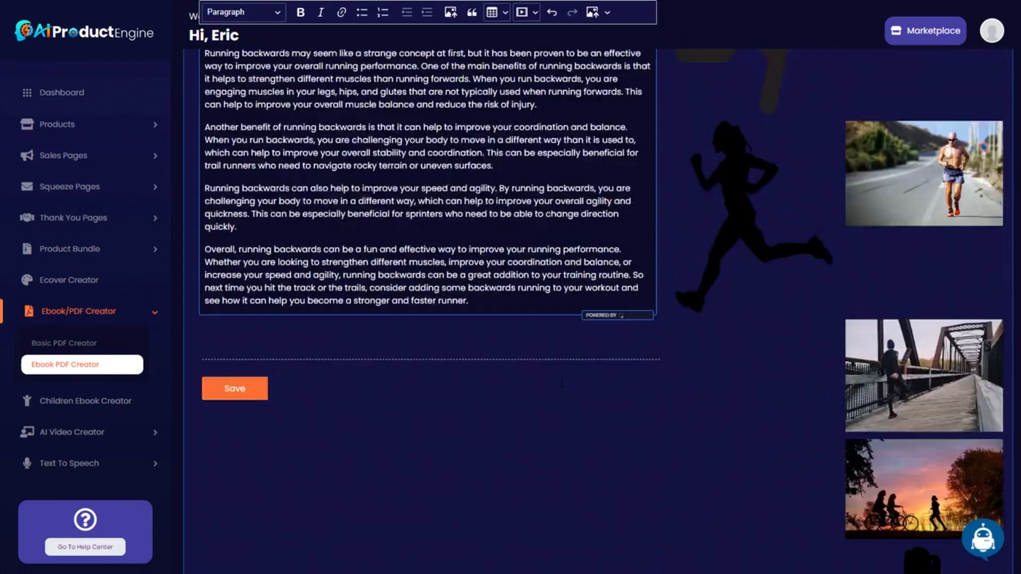
pyautogui.scroll(1, 253, 449)
pyautogui.click(253, 447)
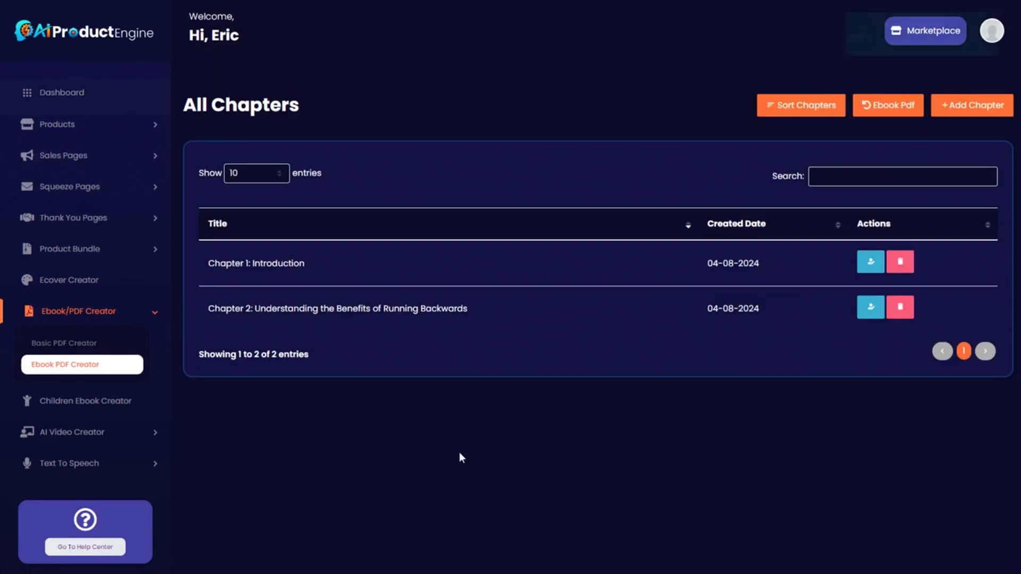
# - Start another new chapter and copy the "Chapter 4: Incorporating Running Backwards into Your Fitness Routine" heading from the notes
pyautogui.click(972, 106)
pyautogui.moveTo(0, 102); pyautogui.dragTo(580, 88)
pyautogui.scroll(-2, 397, 282)
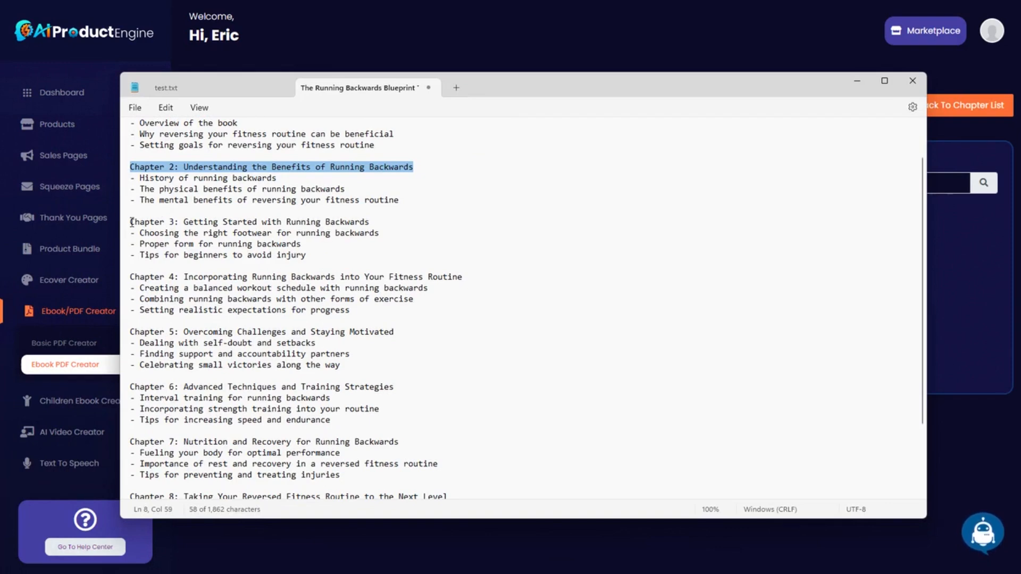
pyautogui.scroll(-3, 293, 334)
pyautogui.scroll(4, 277, 330)
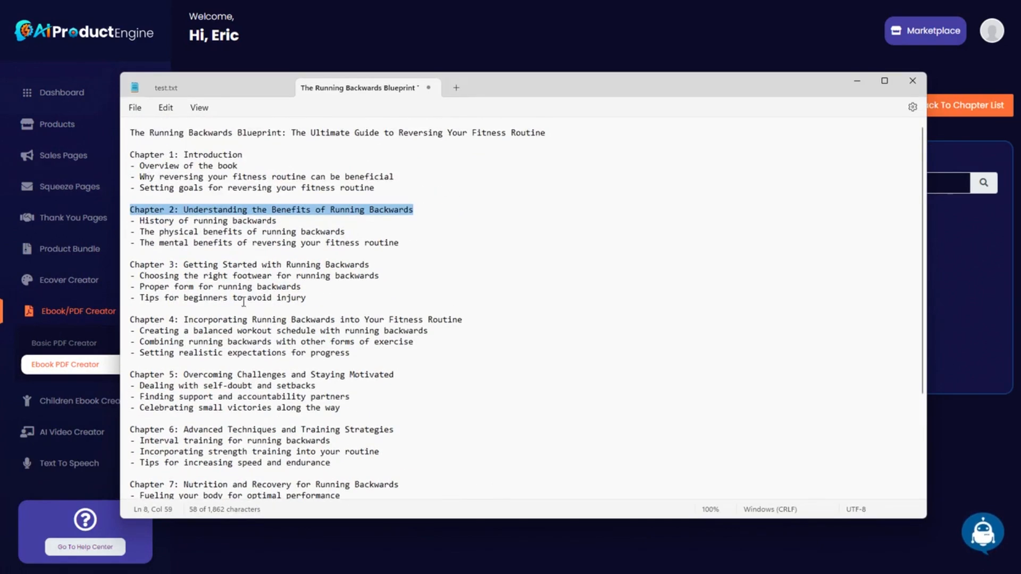
pyautogui.moveTo(133, 264); pyautogui.dragTo(343, 301)
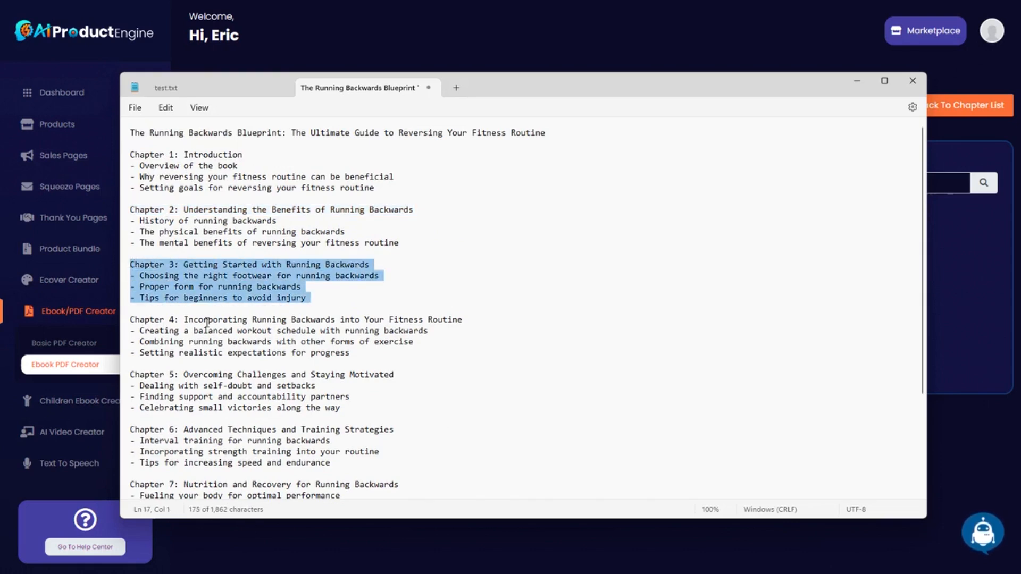
pyautogui.click(202, 320)
pyautogui.moveTo(131, 319); pyautogui.dragTo(424, 358)
pyautogui.moveTo(464, 319); pyautogui.dragTo(143, 325)
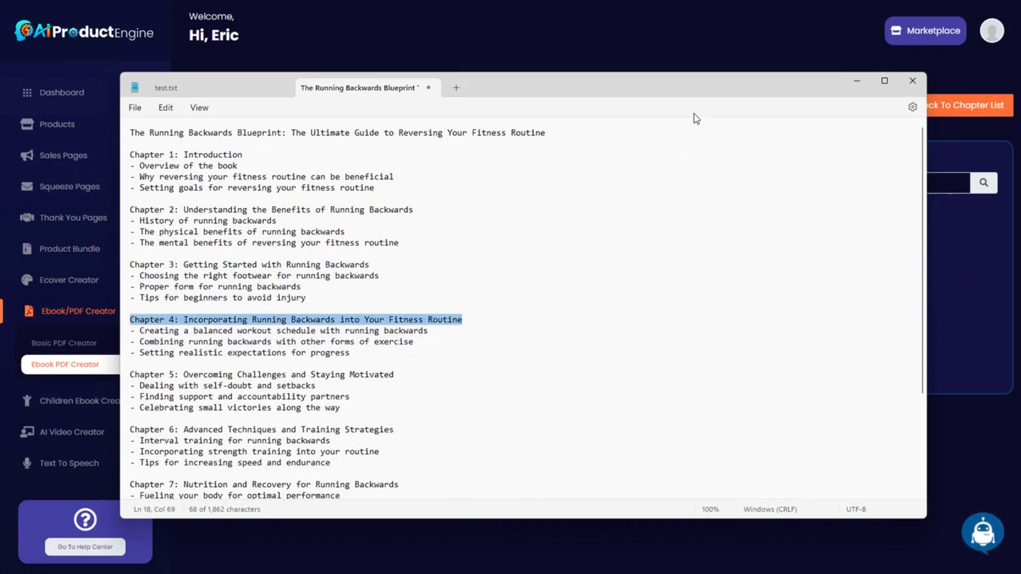
pyautogui.moveTo(717, 87); pyautogui.dragTo(0, 87)
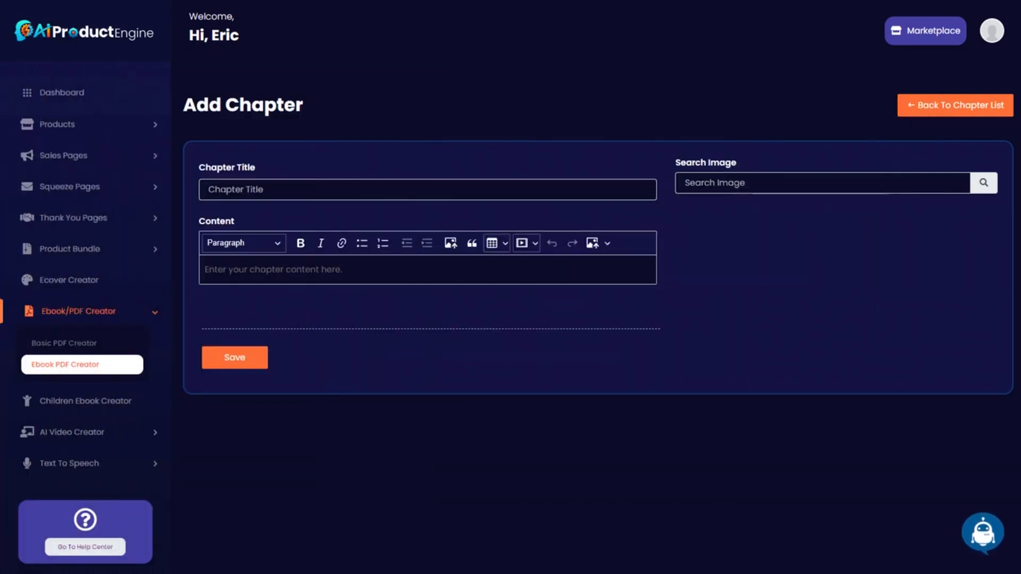
# - Title the chapter "Chapter 3: Incorporating Running Backwards into Your Fitness Routine" and copy that title
pyautogui.hotkey('ctrl', 'v')
pyautogui.write('3')
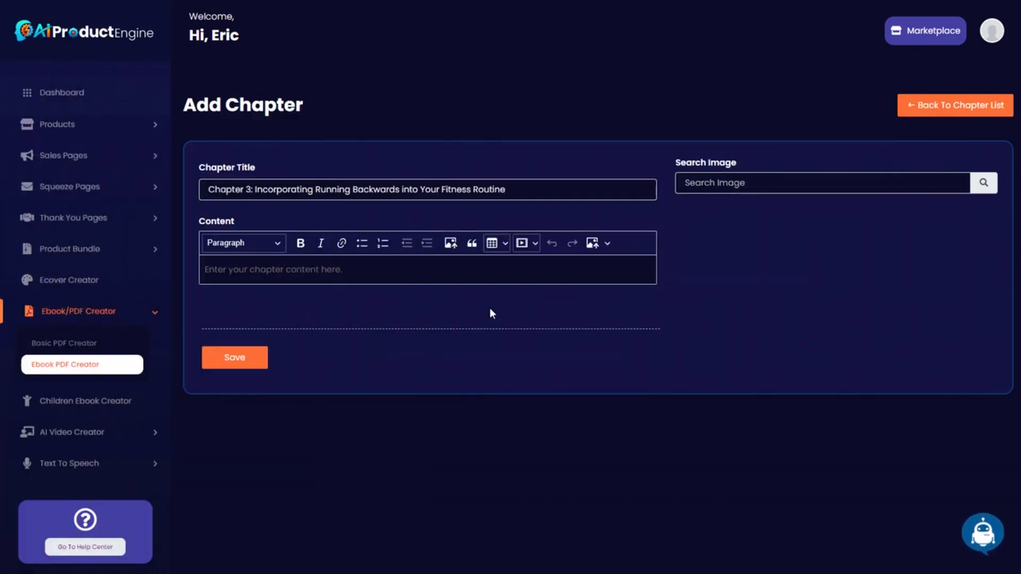
pyautogui.hotkey('ctrl', 'a')
pyautogui.hotkey('ctrl', 'c')
# - Generate English text for the copied Chapter 3 title with Ai Writer's Write a Chapter service, and copy the generated text
pyautogui.click(983, 534)
pyautogui.click(363, 116)
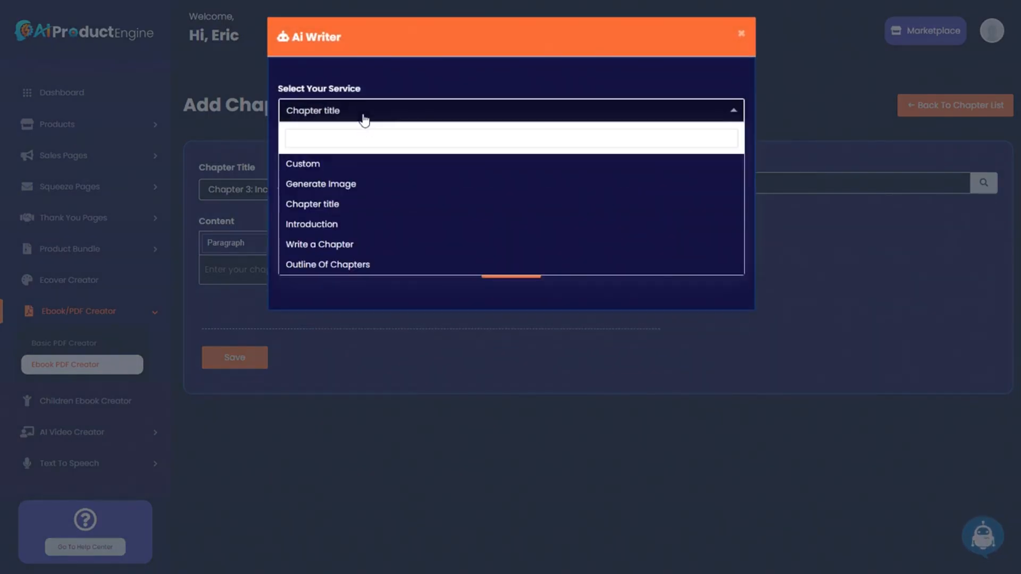
pyautogui.click(340, 245)
pyautogui.click(343, 159)
pyautogui.hotkey('ctrl', 'v')
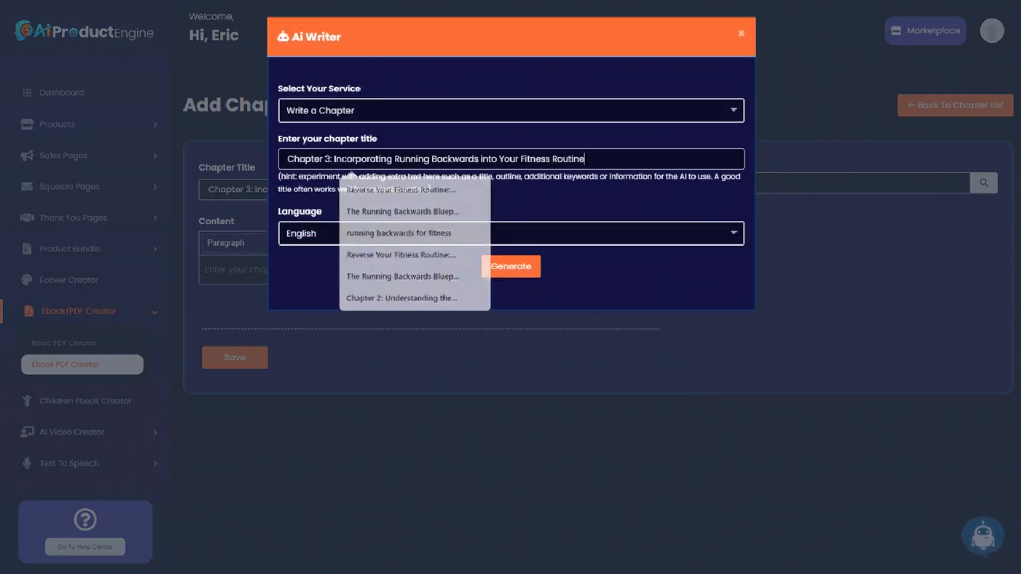
pyautogui.click(511, 271)
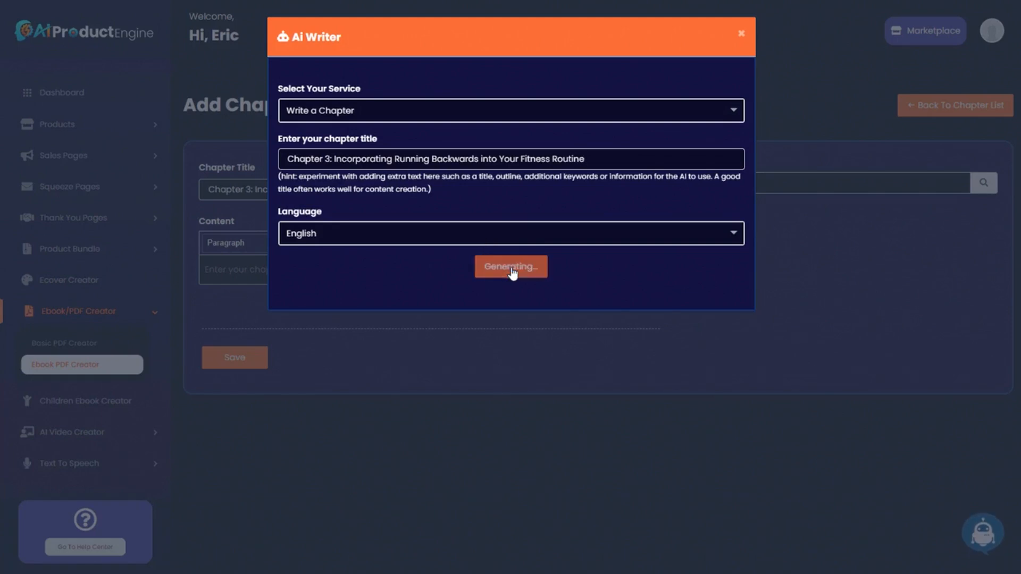
pyautogui.click(731, 310)
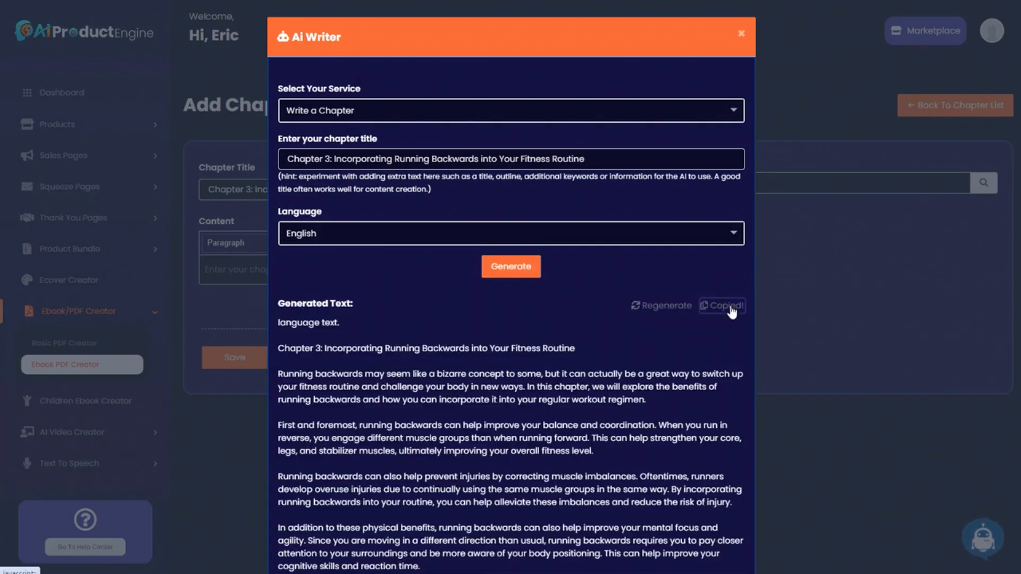
# - Paste the generated text into Chapter 3's content, delete the stray opening line and repeated chapter heading, and save the chapter
pyautogui.click(845, 288)
pyautogui.click(301, 266)
pyautogui.hotkey('ctrl', 'v')
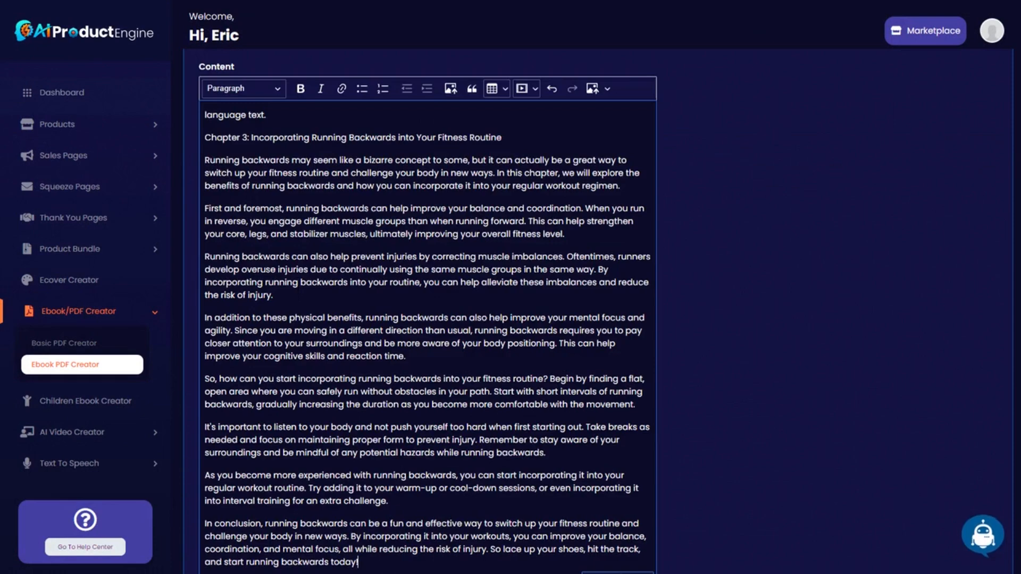
pyautogui.moveTo(502, 291); pyautogui.dragTo(205, 270)
pyautogui.press('Delete')
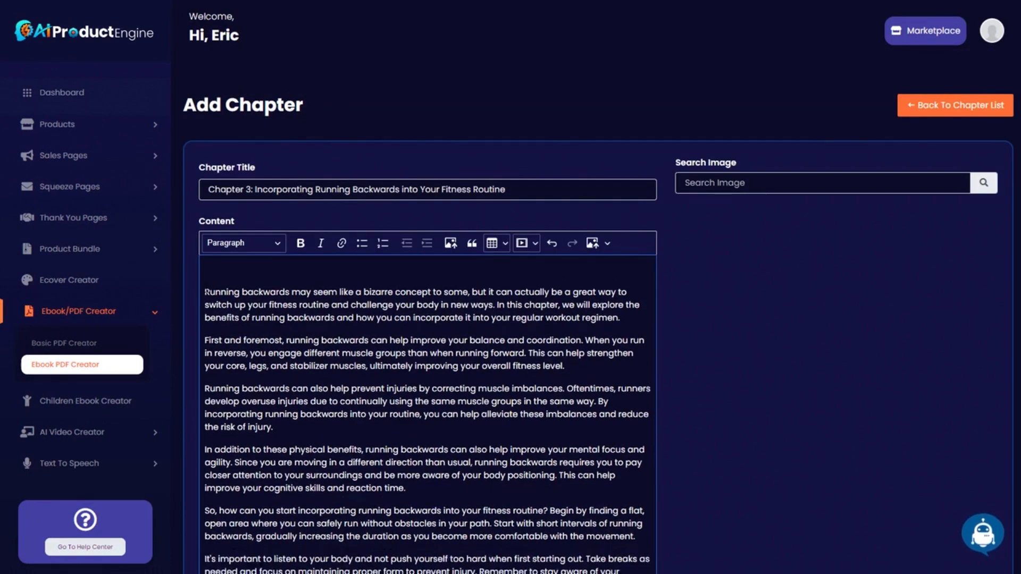
pyautogui.scroll(-5, 396, 407)
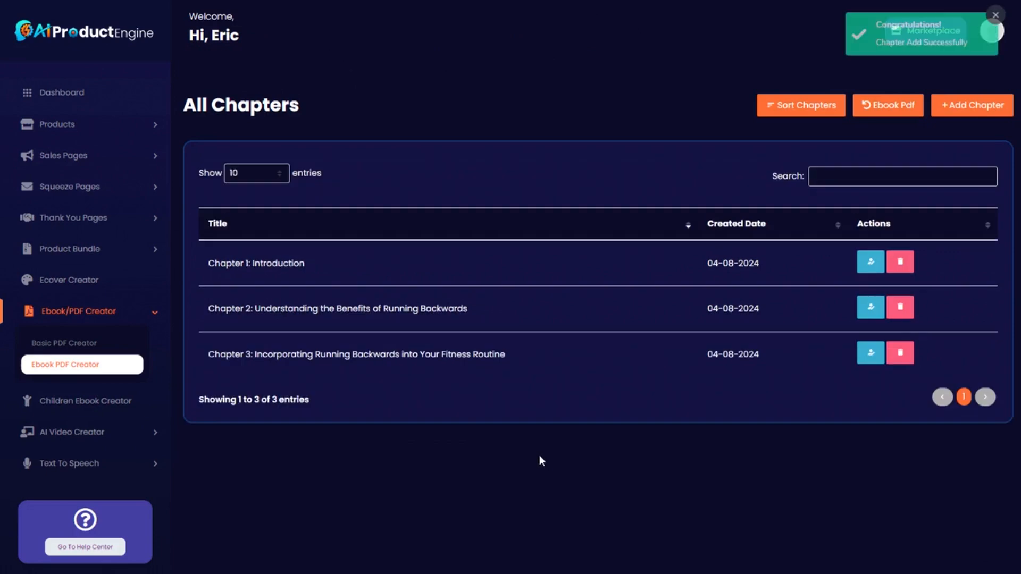
# - Copy the "Chapter 6: Advanced Techniques and Training Strategies" heading from the outline notes
pyautogui.hotkey('alt', 'Tab')
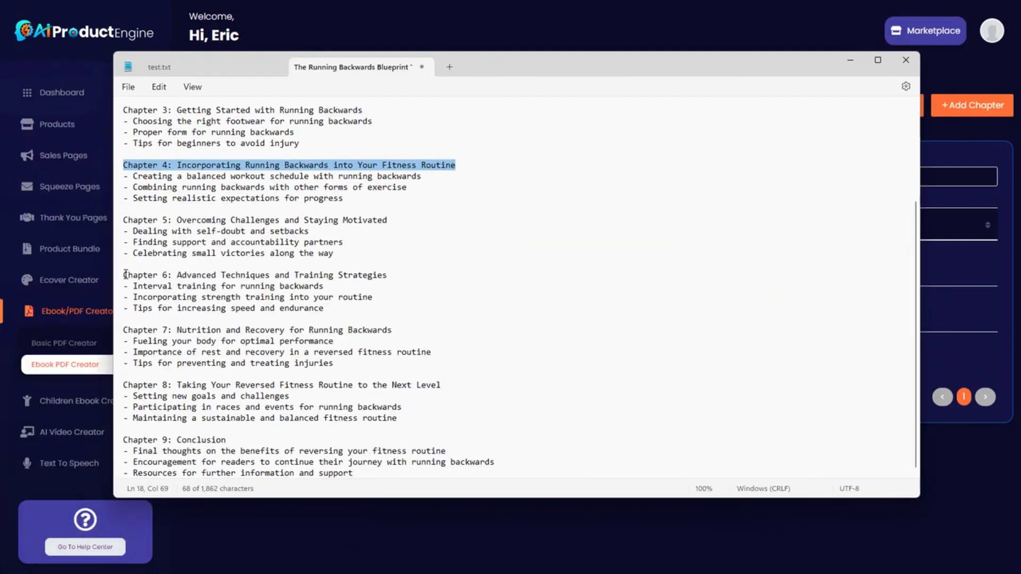
pyautogui.moveTo(126, 275); pyautogui.dragTo(408, 279)
pyautogui.hotkey('ctrl', 'c')
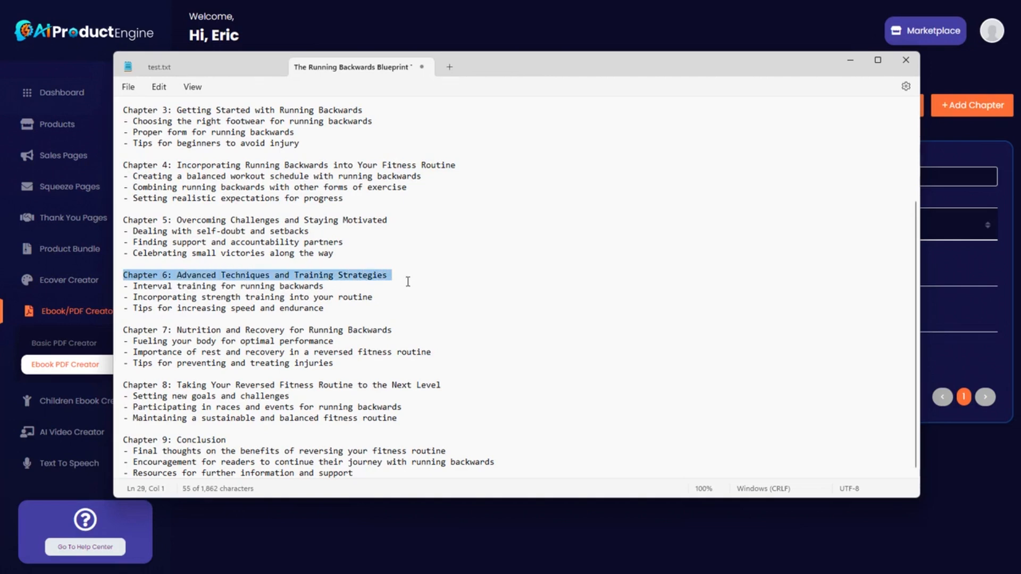
# - Add a new chapter and title it "Chapter 4: Advanced Techniques and Training Strategies"
pyautogui.hotkey('alt', 'Tab')
pyautogui.click(971, 105)
pyautogui.click(262, 188)
pyautogui.hotkey('ctrl', 'v')
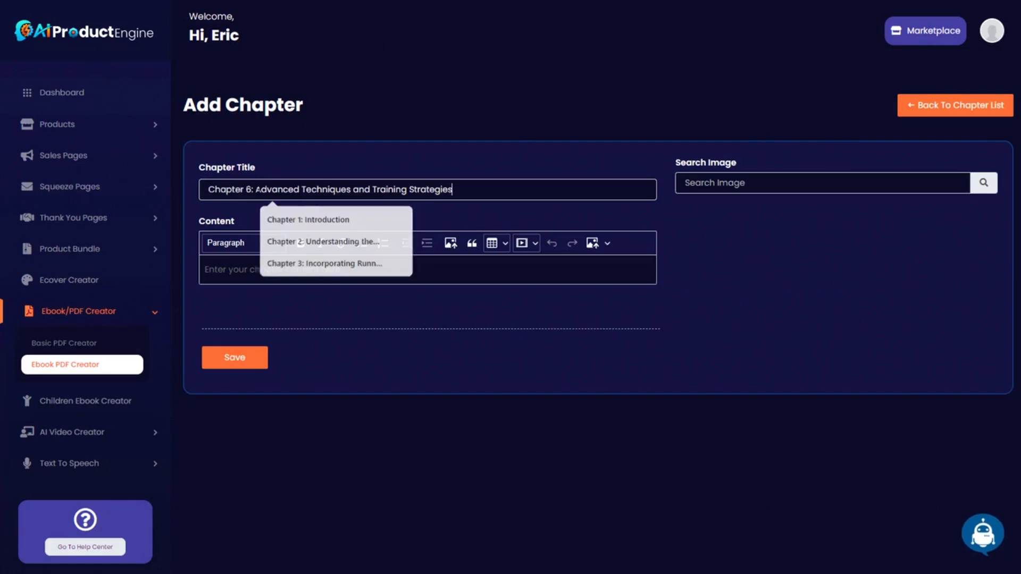
pyautogui.doubleClick(250, 189)
pyautogui.write('4')
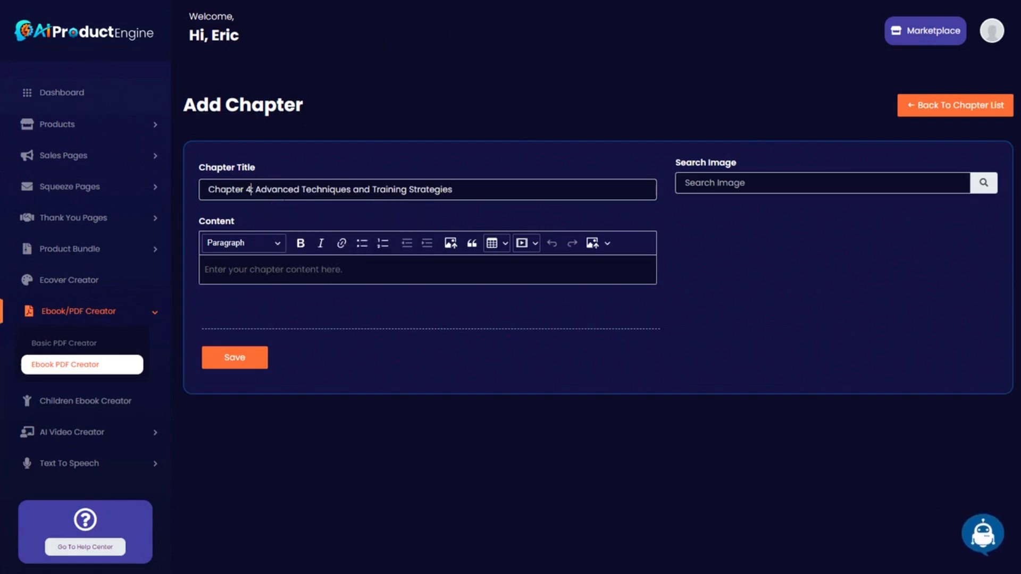
# - Set Ai Writer to the Write a Chapter service with the title "Chapter 4: Advanced Techniques and Training Strategies"
pyautogui.click(969, 528)
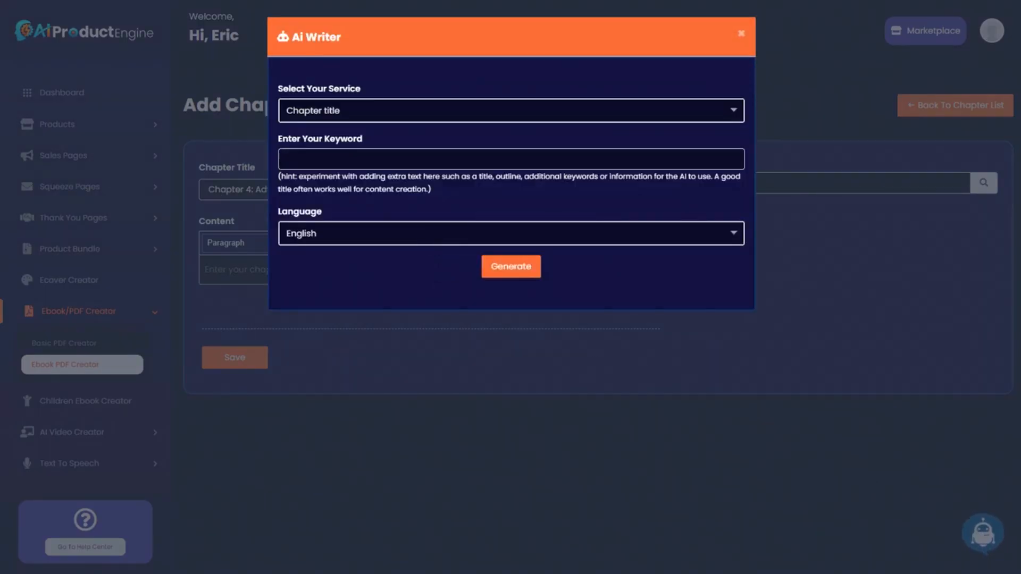
pyautogui.click(368, 111)
pyautogui.click(319, 244)
pyautogui.click(372, 159)
pyautogui.write('Chapter 4: Advanced Techniques and Training Strategies')
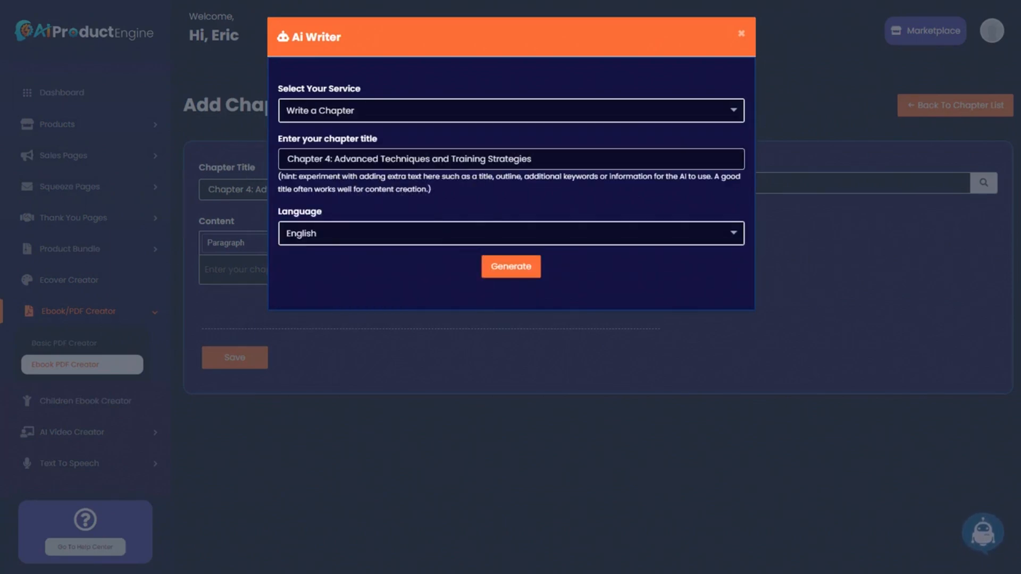
# - Append the three bullet points under Chapter 6 in the notes to the writer's chapter title and generate the text
pyautogui.hotkey('alt', 'Tab')
pyautogui.moveTo(335, 306); pyautogui.dragTo(104, 290)
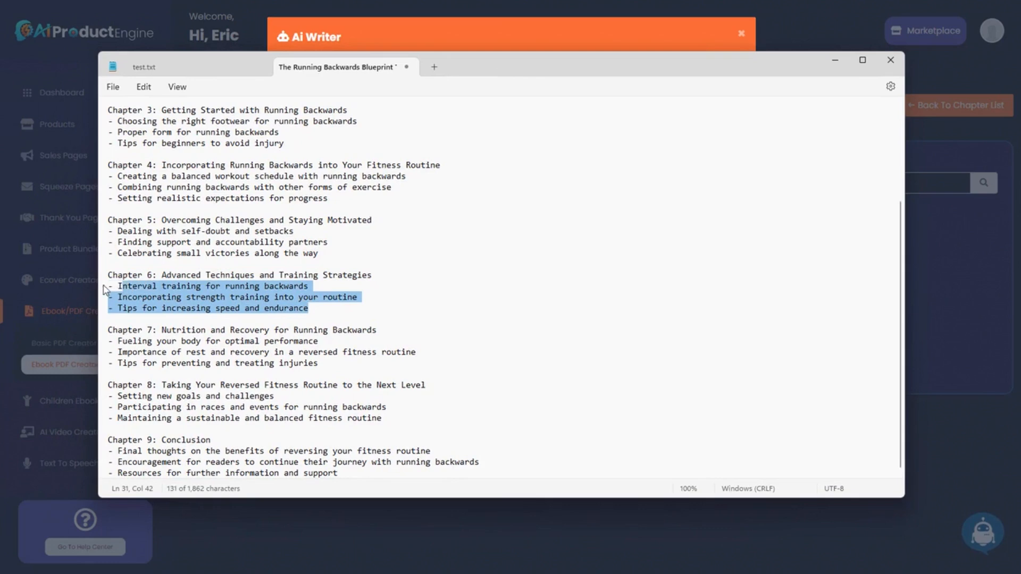
pyautogui.hotkey('alt', 'Tab')
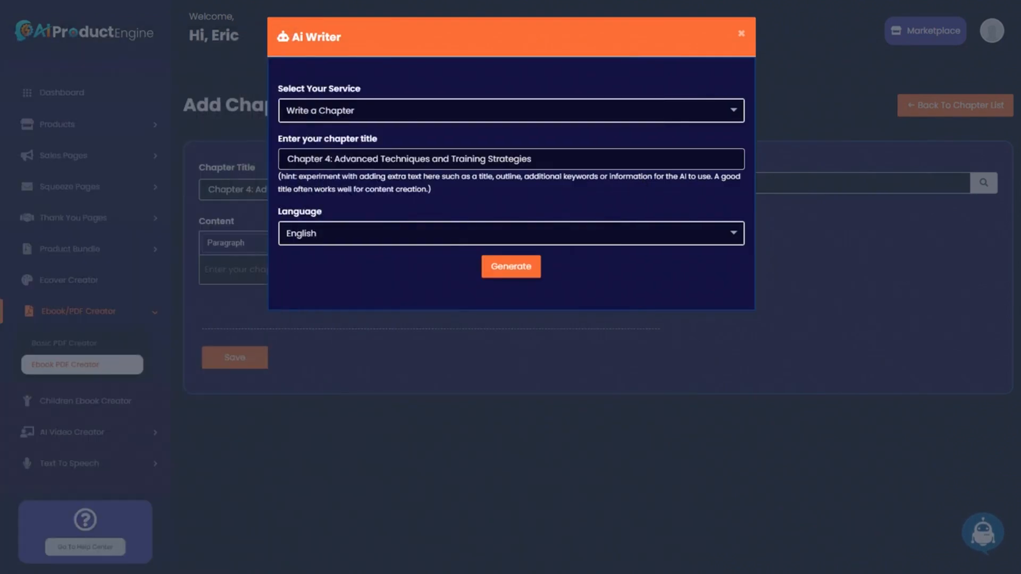
pyautogui.write('-')
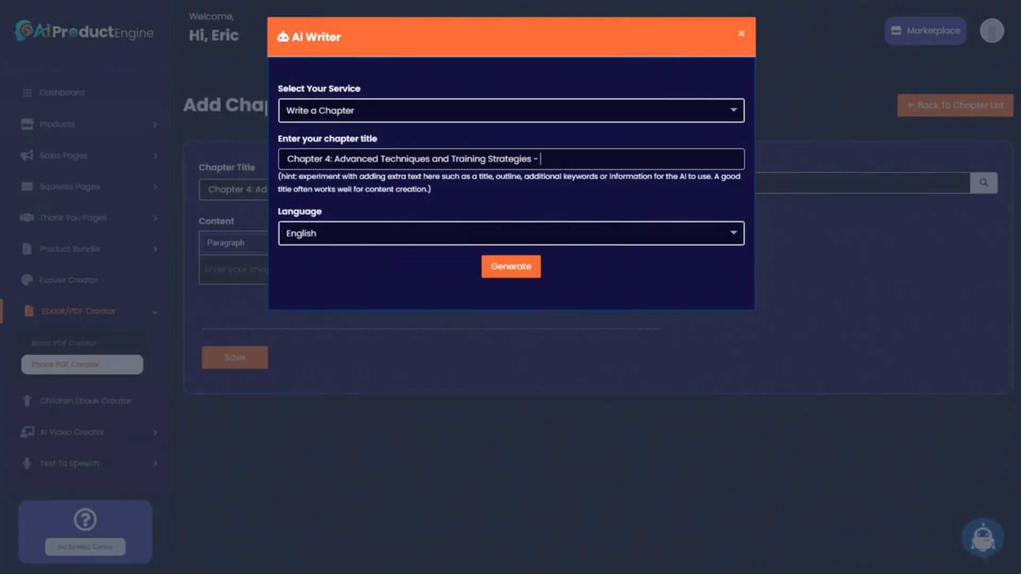
pyautogui.write('- Interval training for running backwards - Incorporating strength training into your routine - Tips for increasing speed and endurance')
pyautogui.click(522, 272)
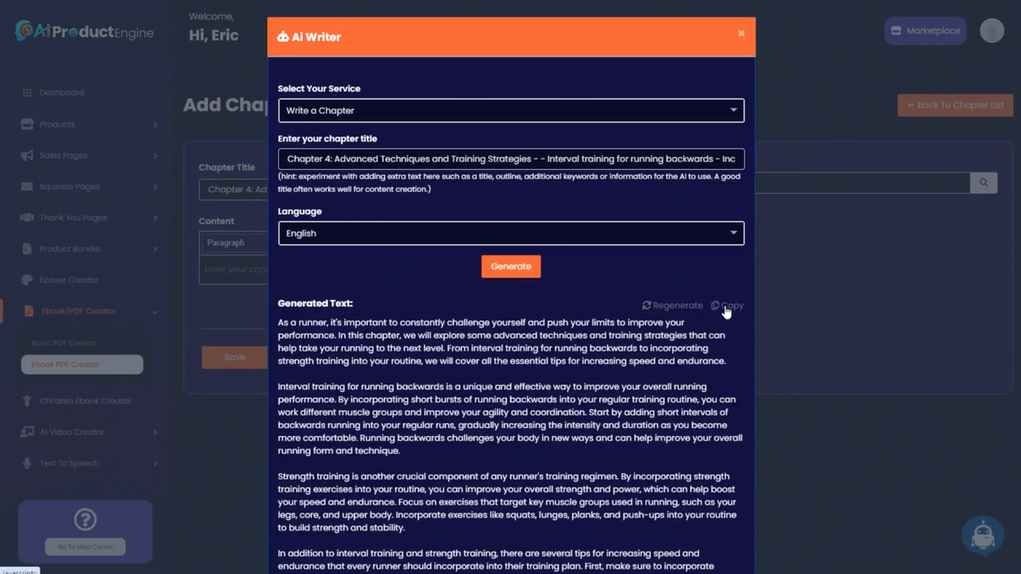
# - Copy the generated text into Chapter 4's content, check it through, and save the chapter
pyautogui.click(726, 307)
pyautogui.click(848, 272)
pyautogui.click(289, 272)
pyautogui.hotkey('ctrl', 'v')
pyautogui.scroll(-3, 426, 265)
pyautogui.scroll(4, 761, 334)
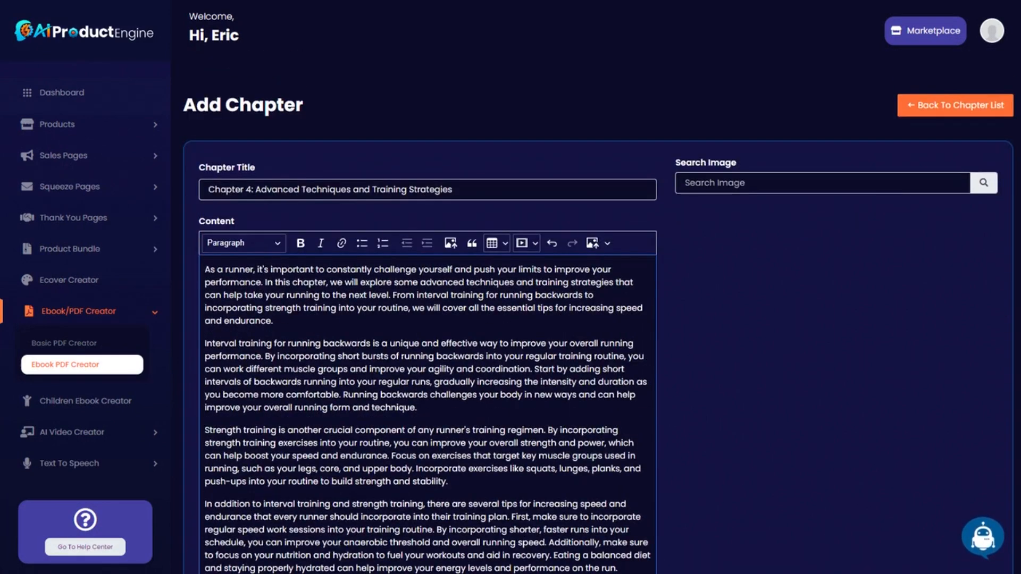
pyautogui.scroll(-2, 745, 346)
pyautogui.scroll(-2, 737, 352)
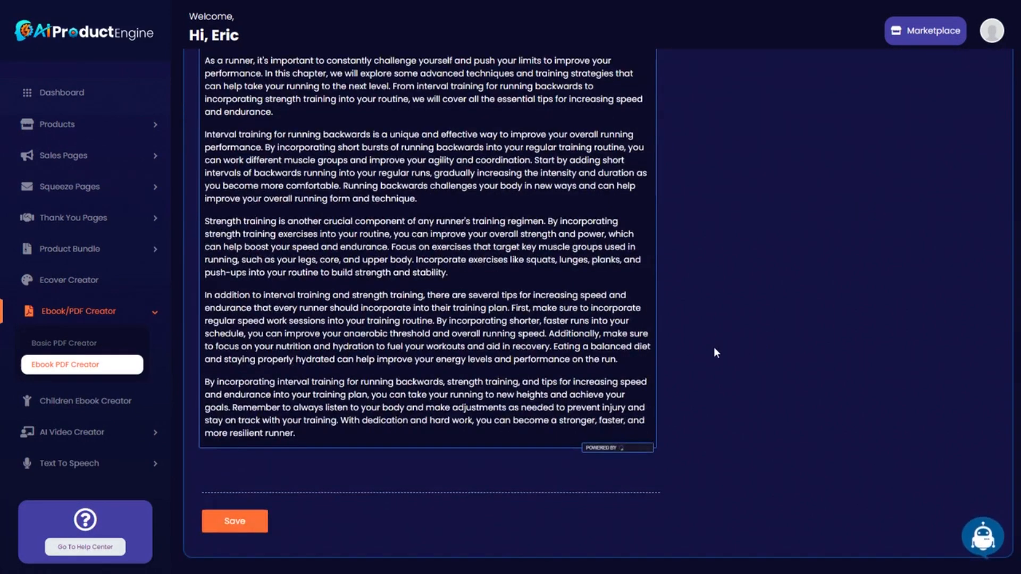
pyautogui.click(239, 523)
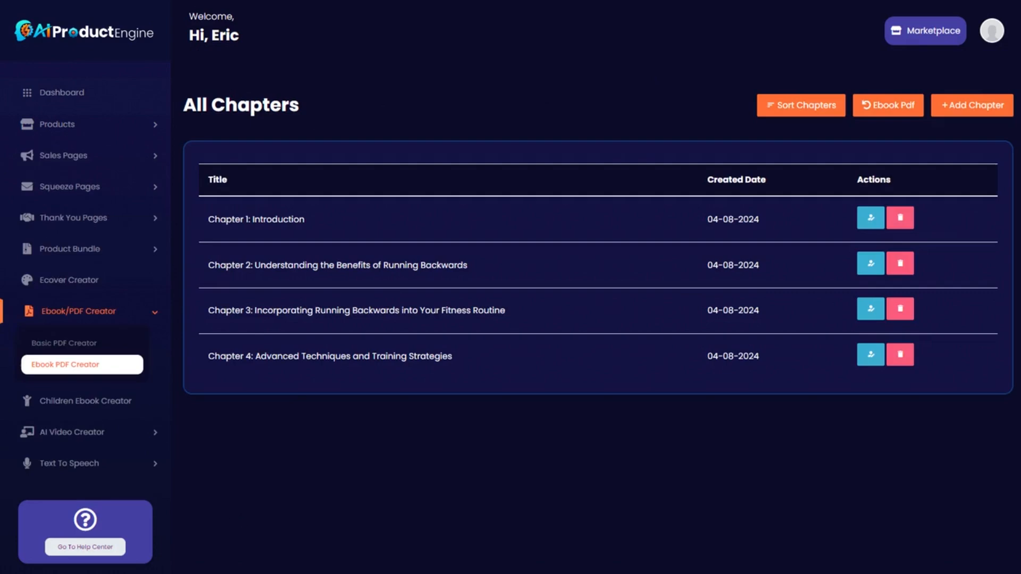
# - Start another new chapter and copy the "Chapter 9: Conclusion" heading from the outline notes
pyautogui.click(976, 107)
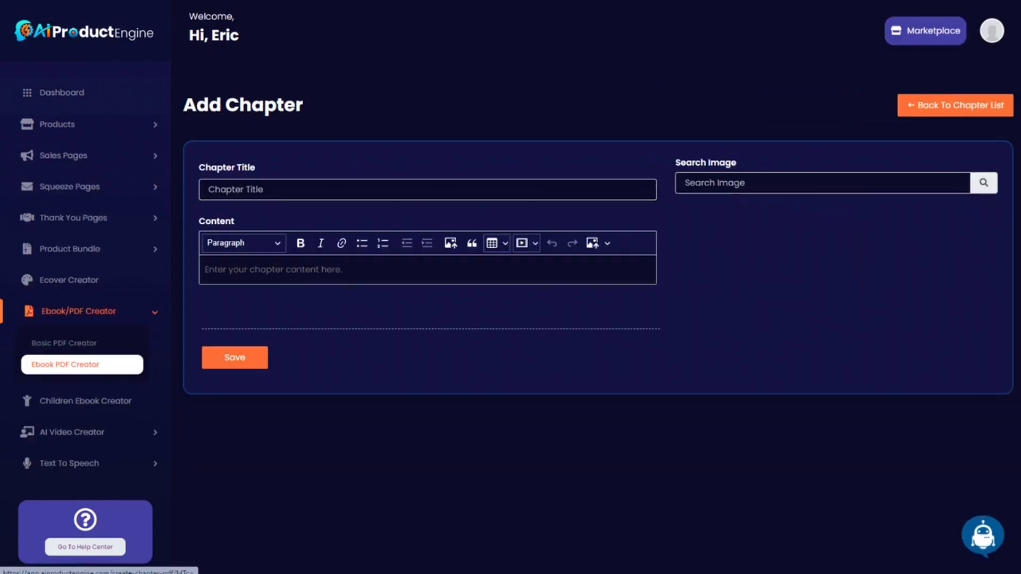
pyautogui.hotkey('alt', 'Tab')
pyautogui.moveTo(470, 40); pyautogui.dragTo(497, 38)
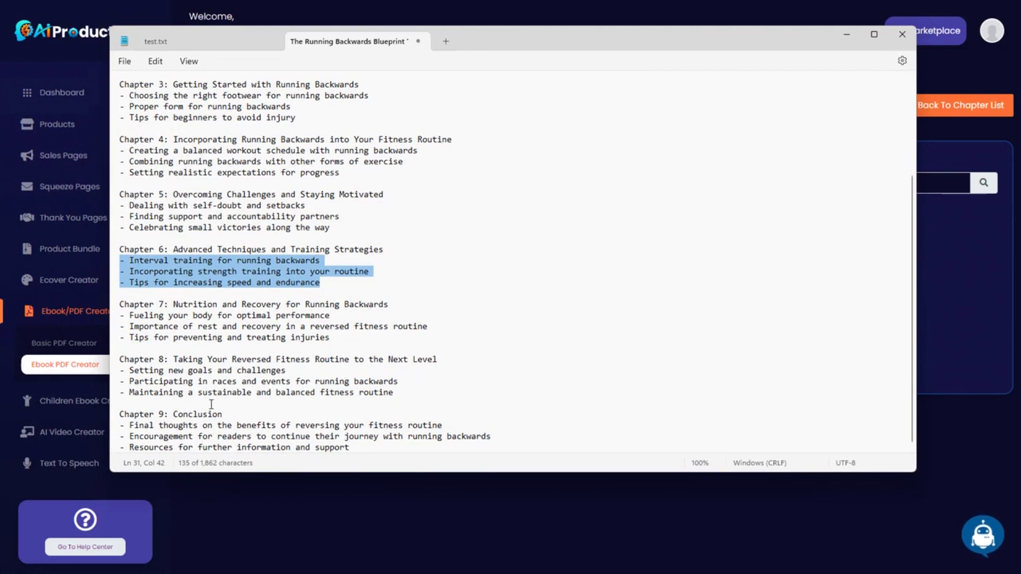
pyautogui.moveTo(222, 414); pyautogui.dragTo(112, 417)
pyautogui.hotkey('ctrl', 'c')
# - Title the chapter "Chapter 5: Conclusion" and copy that title
pyautogui.hotkey('alt', 'Tab')
pyautogui.hotkey('ctrl', 'v')
pyautogui.doubleClick(248, 190)
pyautogui.write('5')
pyautogui.hotkey('ctrl', 'a')
# - Generate English text with Ai Writer's Write a Chapter service from "Chapter 5: Conclusion" plus the notes' three conclusion bullet points
pyautogui.click(982, 533)
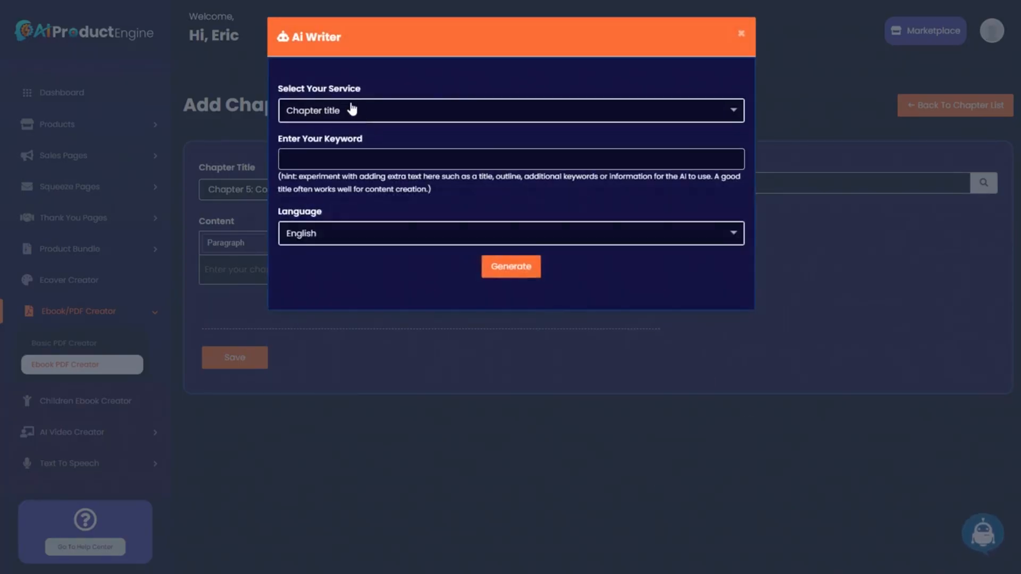
pyautogui.click(350, 109)
pyautogui.click(337, 243)
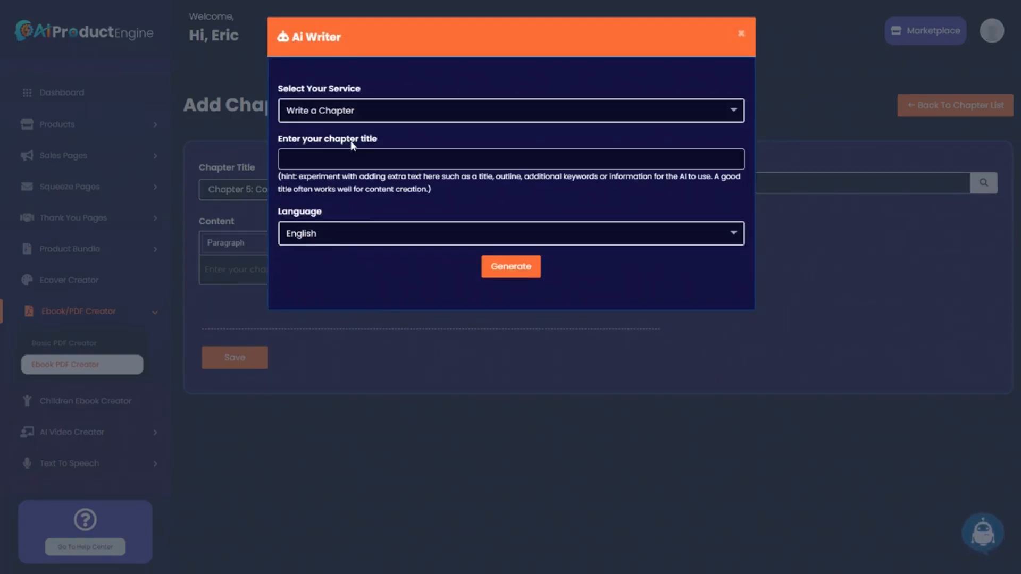
pyautogui.click(351, 159)
pyautogui.hotkey('ctrl', 'v')
pyautogui.hotkey('ctrl', 'v')
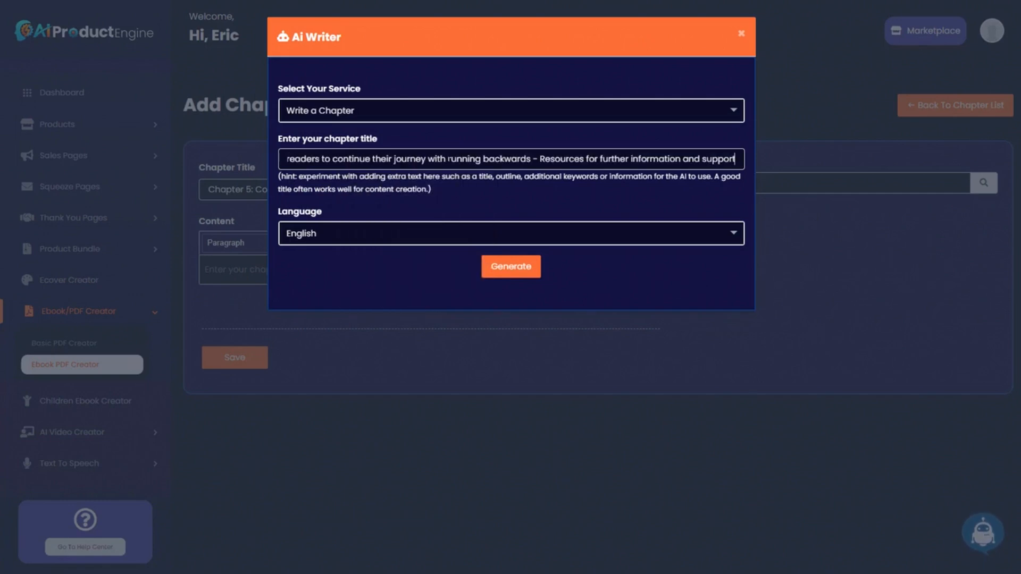
pyautogui.click(510, 270)
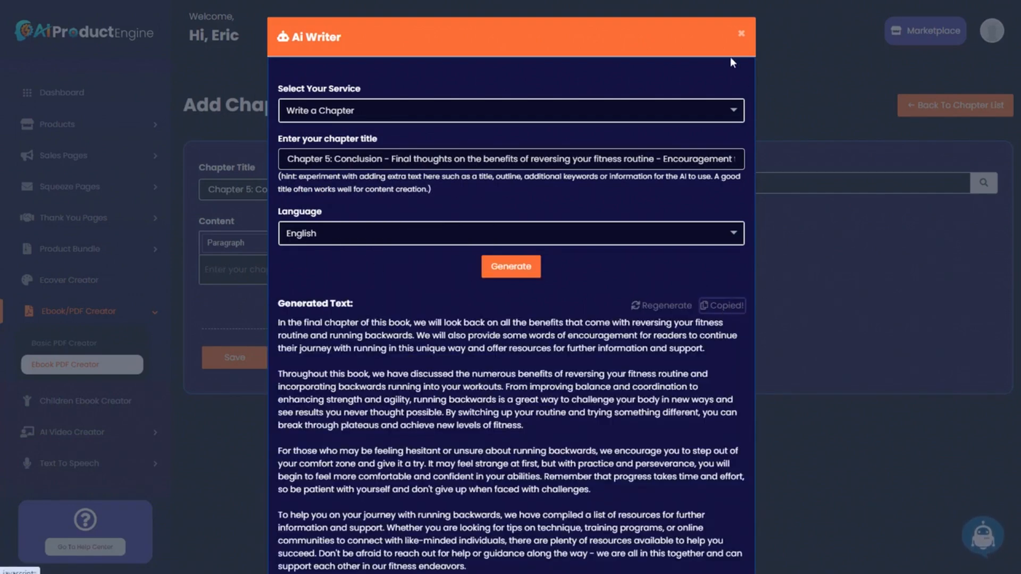
# - Paste the copied generated text into Chapter 5's content and save the chapter
pyautogui.click(740, 34)
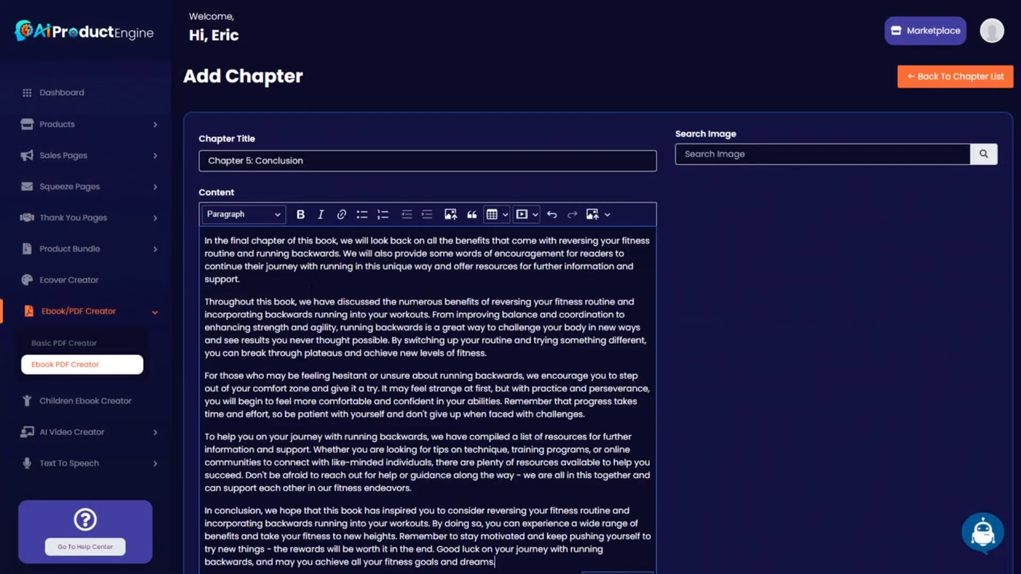
pyautogui.scroll(1, 598, 319)
pyautogui.scroll(-3, 955, 78)
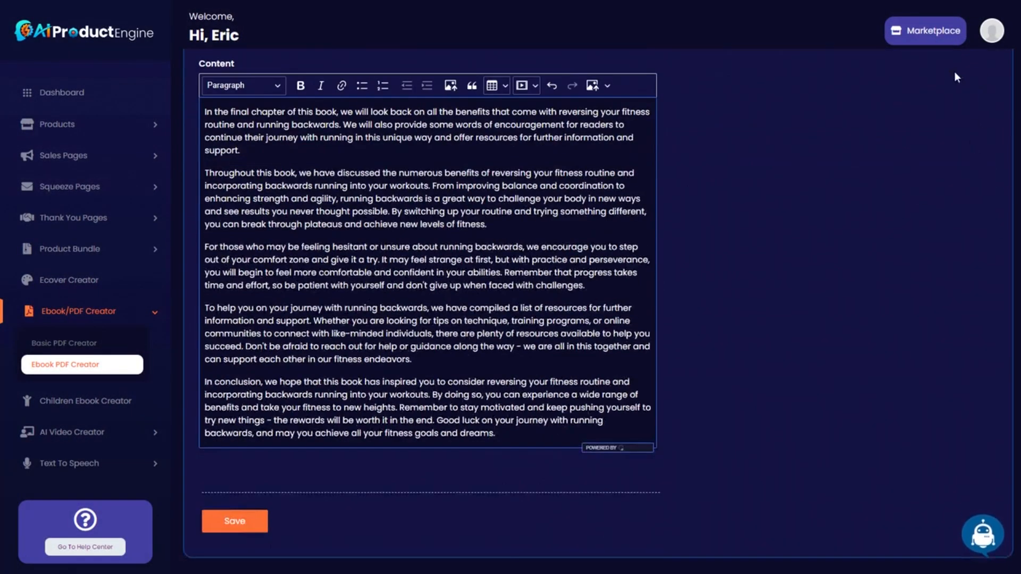
pyautogui.click(207, 524)
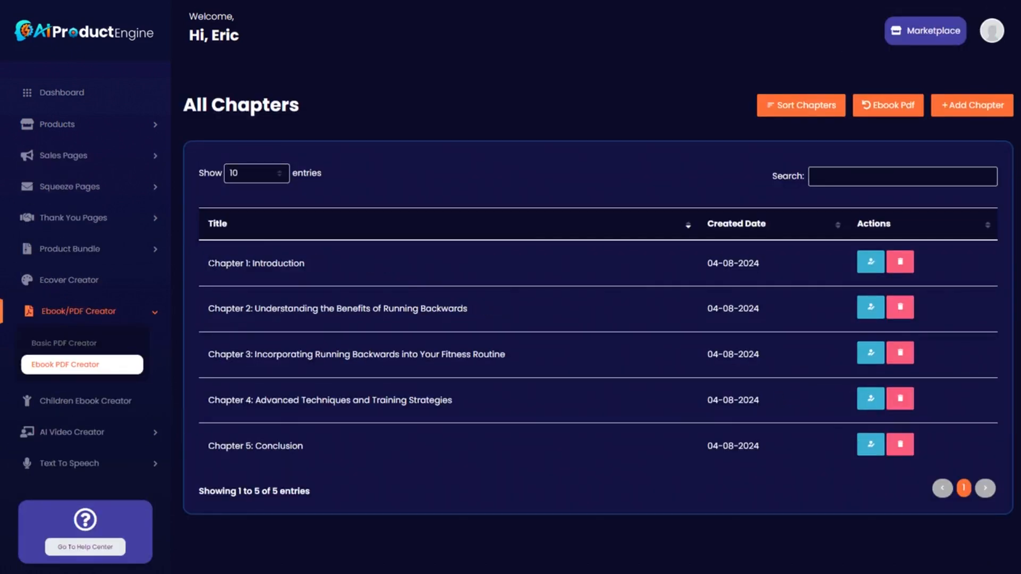
# - Check the order of the ebook's chapters in the Sort Chapters list and leave it without updating
pyautogui.moveTo(208, 263); pyautogui.dragTo(249, 263)
pyautogui.click(788, 106)
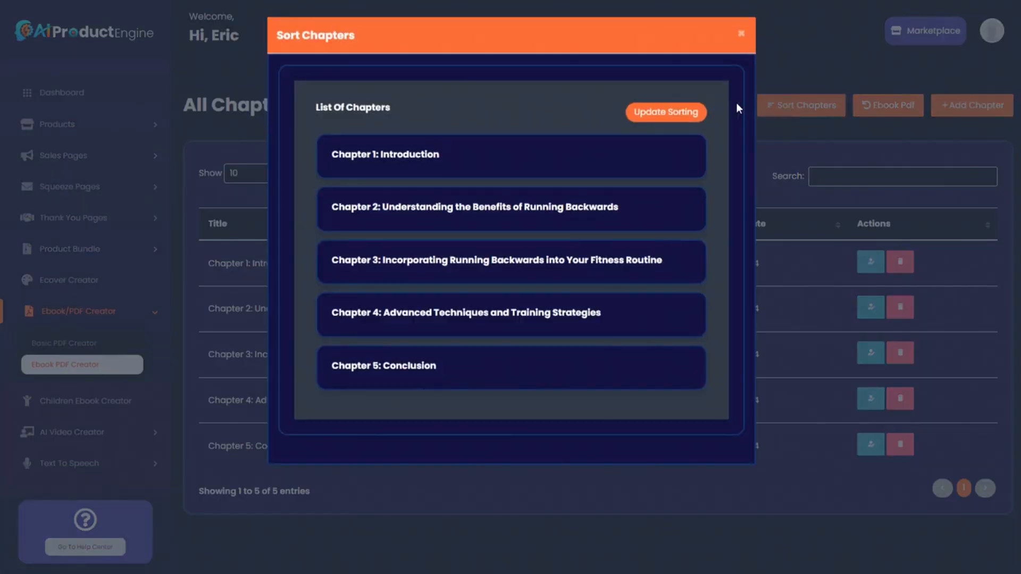
pyautogui.click(741, 37)
# - Open the finished PDF of The Running Backwards Blueprint from the ebook list and look through its pages
pyautogui.click(73, 367)
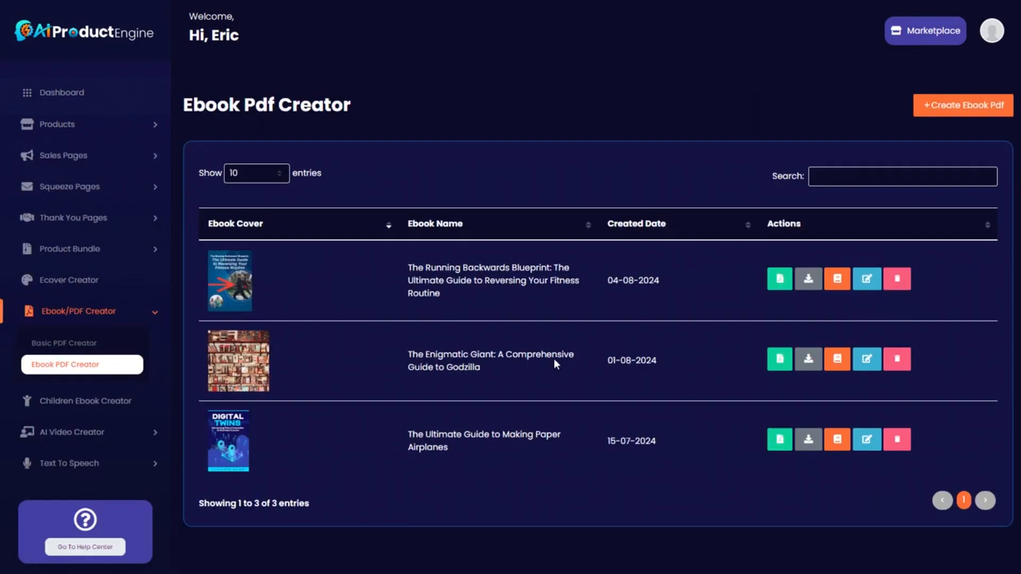
pyautogui.click(780, 281)
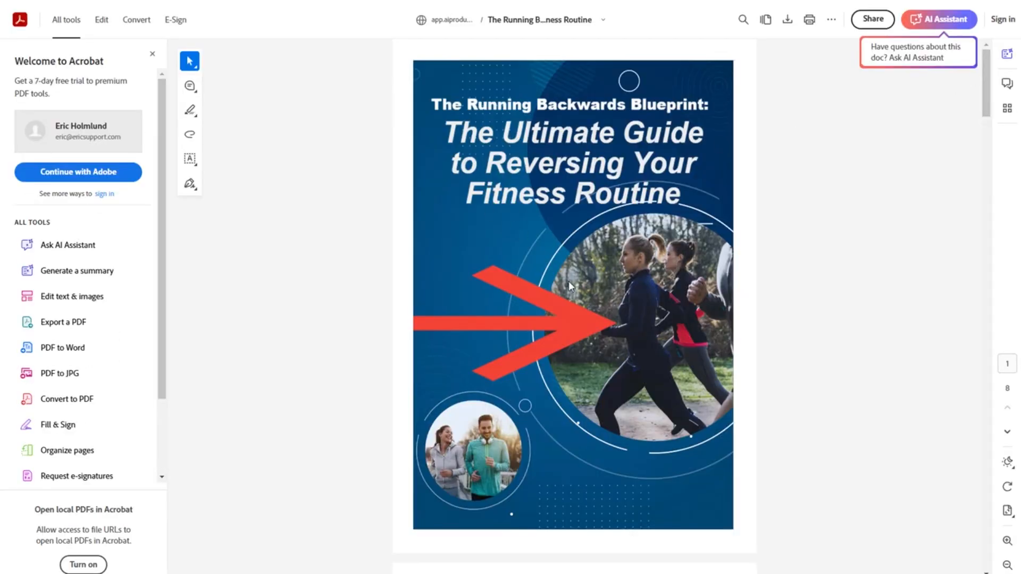
pyautogui.moveTo(986, 69); pyautogui.dragTo(982, 388)
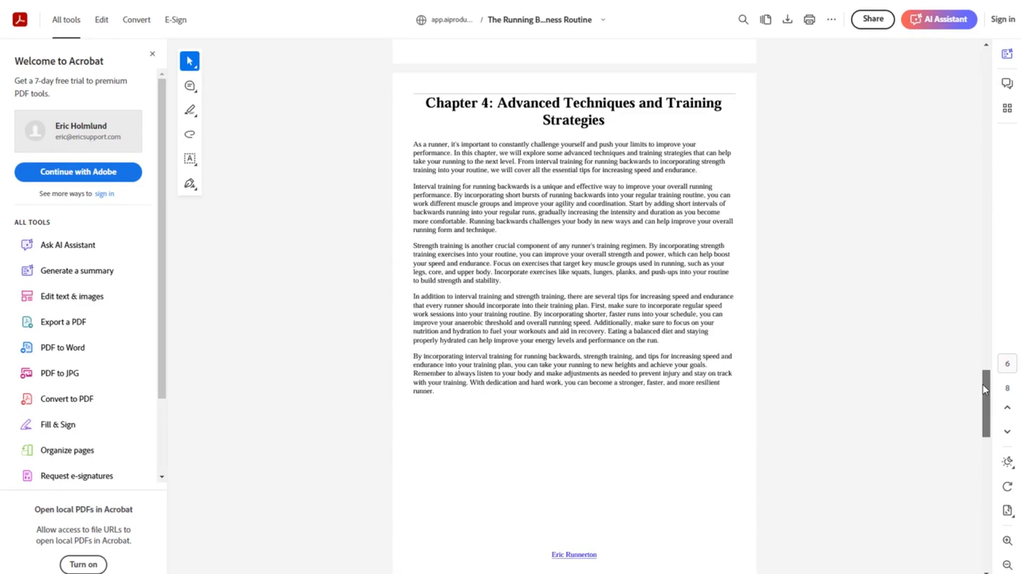
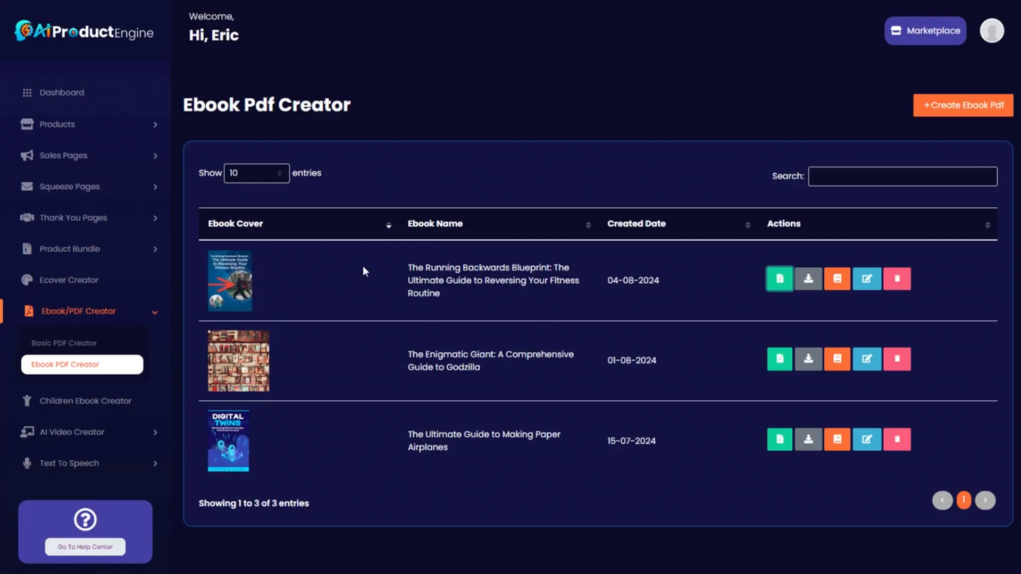
# - Look at the Add Product form, and return to the Ebook PDF list to copy the Running Backwards ebook's full name
pyautogui.click(151, 128)
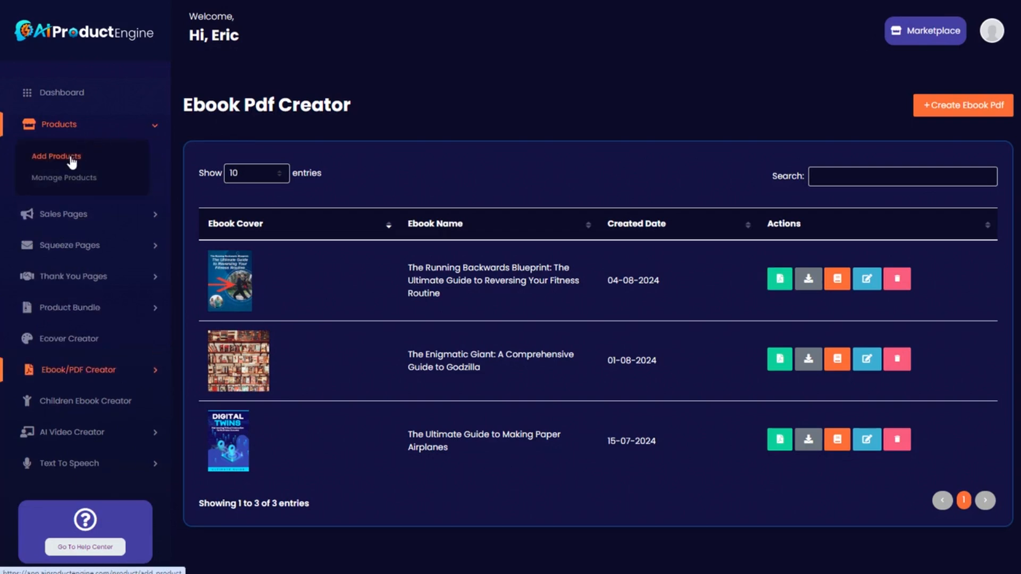
pyautogui.click(71, 160)
pyautogui.scroll(-2, 90, 258)
pyautogui.click(85, 253)
pyautogui.click(61, 296)
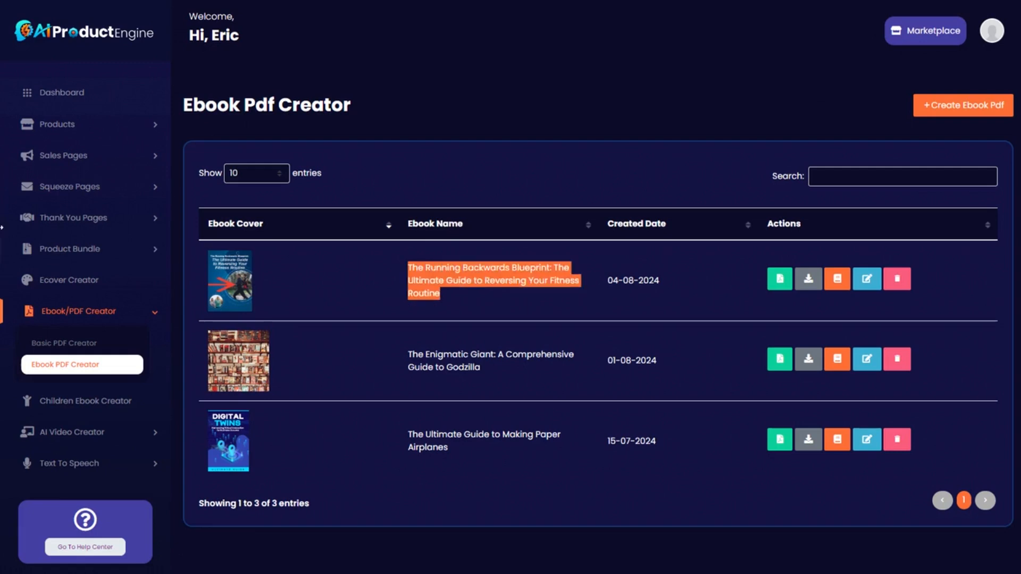
# - Name a new product "The Running Backwards Blueprint: The Ultimate Guide to Reversing Your Fitness Routine" and describe it as "A complete guide to running backwards."
pyautogui.click(72, 128)
pyautogui.click(55, 156)
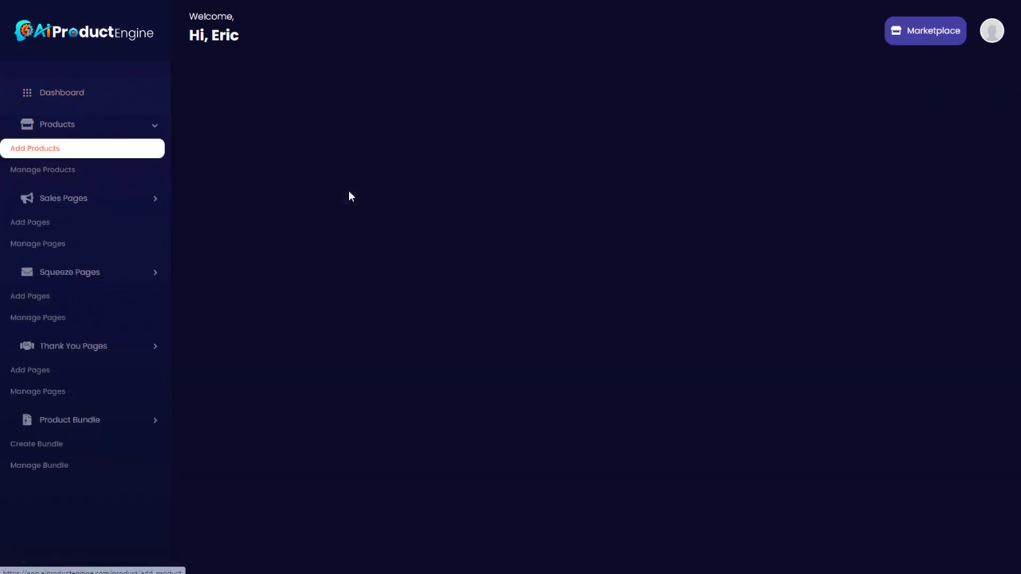
pyautogui.click(311, 215)
pyautogui.write('The Running Backwards Blueprint: The Ultimate Guide to Reversing Your Fitness Routine')
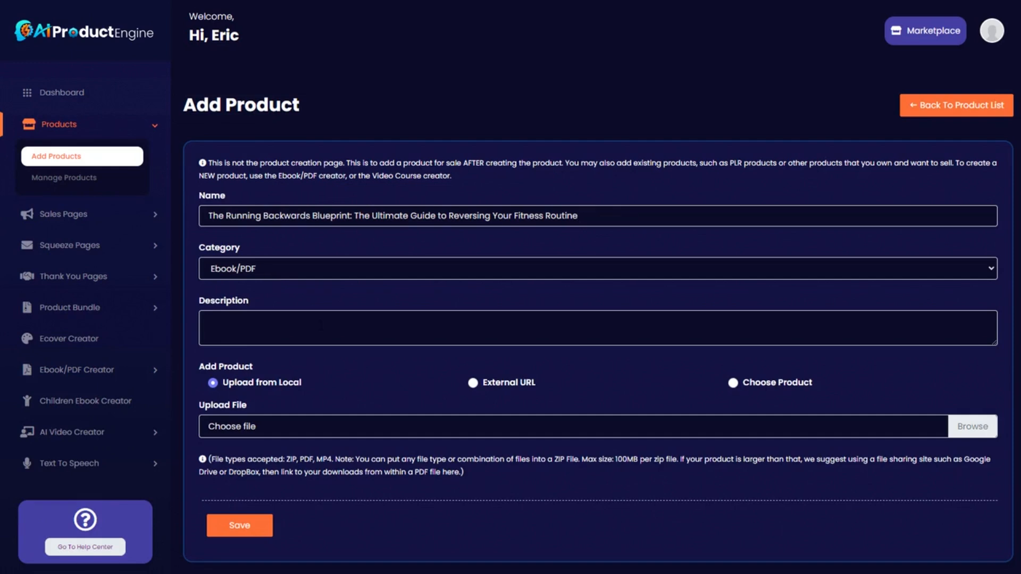
pyautogui.write('A complete guide to running backwards.')
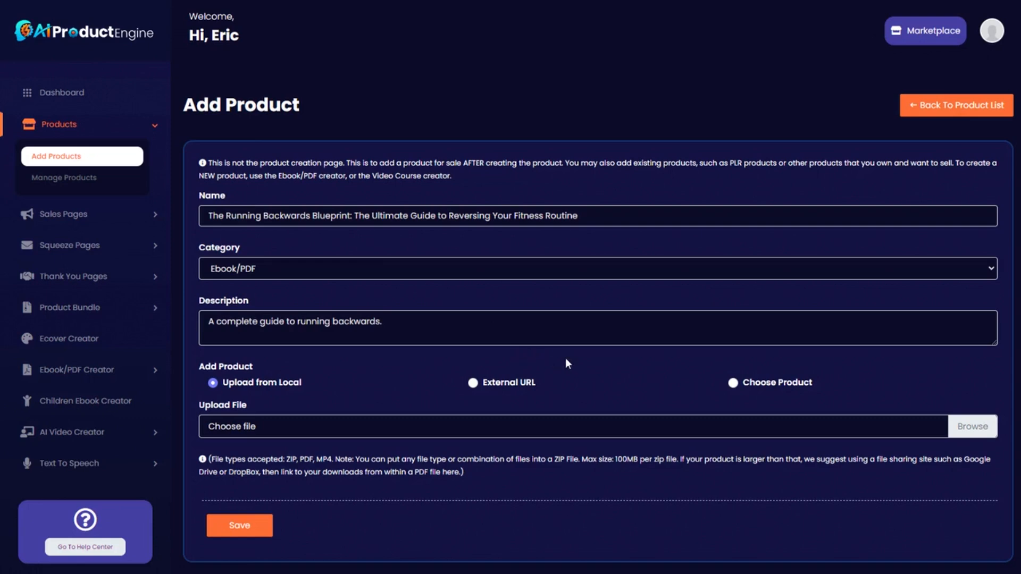
# - Attach the existing ebook The Running Backwards Blueprint through the Choose Product option, save the product, and check it in the product list
pyautogui.click(733, 383)
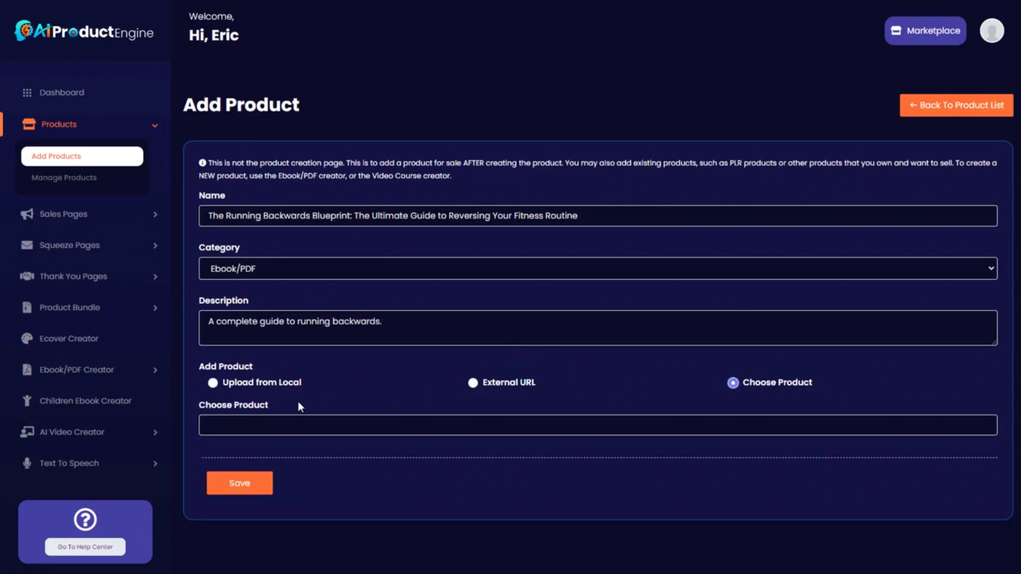
pyautogui.click(282, 425)
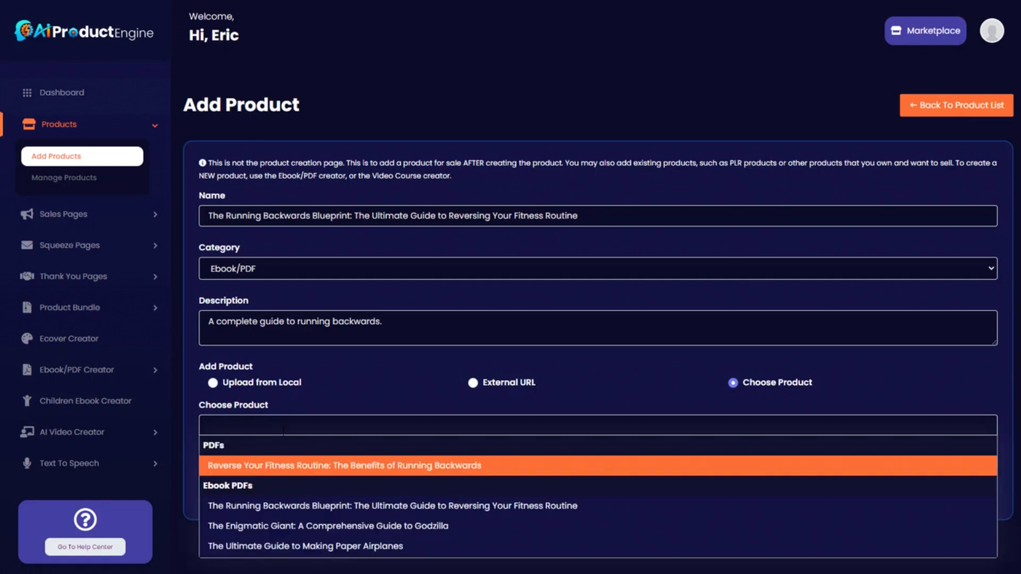
pyautogui.click(280, 506)
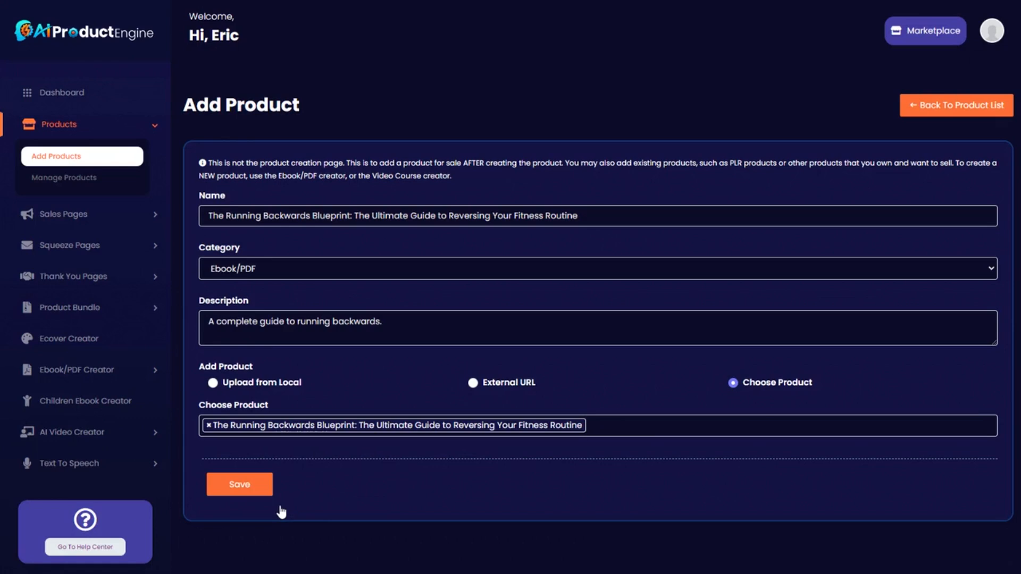
pyautogui.click(247, 483)
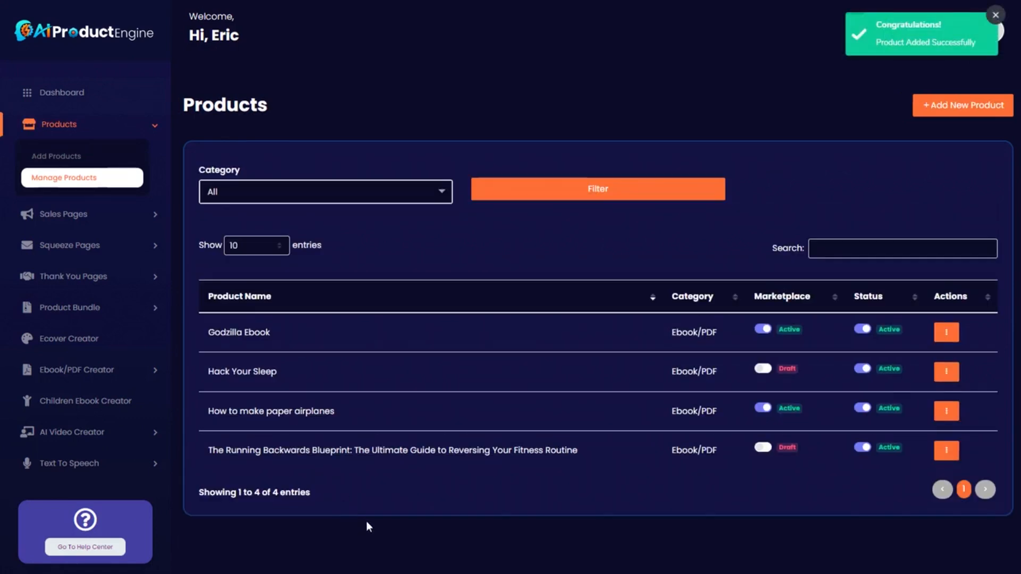
pyautogui.moveTo(208, 451); pyautogui.dragTo(574, 450)
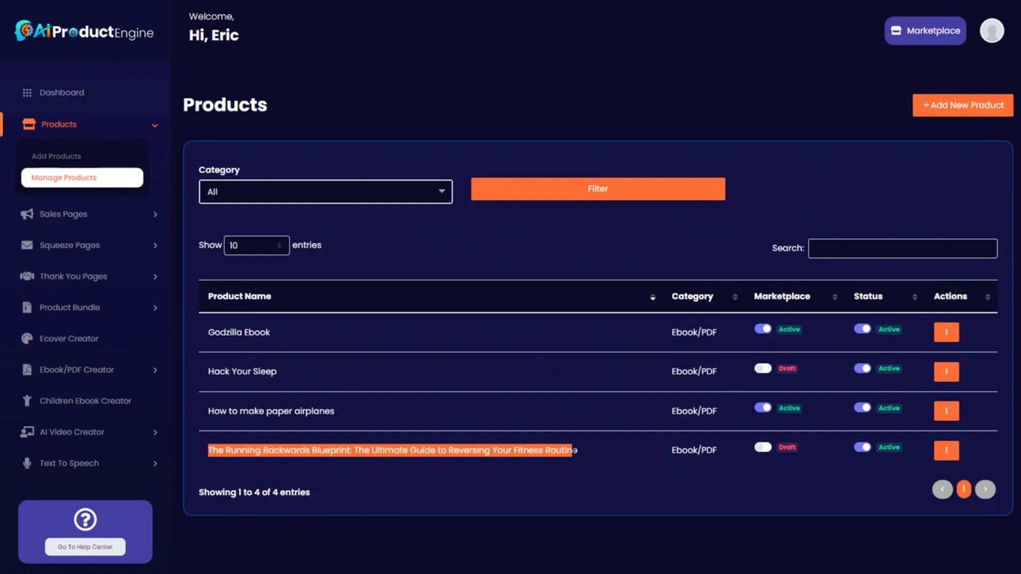
pyautogui.click(588, 448)
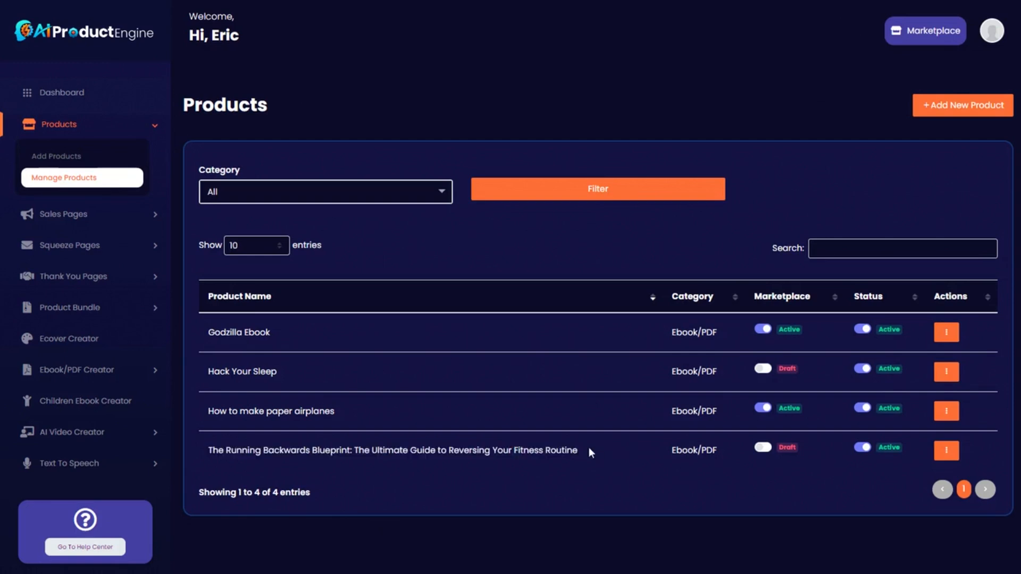
# - Start a sales page for the Running Backwards product, naming it "The Running Backwards Blueprint: The Ultimate Guide to Reversing Your Fitness Routine"
pyautogui.click(152, 215)
pyautogui.click(52, 190)
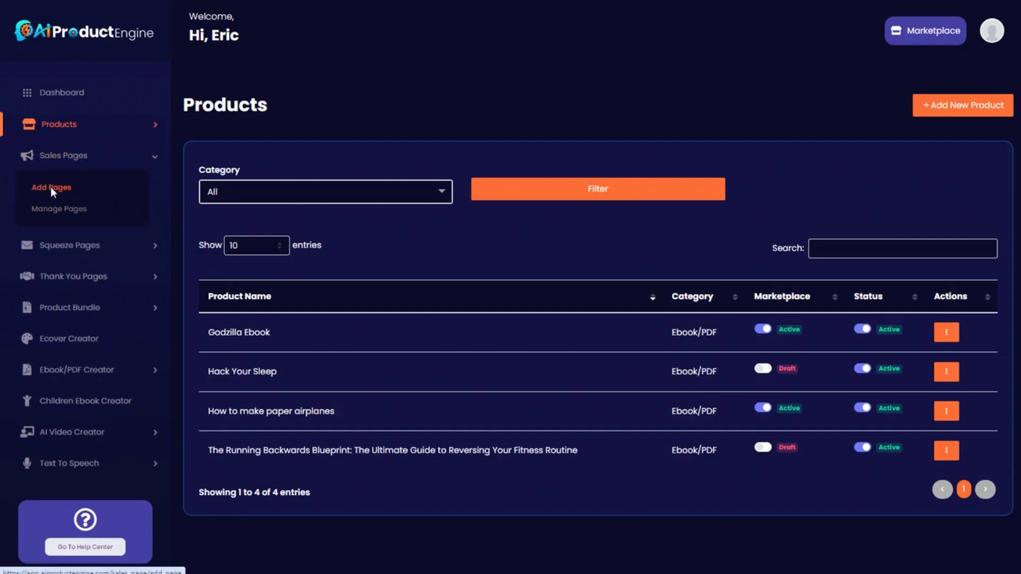
pyautogui.click(318, 189)
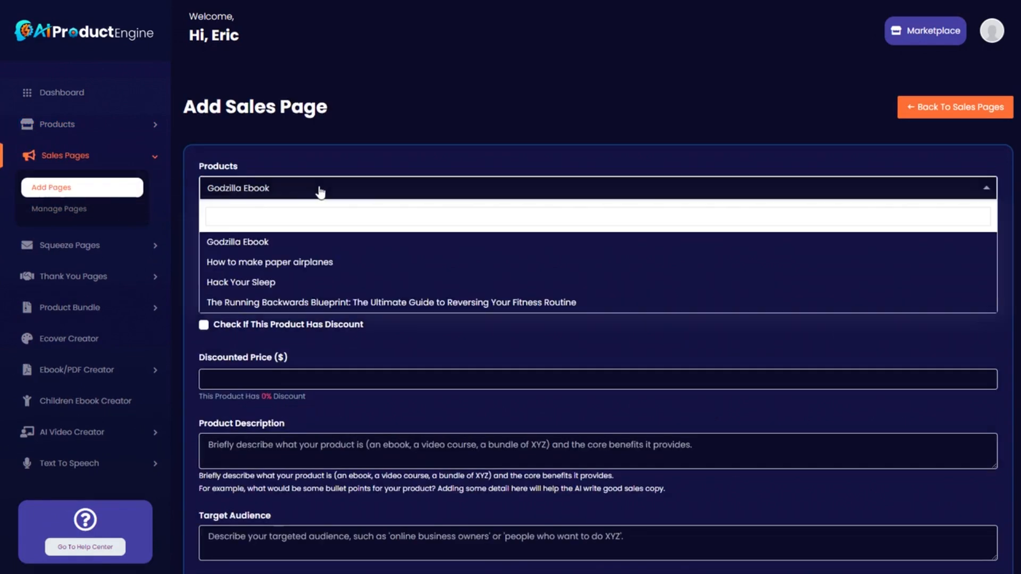
pyautogui.click(320, 303)
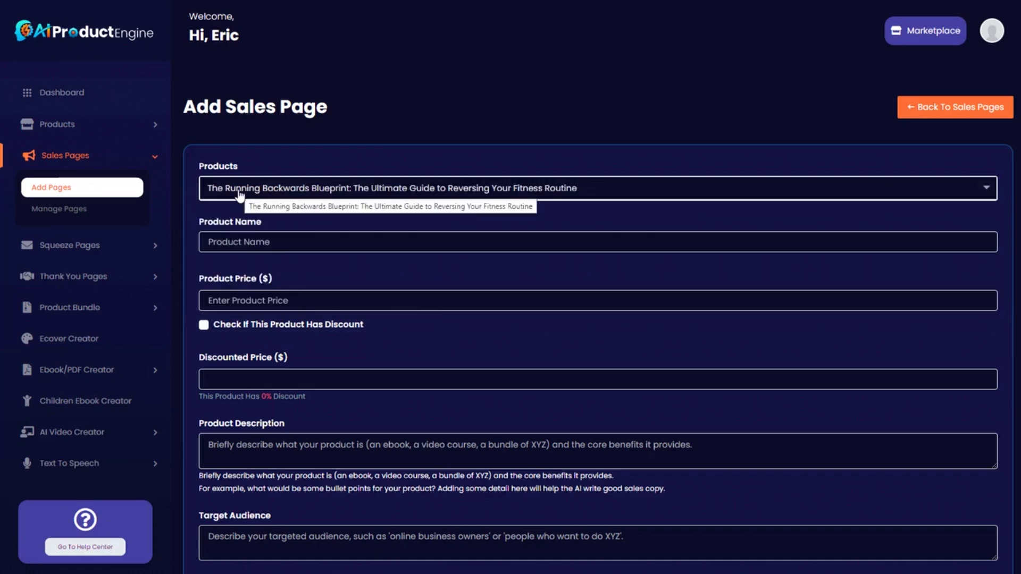
pyautogui.click(250, 242)
pyautogui.press('Down')
pyautogui.press('Down')
pyautogui.press('Return')
pyautogui.press('Tab')
# - Price the product at $47 and give it a discounted price of $17
pyautogui.write('47')
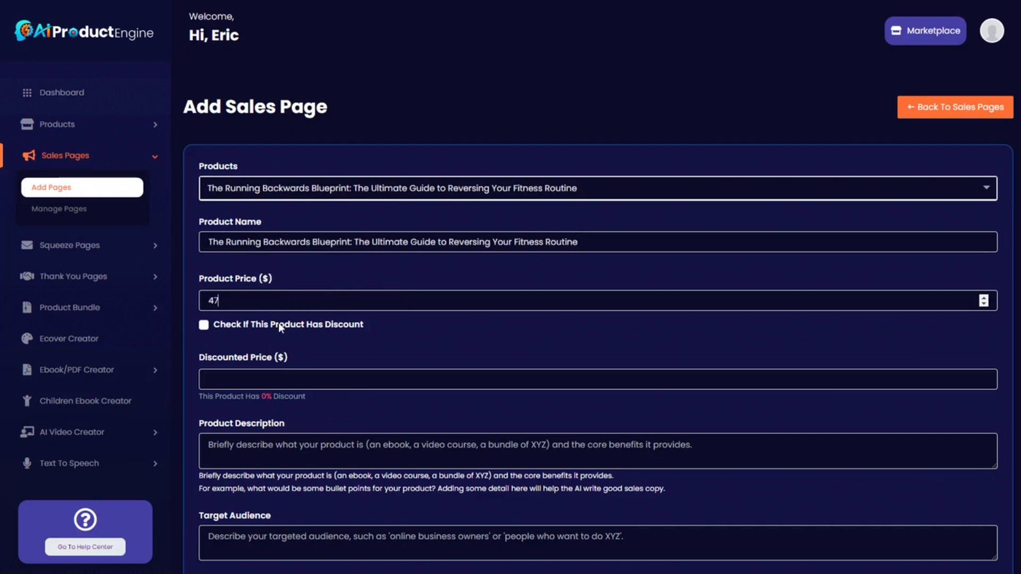
pyautogui.click(204, 325)
pyautogui.click(218, 379)
pyautogui.write('17')
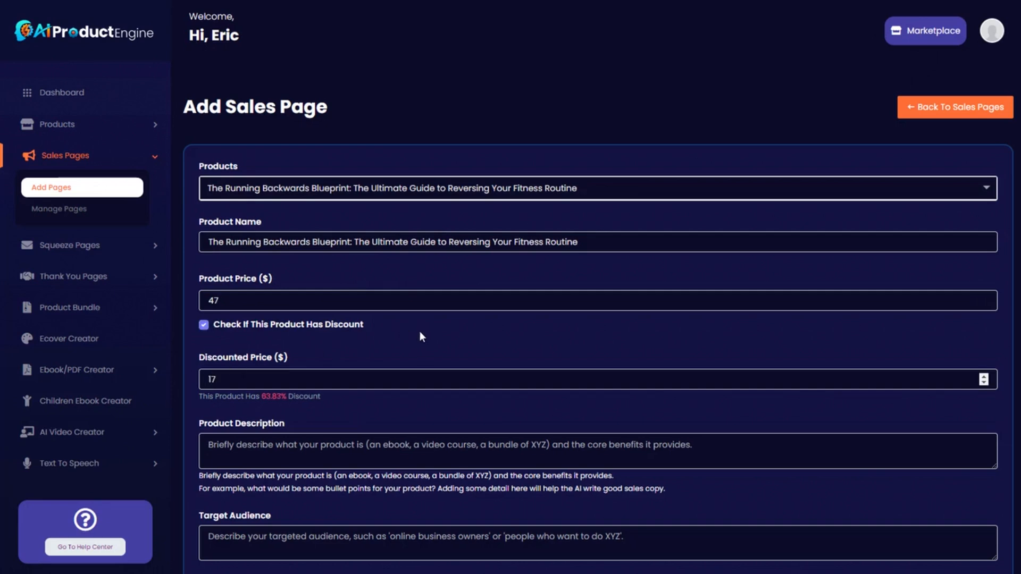
# - Describe the product as an ebook about backwards, reverse or retro running, covering its benefits, how to do it, strategies, training, and more
pyautogui.scroll(-2, 420, 333)
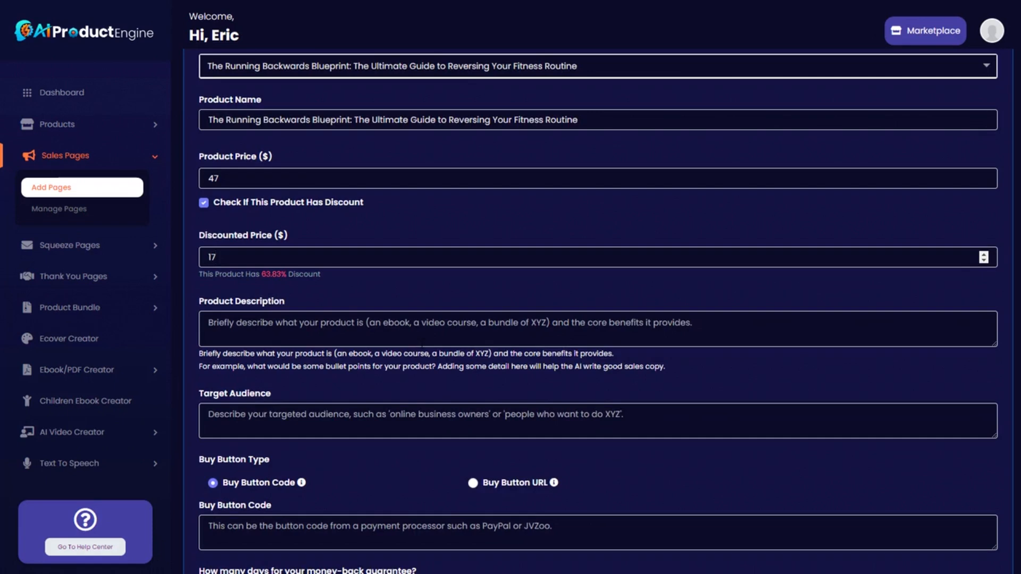
pyautogui.click(218, 324)
pyautogui.write('an ebook about backwards running, also known as reverse running or retro running. It covers the benefits of backward running, how to do it, strategies, training, and more.')
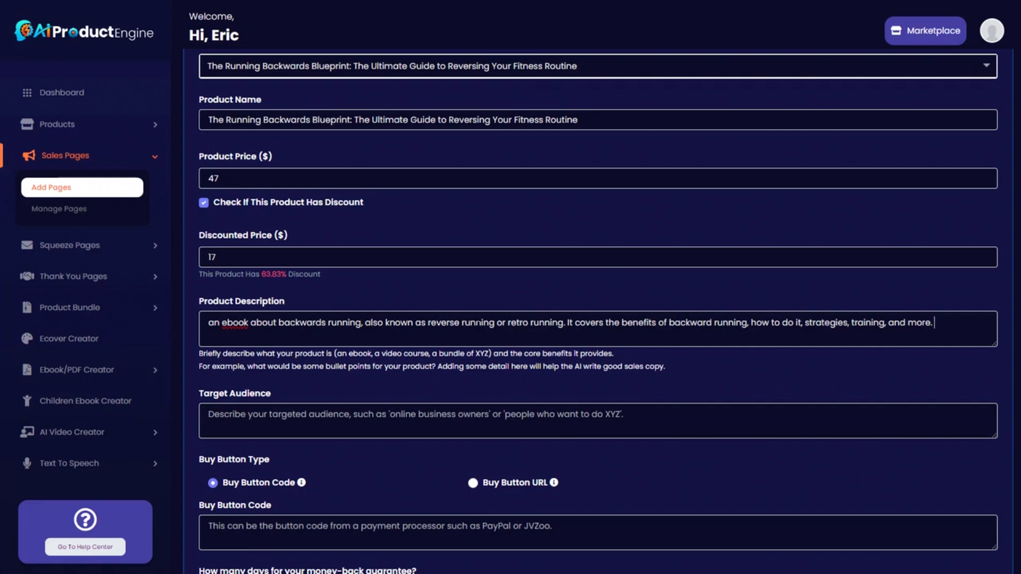
# - Set the target audience to "runners, athletes, and casual fitness enthusiasts who are interested in backward running."
pyautogui.scroll(-1, 339, 339)
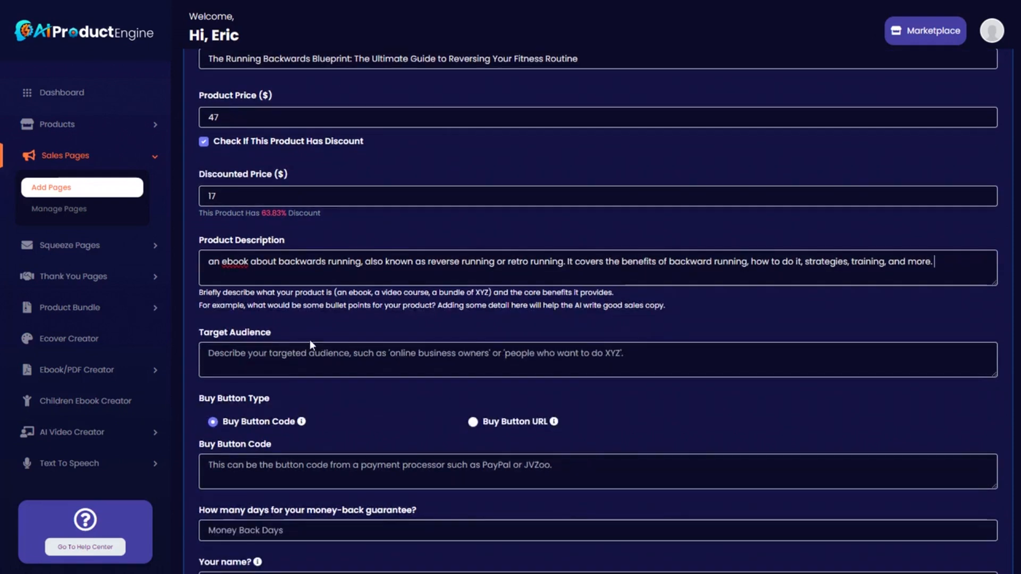
pyautogui.click(288, 354)
pyautogui.write('runners, athletes, and casual fitness enthusiasts who are interested in backward running.')
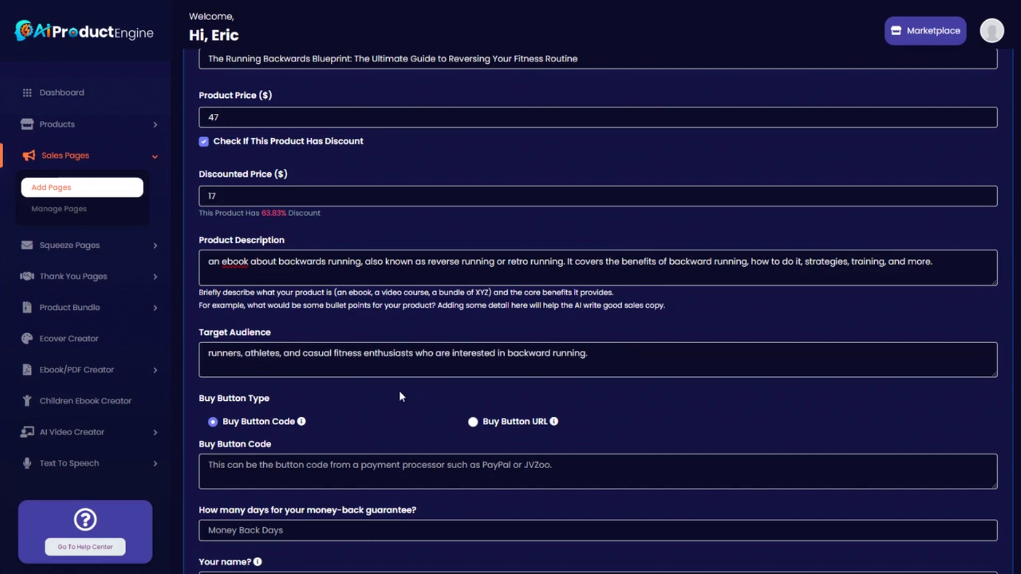
# - Look at the Buy Button URL option and return the buy button type to Buy Button Code
pyautogui.scroll(-2, 387, 406)
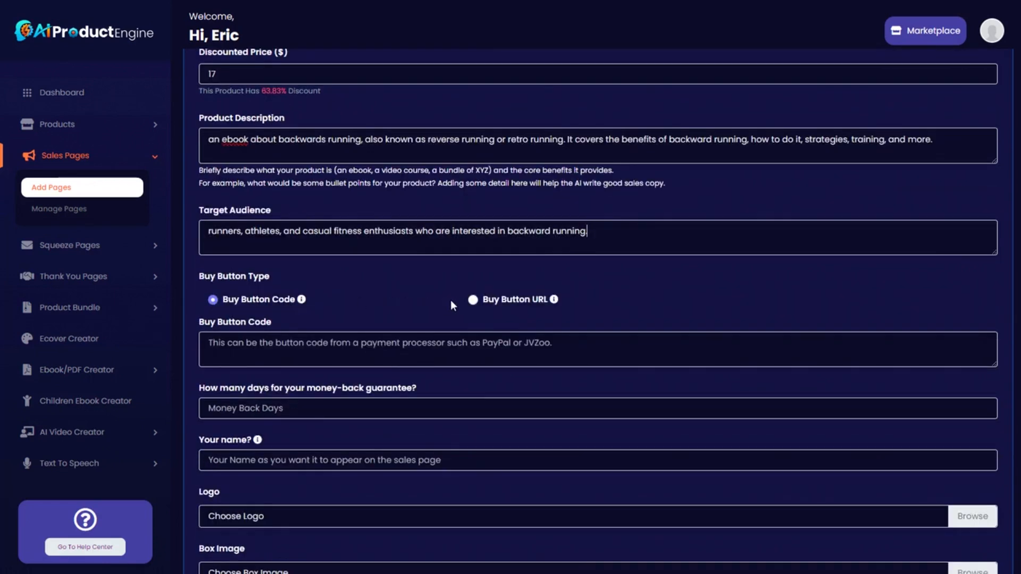
pyautogui.click(474, 300)
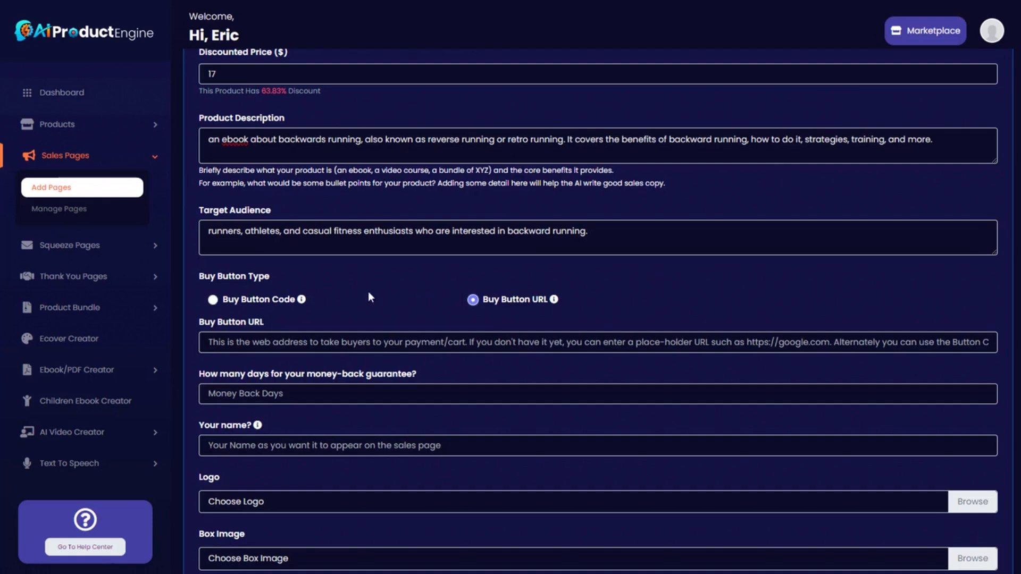
pyautogui.moveTo(269, 298)
pyautogui.click(213, 300)
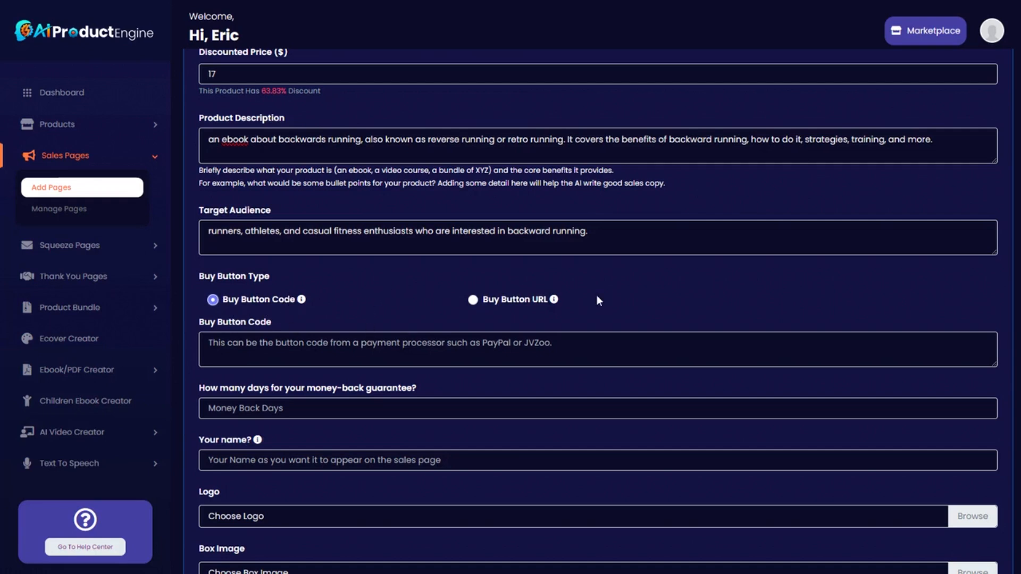
# - Switch to the JVZoo Seller Dashboard and open the buy buttons for ChatGPT for Internet Marketers (PLR Special)
pyautogui.scroll(-1, 599, 301)
pyautogui.scroll(-1, 489, 275)
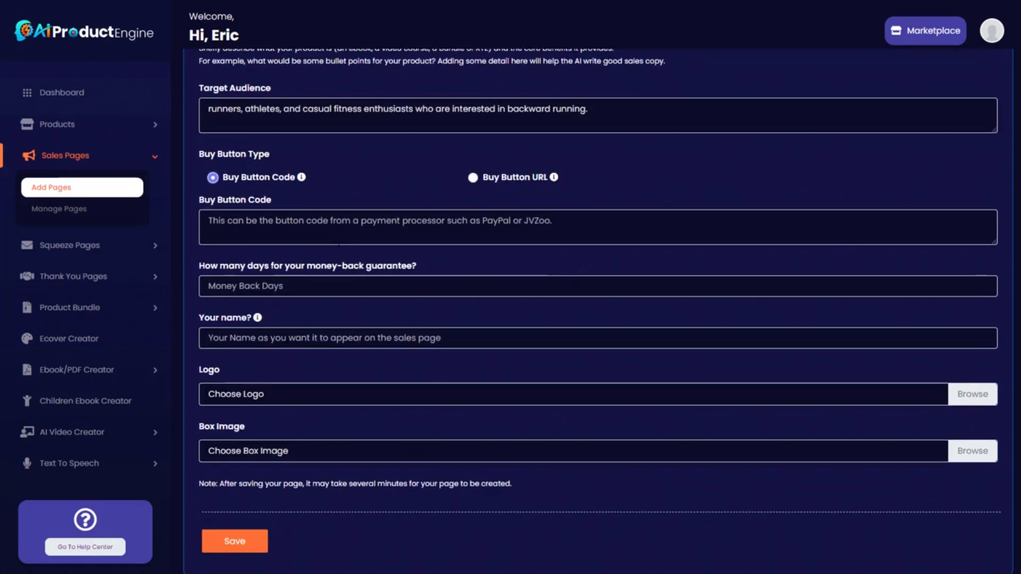
pyautogui.click(618, 1)
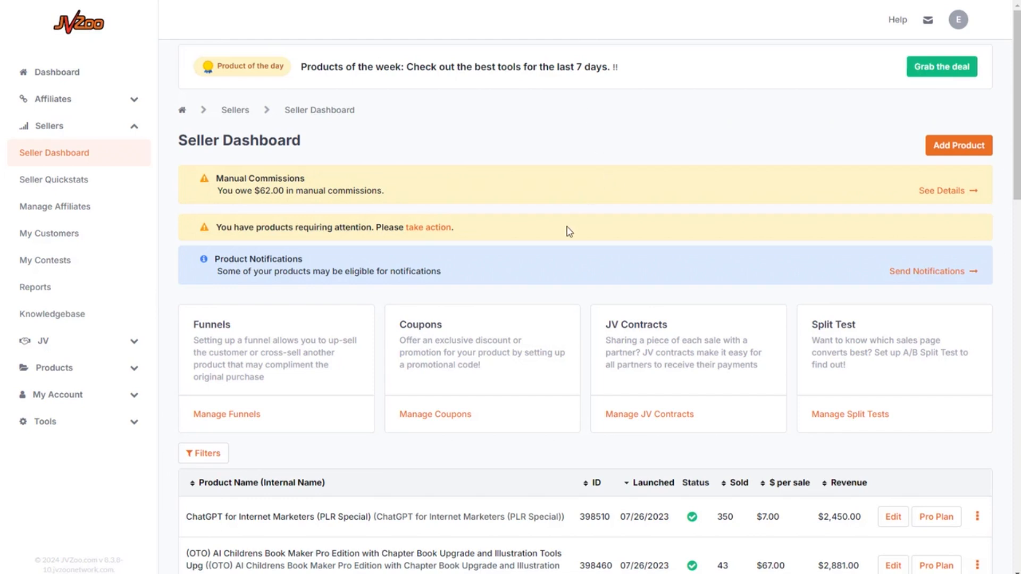
pyautogui.scroll(-1, 567, 230)
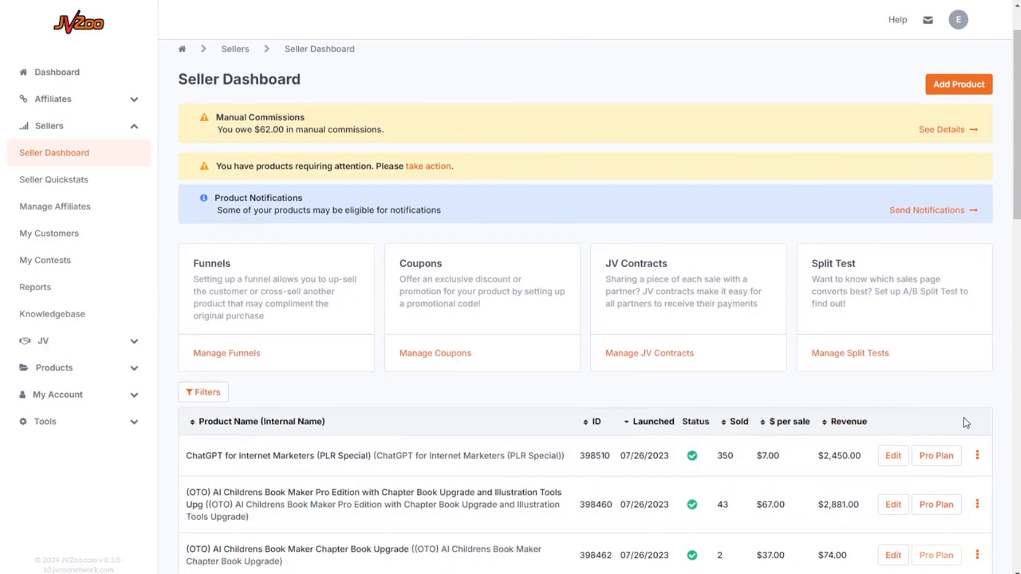
pyautogui.scroll(-1, 966, 425)
pyautogui.click(977, 394)
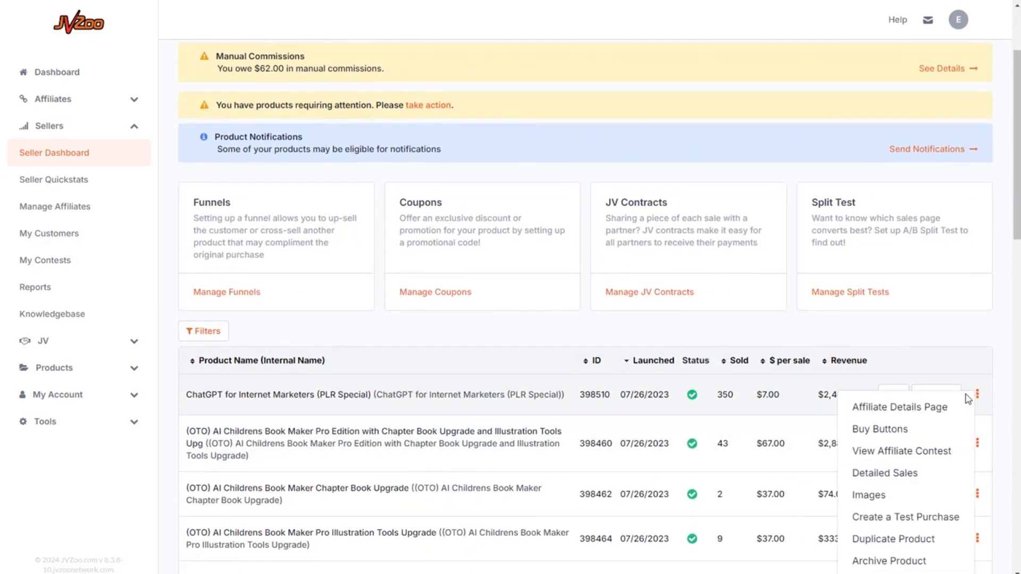
pyautogui.click(891, 433)
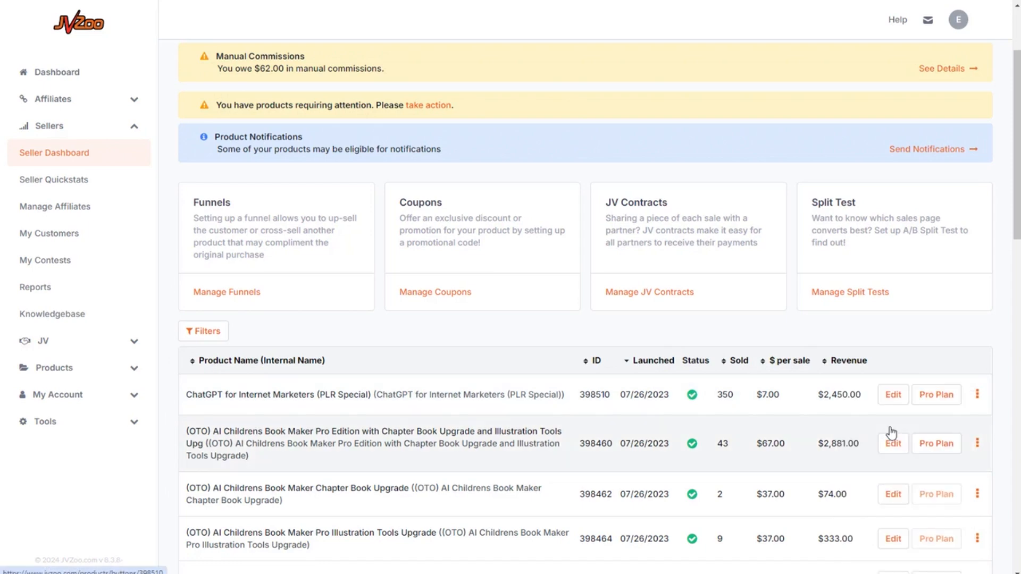
pyautogui.click(326, 149)
pyautogui.click(320, 184)
# - Copy the HTML code of Button #2 and paste it as the buy button code of the sales page in AI Product Engine
pyautogui.scroll(-3, 400, 220)
pyautogui.scroll(-5, 359, 327)
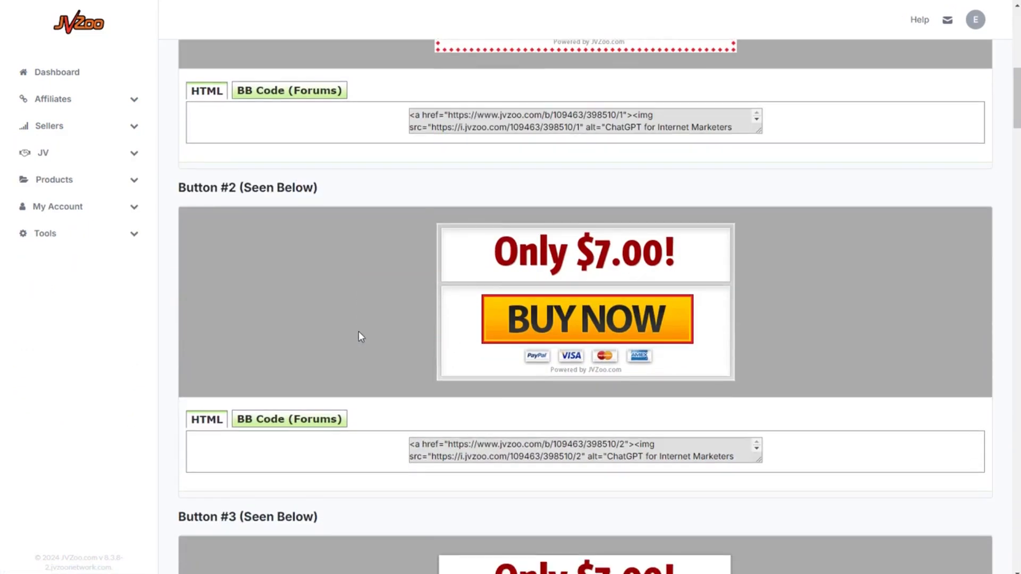
pyautogui.scroll(-1, 378, 345)
pyautogui.click(448, 386)
pyautogui.moveTo(448, 387); pyautogui.dragTo(742, 409)
pyautogui.hotkey('ctrl', 'c')
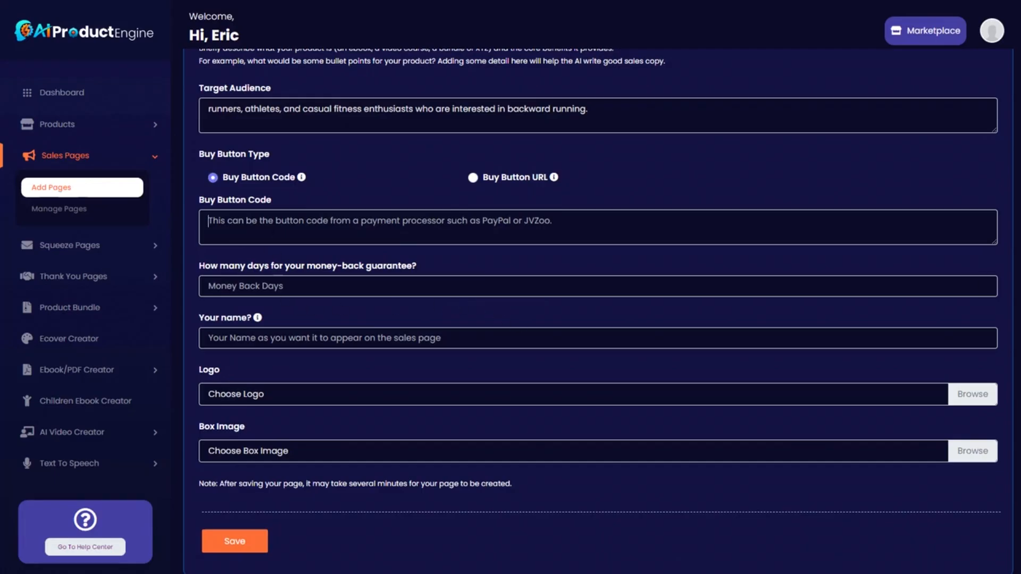
pyautogui.click(274, 228)
pyautogui.hotkey('ctrl', 'v')
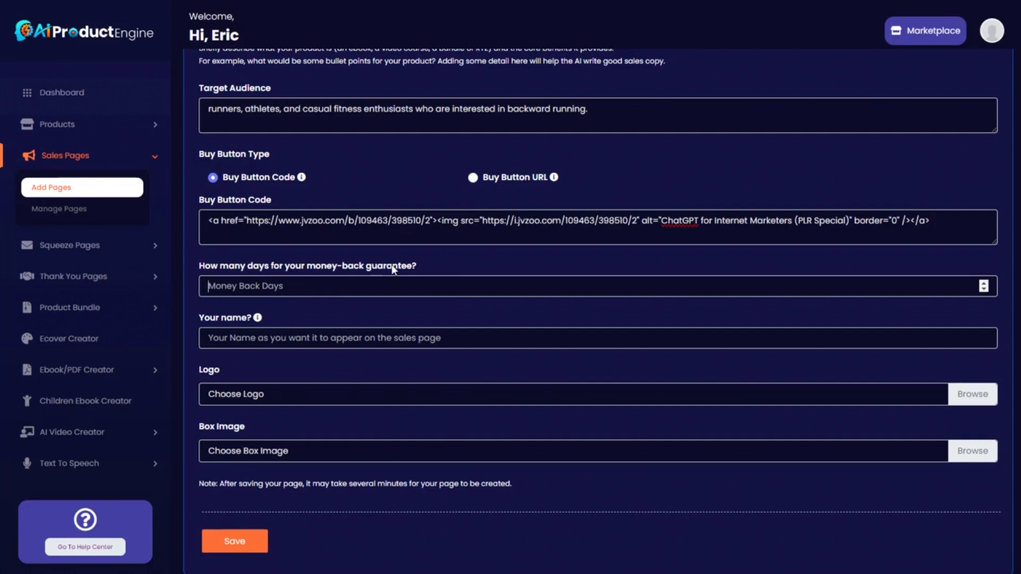
# - Set the money-back guarantee to 30 days and enter the seller's name for the sales page
pyautogui.write('30')
pyautogui.click(37, 324)
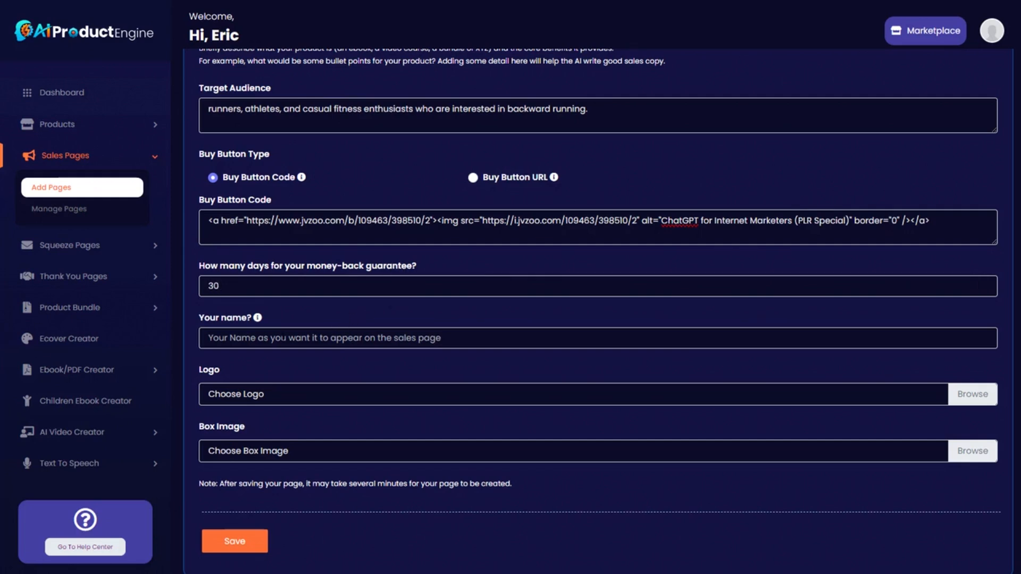
pyautogui.click(287, 339)
pyautogui.write('Eric Runnerton')
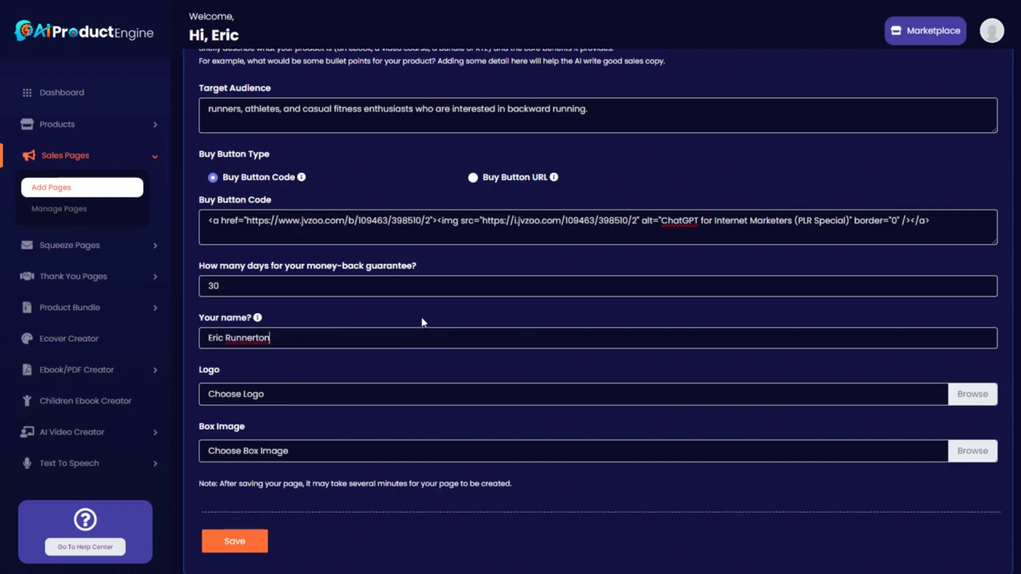
# - Look at the Google results for "free logo maker", and return to the sales page form to upload eric-logo.png as the logo
pyautogui.scroll(1, 397, 353)
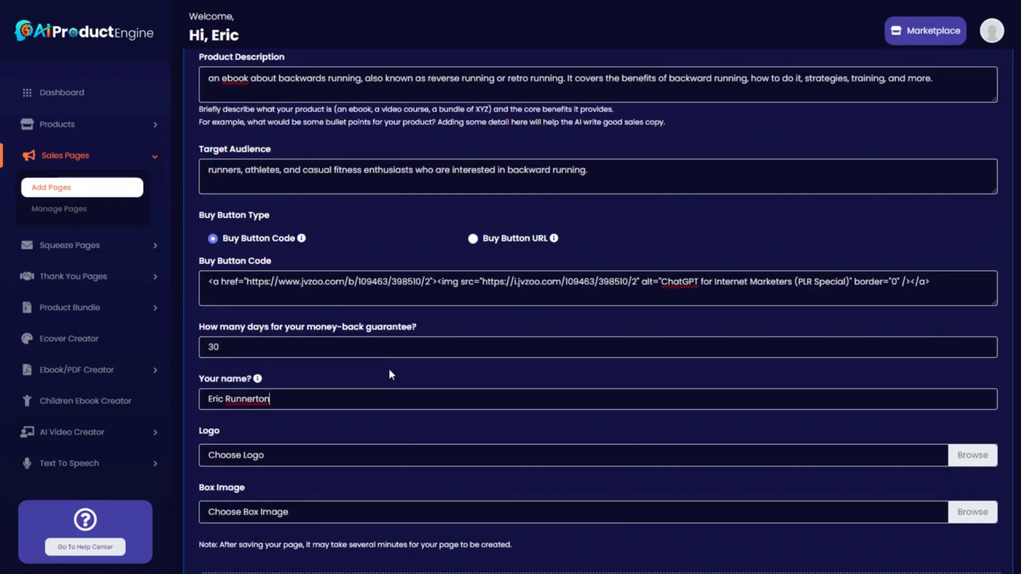
pyautogui.scroll(-2, 389, 370)
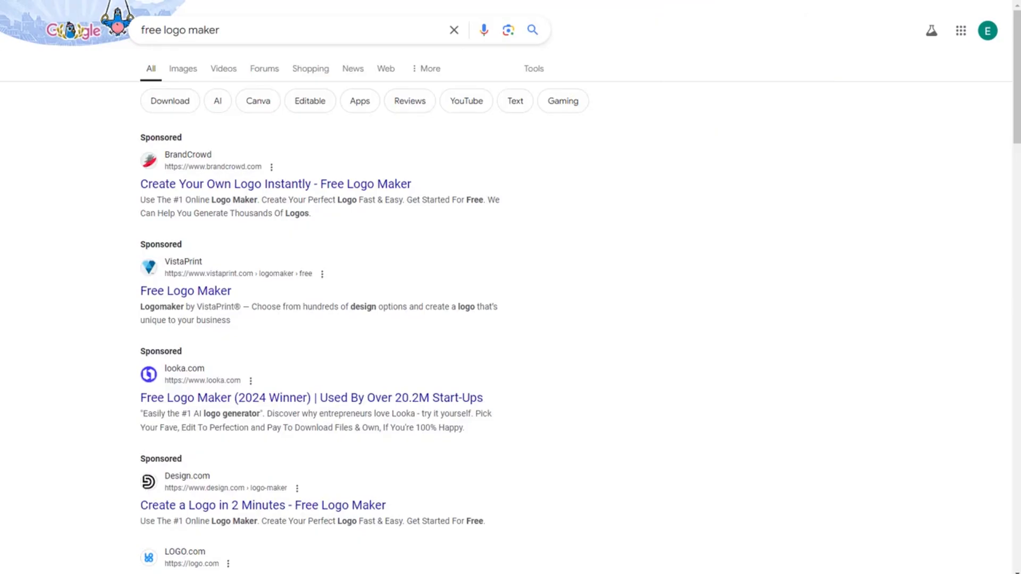
pyautogui.moveTo(1015, 33); pyautogui.dragTo(976, 15)
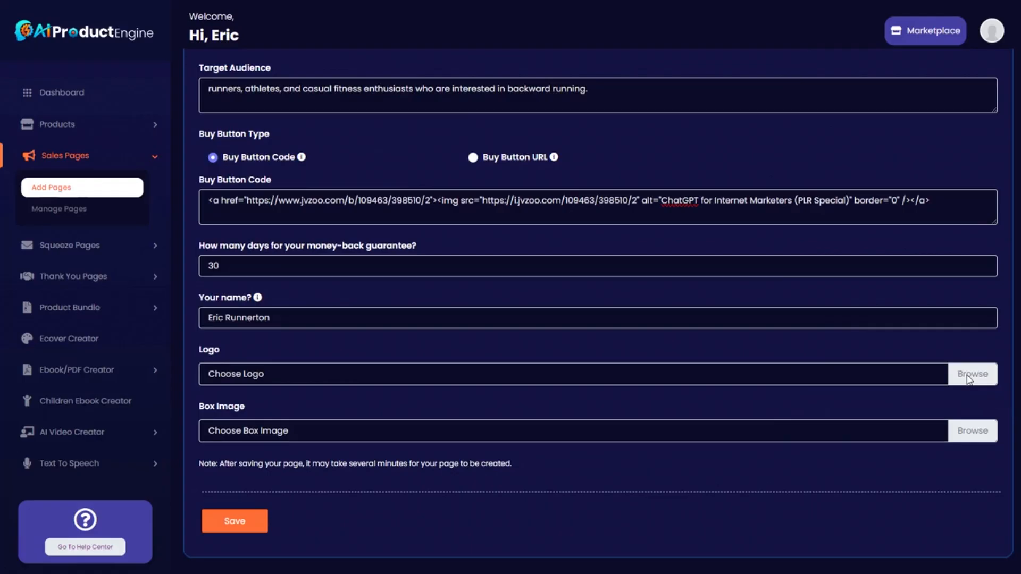
pyautogui.click(969, 378)
pyautogui.doubleClick(298, 119)
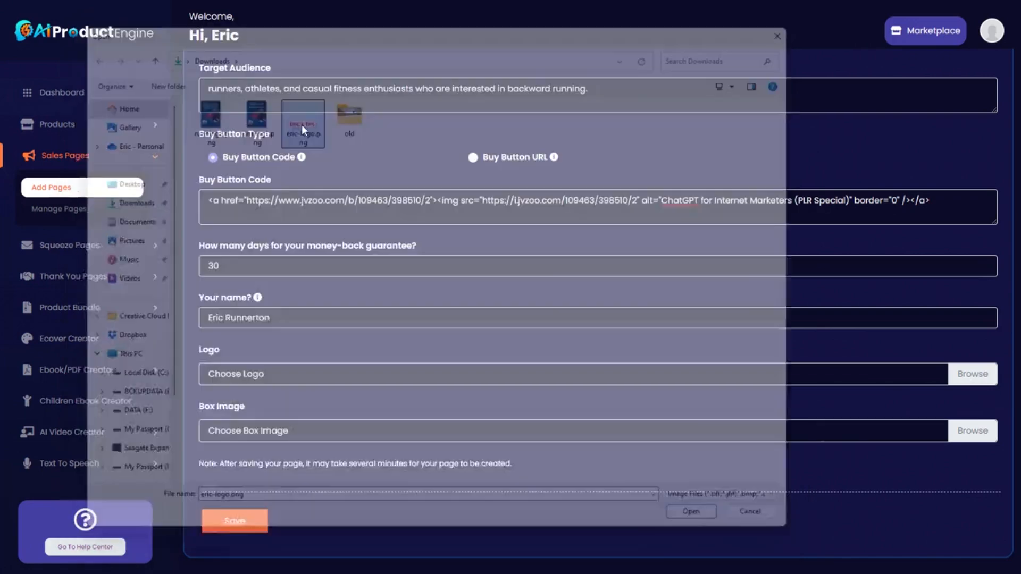
# - Upload the ebook cover running2.png from Downloads as the sales page's box image
pyautogui.scroll(-1, 461, 409)
pyautogui.scroll(3, 448, 409)
pyautogui.scroll(-4, 425, 388)
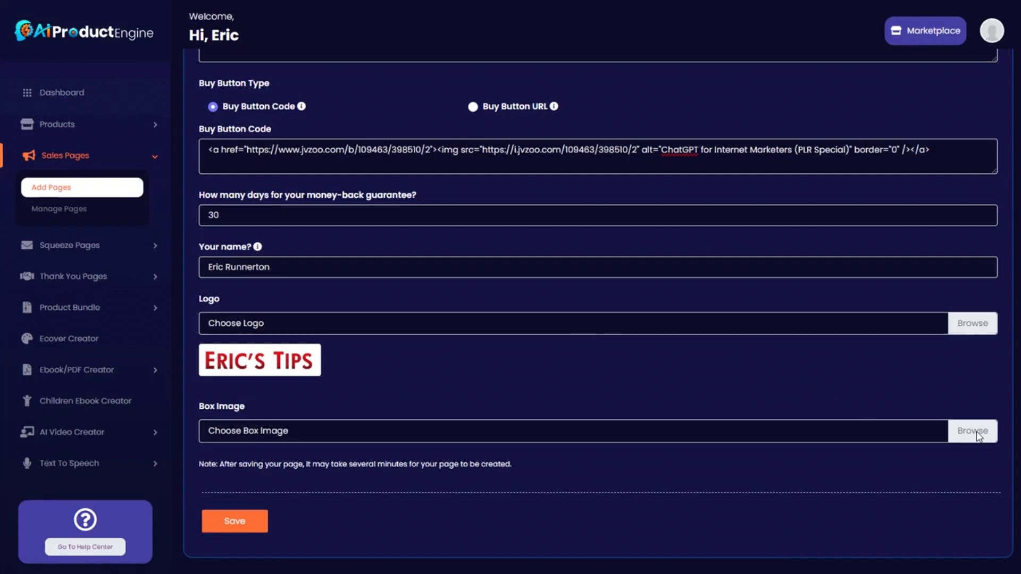
pyautogui.click(977, 432)
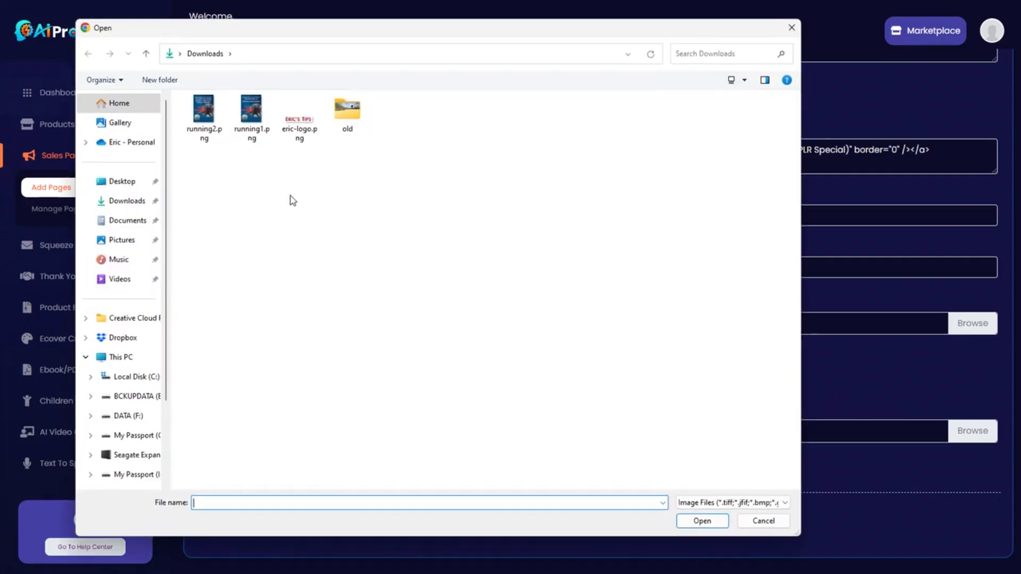
pyautogui.doubleClick(205, 114)
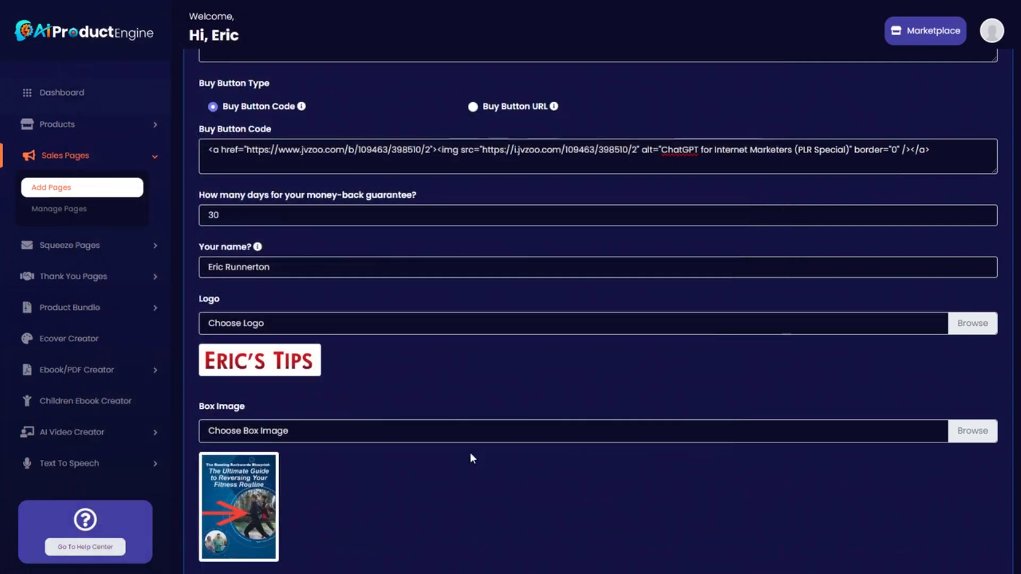
# - Save the new sales page and set the visibility of the Running Backwards Blueprint page to Active
pyautogui.scroll(-2, 471, 456)
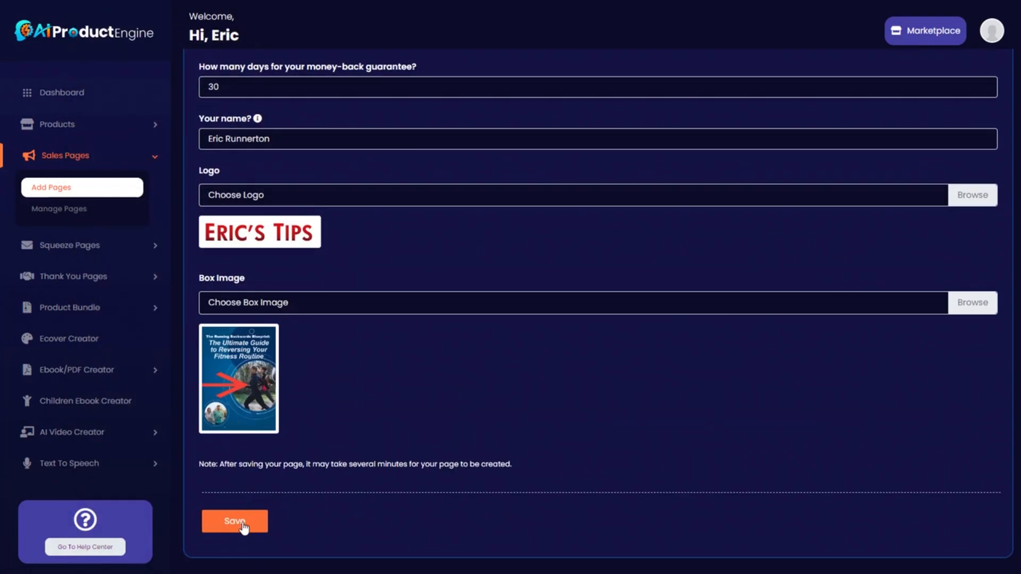
pyautogui.click(234, 521)
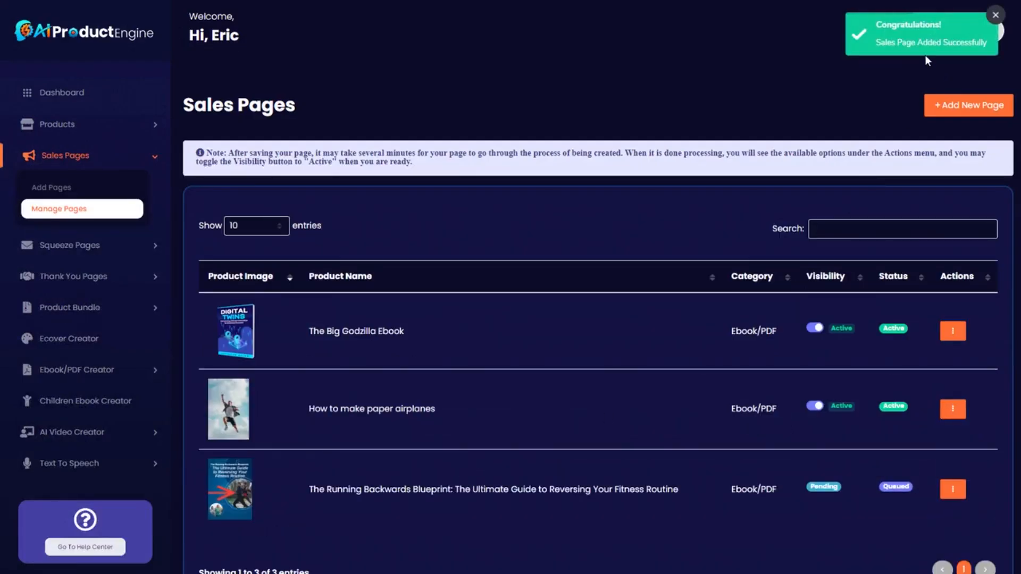
pyautogui.scroll(-1, 650, 218)
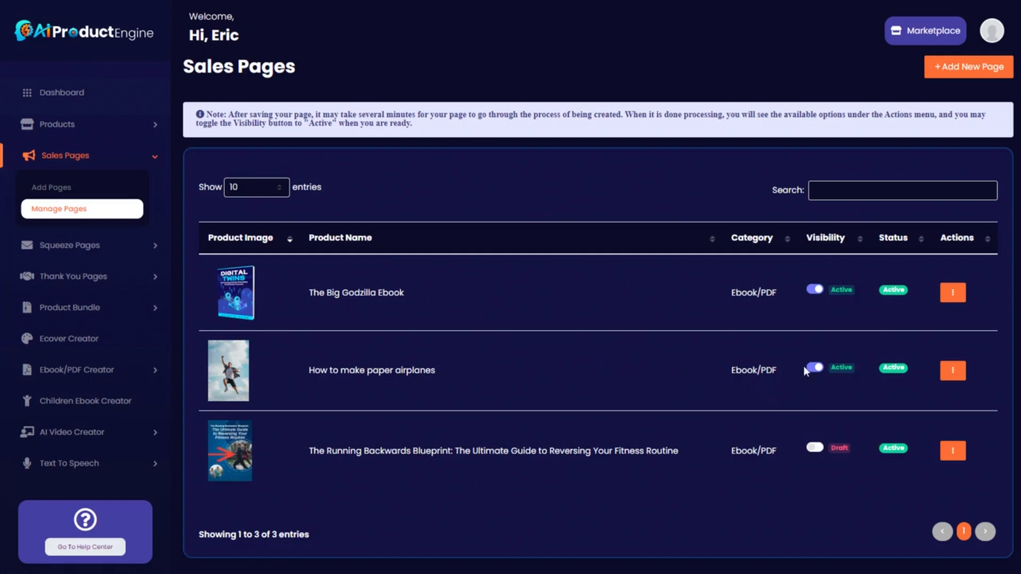
pyautogui.click(817, 449)
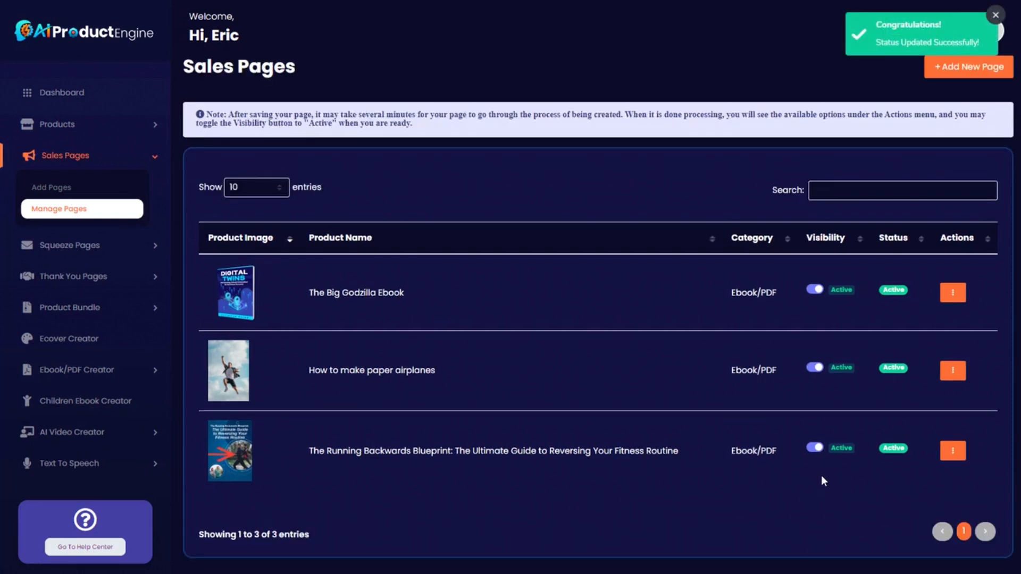
# - Open the Running Backwards Blueprint sales page in the design editor
pyautogui.click(954, 455)
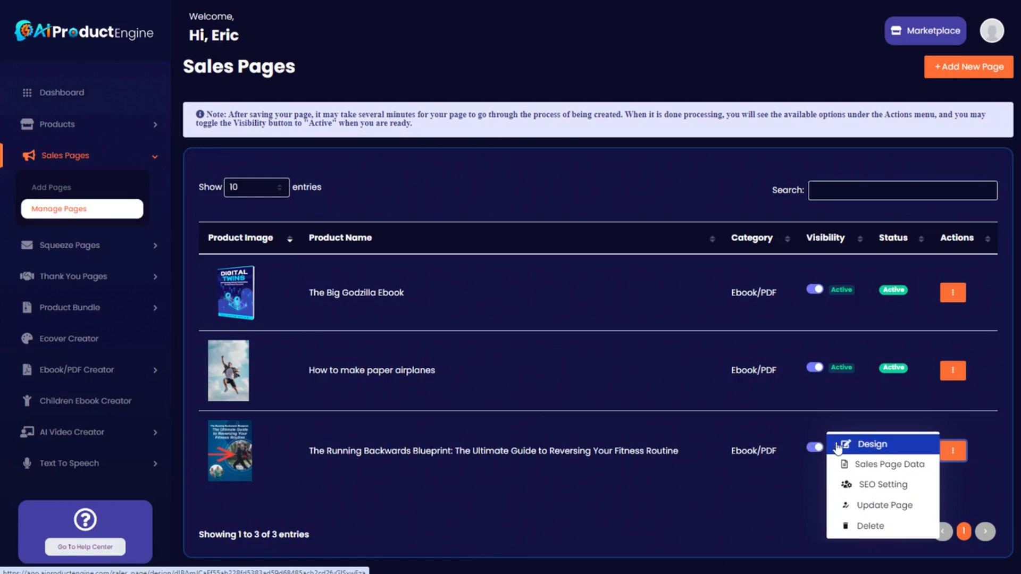
pyautogui.click(888, 448)
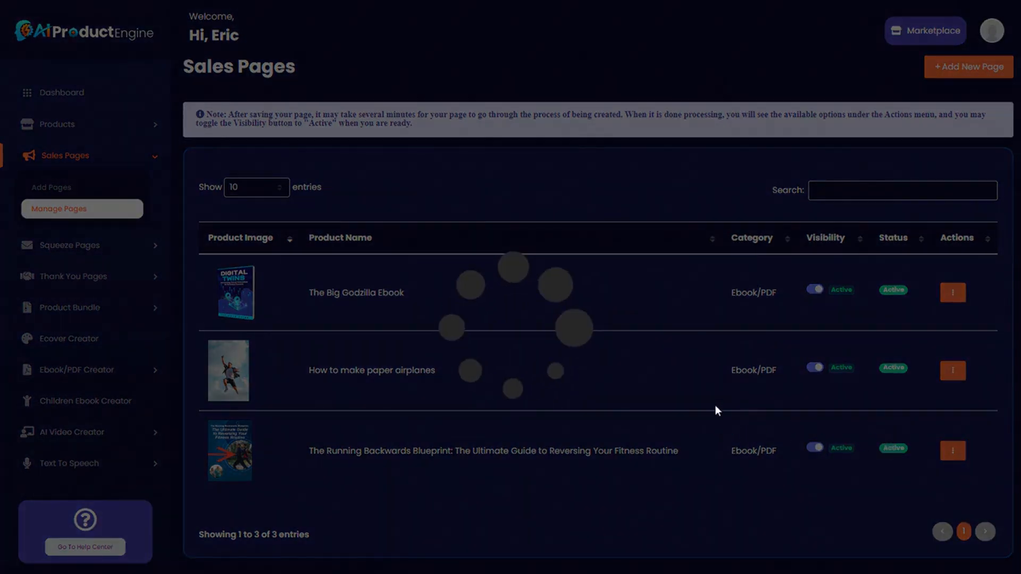
pyautogui.scroll(-3, 575, 261)
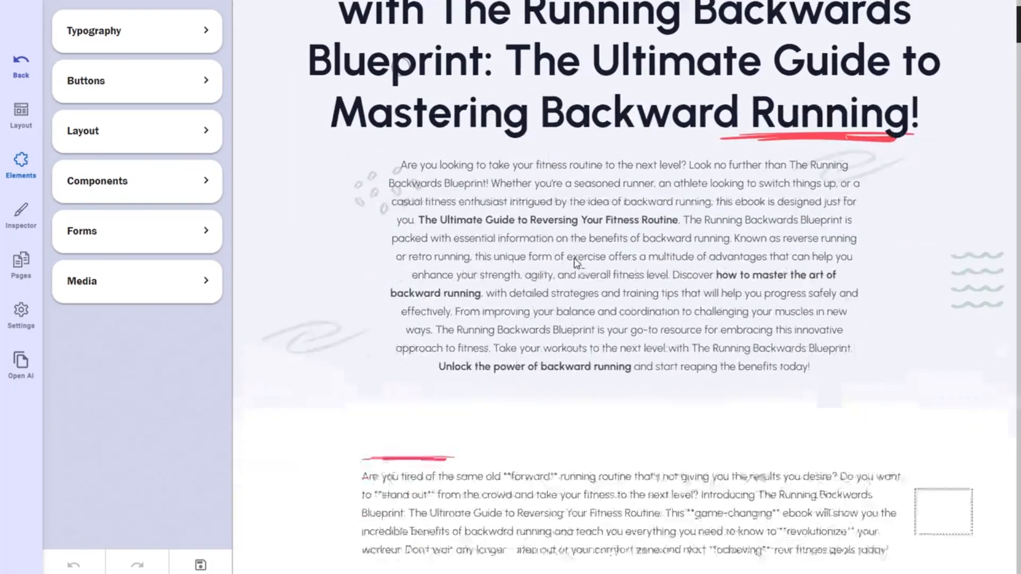
pyautogui.click(495, 213)
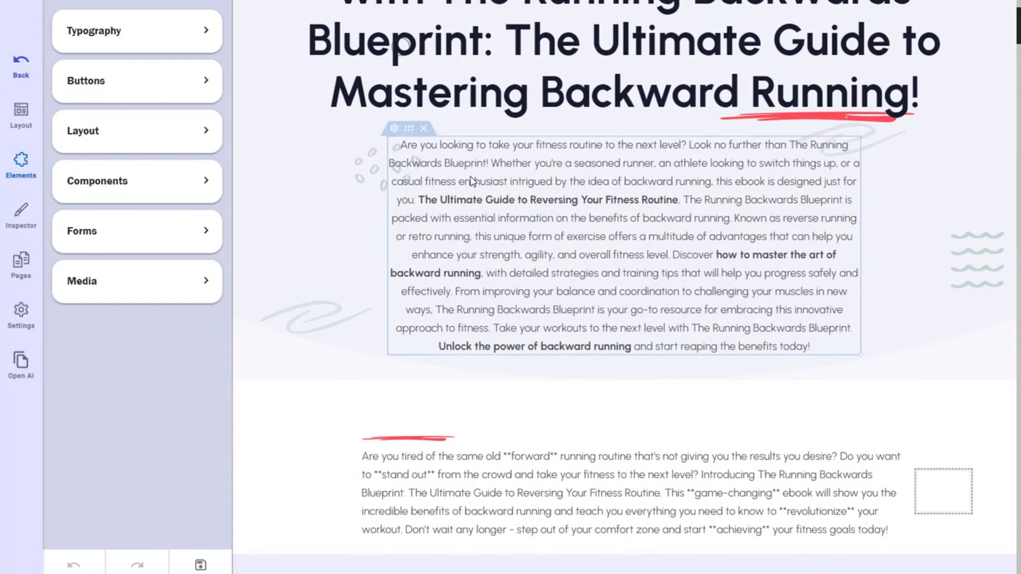
# - Examine the elements available under Typography, Buttons, Layout, Components, Forms and Media in the page editor
pyautogui.click(206, 32)
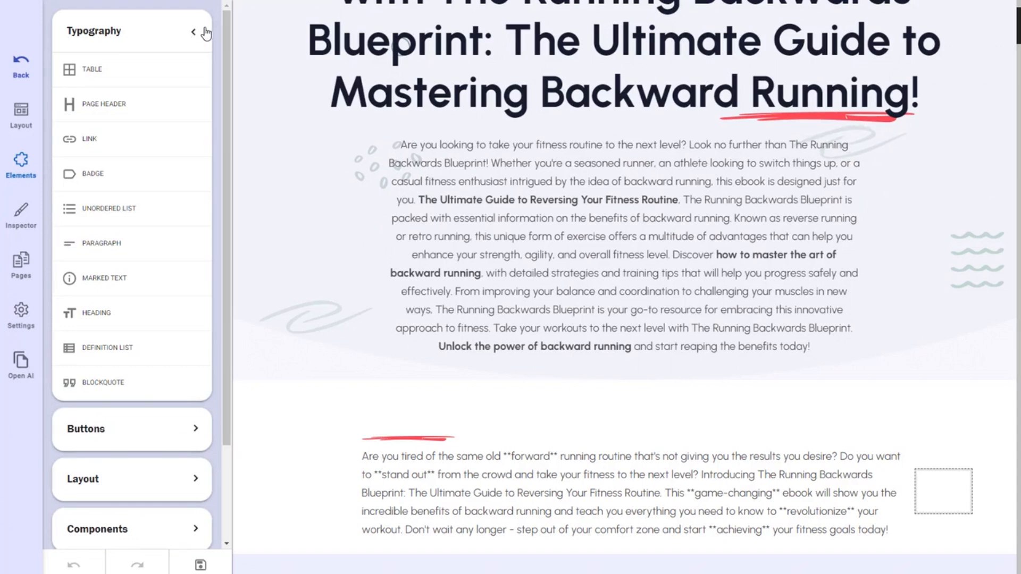
pyautogui.click(205, 33)
pyautogui.click(206, 82)
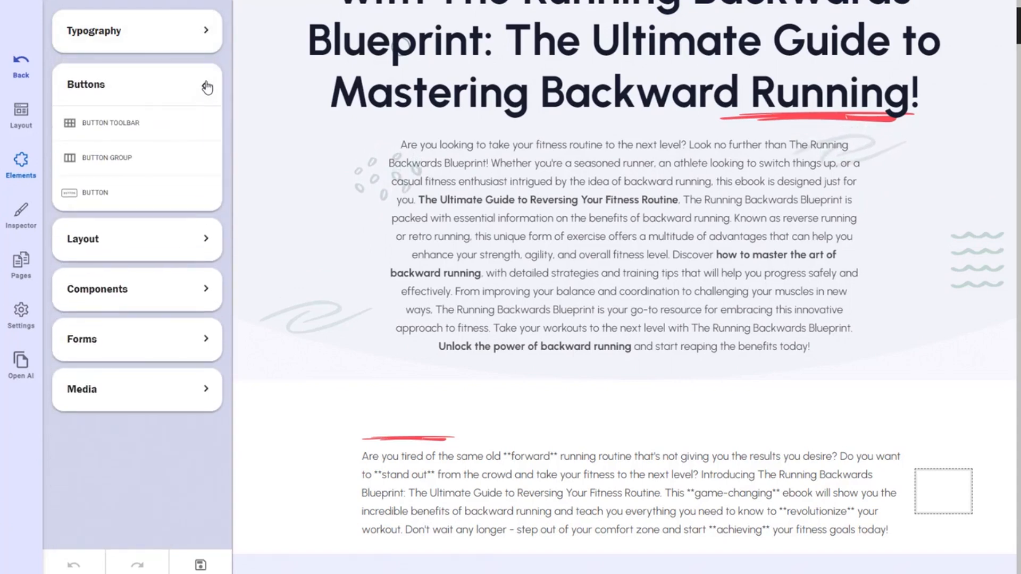
pyautogui.click(207, 85)
pyautogui.click(205, 130)
pyautogui.click(205, 131)
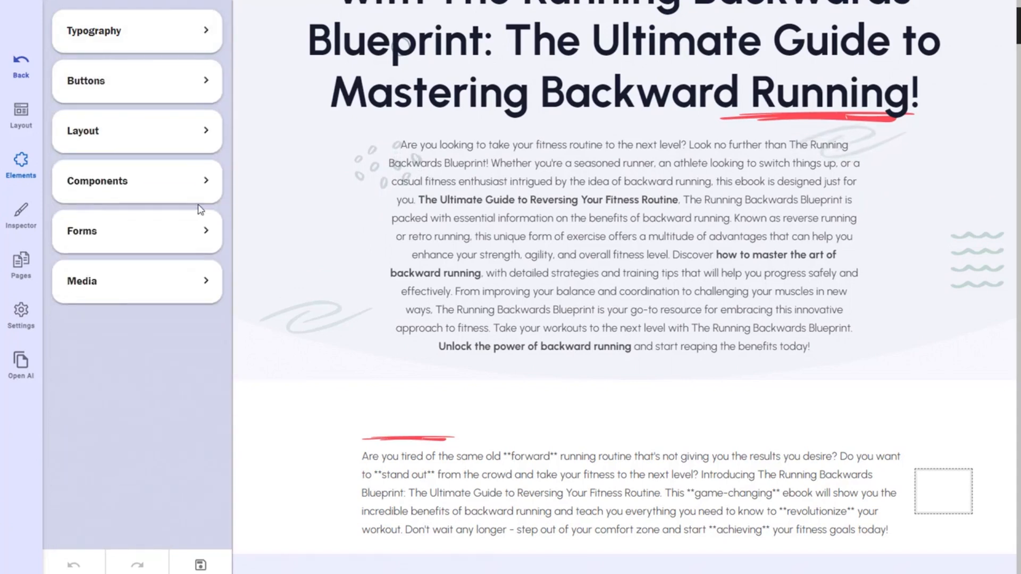
pyautogui.click(203, 33)
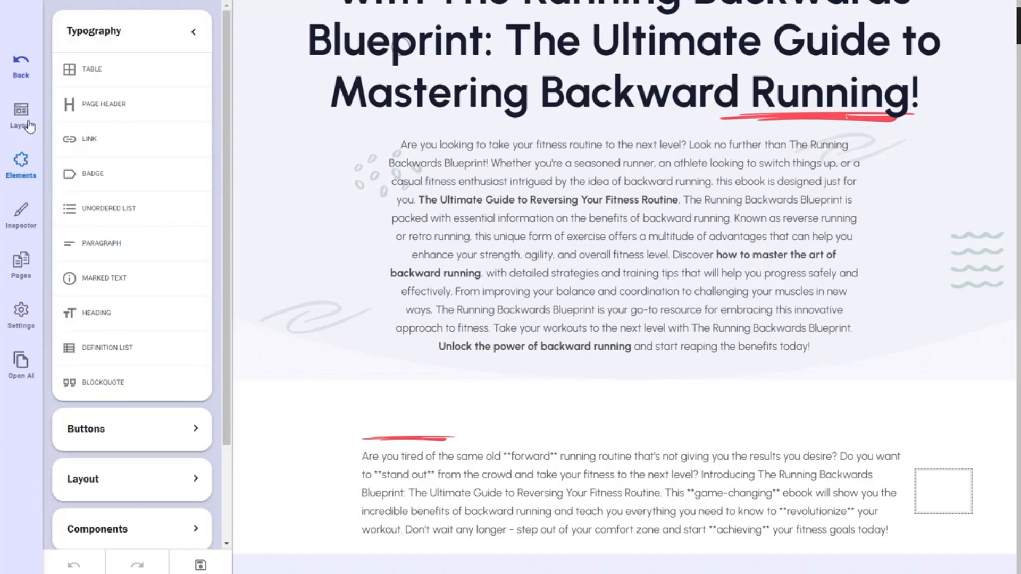
pyautogui.click(193, 32)
pyautogui.click(207, 85)
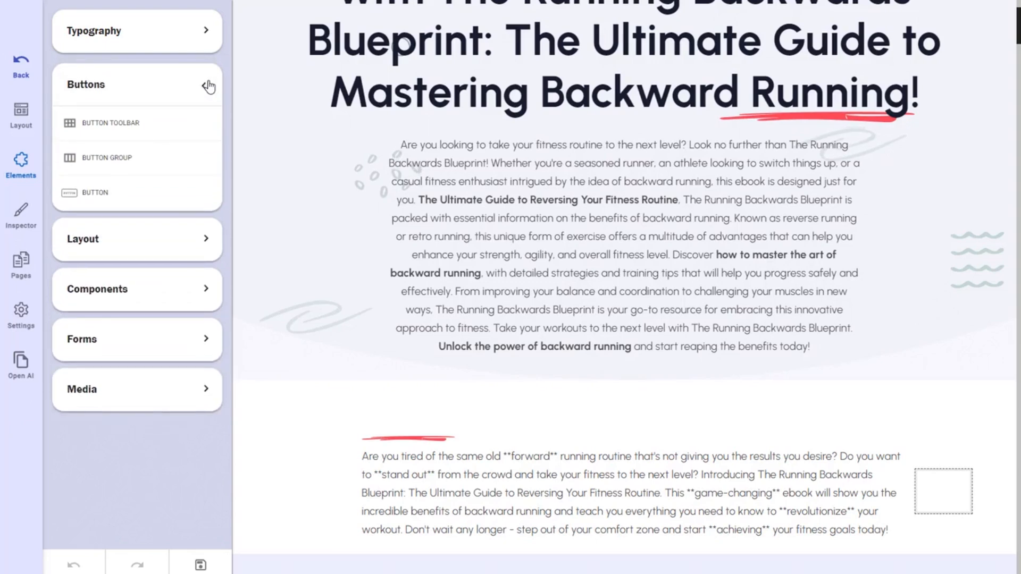
pyautogui.click(208, 86)
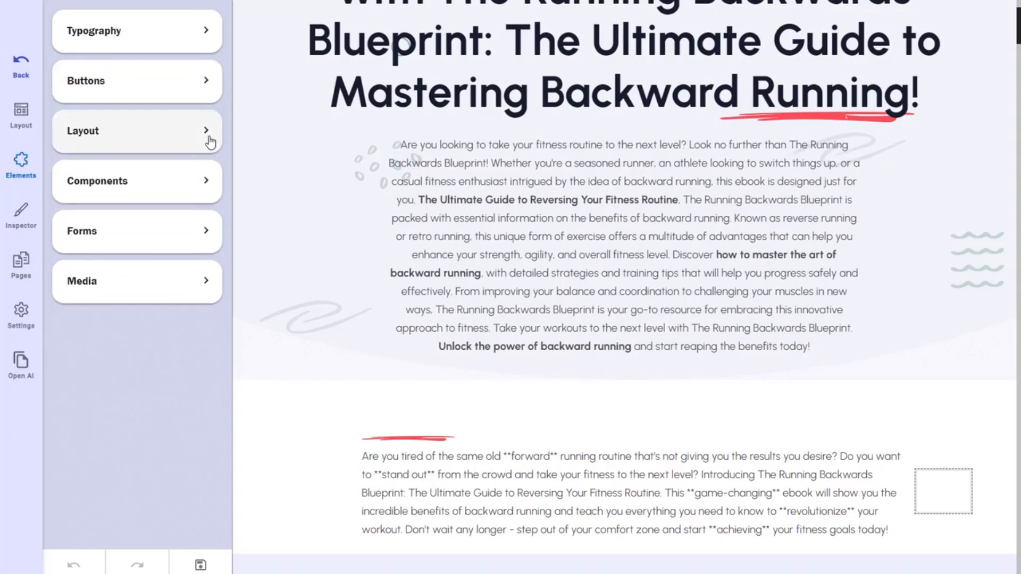
pyautogui.click(207, 137)
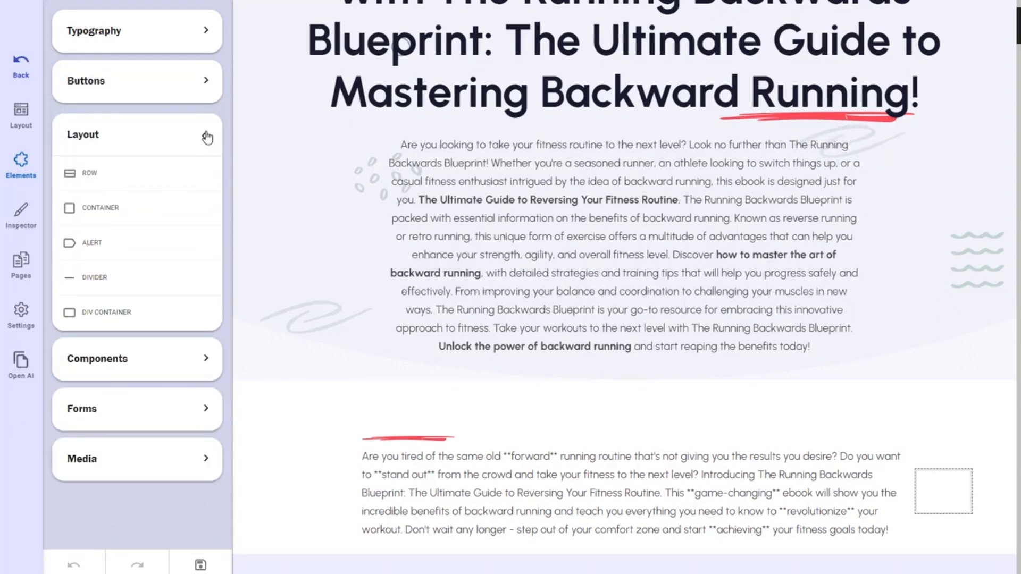
pyautogui.click(207, 137)
pyautogui.click(204, 182)
pyautogui.scroll(-3, 151, 278)
pyautogui.scroll(2, 152, 277)
pyautogui.scroll(-2, 158, 261)
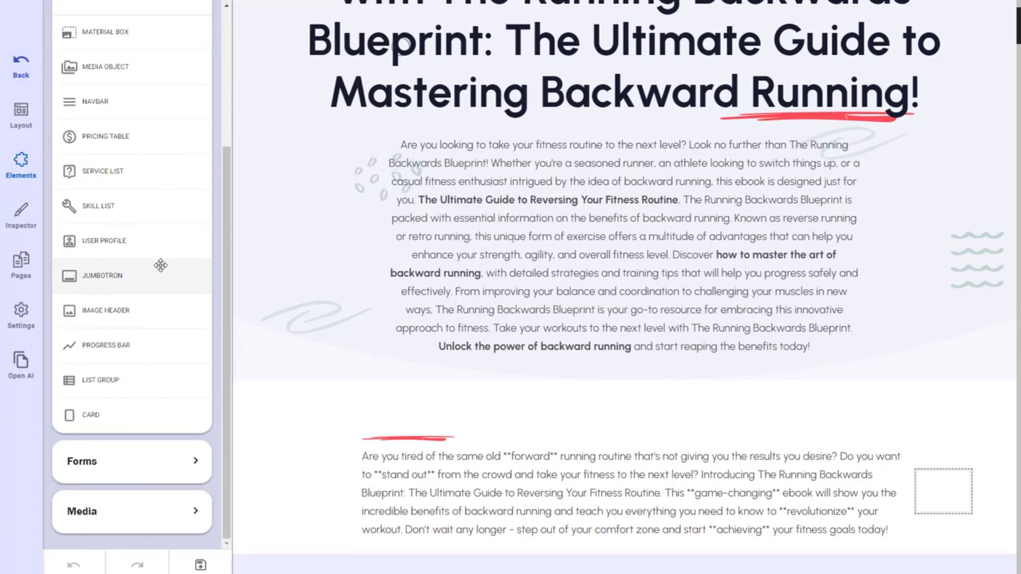
pyautogui.scroll(1, 127, 225)
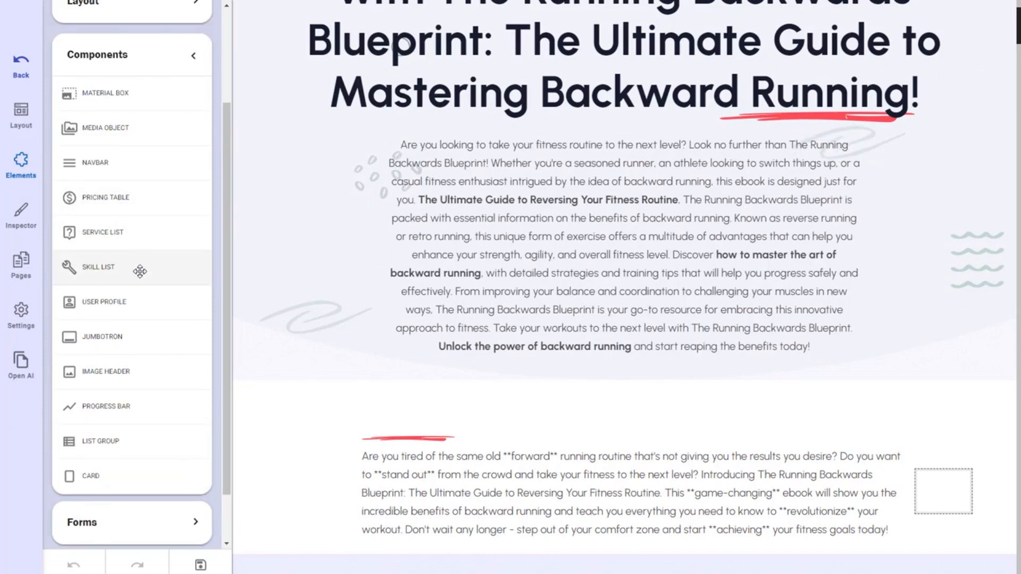
pyautogui.scroll(-1, 164, 446)
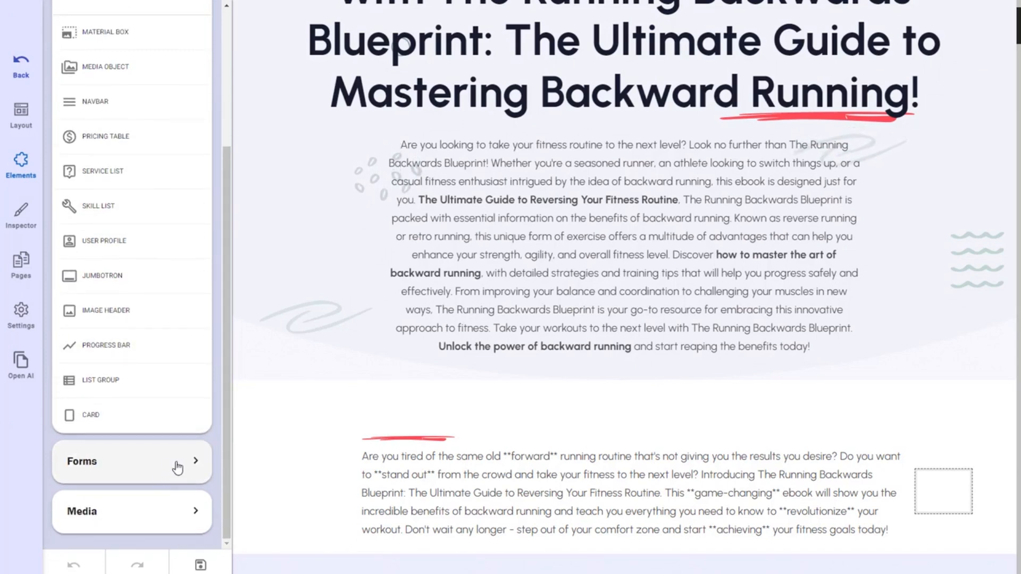
pyautogui.click(195, 460)
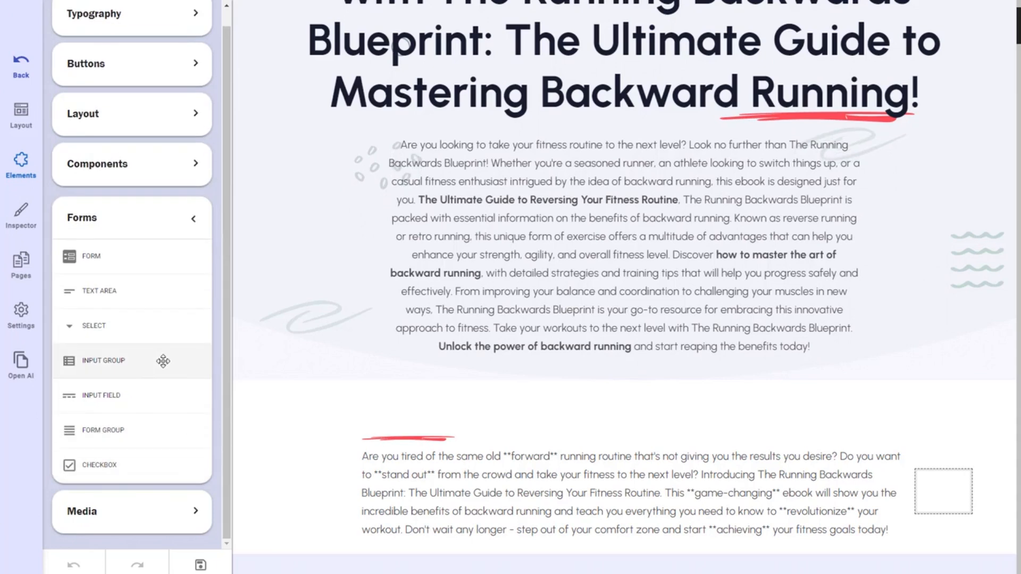
pyautogui.click(192, 512)
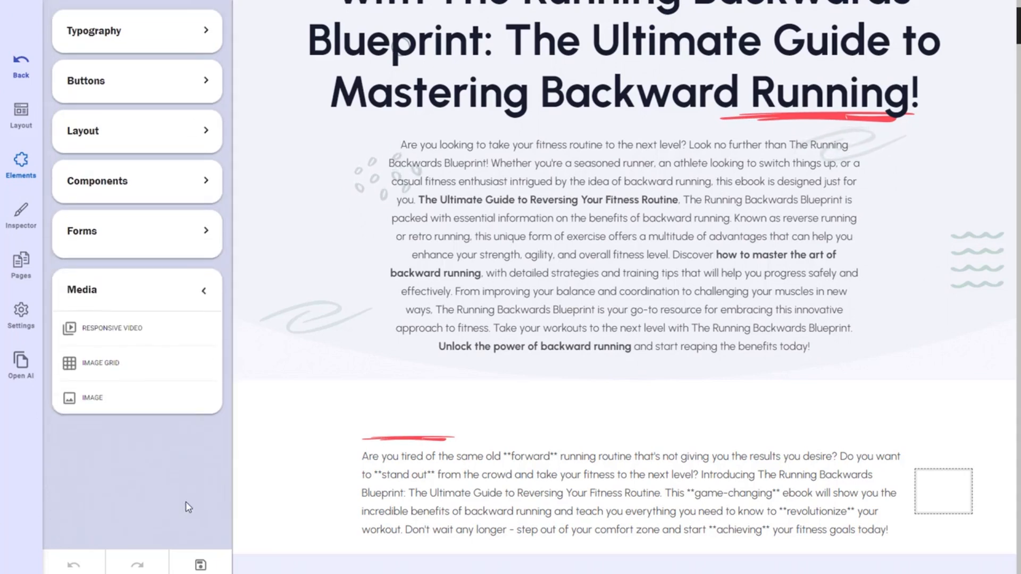
pyautogui.click(202, 290)
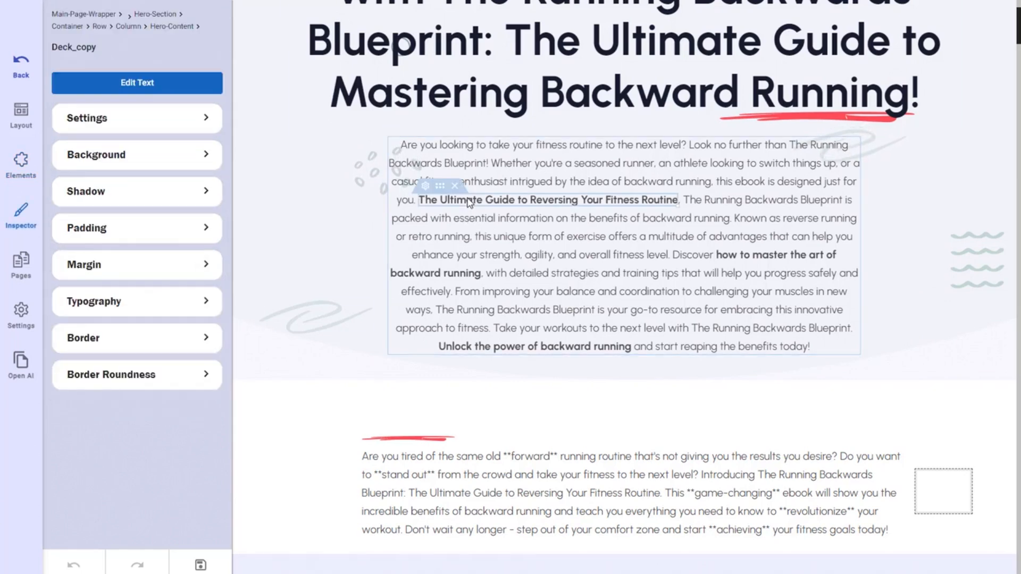
# - Remove the bold phrase "The Ultimate Guide to Reversing Your Fitness Routine" from the paragraph below the main headline and left-align the whole paragraph
pyautogui.click(455, 186)
pyautogui.click(530, 212)
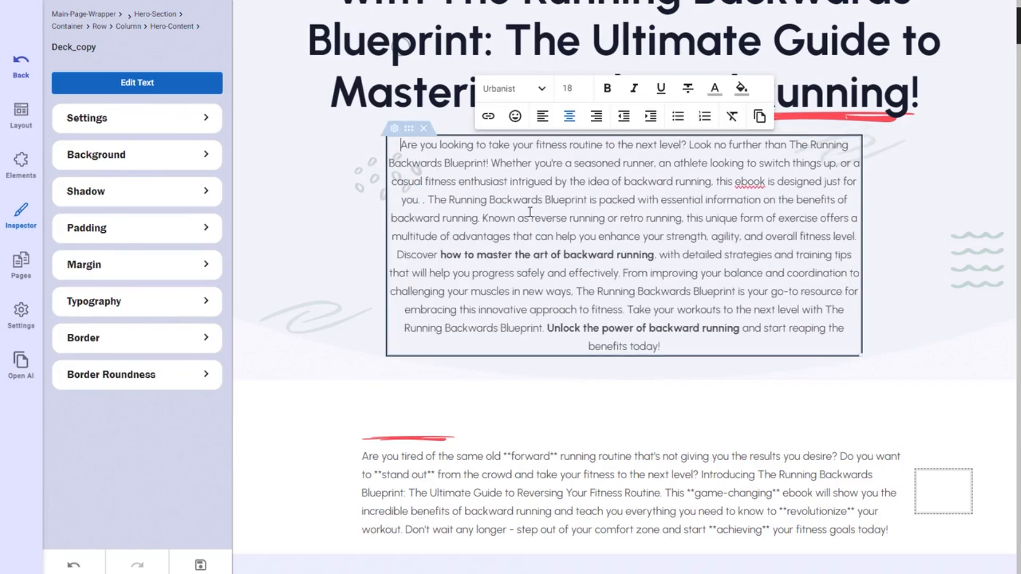
pyautogui.hotkey('ctrl', 'a')
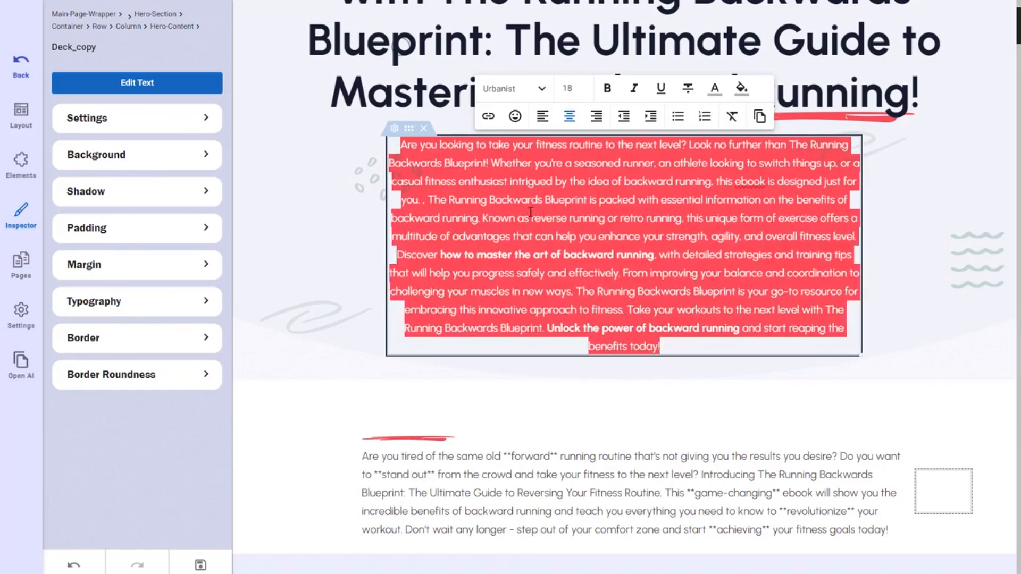
pyautogui.click(543, 116)
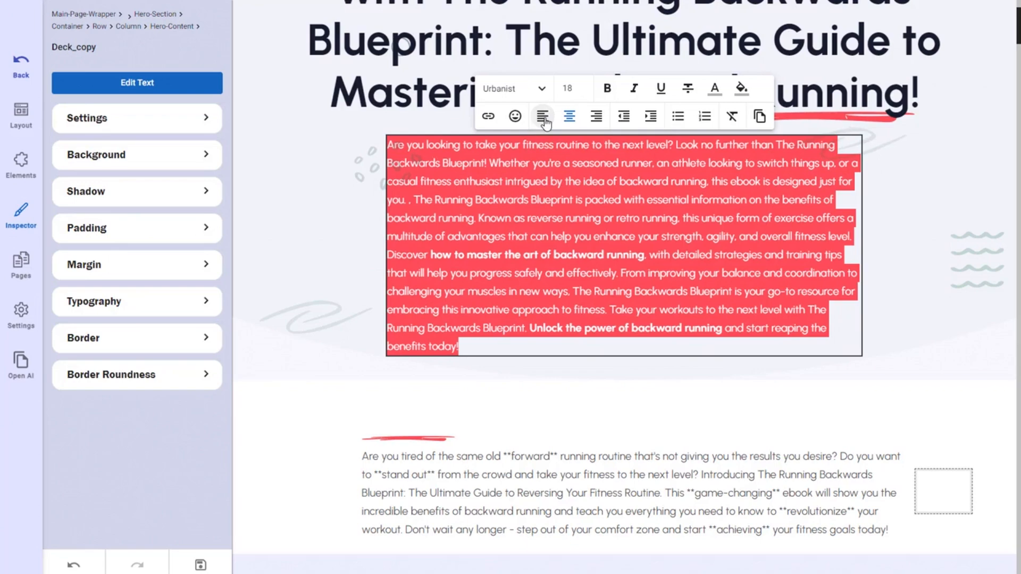
pyautogui.click(528, 406)
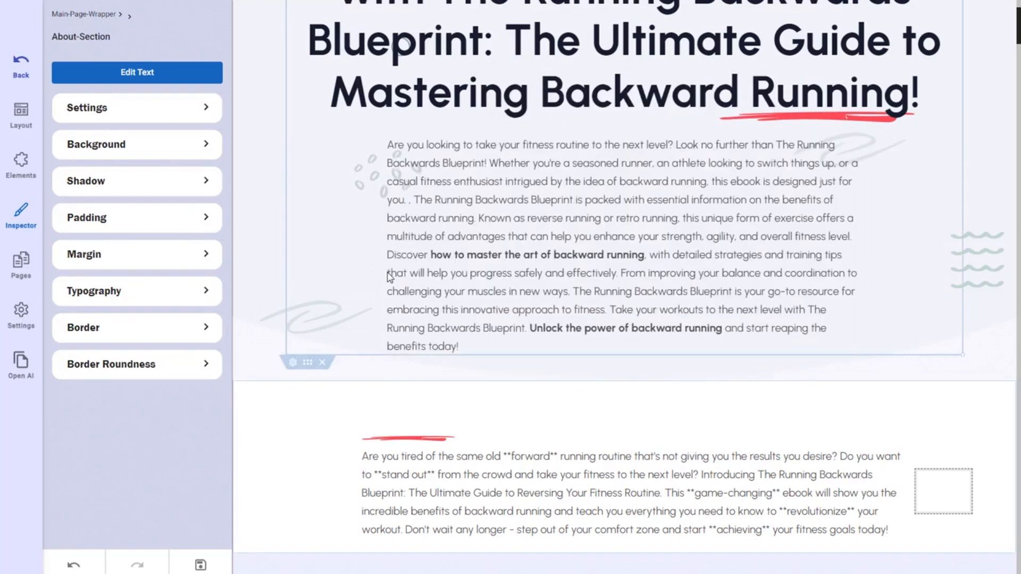
# - Change the heading above the "My Journey" text to "Why listen....." by removing the word "to"
pyautogui.scroll(2, 344, 303)
pyautogui.scroll(-5, 396, 295)
pyautogui.scroll(-5, 394, 333)
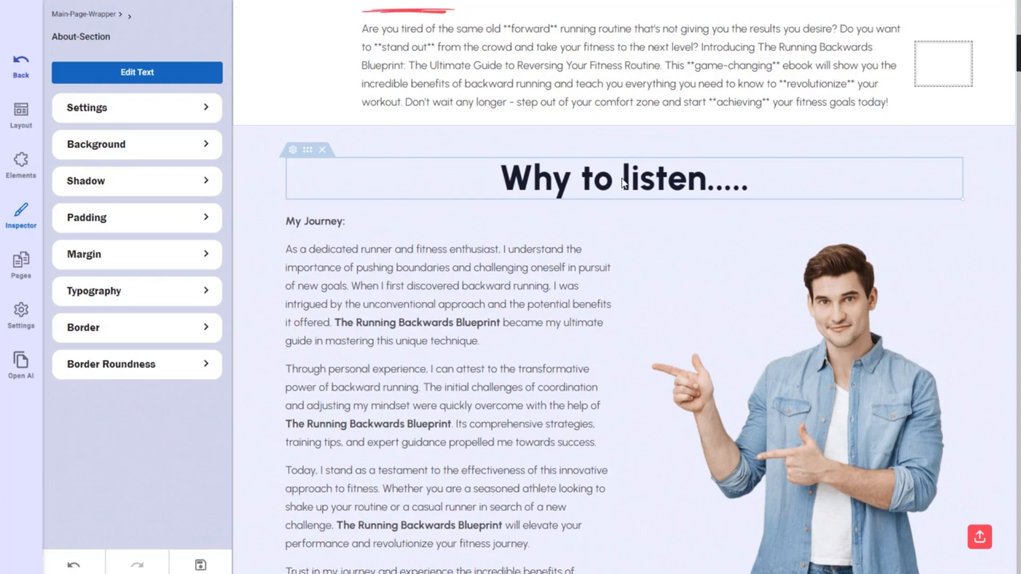
pyautogui.click(623, 182)
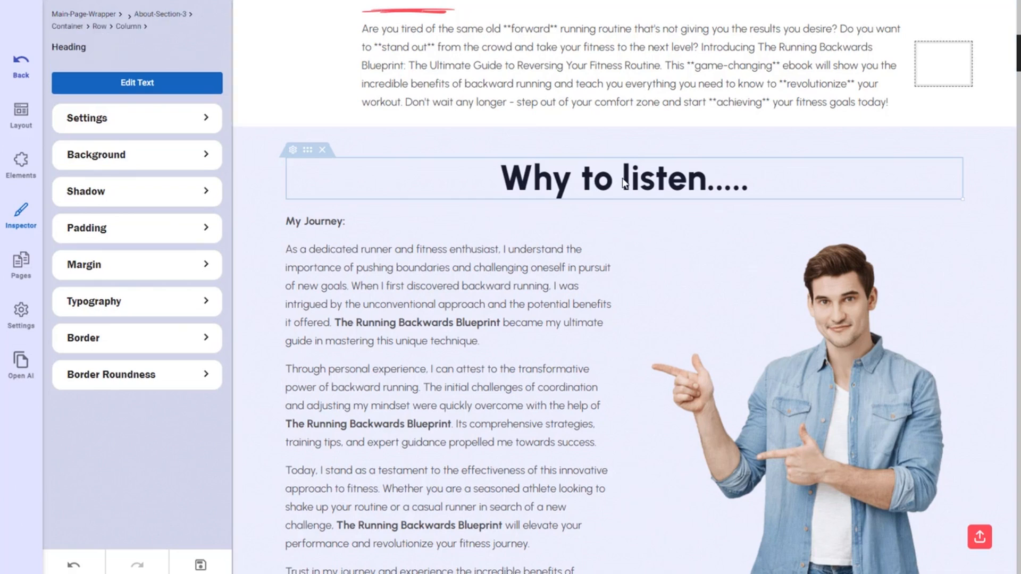
pyautogui.press('BackSpace')
pyautogui.press('BackSpace')
pyautogui.press('BackSpace')
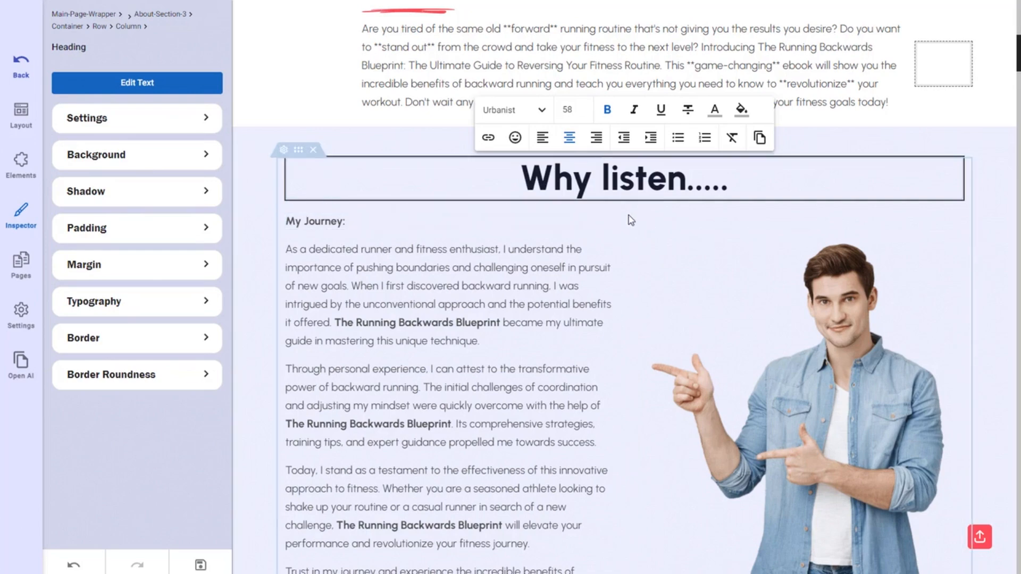
pyautogui.click(629, 215)
# - Replace the "Problem State" heading with "The problem..."
pyautogui.scroll(-2, 590, 214)
pyautogui.scroll(4, 608, 314)
pyautogui.scroll(-5, 608, 318)
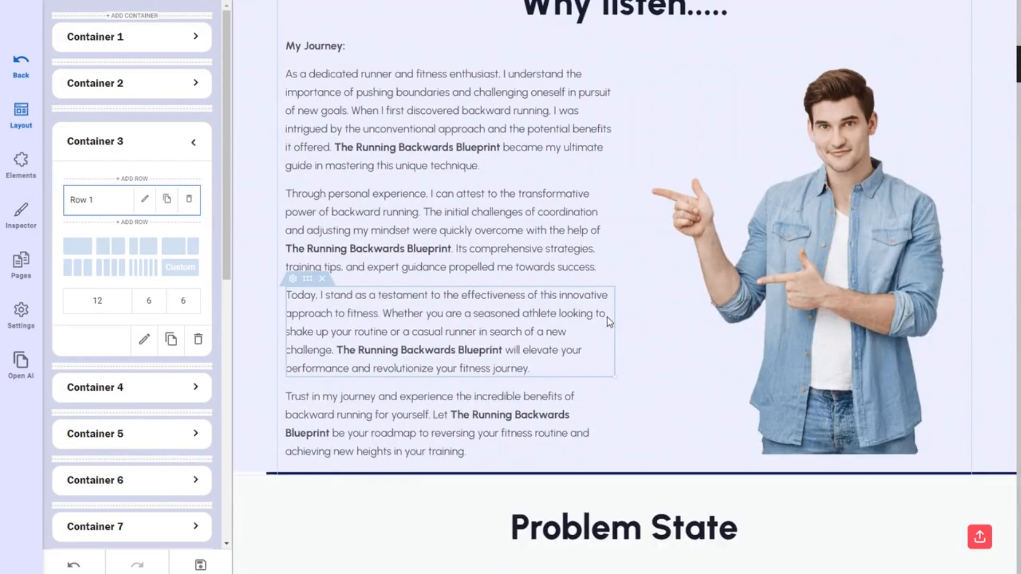
pyautogui.scroll(5, 608, 321)
pyautogui.scroll(-7, 600, 326)
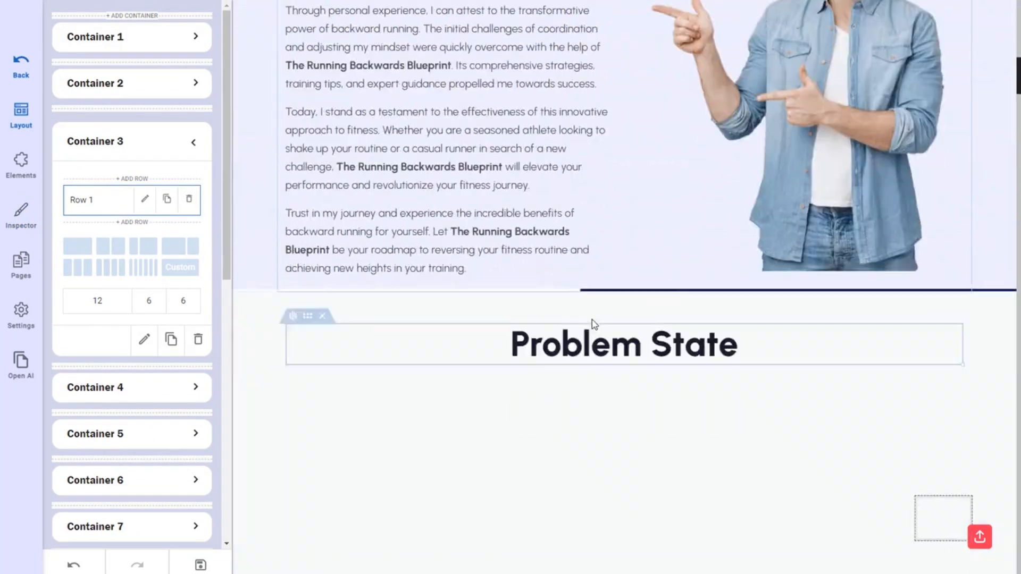
pyautogui.scroll(-2, 594, 324)
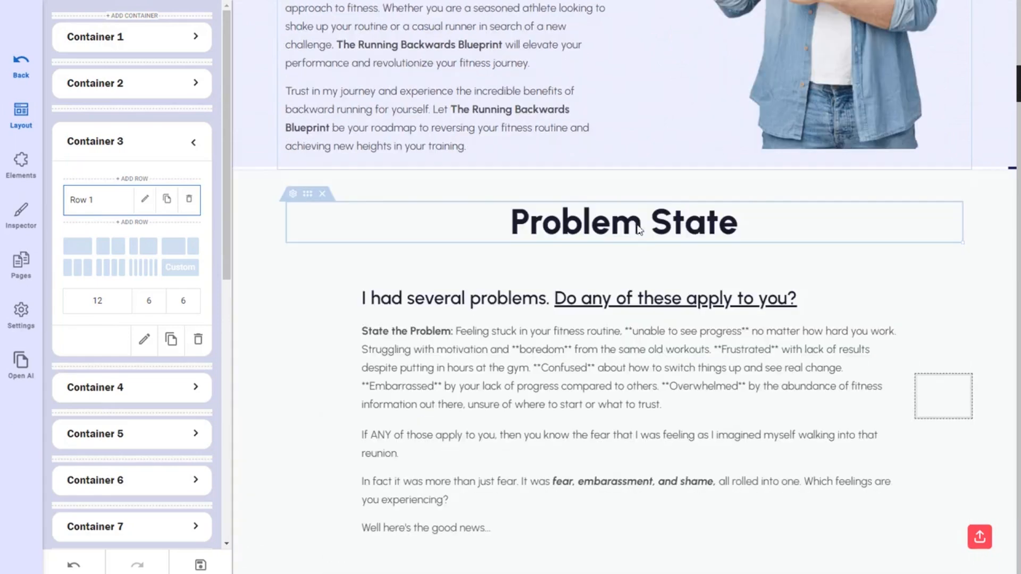
pyautogui.click(568, 225)
pyautogui.write('The problem...')
# - Remove the bold "State the Problem:" label from the start of the paragraph below "I had several problems."
pyautogui.click(452, 331)
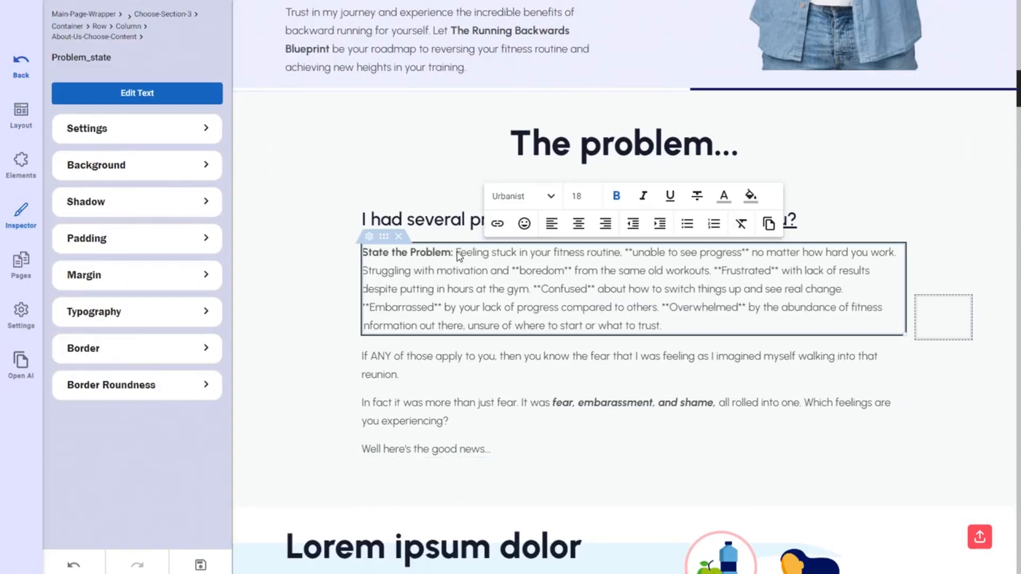
pyautogui.moveTo(457, 253); pyautogui.dragTo(360, 253)
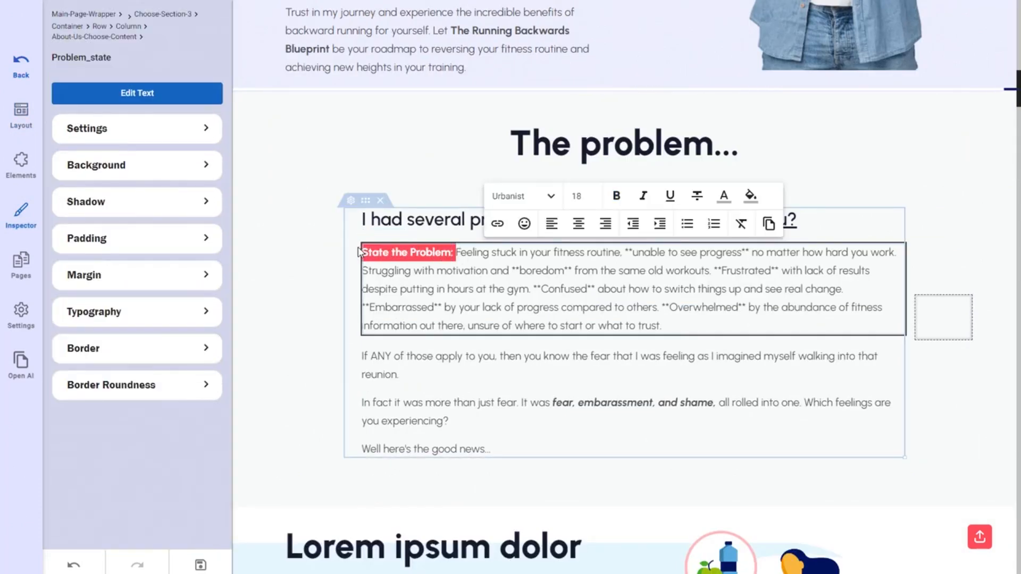
pyautogui.click(448, 256)
pyautogui.moveTo(456, 252); pyautogui.dragTo(355, 254)
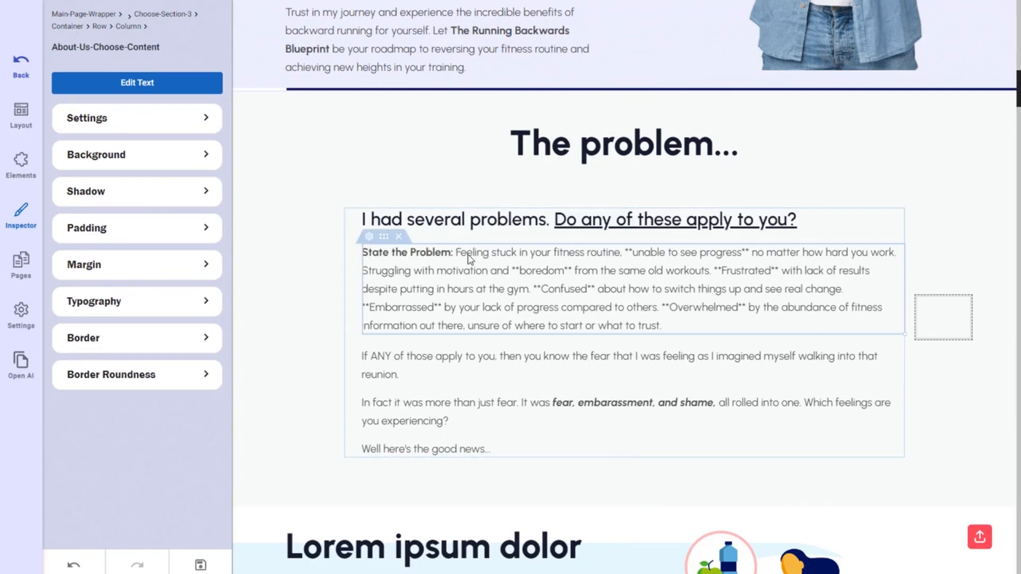
pyautogui.click(460, 256)
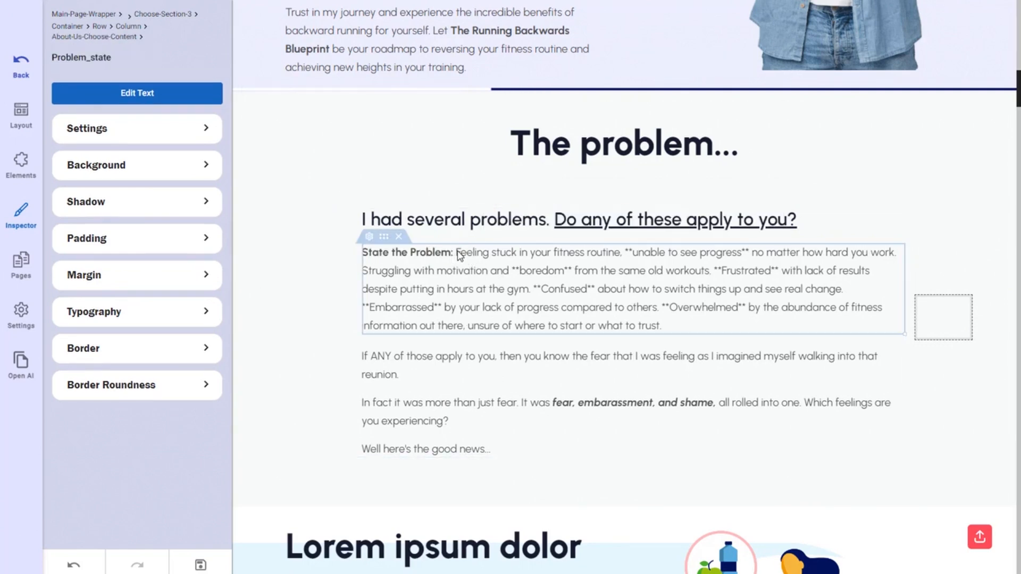
pyautogui.click(459, 256)
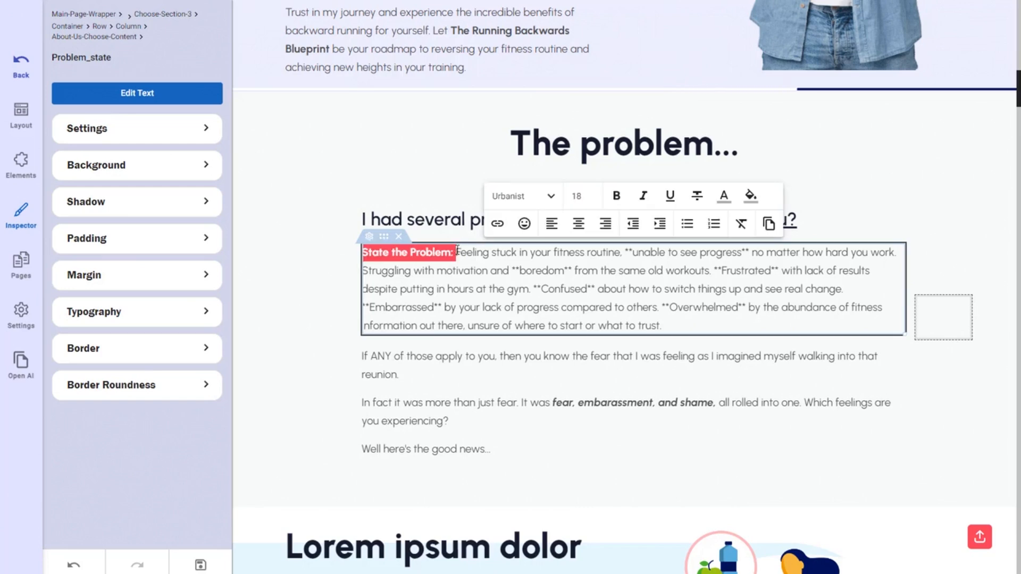
pyautogui.press('BackSpace')
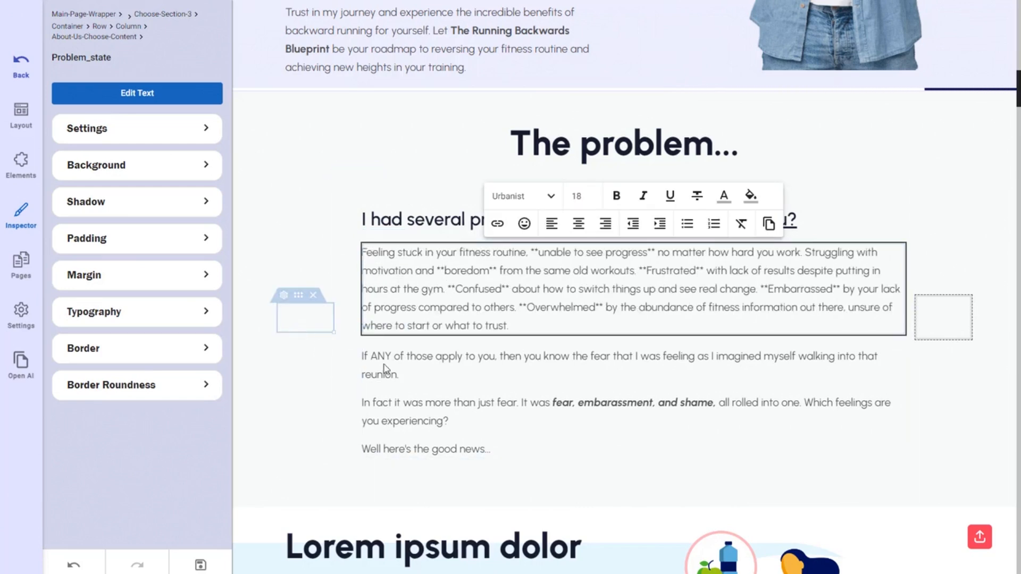
pyautogui.click(901, 209)
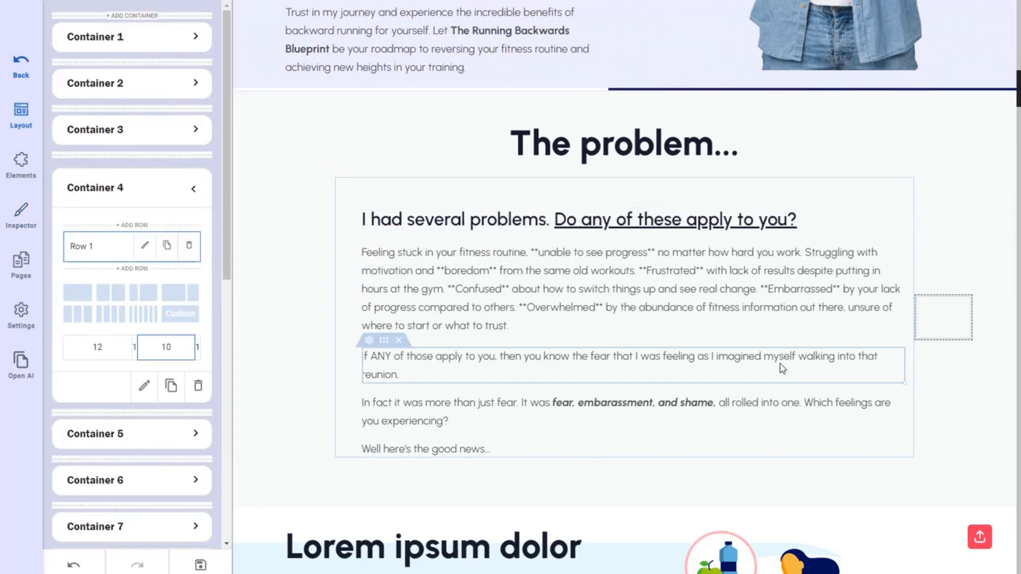
# - Delete the whole "Lorem ipsum dolor sit amet consectetur." section with the treadmill illustration from the sales page
pyautogui.scroll(-6, 701, 358)
pyautogui.scroll(-2, 615, 349)
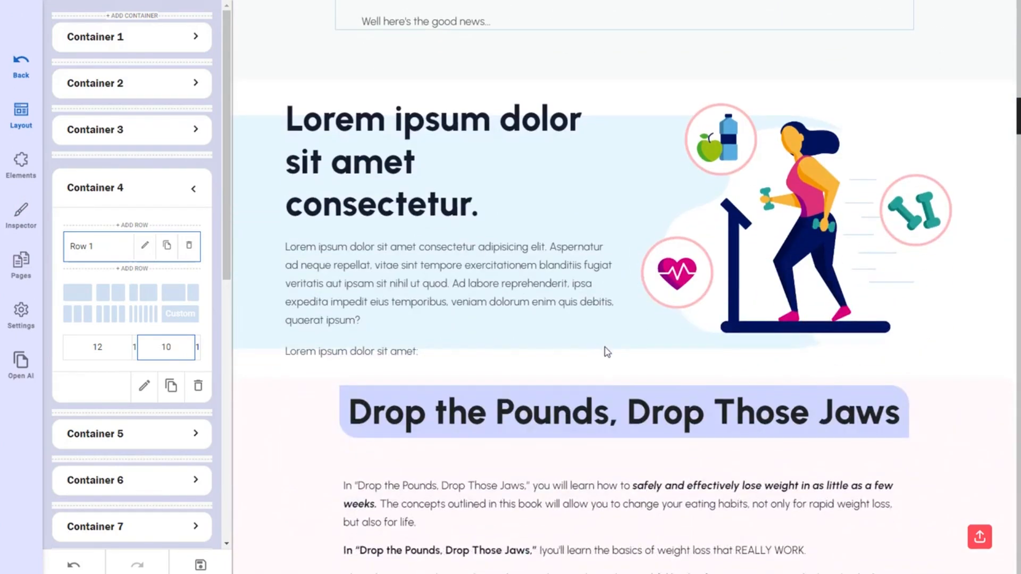
pyautogui.scroll(1, 608, 350)
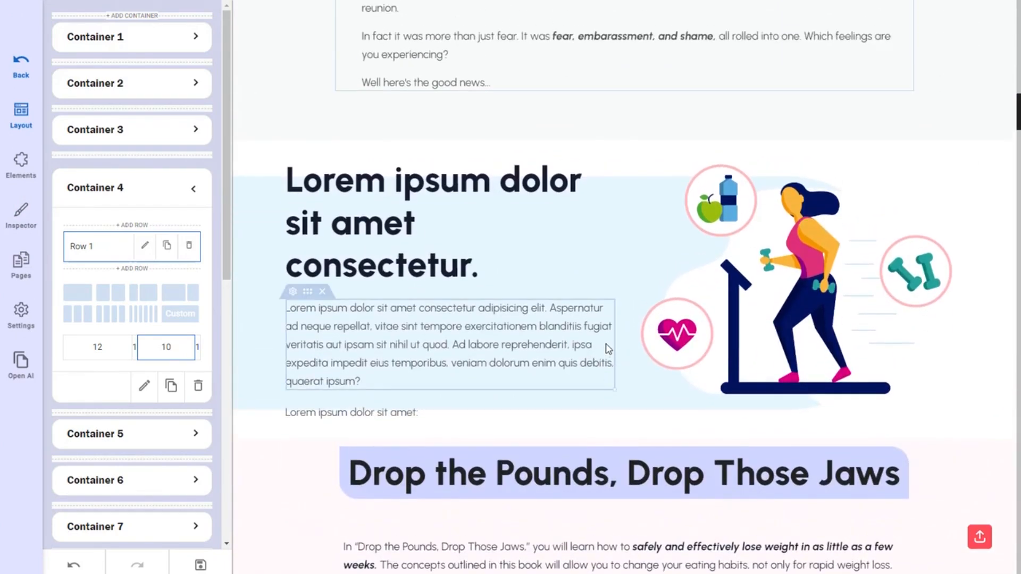
pyautogui.scroll(1, 609, 350)
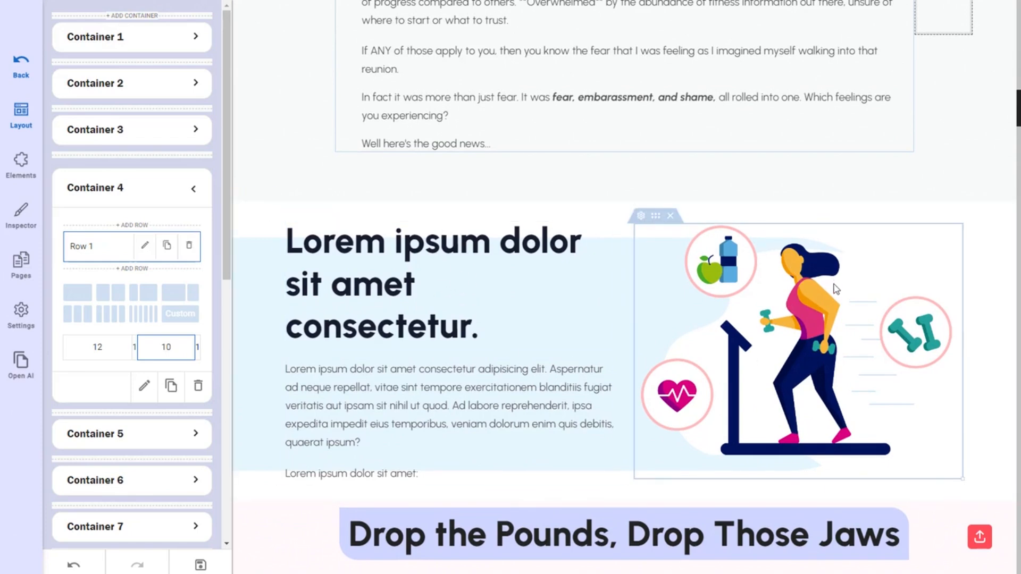
pyautogui.scroll(-1, 814, 331)
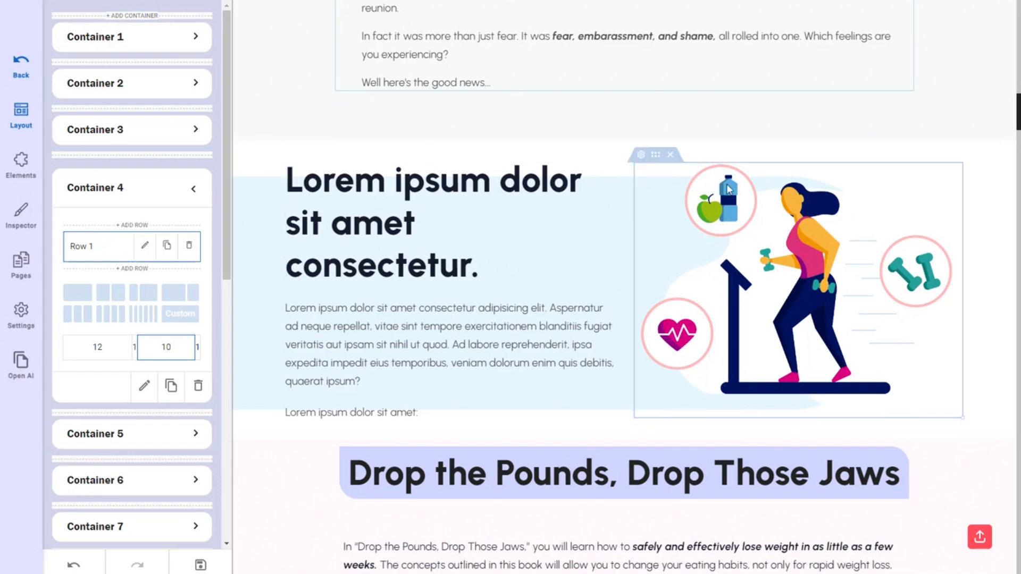
pyautogui.scroll(-2, 428, 313)
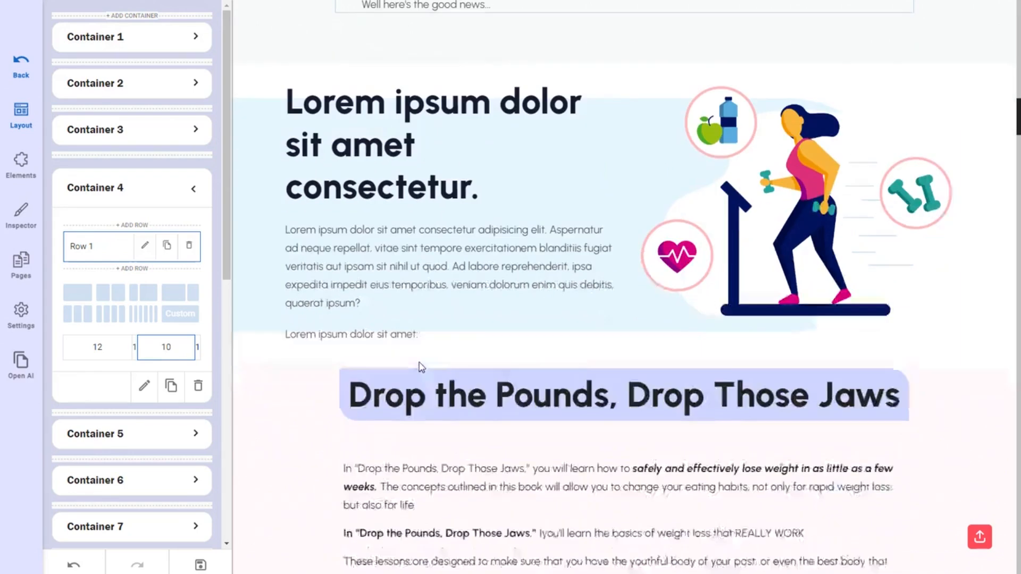
pyautogui.scroll(2, 429, 313)
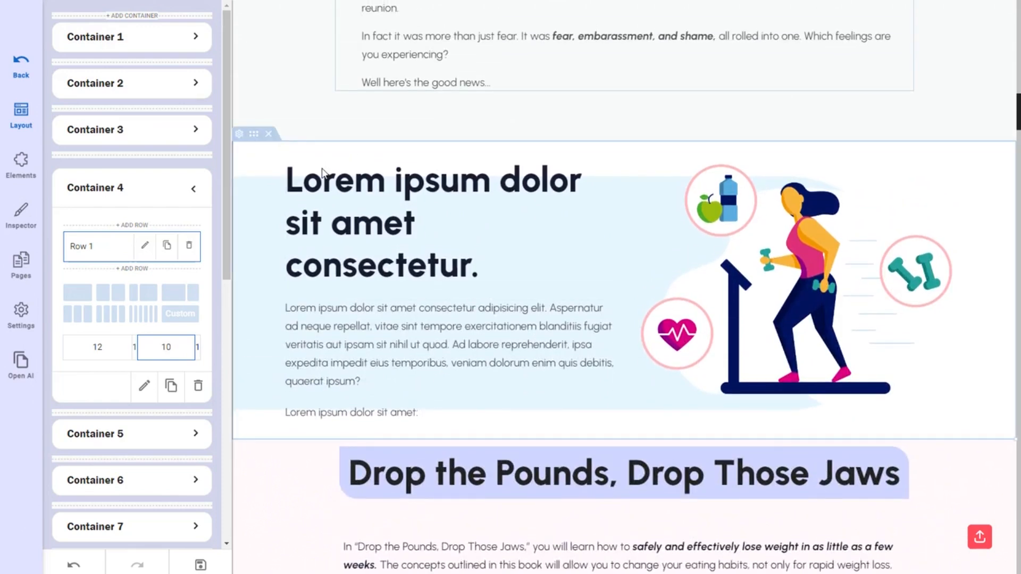
pyautogui.click(268, 134)
# - Delete the "Drop the Pounds, Drop Those Jaws" section and the "But Wait..." section below it
pyautogui.scroll(-5, 308, 400)
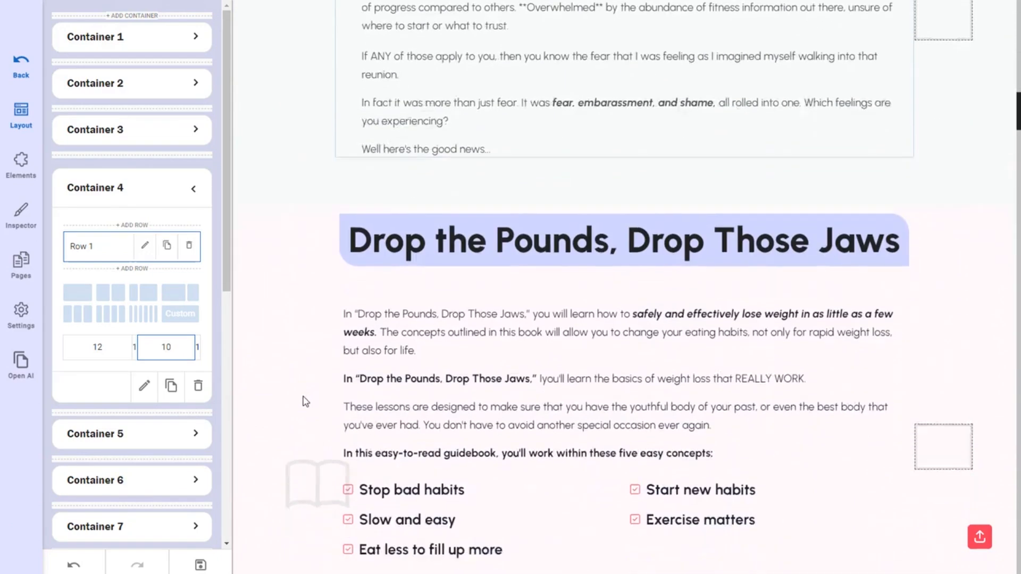
pyautogui.scroll(-2, 303, 396)
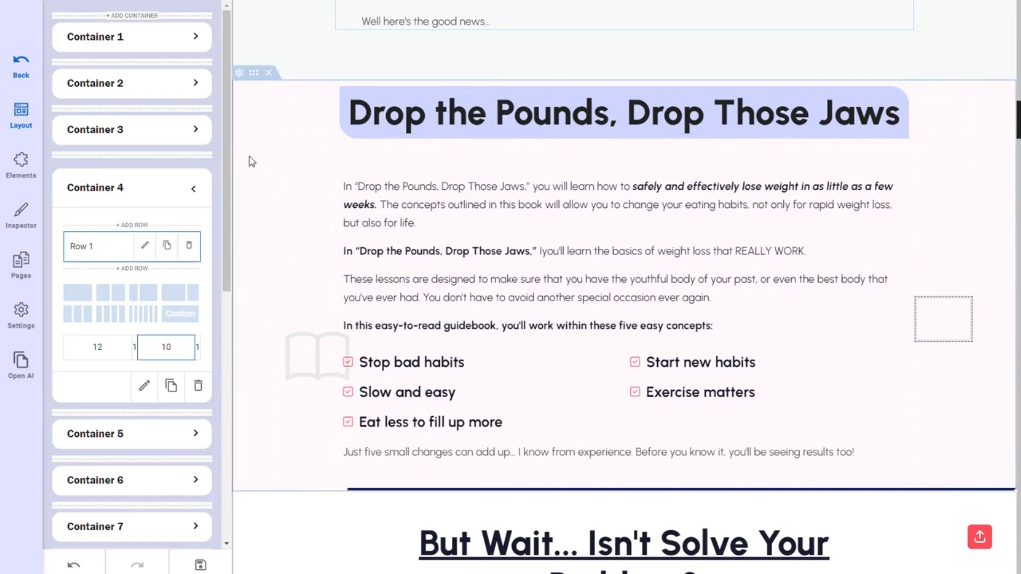
pyautogui.click(269, 74)
pyautogui.scroll(-5, 303, 266)
pyautogui.hotkey('ctrl', 'z')
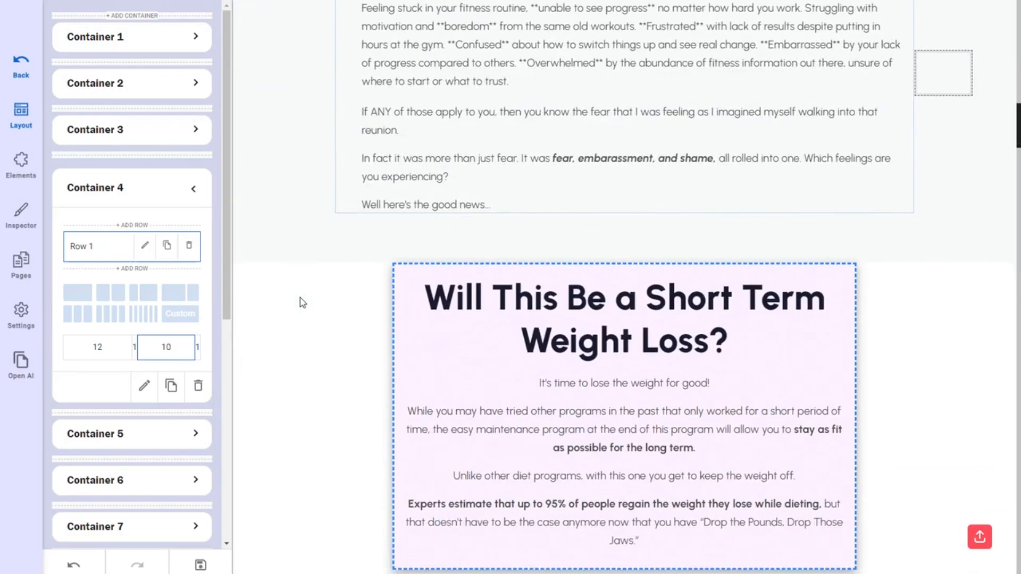
# - Delete the whole "Will This Be a Short Term Weight Loss?" section from the sales page
pyautogui.scroll(-1, 303, 300)
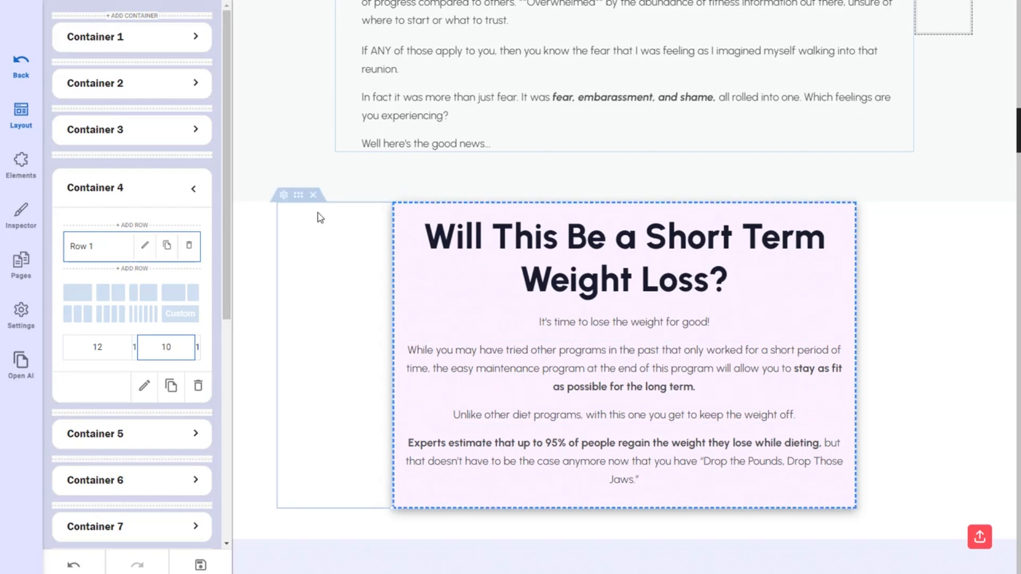
pyautogui.click(314, 195)
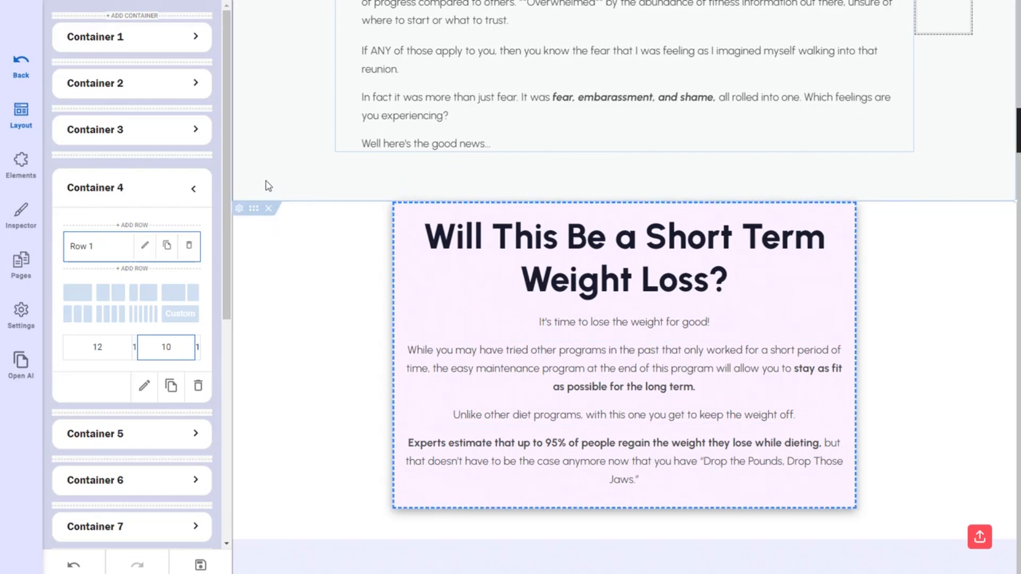
pyautogui.click(21, 362)
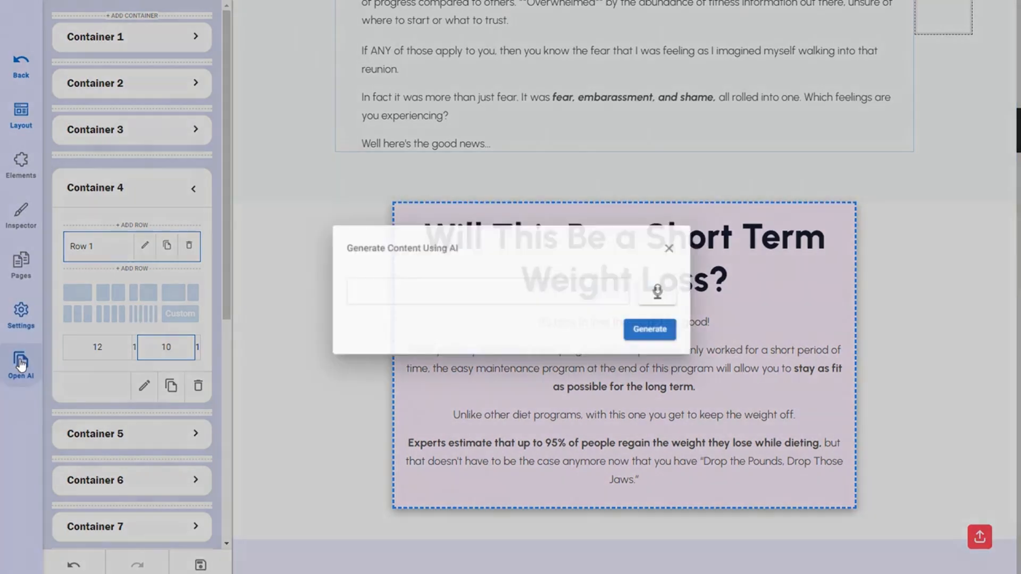
pyautogui.click(675, 247)
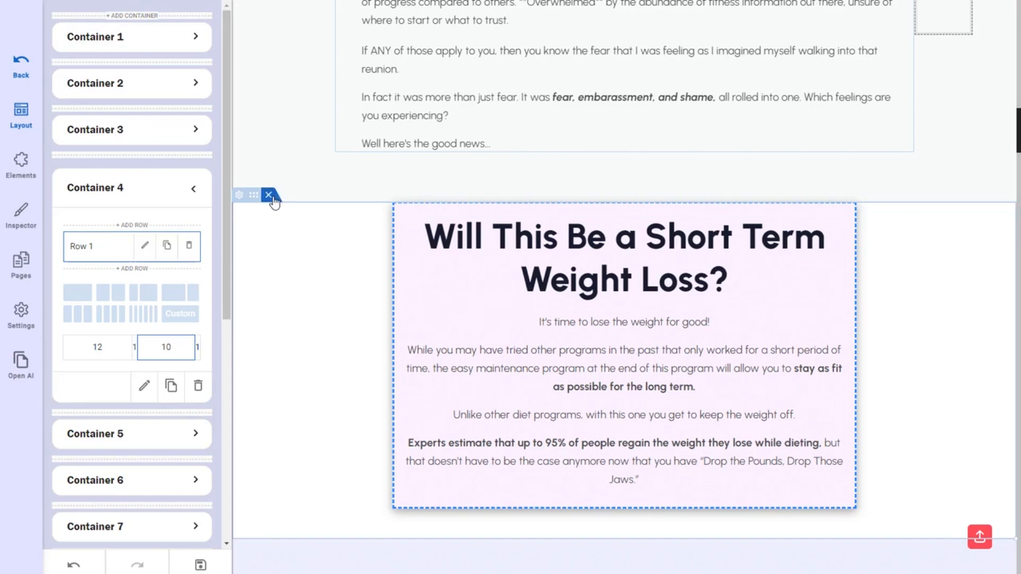
pyautogui.click(271, 197)
# - Check the testimonial section and save the edited sales page project
pyautogui.scroll(-5, 296, 350)
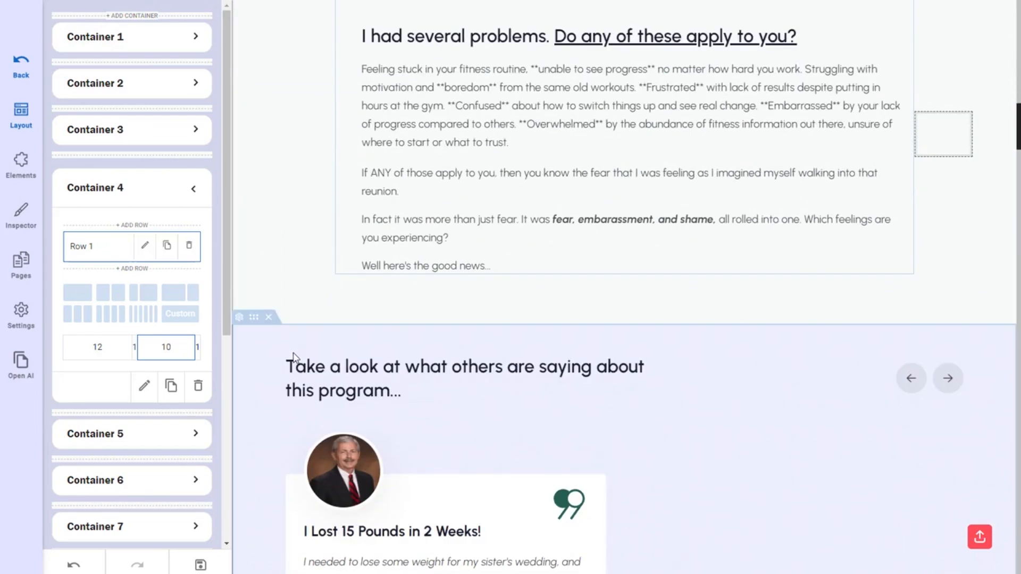
pyautogui.scroll(-5, 296, 368)
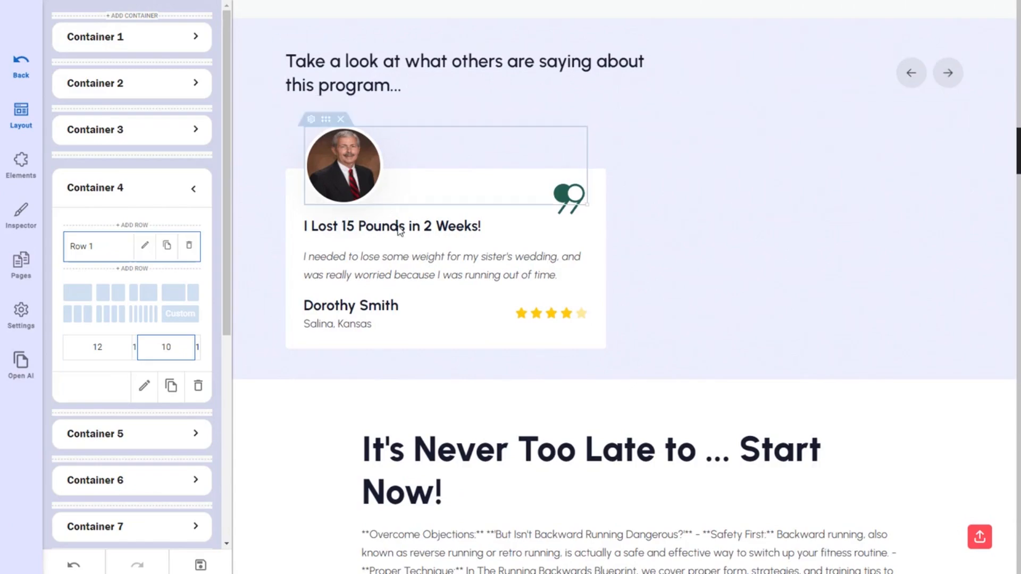
pyautogui.scroll(15, 617, 314)
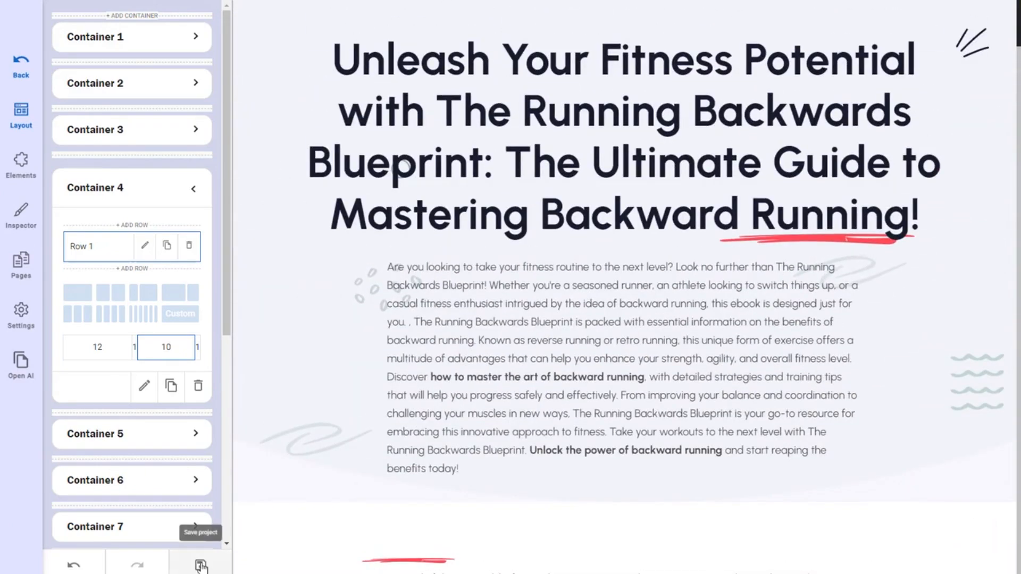
pyautogui.click(200, 565)
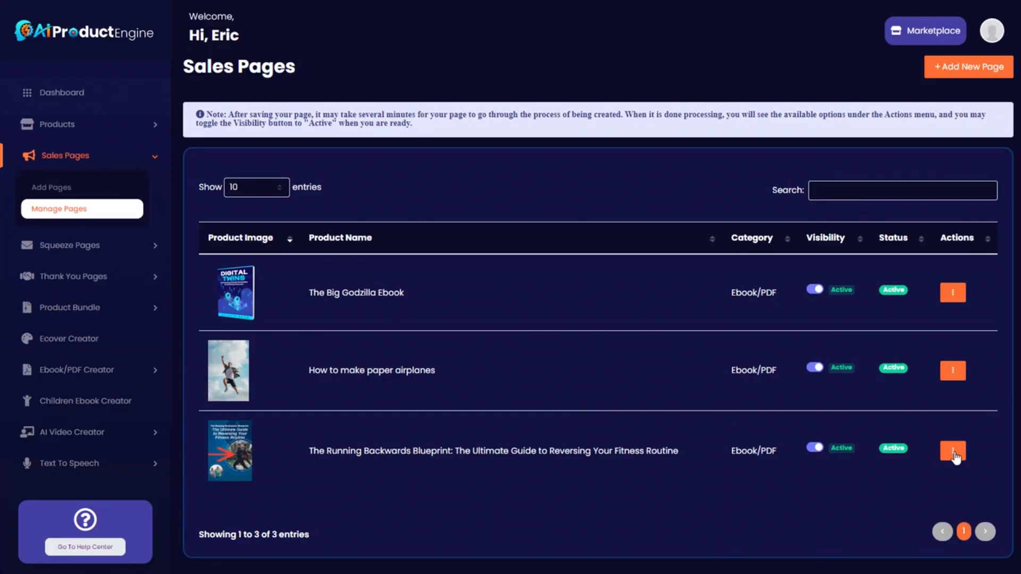
# - Open the sales page data of The Running Backwards Blueprint and review its sales page content fields
pyautogui.click(953, 456)
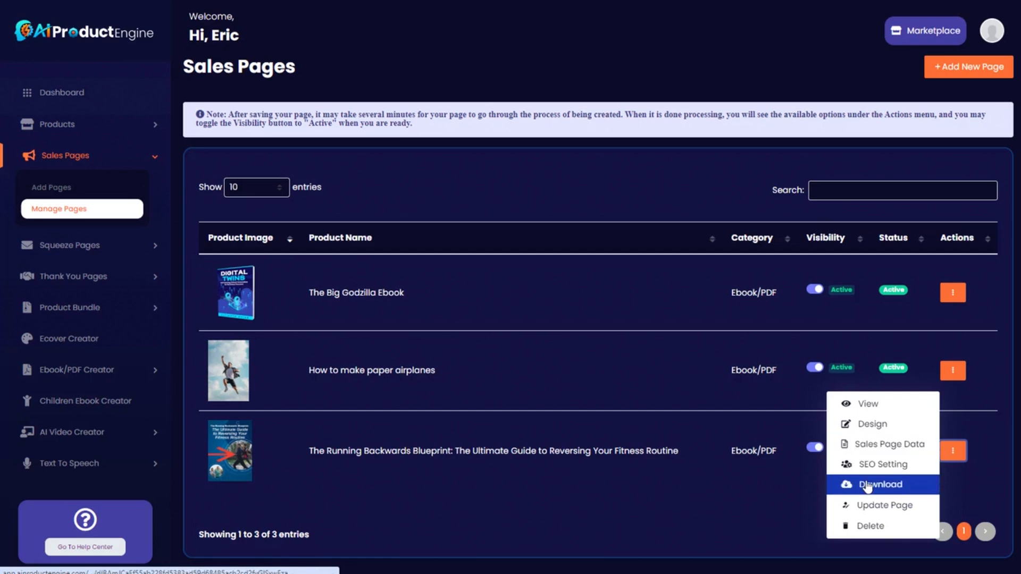
pyautogui.click(872, 450)
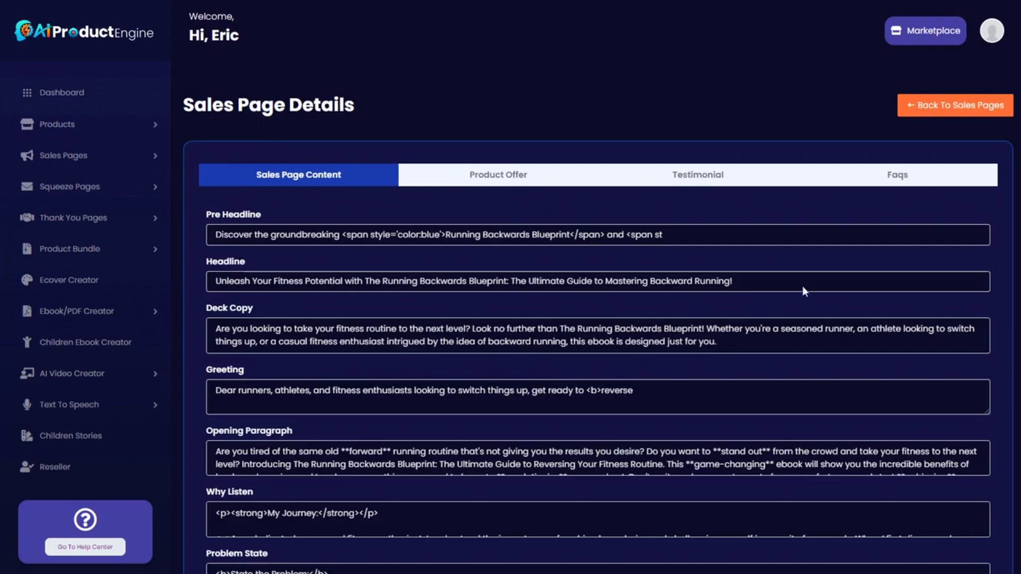
pyautogui.scroll(-5, 598, 319)
pyautogui.scroll(2, 402, 319)
pyautogui.scroll(-1, 402, 323)
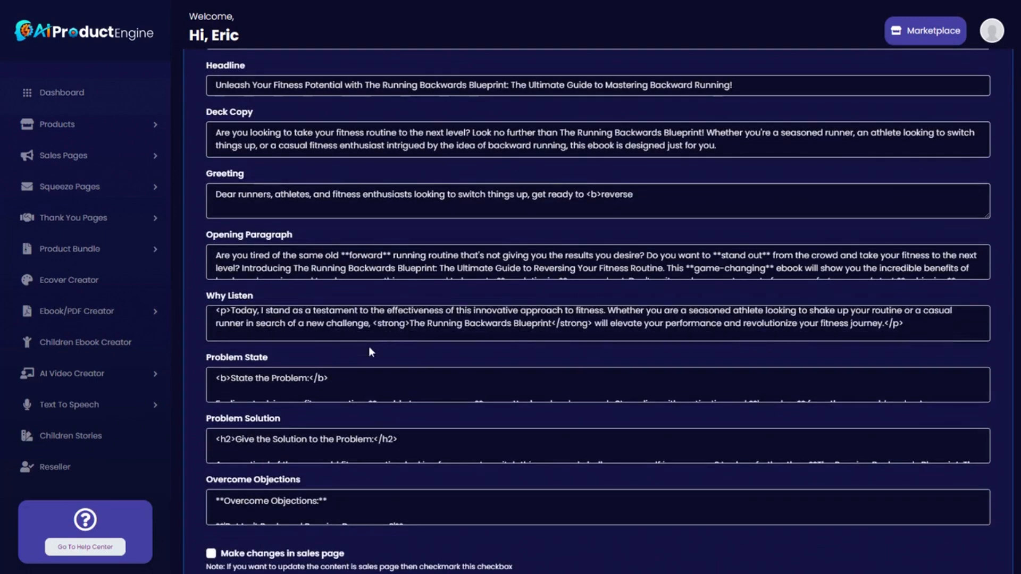
pyautogui.scroll(-1, 402, 384)
pyautogui.scroll(-2, 403, 420)
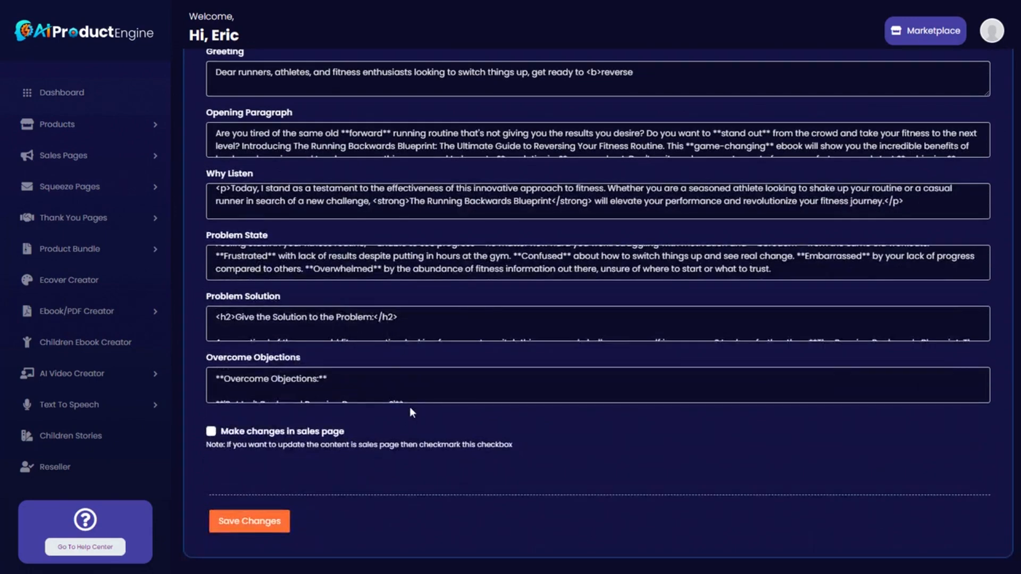
pyautogui.scroll(6, 494, 266)
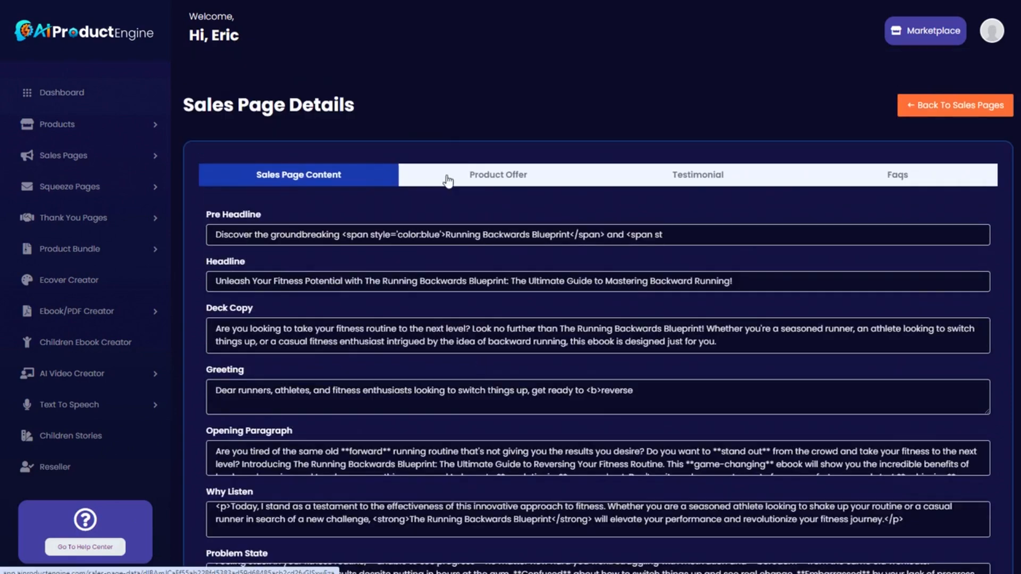
# - Review the product offer, testimonial and FAQ fields in the sales page details
pyautogui.click(495, 175)
pyautogui.scroll(-1, 598, 364)
pyautogui.scroll(1, 598, 365)
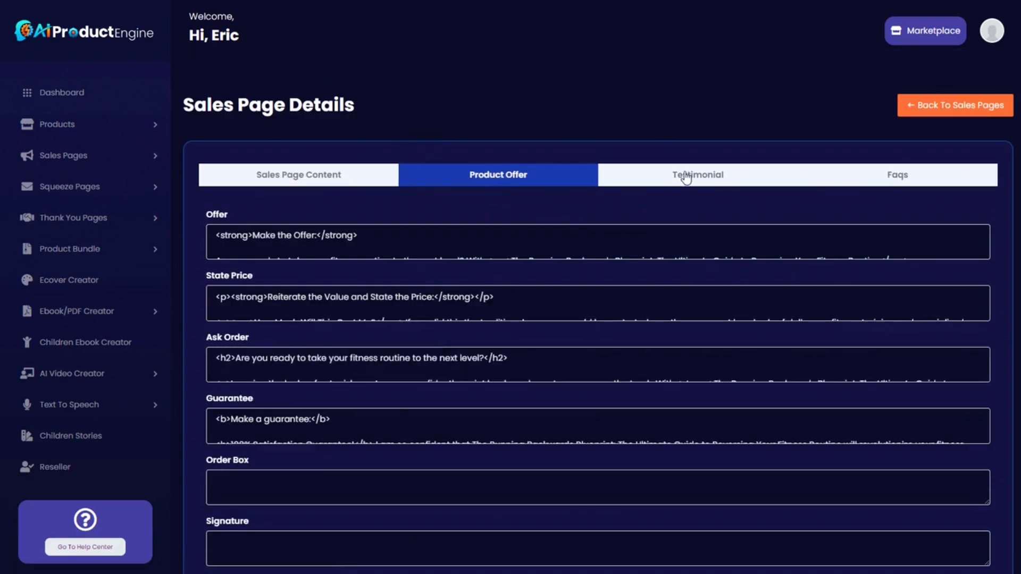
pyautogui.click(669, 174)
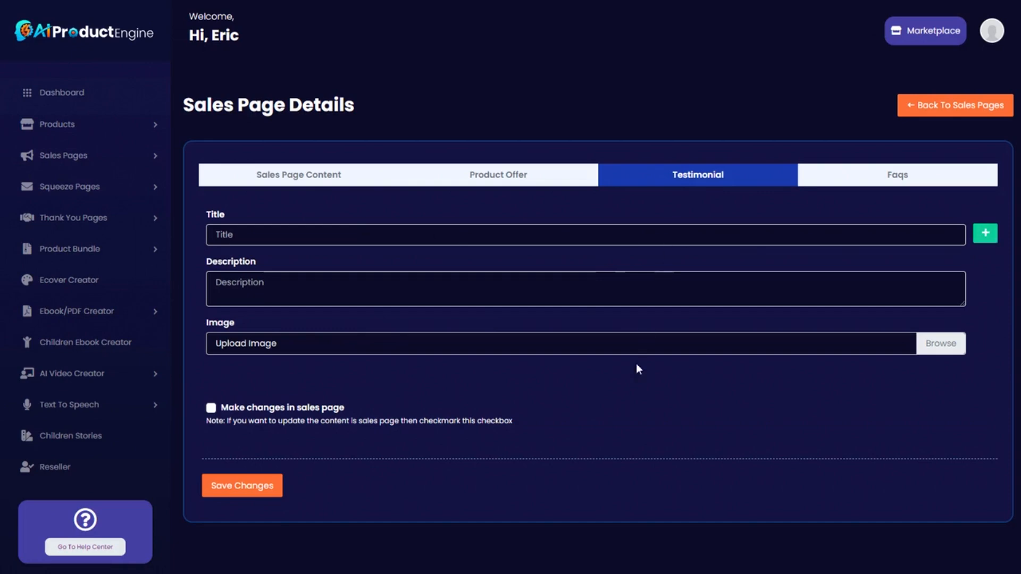
pyautogui.click(898, 193)
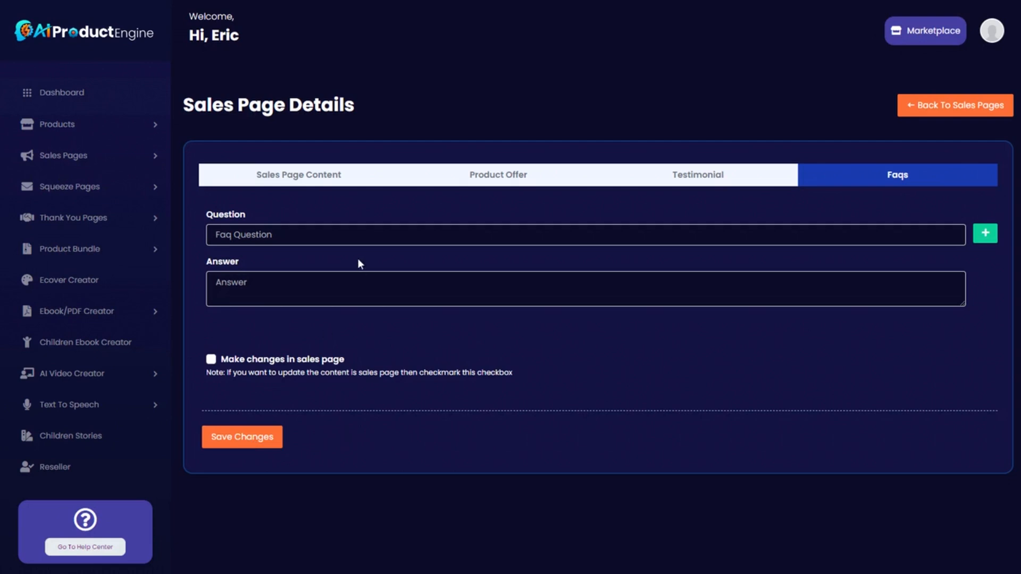
# - Open the SEO settings of The Running Backwards Blueprint sales page and examine the meta, Facebook Pixel and Google Analytics fields
pyautogui.click(954, 105)
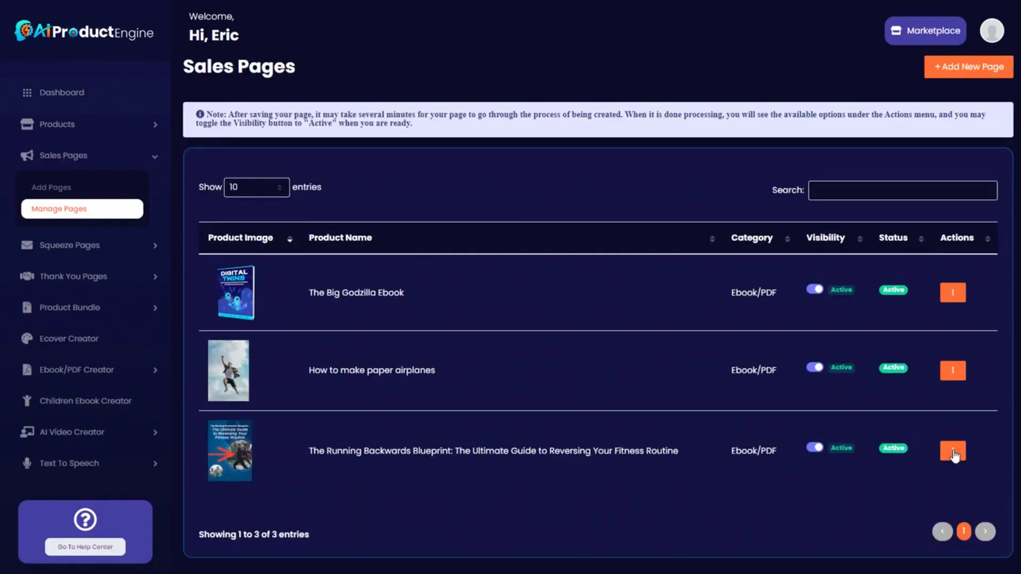
pyautogui.click(952, 451)
pyautogui.click(897, 467)
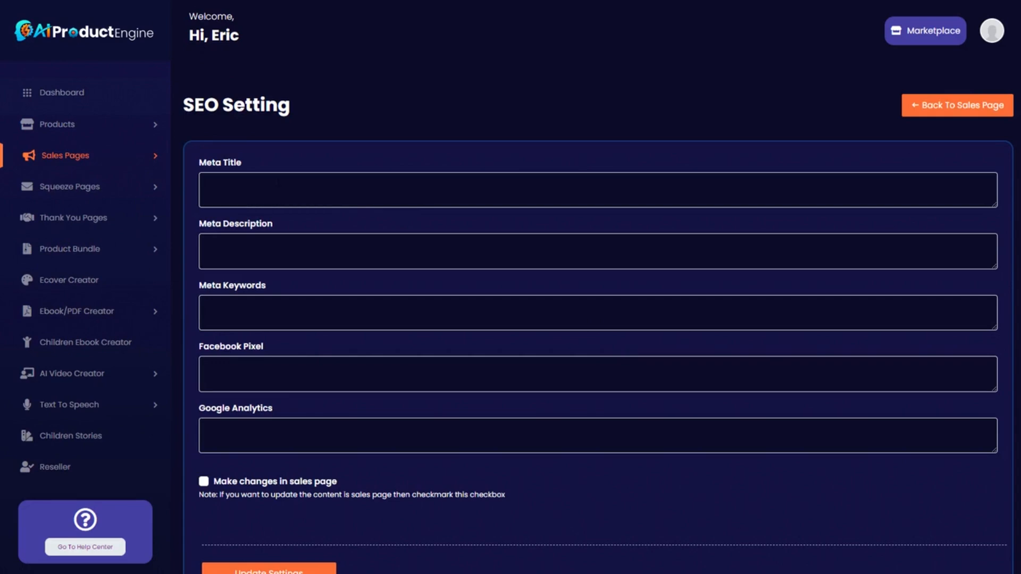
pyautogui.scroll(-1, 319, 194)
pyautogui.scroll(1, 360, 221)
# - Return to the sales pages list and download the sales page of The Running Backwards Blueprint
pyautogui.click(930, 109)
pyautogui.click(953, 489)
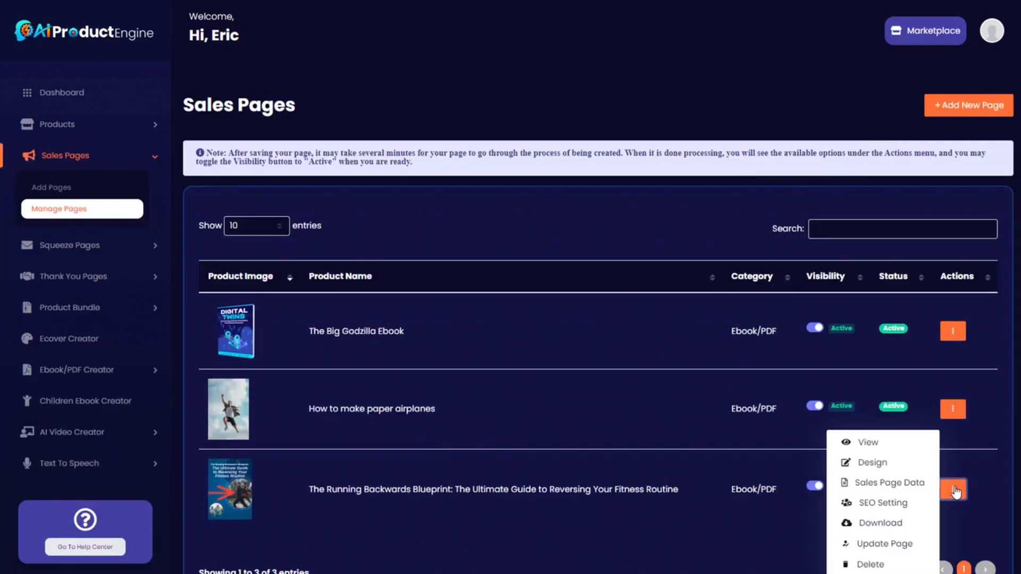
pyautogui.scroll(-1, 908, 506)
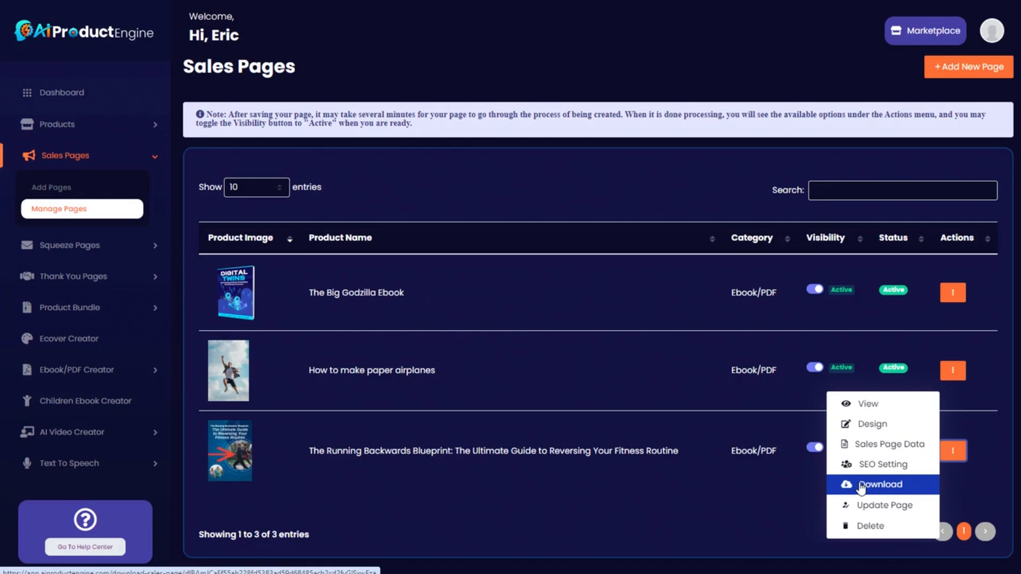
pyautogui.click(890, 486)
pyautogui.click(891, 483)
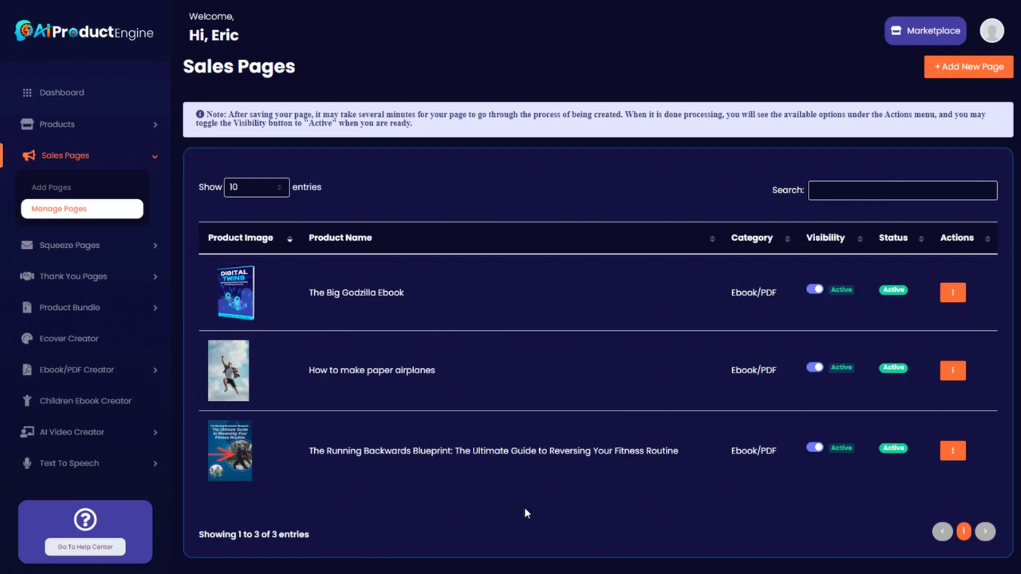
# - View the live sales page of The Running Backwards Blueprint and look over its headline and introductory text
pyautogui.click(954, 452)
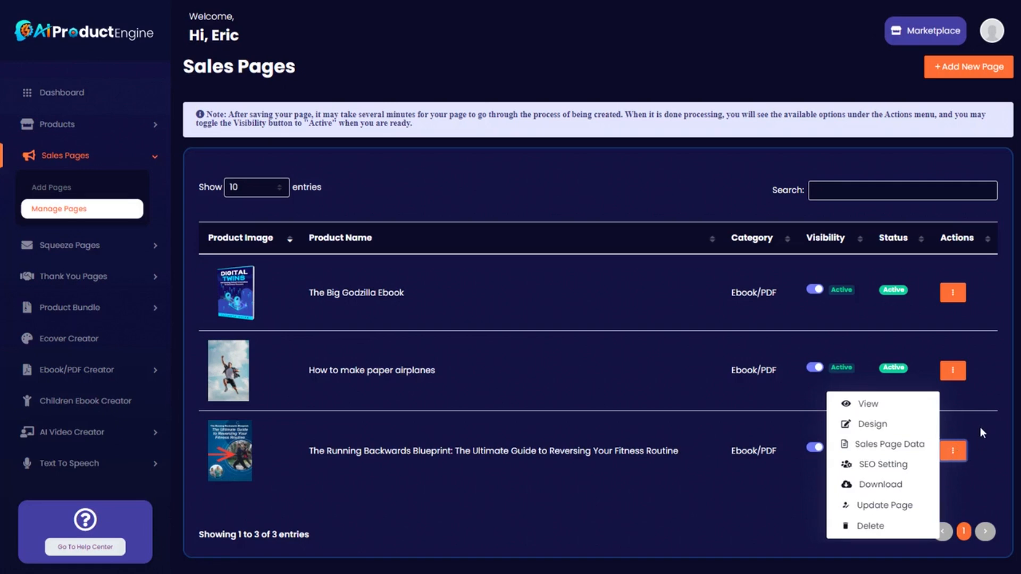
pyautogui.click(862, 407)
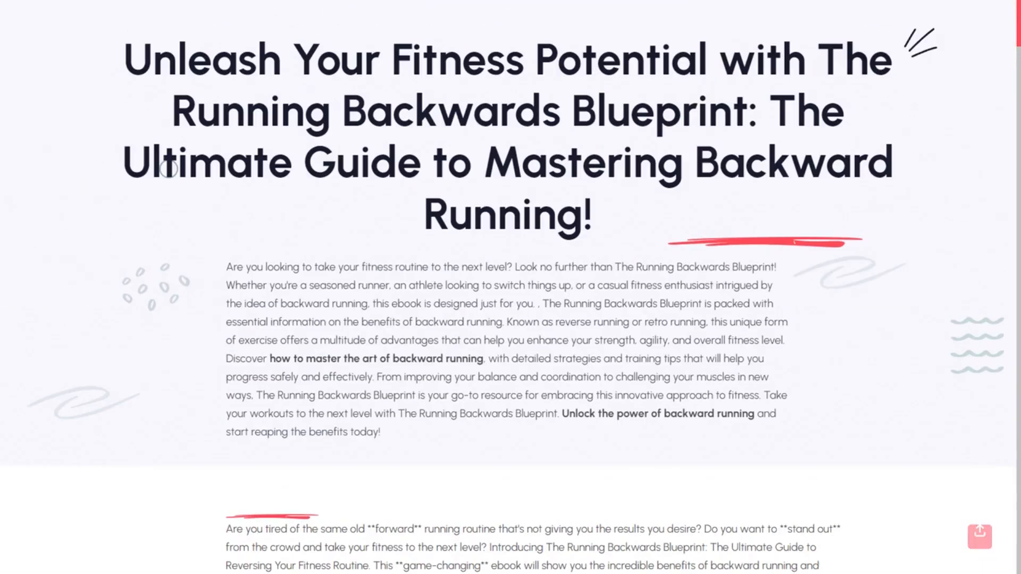
pyautogui.moveTo(1018, 19)
pyautogui.mouseDown()
pyautogui.moveTo(1018, 330)
pyautogui.moveTo(1018, 16)
pyautogui.mouseUp()
pyautogui.scroll(-2, 510, 287)
pyautogui.scroll(2, 511, 287)
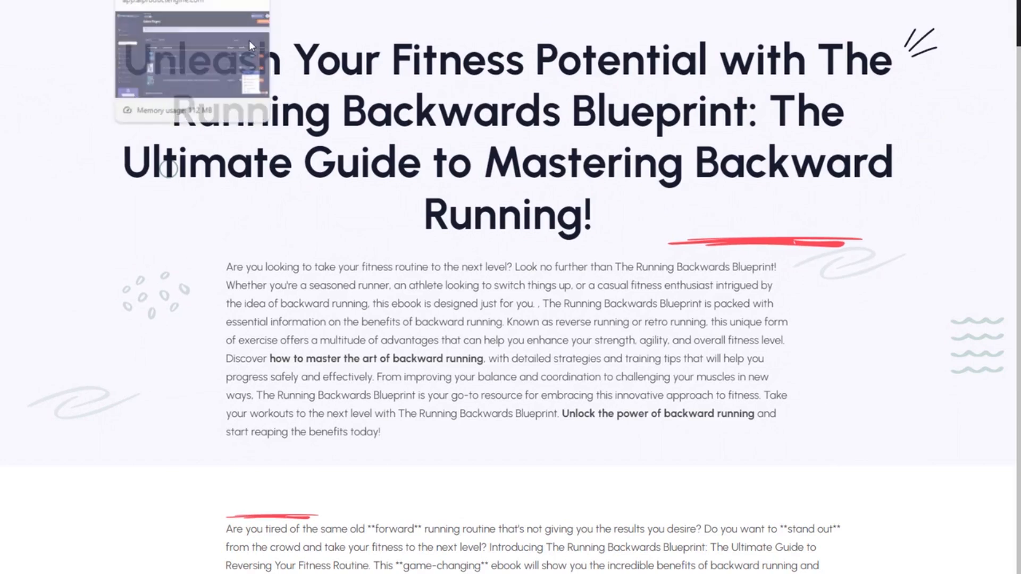
pyautogui.scroll(-4, 638, 64)
pyautogui.scroll(4, 906, 23)
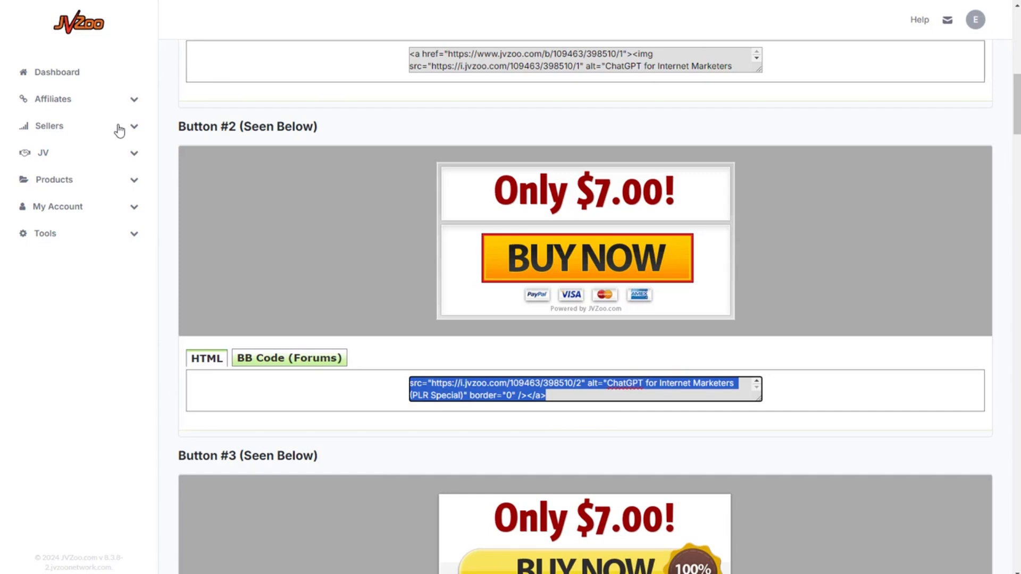
# - In JVZoo, open the ChatGPT for Internet Marketers (PLR Special) product for editing from the seller dashboard
pyautogui.click(119, 128)
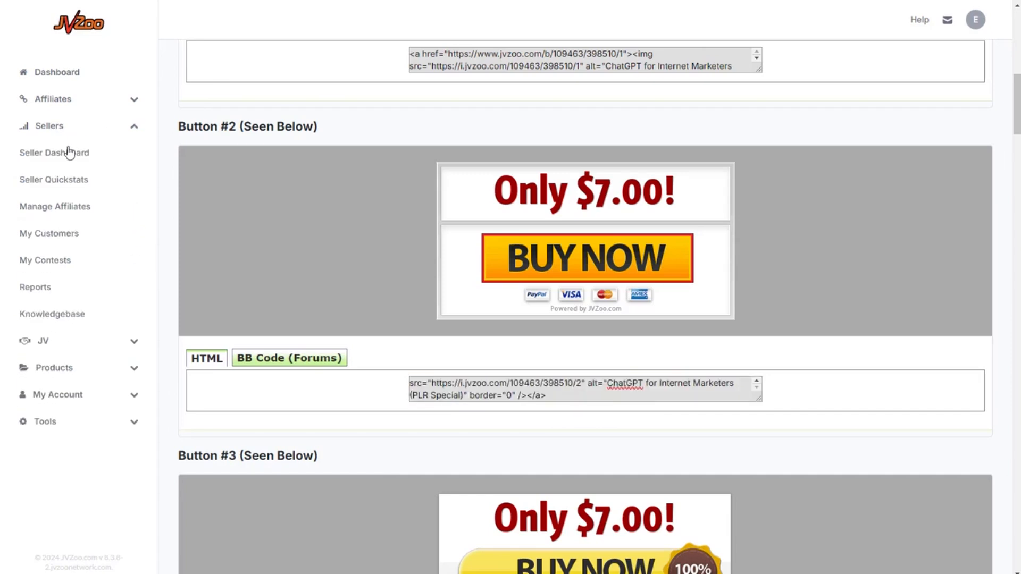
pyautogui.click(55, 153)
pyautogui.scroll(-3, 943, 353)
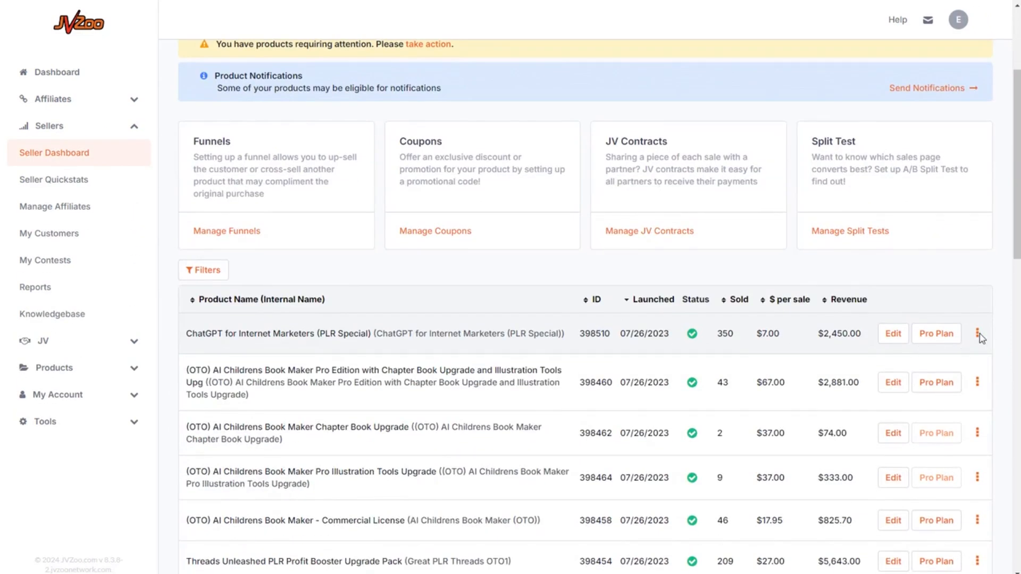
pyautogui.click(894, 335)
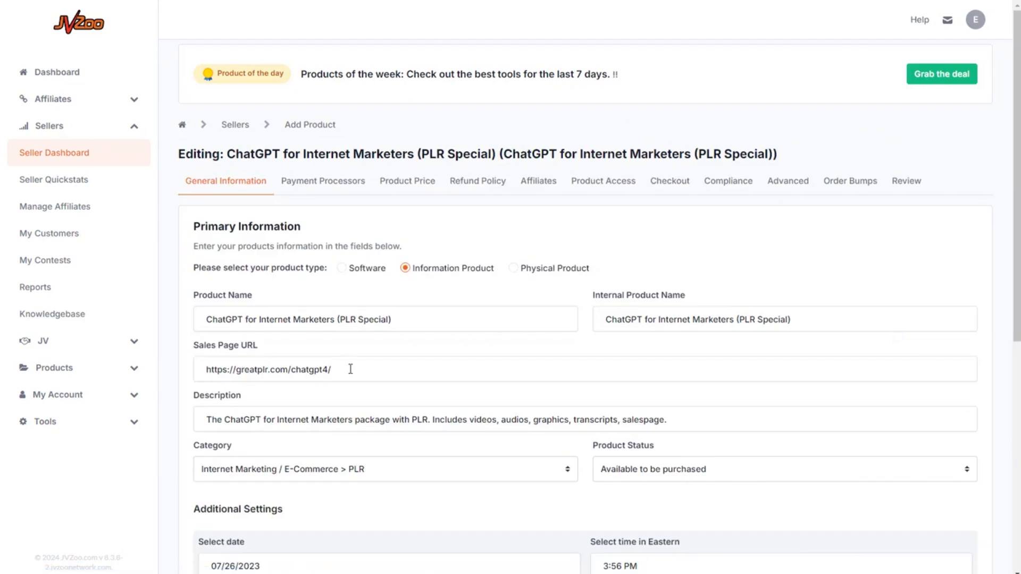
pyautogui.click(341, 368)
pyautogui.moveTo(341, 368); pyautogui.dragTo(177, 375)
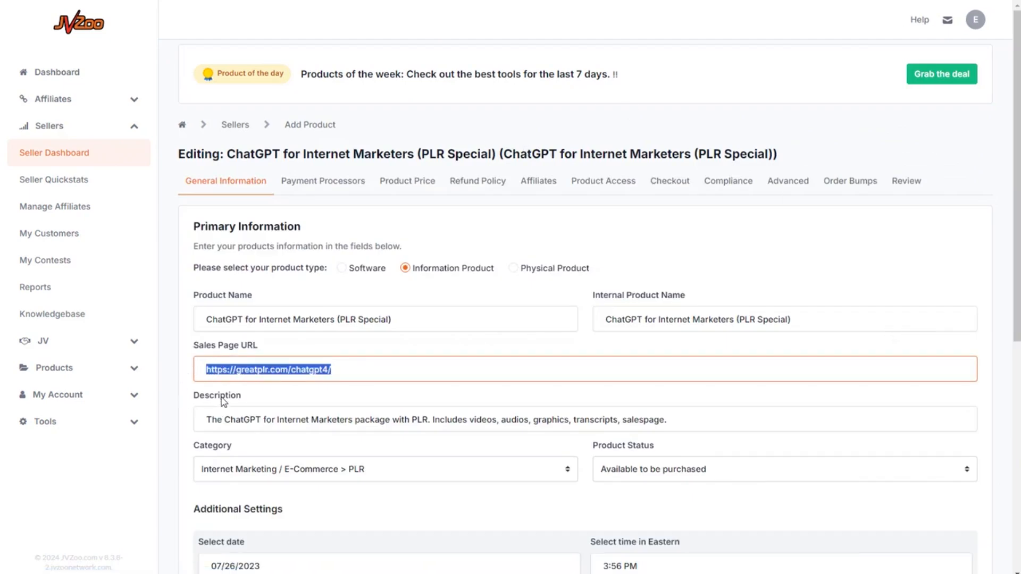
pyautogui.write('https://app.aiproductengine.com/live/pages/the-running-backwards-blueprint-the-ultimate-guide-to-reversing-your-fitness-routine')
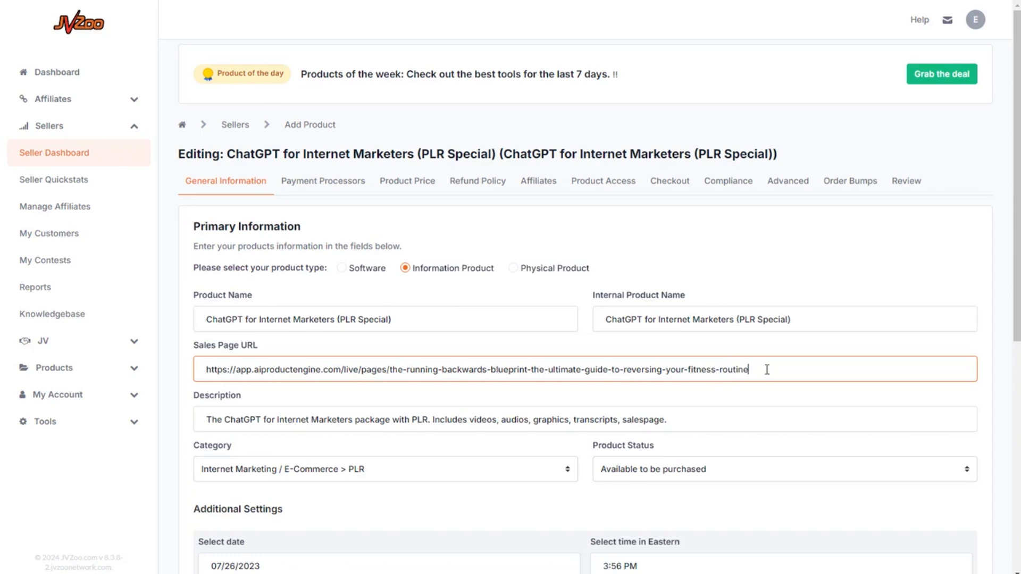
pyautogui.moveTo(767, 370); pyautogui.dragTo(175, 410)
pyautogui.moveTo(206, 370); pyautogui.dragTo(836, 372)
pyautogui.click(861, 261)
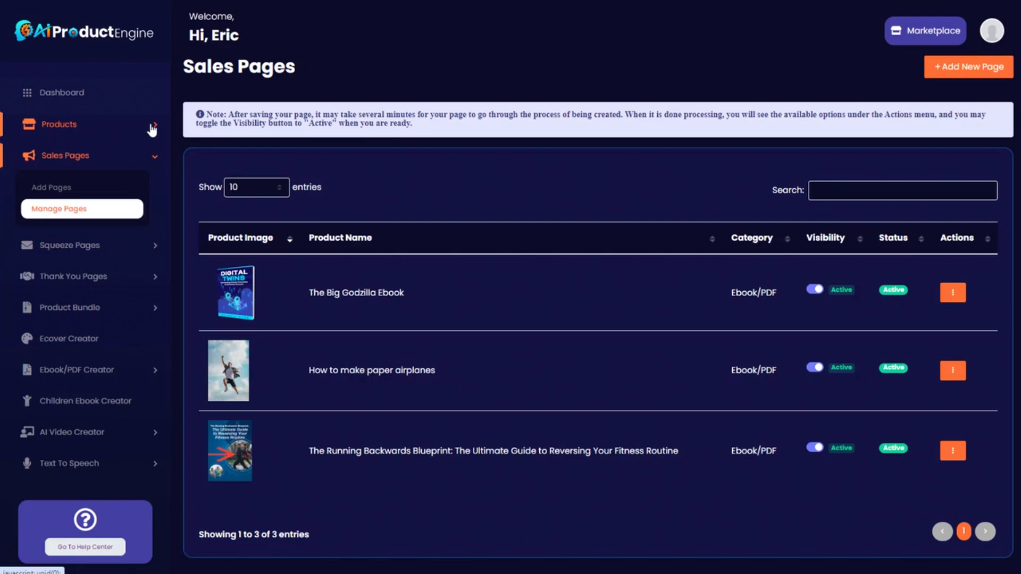
# - Switch to AI Product Engine and copy the product URL of The Running Backwards Blueprint from the products list
pyautogui.click(152, 128)
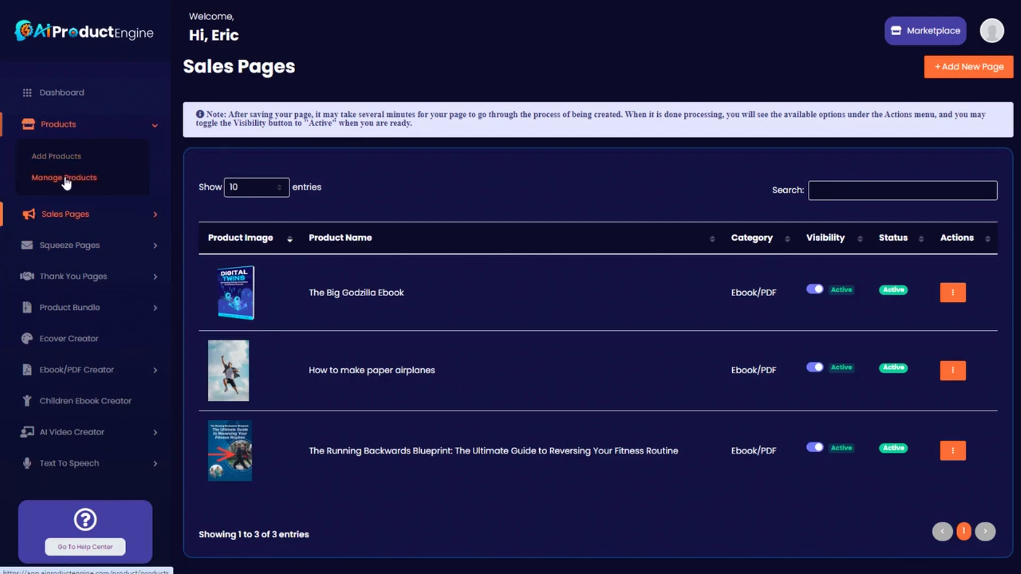
pyautogui.click(64, 179)
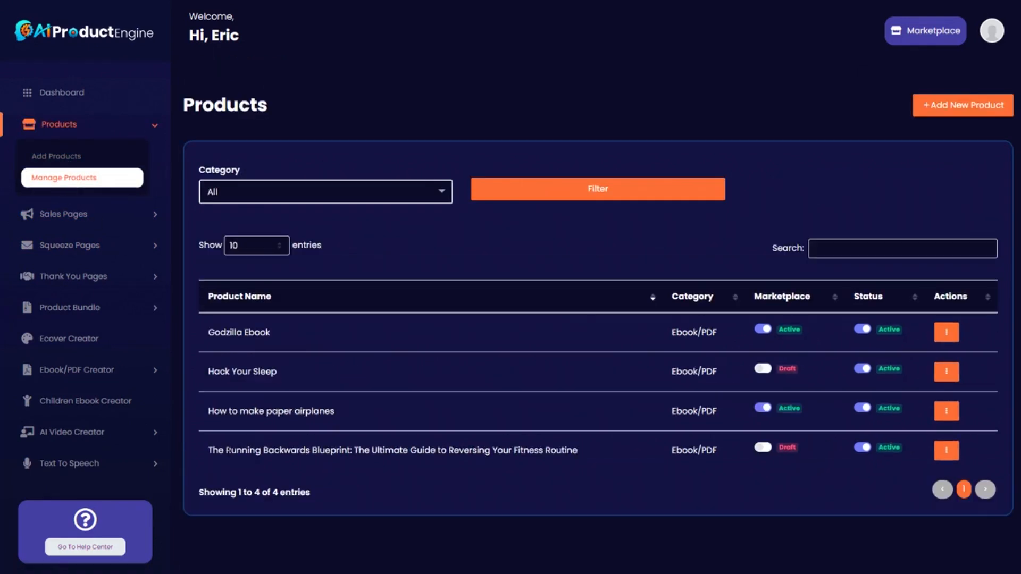
pyautogui.moveTo(212, 450); pyautogui.dragTo(930, 452)
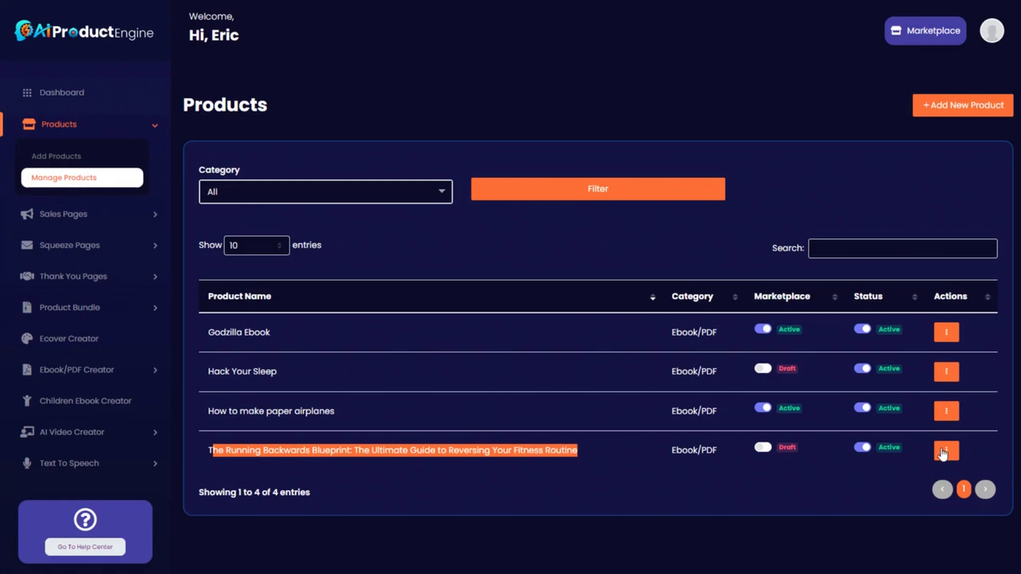
pyautogui.click(945, 453)
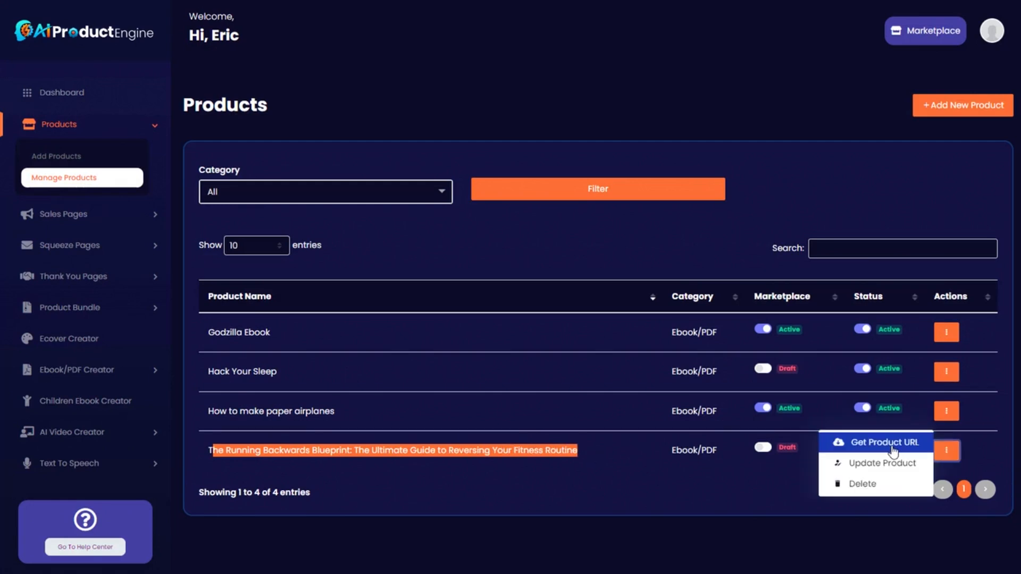
pyautogui.click(870, 449)
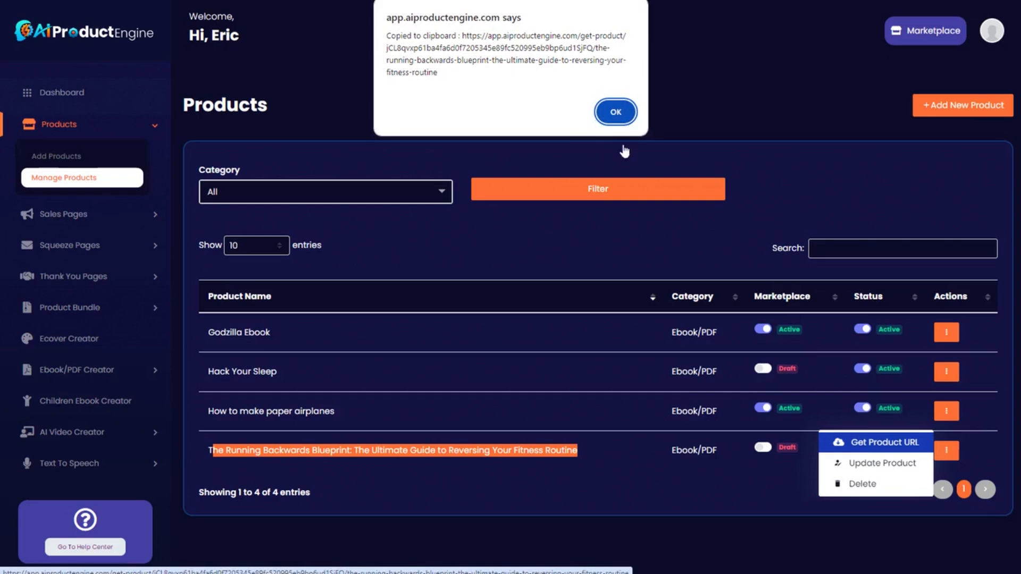
pyautogui.click(608, 112)
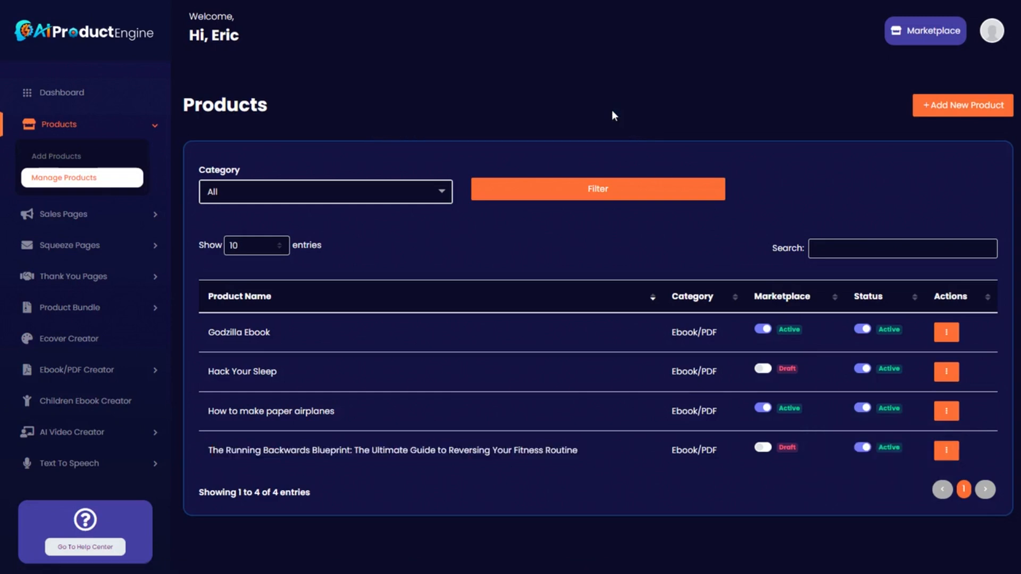
# - Create a thank you page for The Running Backwards Blueprint sales page with the copied product URL as its delivery URL
pyautogui.click(151, 277)
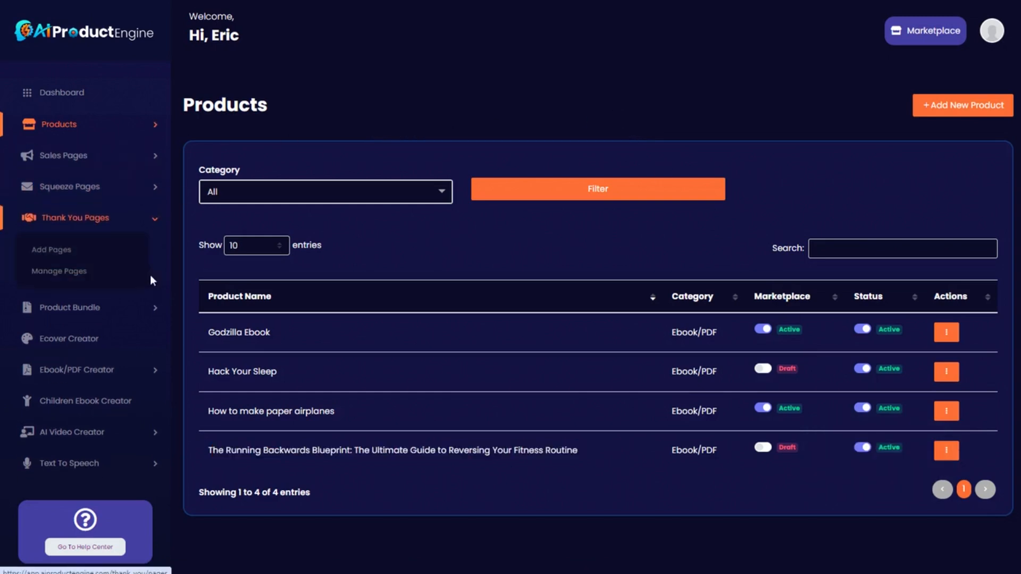
pyautogui.click(56, 251)
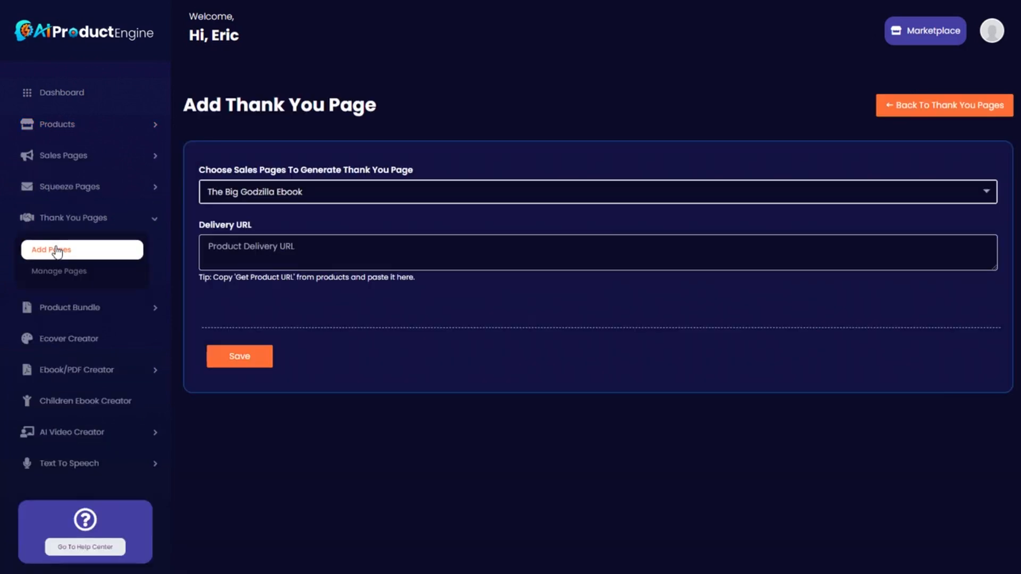
pyautogui.click(364, 195)
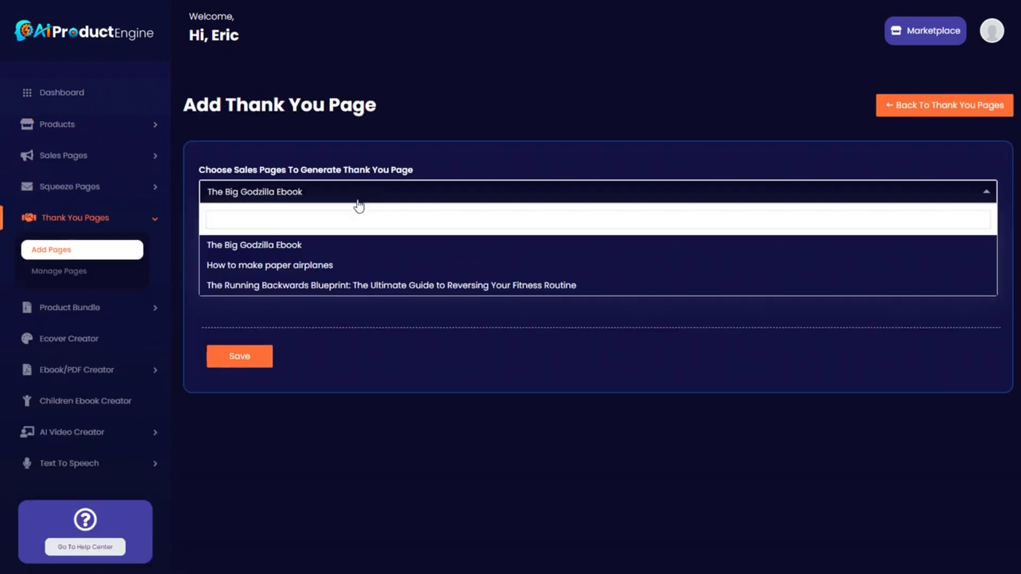
pyautogui.click(338, 285)
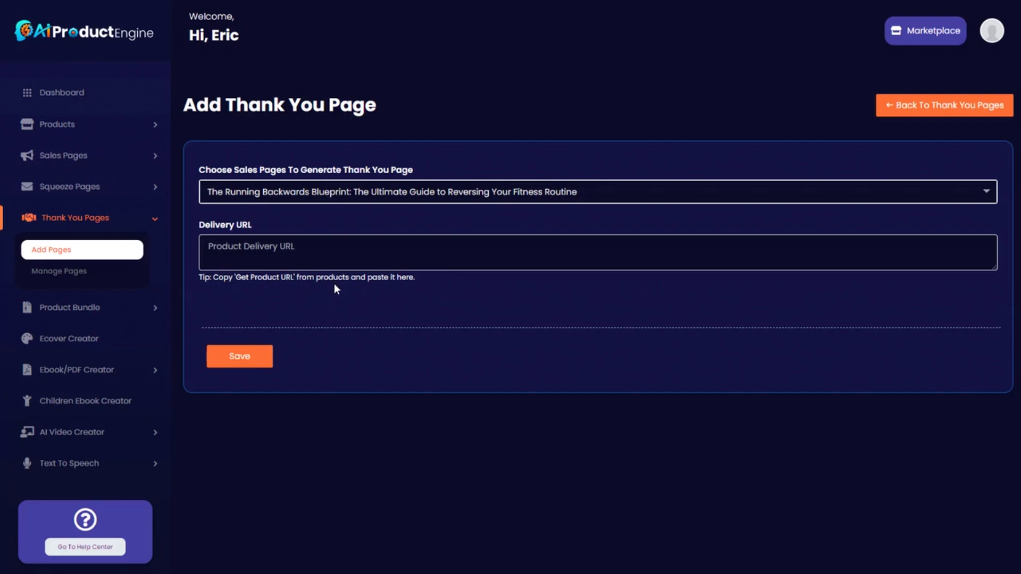
pyautogui.hotkey('ctrl', 'v')
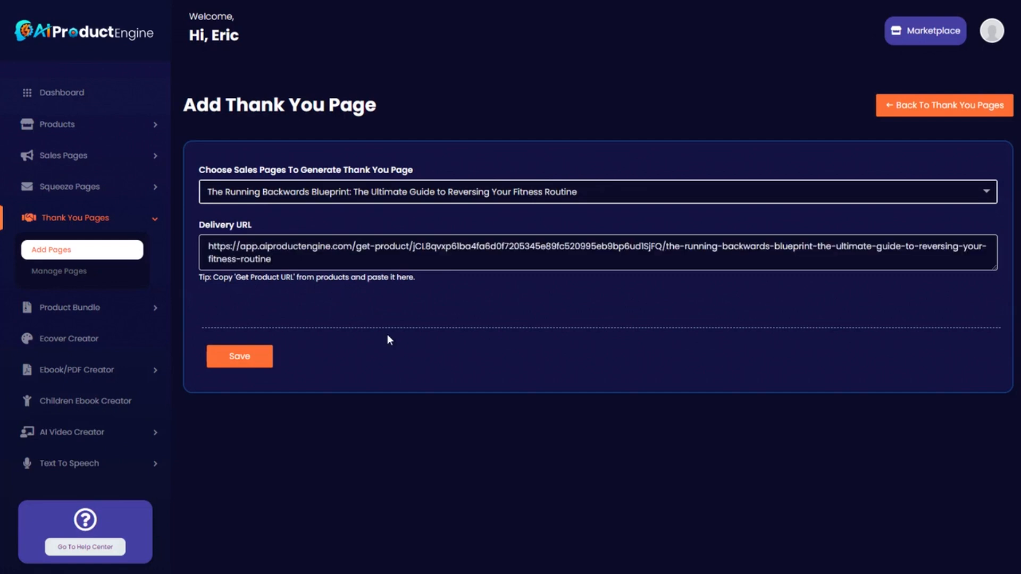
pyautogui.click(242, 358)
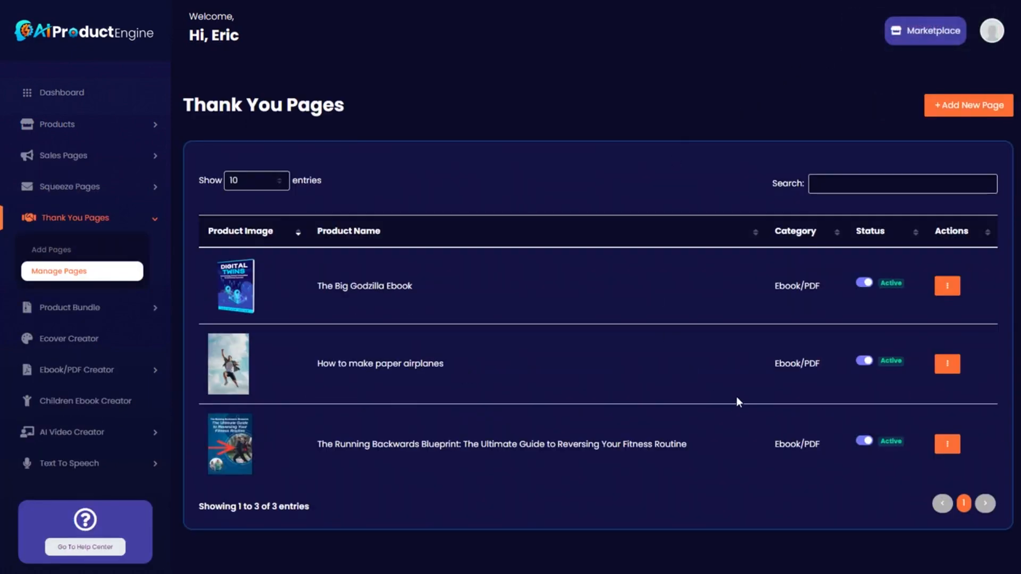
# - In the design of The Running Backwards Blueprint thank you page, delete the More Downloads and Exclusive Bonuses sections and save the page
pyautogui.click(951, 445)
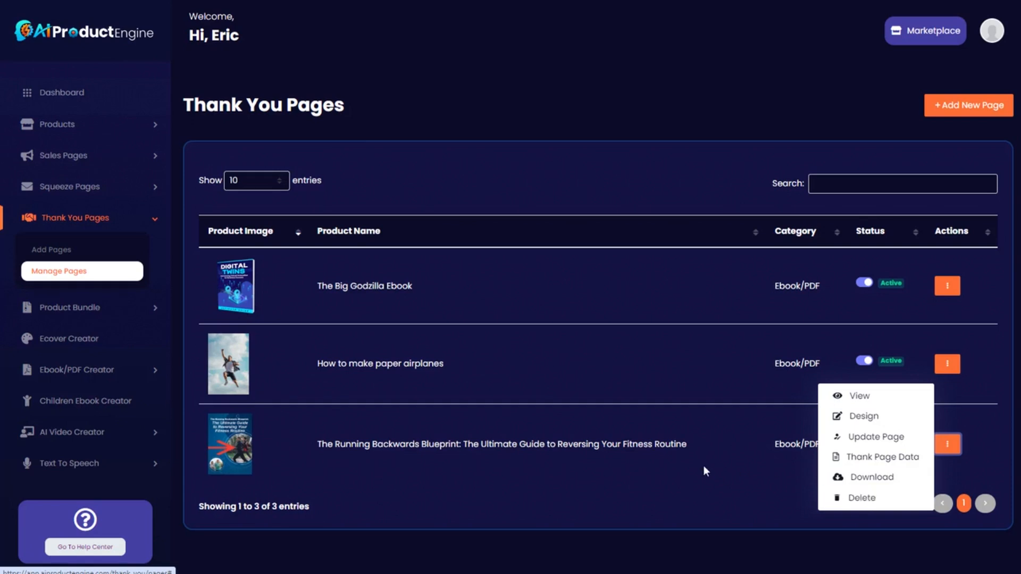
pyautogui.click(857, 418)
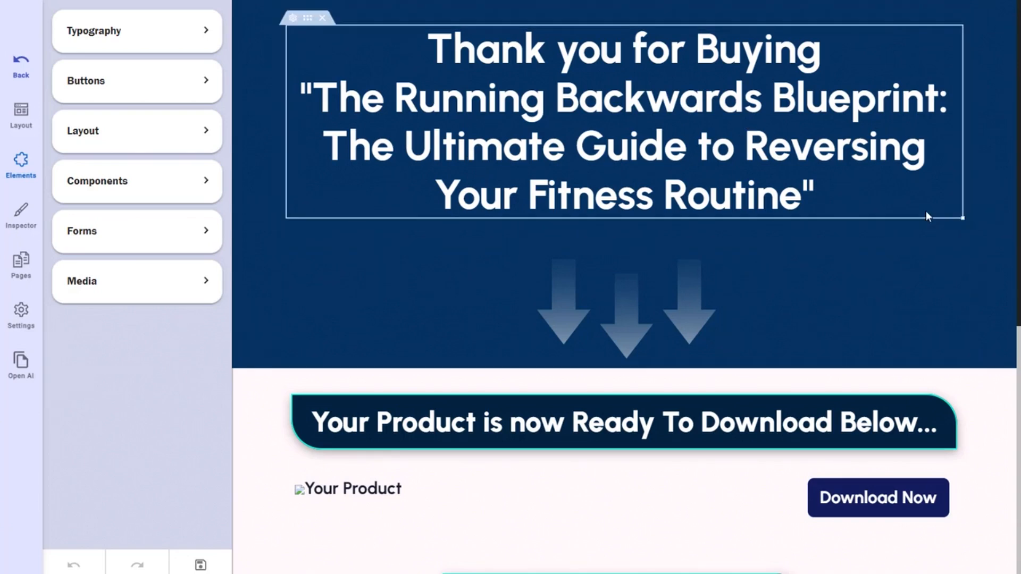
pyautogui.scroll(-2, 908, 252)
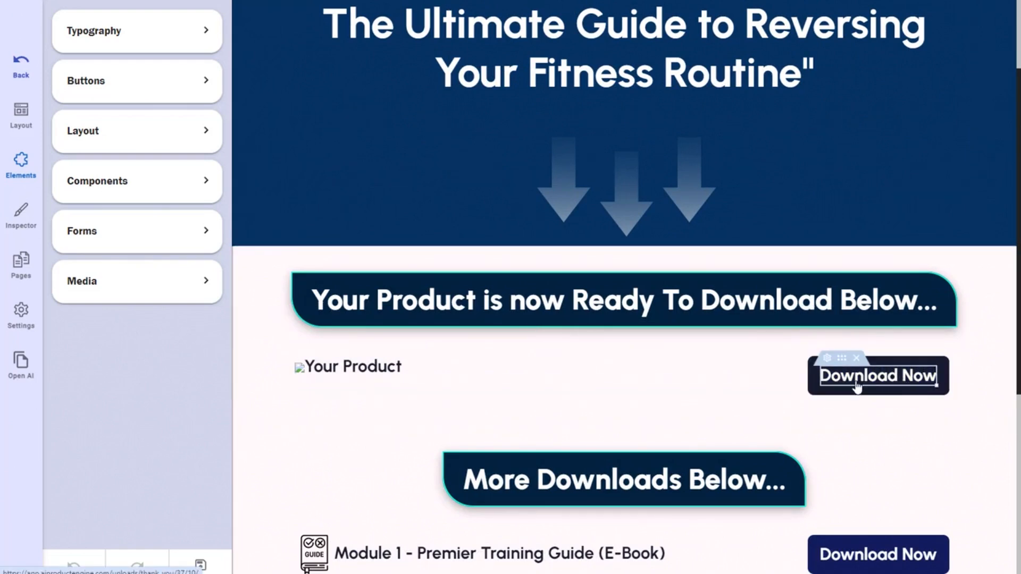
pyautogui.scroll(-6, 710, 392)
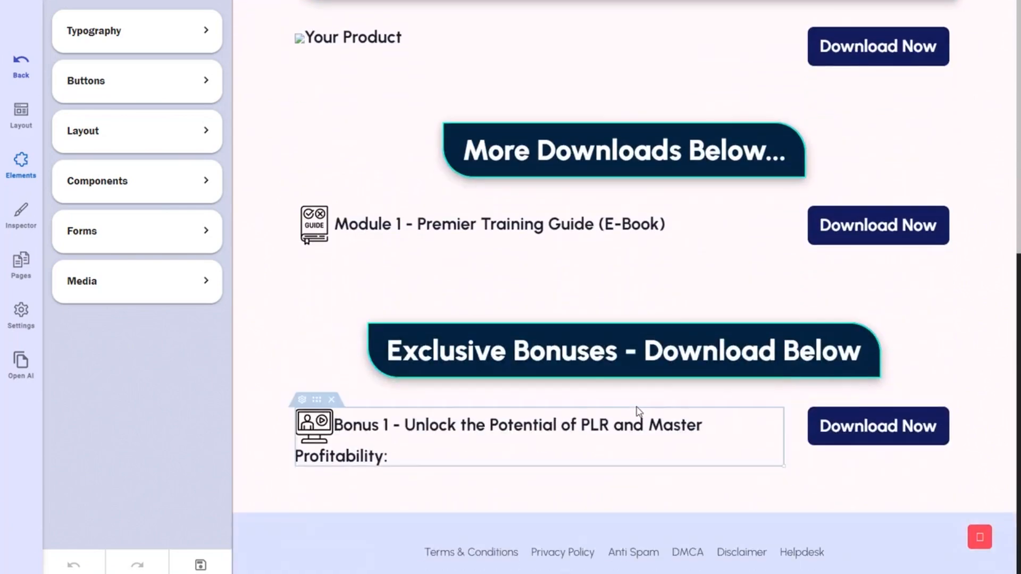
pyautogui.scroll(5, 657, 416)
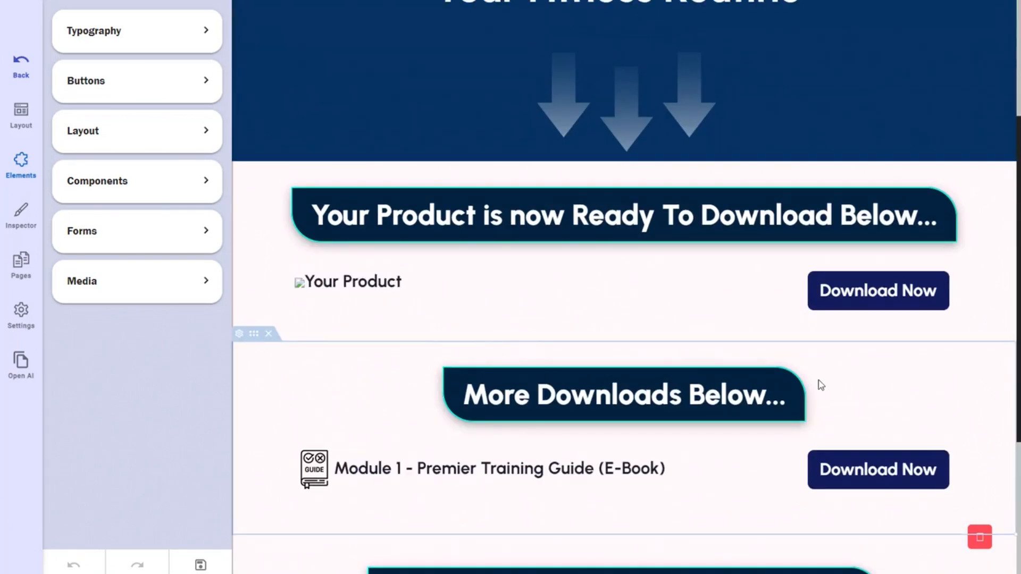
pyautogui.scroll(-5, 872, 388)
pyautogui.scroll(4, 830, 393)
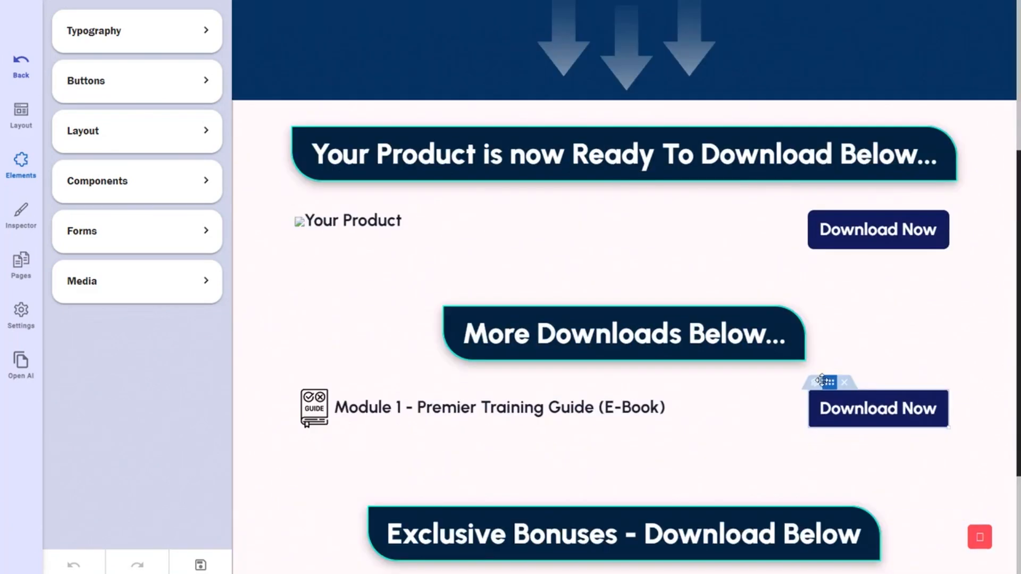
pyautogui.scroll(-3, 638, 481)
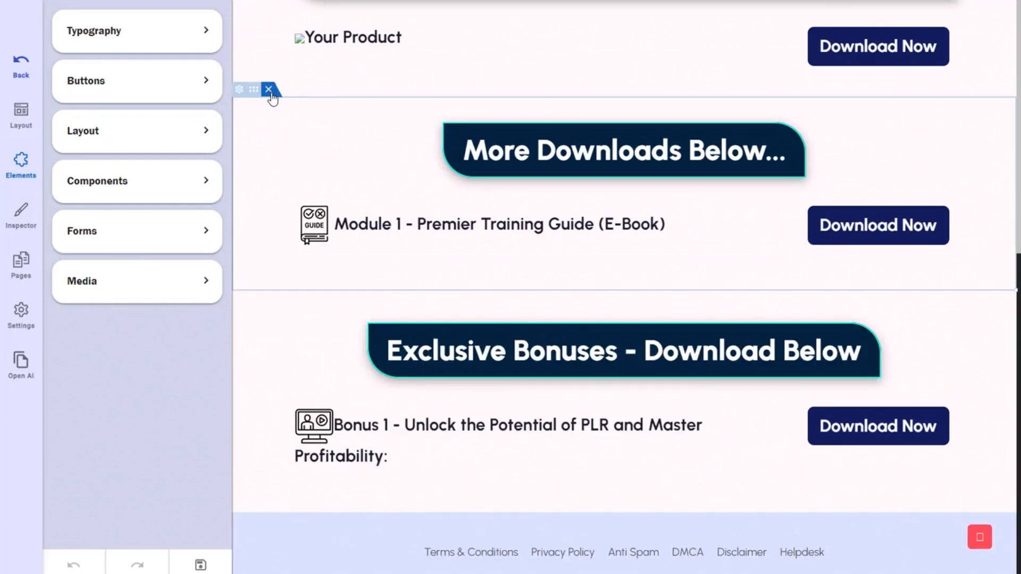
pyautogui.click(269, 91)
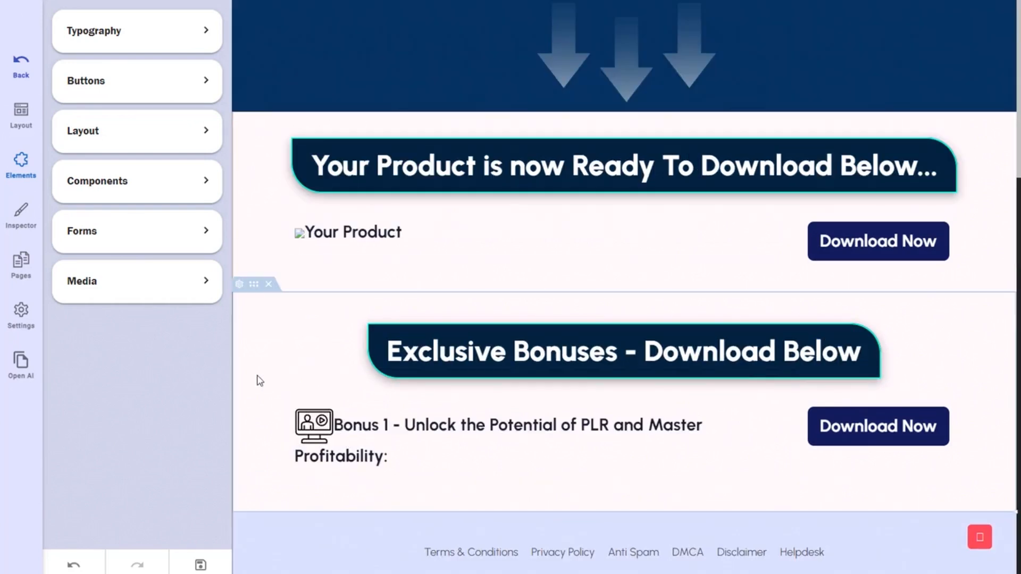
pyautogui.click(268, 285)
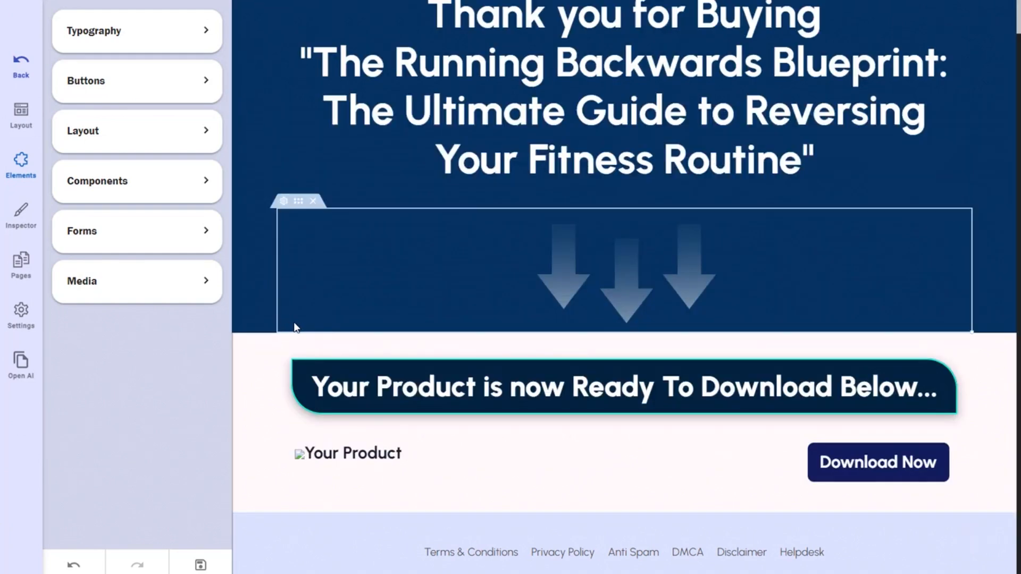
pyautogui.click(200, 564)
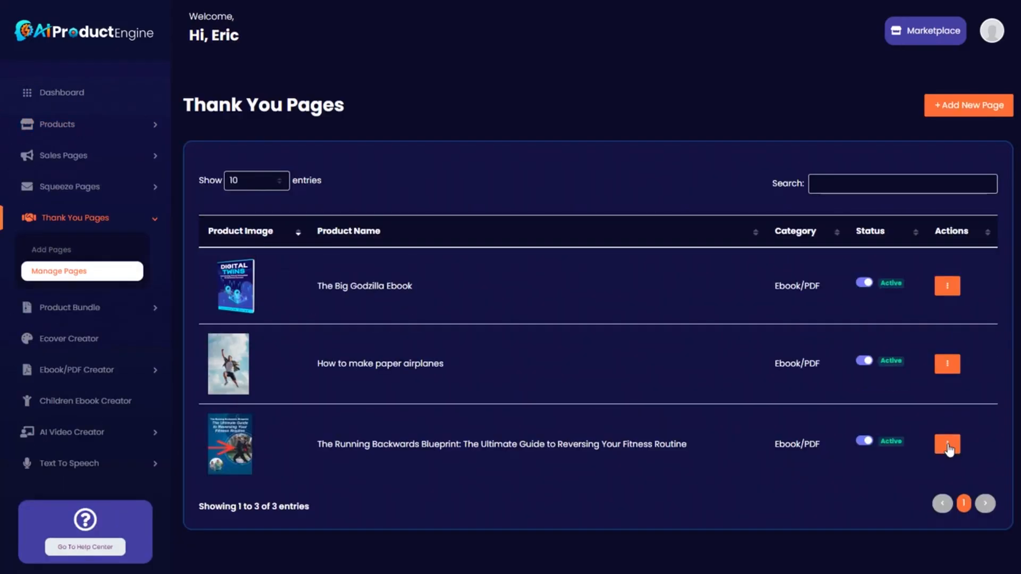
# - View the live thank you page of The Running Backwards Blueprint and check its product download section
pyautogui.click(947, 444)
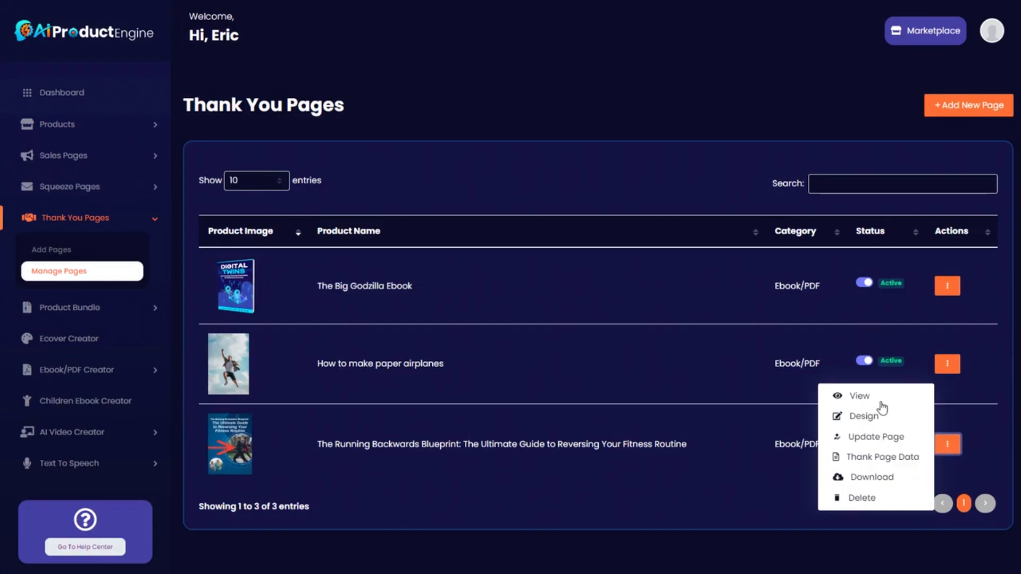
pyautogui.click(861, 395)
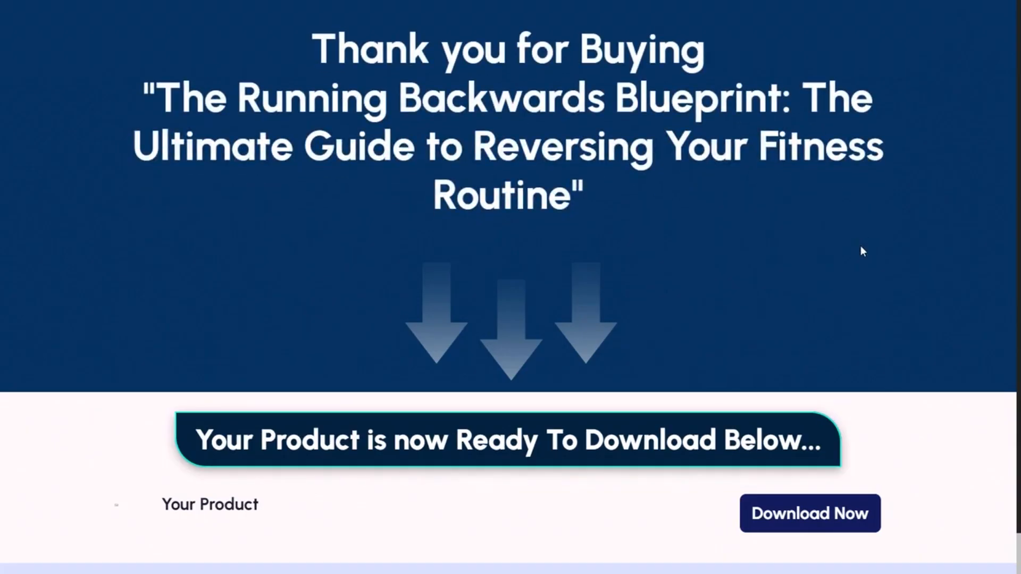
pyautogui.scroll(-1, 844, 287)
pyautogui.scroll(1, 844, 287)
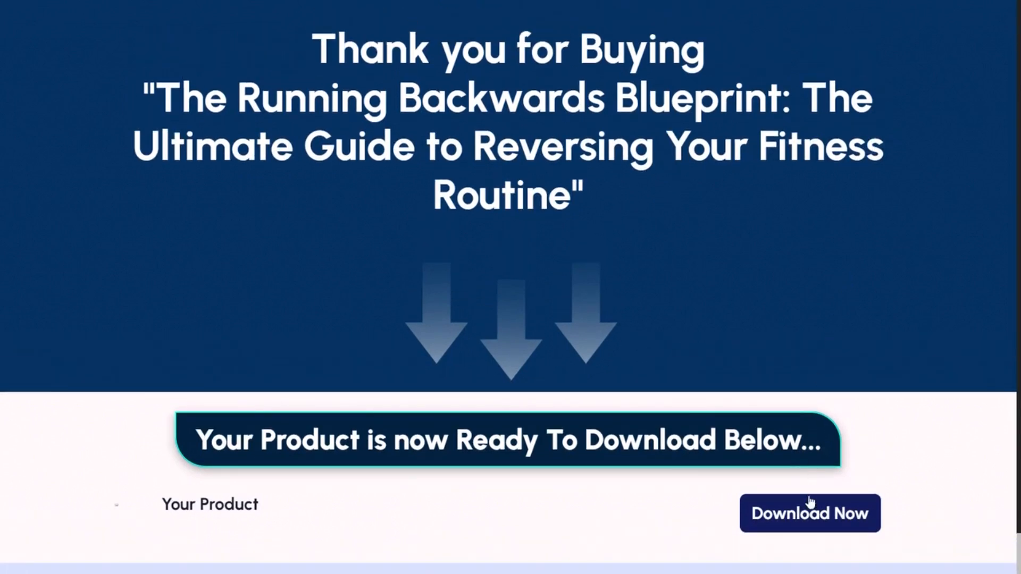